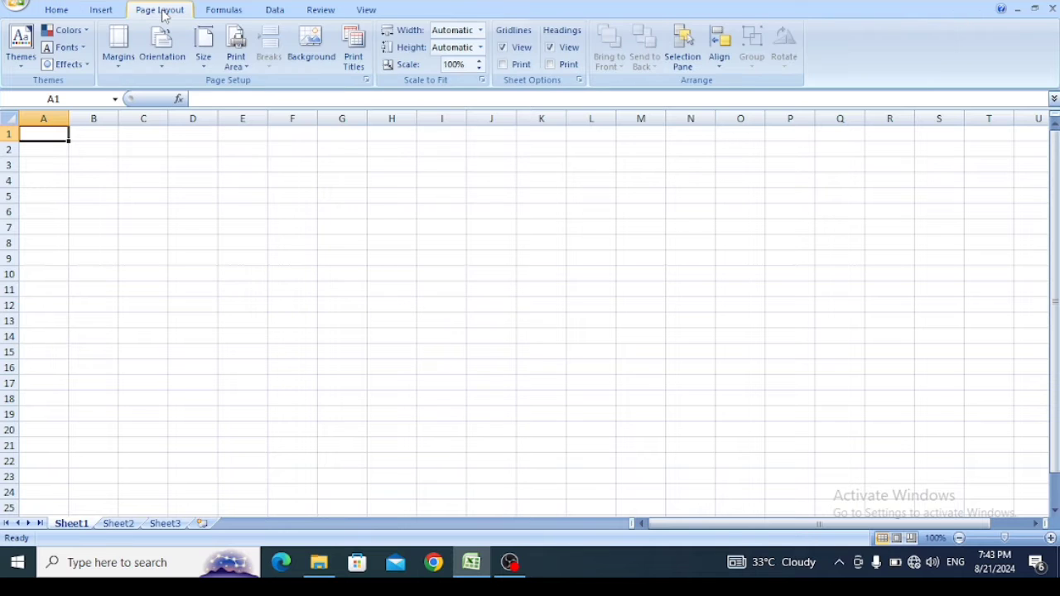
- Set the sheet's page margins to Narrow and its paper size to A4 210 x 297 mm
{"action": "left_click", "coordinate": [120, 75]}
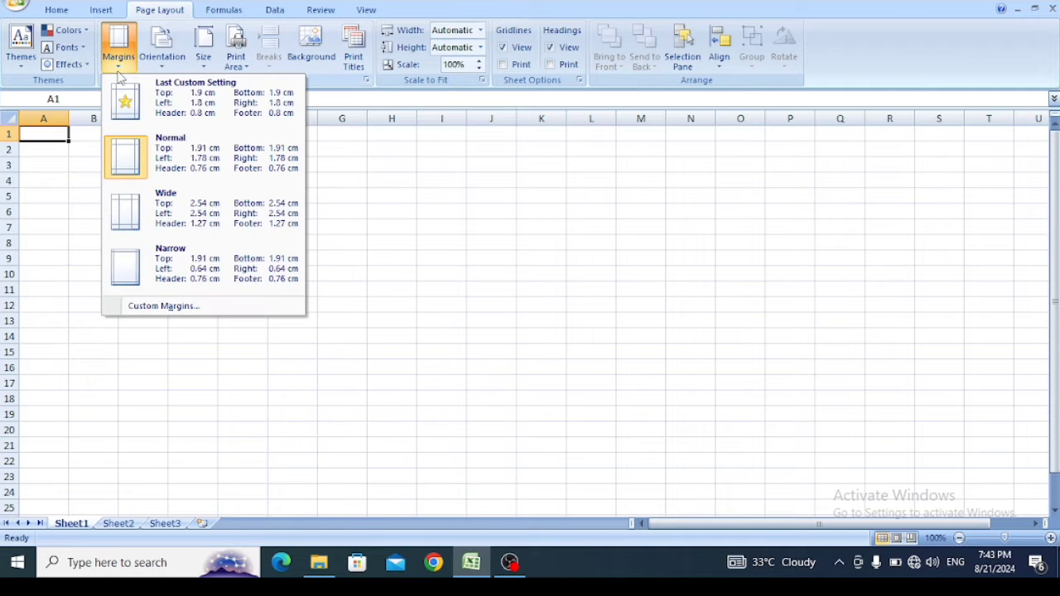
{"action": "left_click", "coordinate": [179, 273]}
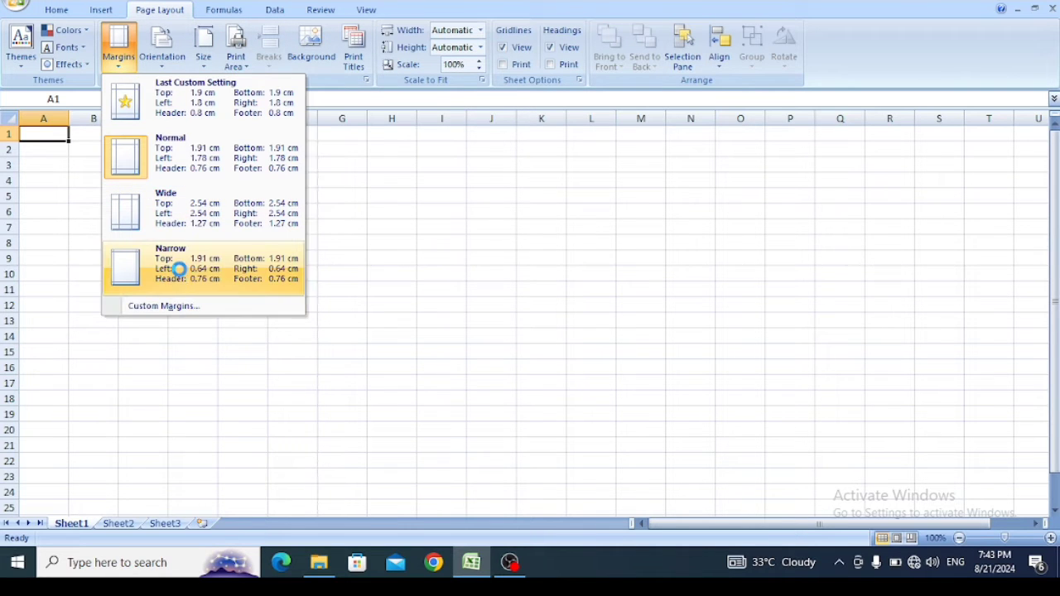
{"action": "left_click", "coordinate": [203, 65]}
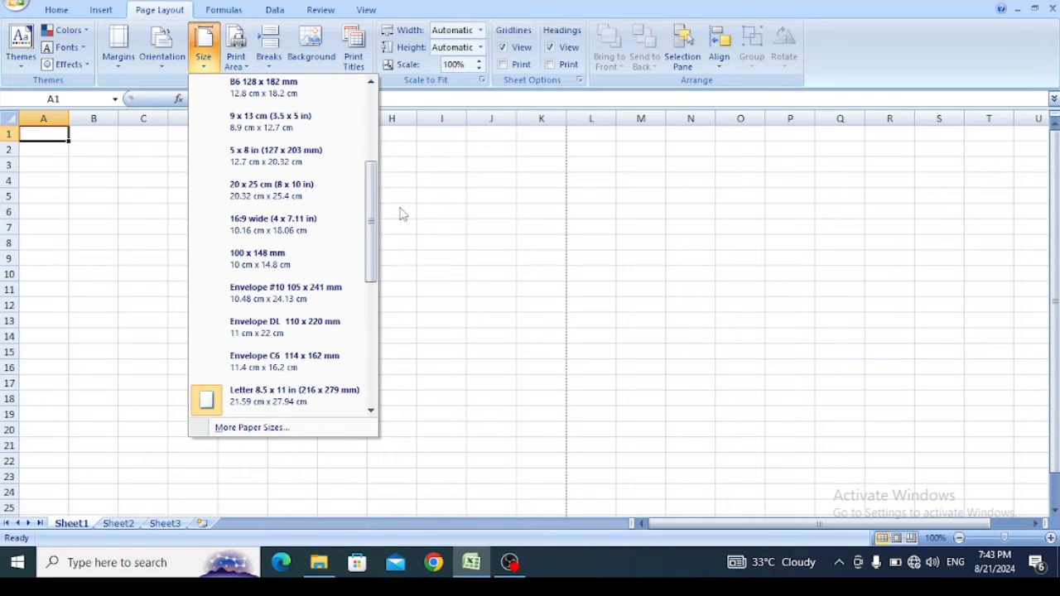
{"action": "left_click_drag", "start_coordinate": [375, 207], "coordinate": [373, 120]}
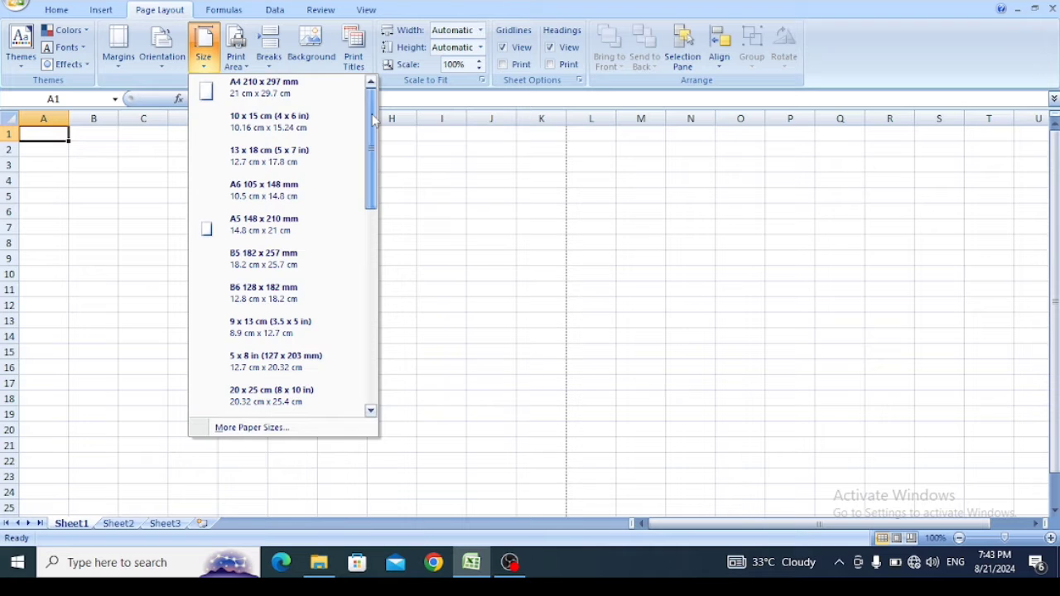
{"action": "left_click", "coordinate": [300, 97]}
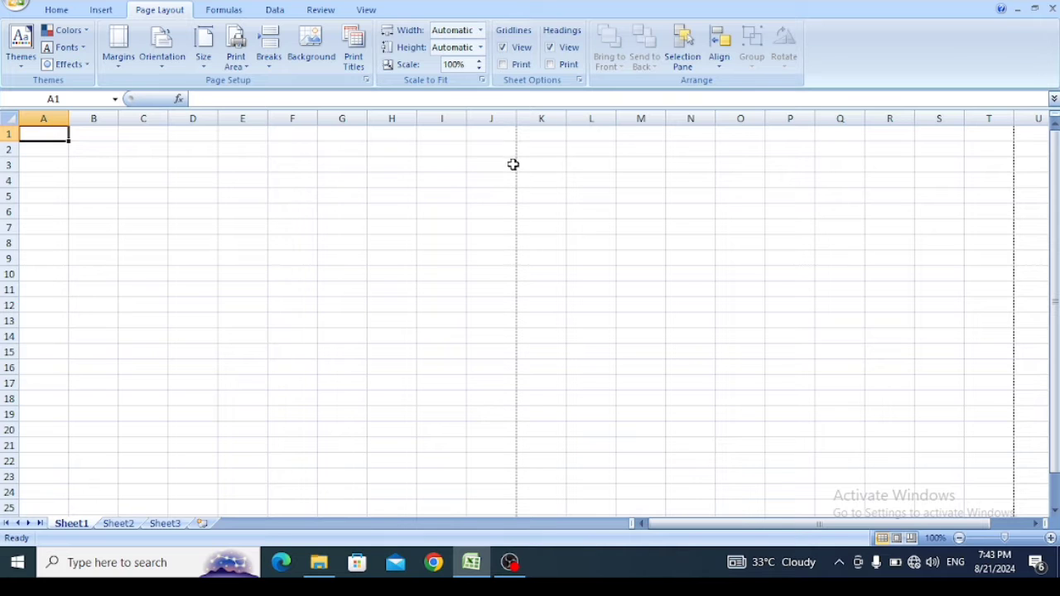
- Examine where the A4 page-break lines fall across the columns and down the rows of Sheet1
{"action": "left_click_drag", "start_coordinate": [1057, 222], "coordinate": [1057, 235]}
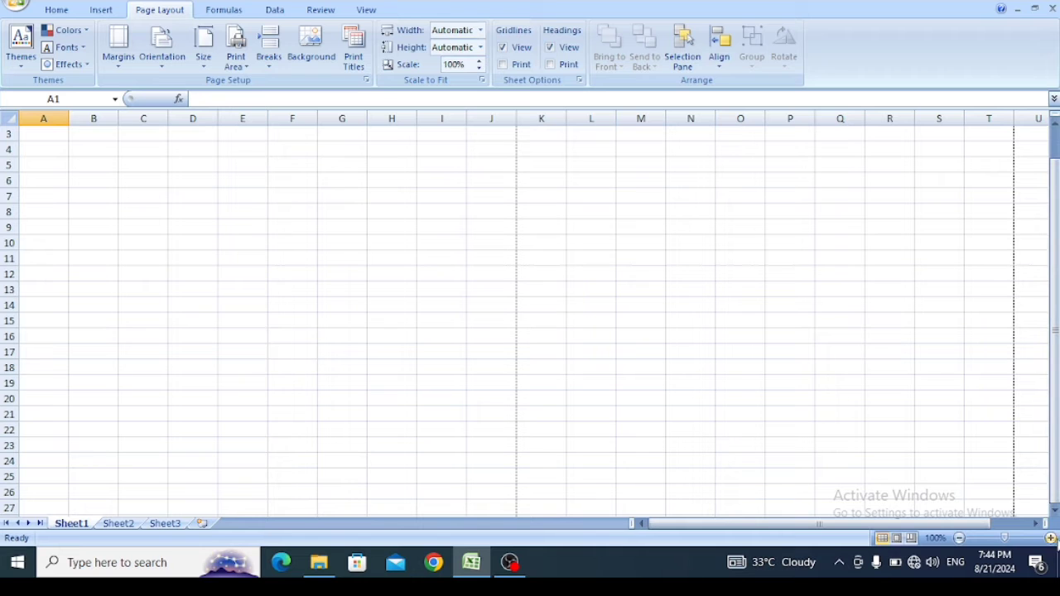
{"action": "left_click_drag", "start_coordinate": [1052, 472], "coordinate": [1050, 462]}
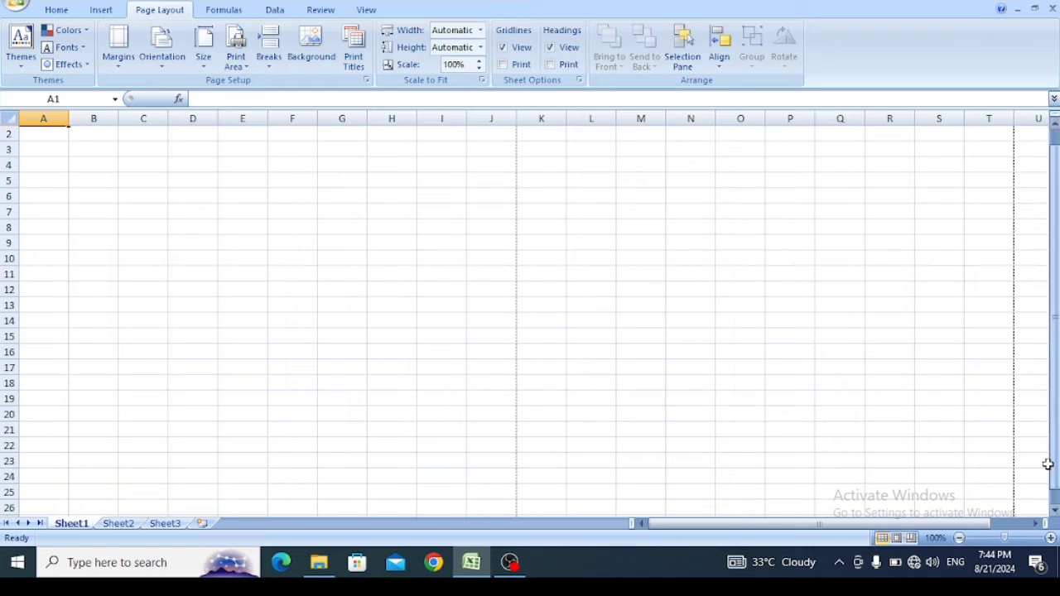
{"action": "left_click", "coordinate": [1054, 510]}
{"action": "left_click", "coordinate": [1054, 511]}
{"action": "left_click", "coordinate": [1054, 510]}
{"action": "left_click", "coordinate": [1054, 511]}
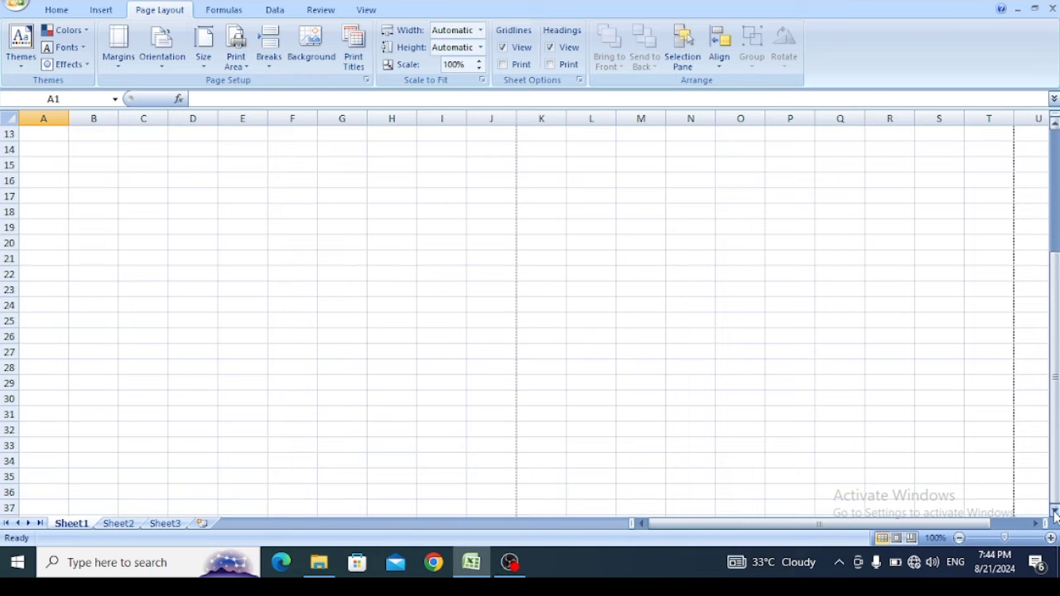
{"action": "left_click", "coordinate": [1054, 510]}
{"action": "left_click", "coordinate": [1054, 510]}
{"action": "left_click", "coordinate": [1054, 511]}
{"action": "left_click", "coordinate": [1055, 512]}
{"action": "left_click", "coordinate": [1054, 511]}
{"action": "left_click", "coordinate": [1054, 512]}
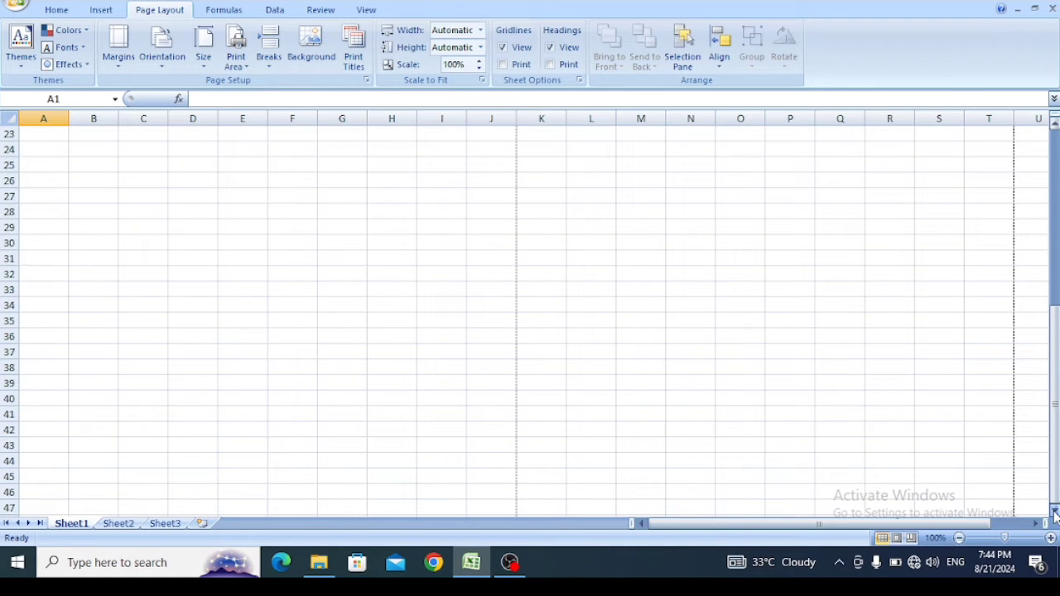
{"action": "left_click", "coordinate": [1054, 511]}
{"action": "left_click", "coordinate": [1054, 511]}
{"action": "left_click", "coordinate": [1054, 512]}
{"action": "left_click", "coordinate": [1054, 511]}
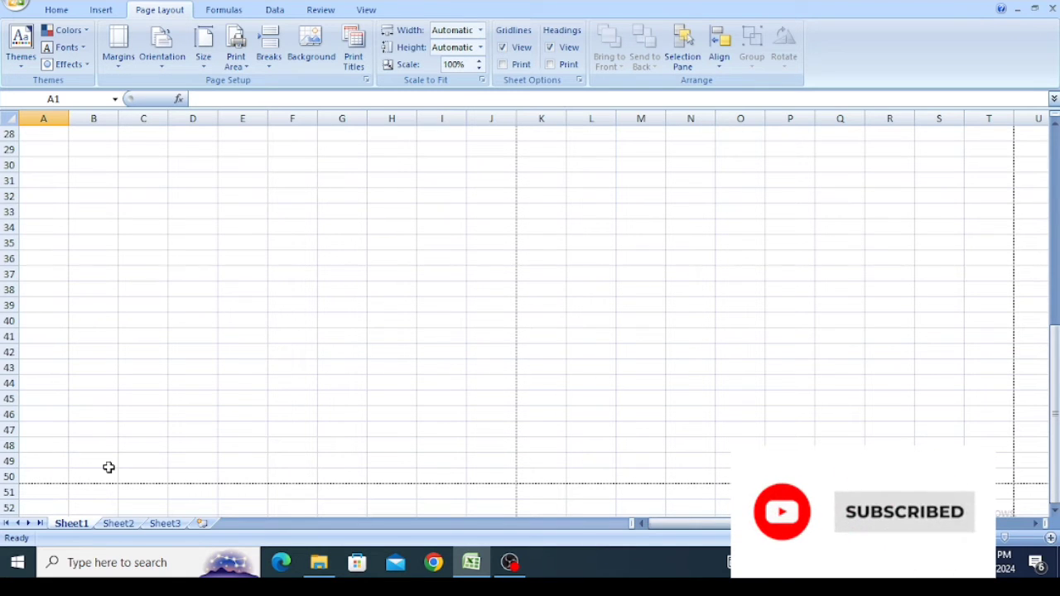
{"action": "left_click_drag", "start_coordinate": [1054, 389], "coordinate": [1035, 146]}
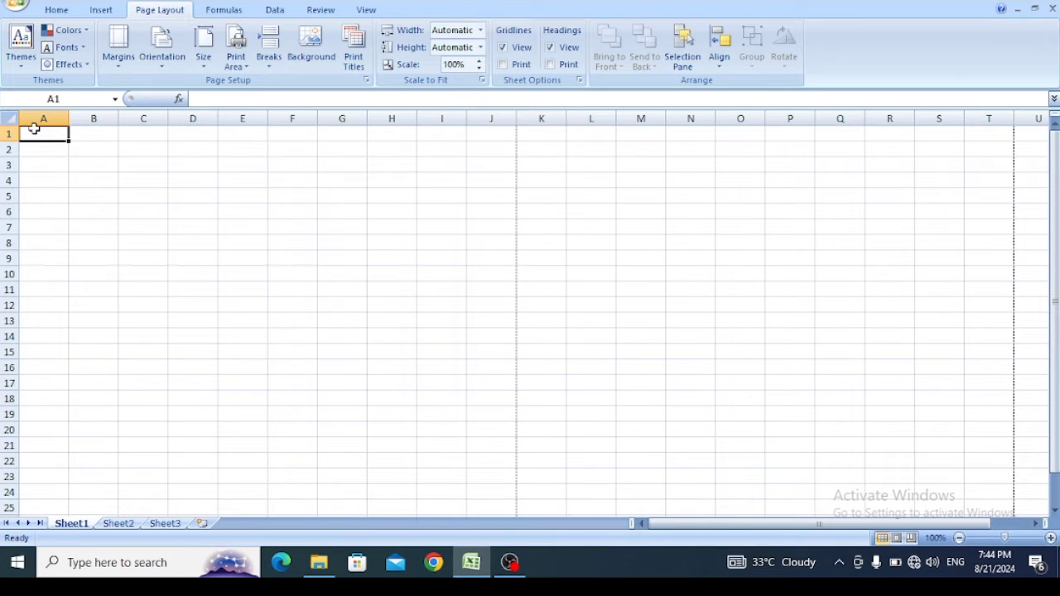
- Merge columns A to J across in each of rows 1 to 4, keeping the four rows separate
{"action": "left_click_drag", "start_coordinate": [54, 133], "coordinate": [495, 112]}
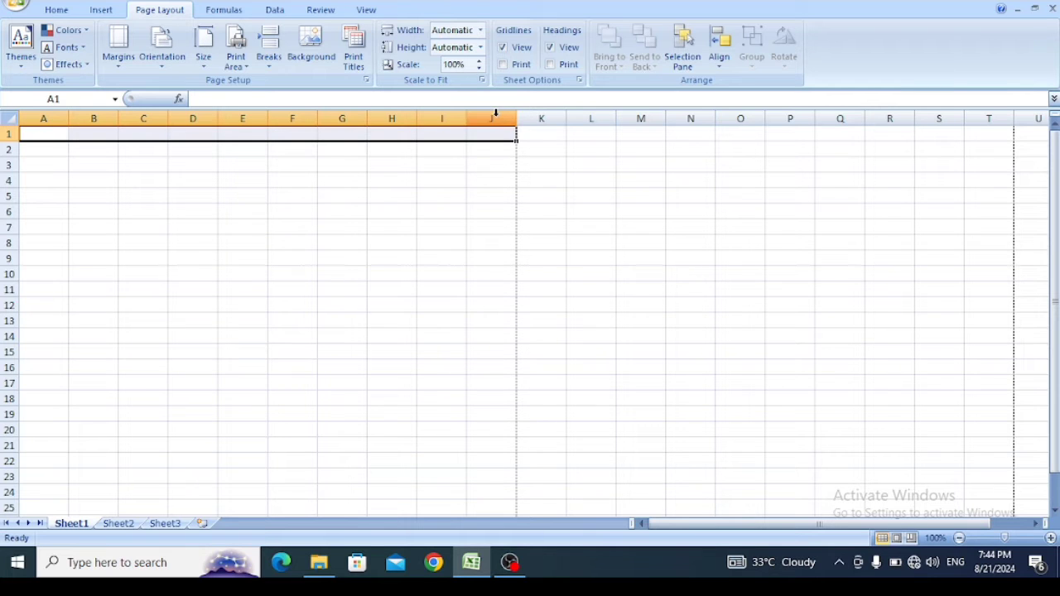
{"action": "left_click_drag", "start_coordinate": [47, 133], "coordinate": [480, 183]}
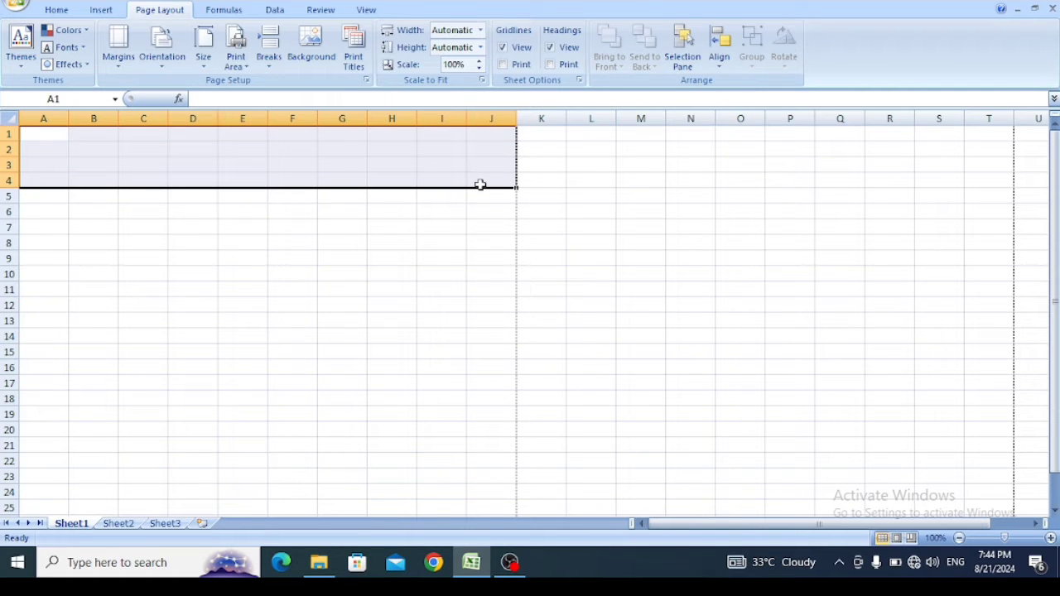
{"action": "left_click", "coordinate": [54, 11]}
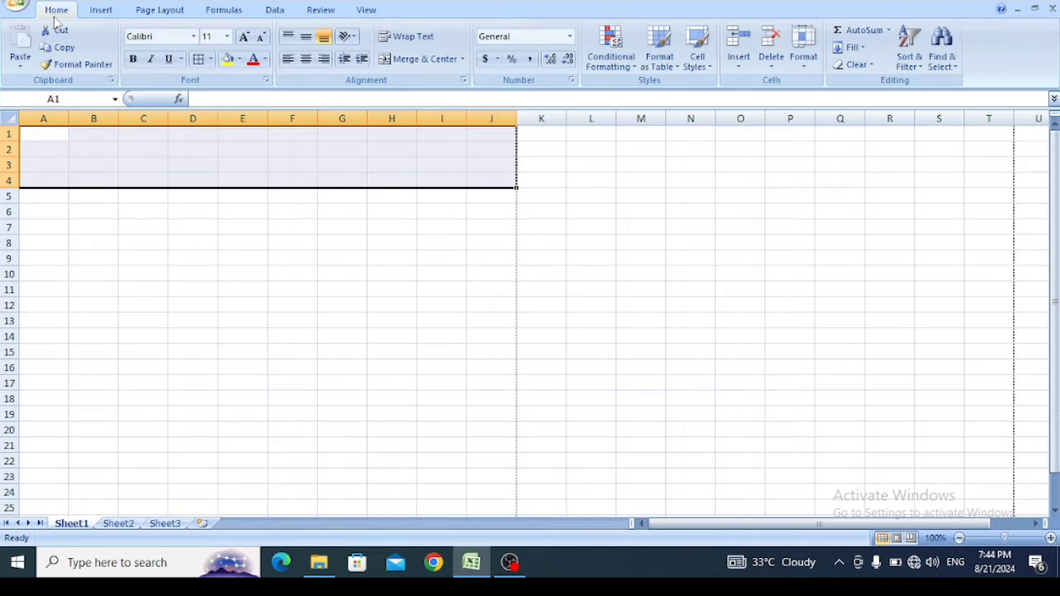
{"action": "left_click", "coordinate": [463, 60]}
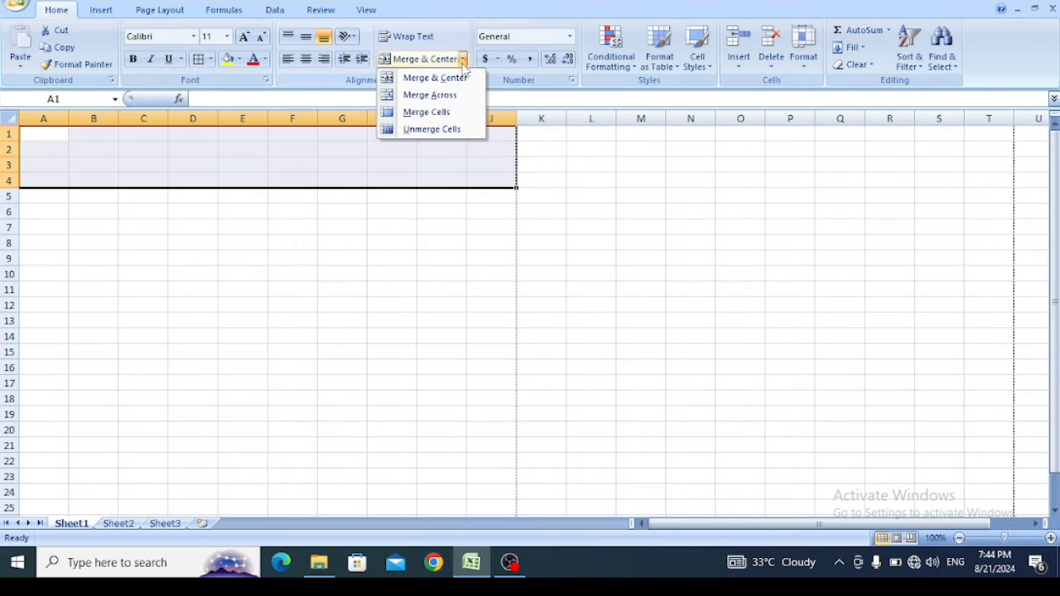
{"action": "left_click", "coordinate": [441, 97]}
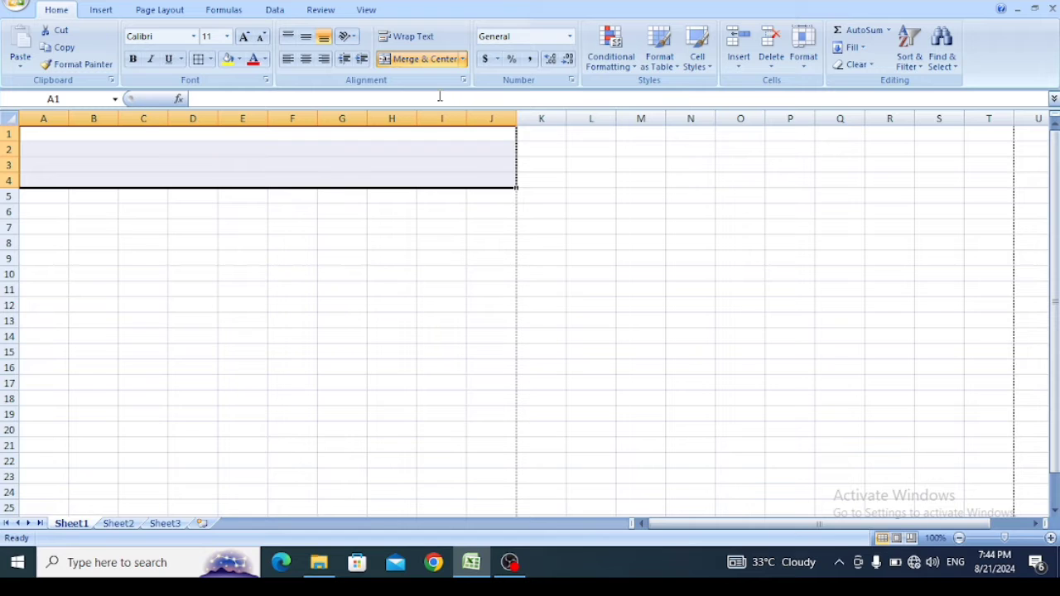
{"action": "left_click", "coordinate": [254, 132]}
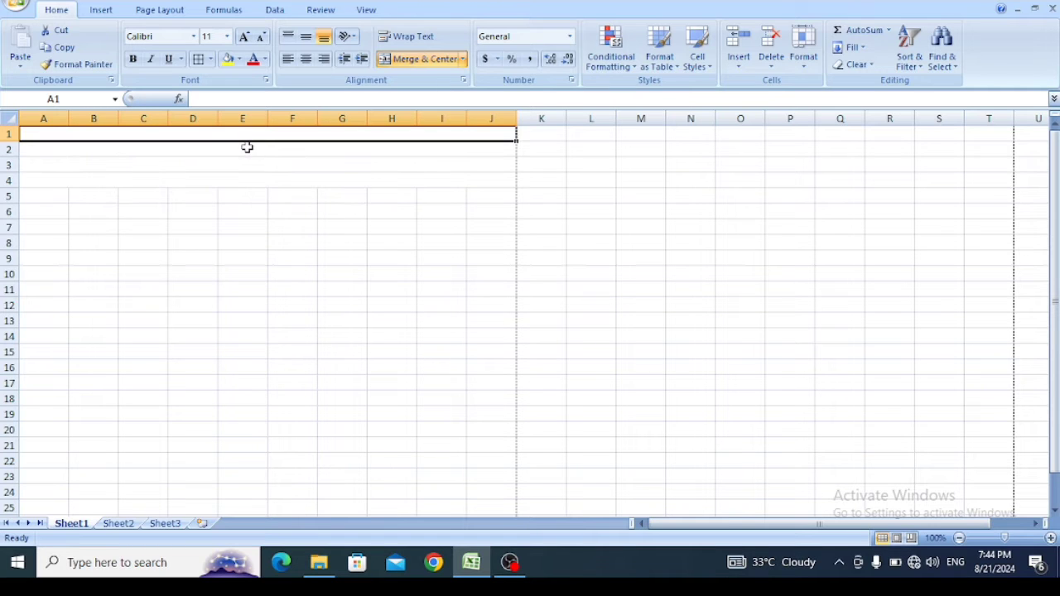
{"action": "left_click", "coordinate": [246, 147]}
{"action": "left_click", "coordinate": [237, 166]}
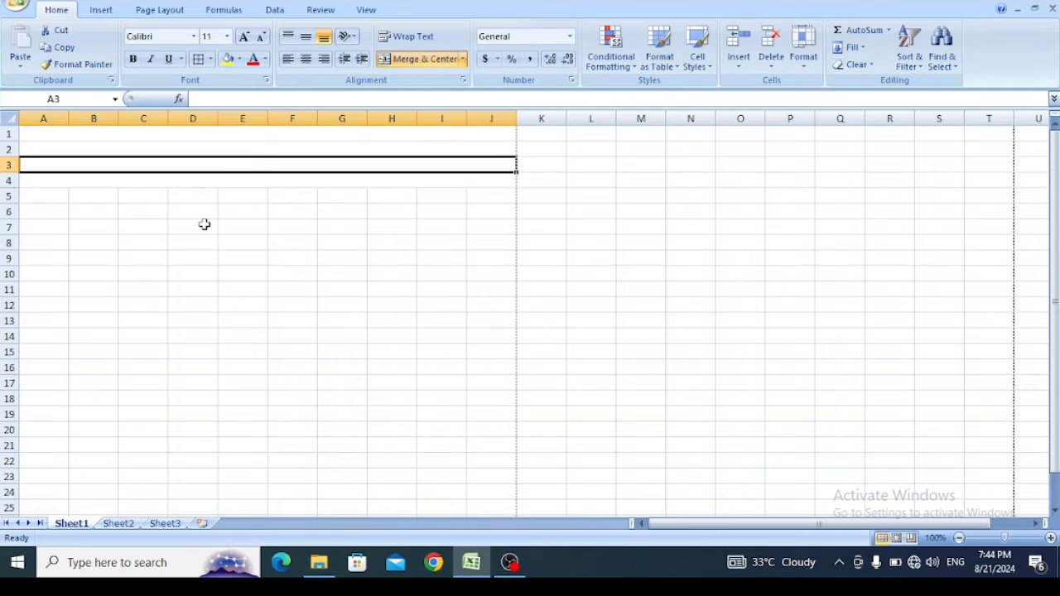
{"action": "left_click", "coordinate": [58, 198]}
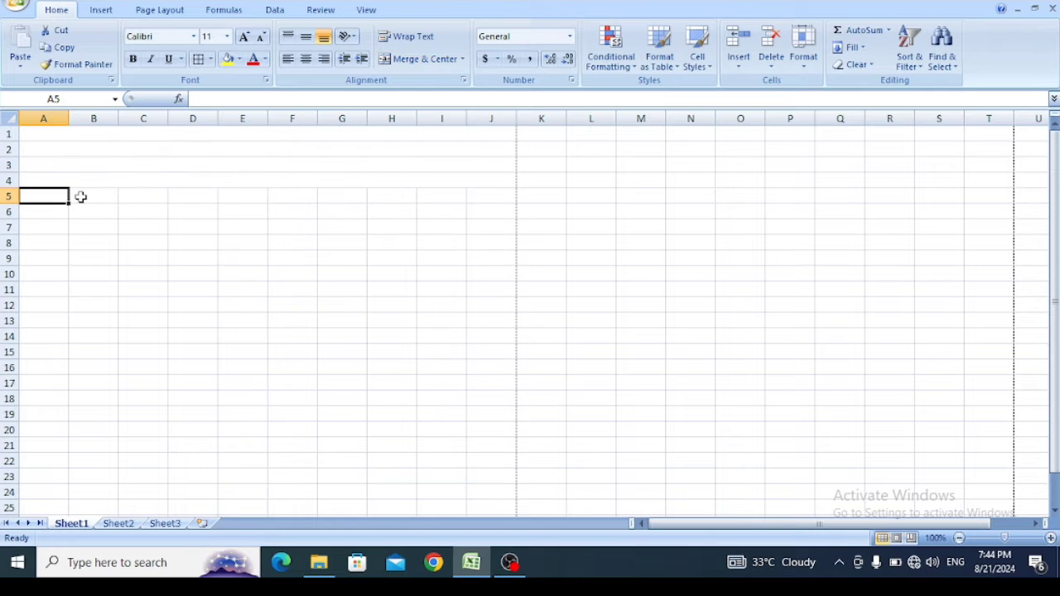
{"action": "left_click", "coordinate": [81, 197]}
{"action": "left_click", "coordinate": [65, 136]}
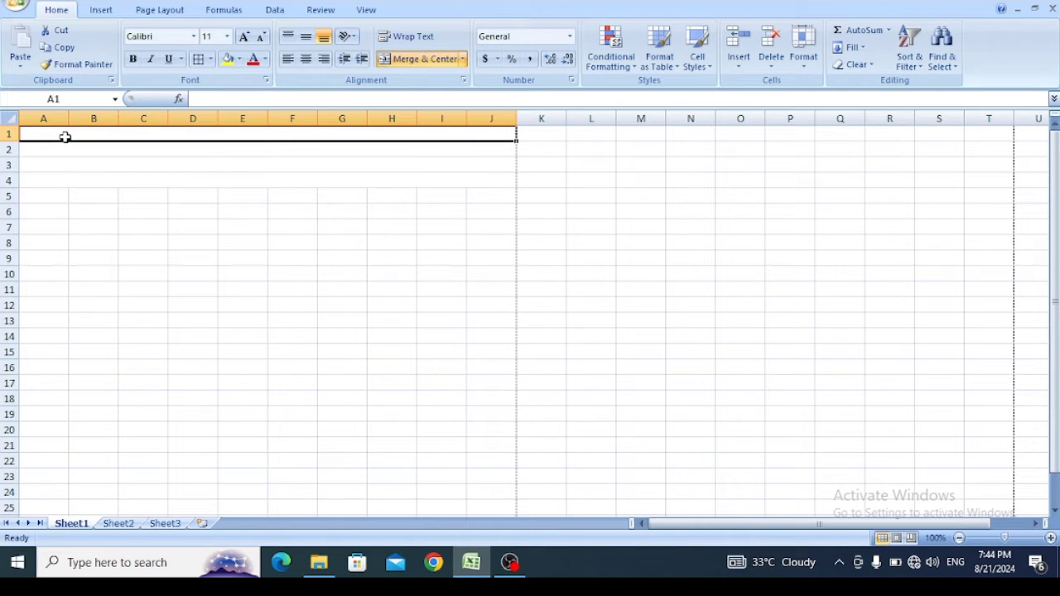
{"action": "left_click", "coordinate": [40, 147]}
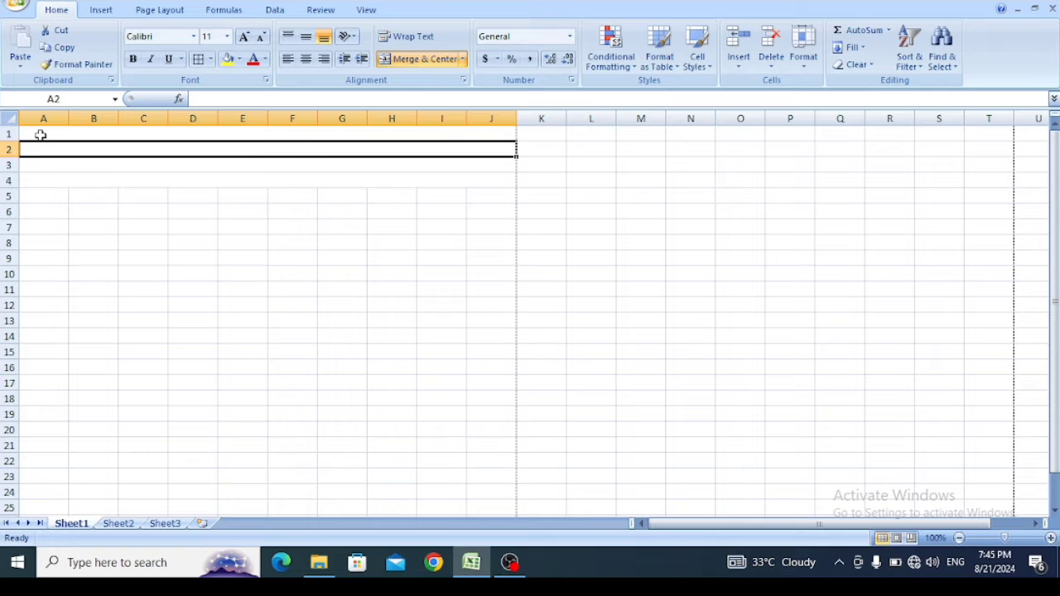
- Set the font size of the four merged heading rows, rows 1 to 4, to 26
{"action": "left_click_drag", "start_coordinate": [41, 134], "coordinate": [41, 183]}
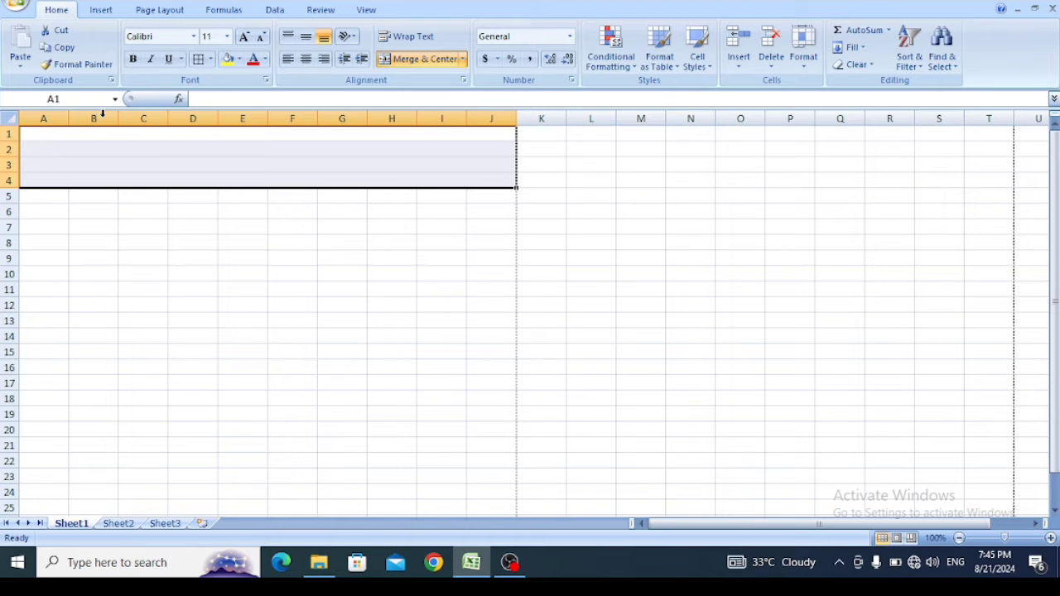
{"action": "left_click", "coordinate": [227, 36]}
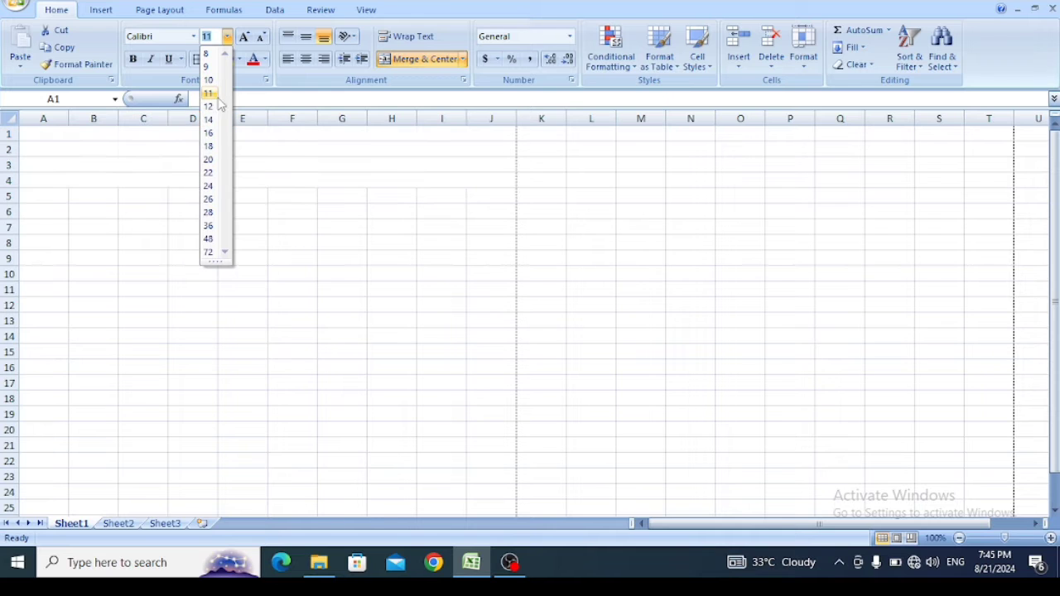
{"action": "left_click", "coordinate": [209, 199]}
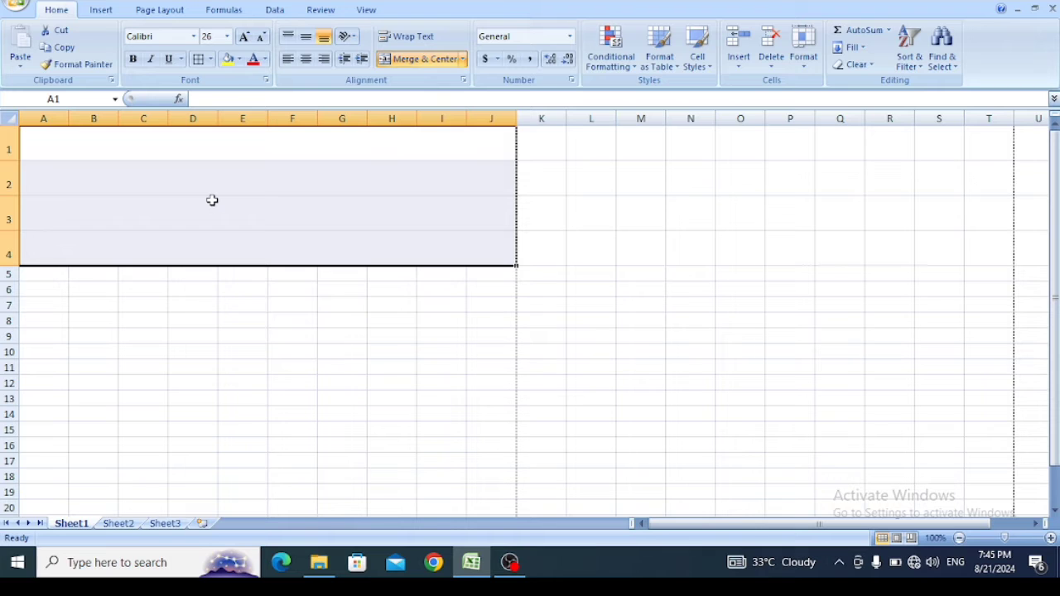
- Enter the shop title "Sarfaraz Confectionery" in the merged cell A1
{"action": "left_click", "coordinate": [190, 147]}
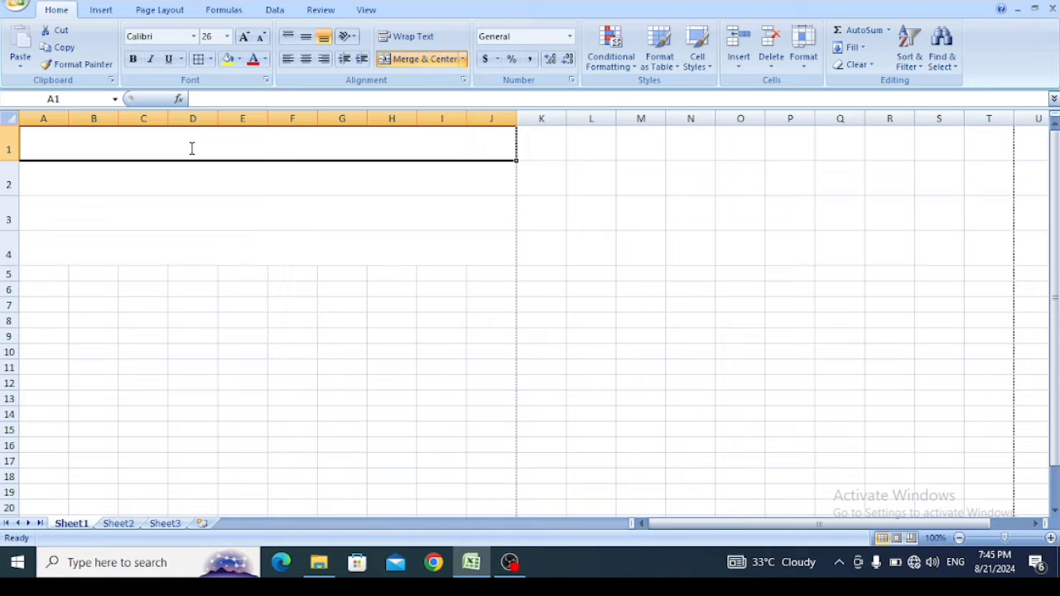
{"action": "type", "text": "Saraf"}
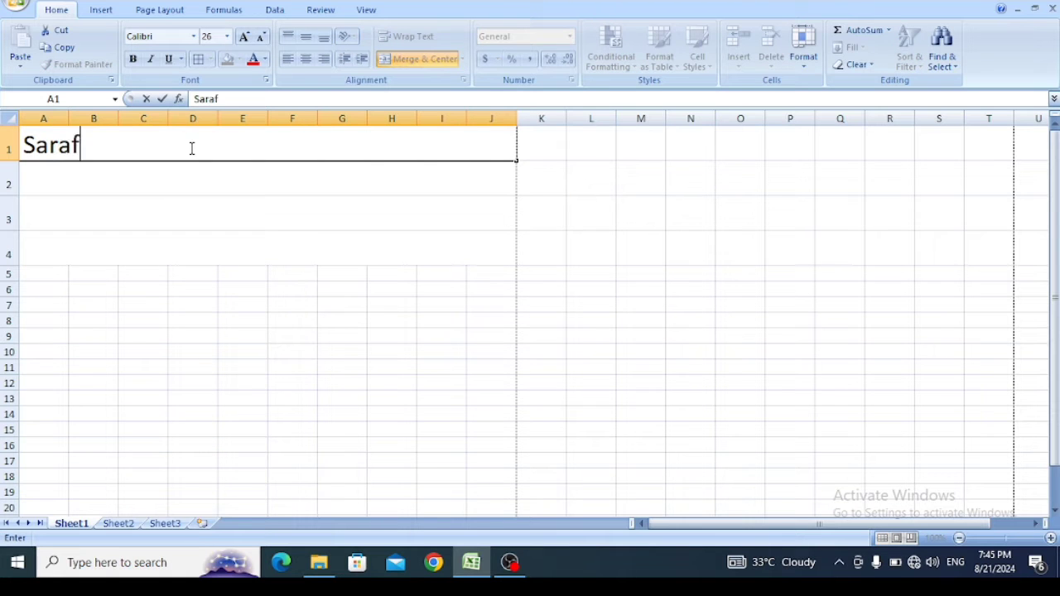
{"action": "key", "text": "BackSpace"}
{"action": "key", "text": "BackSpace"}
{"action": "type", "text": "d"}
{"action": "key", "text": "BackSpace"}
{"action": "type", "text": "faraz"}
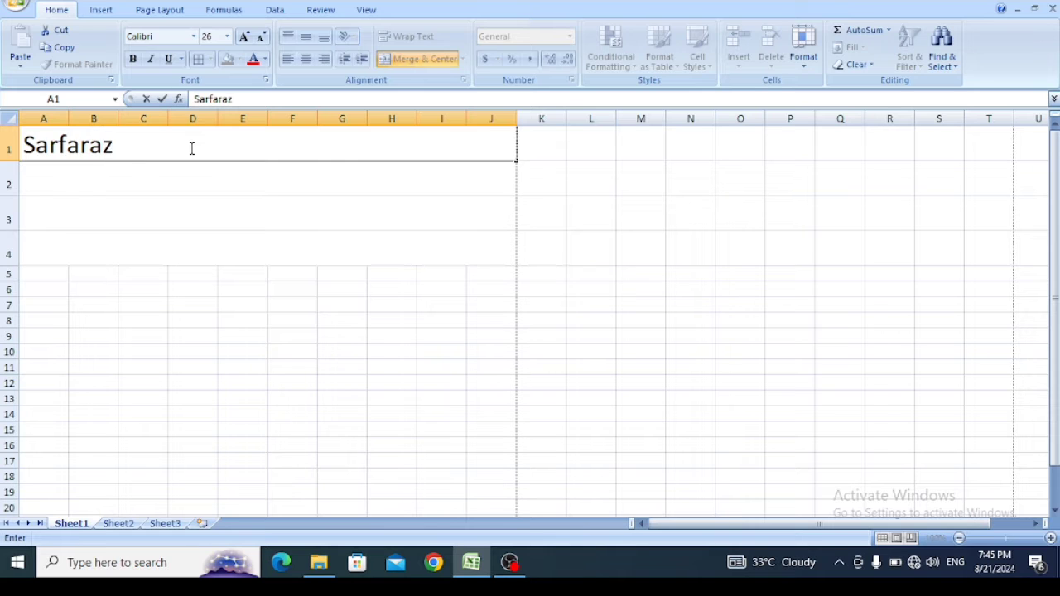
{"action": "type", "text": " Confec"}
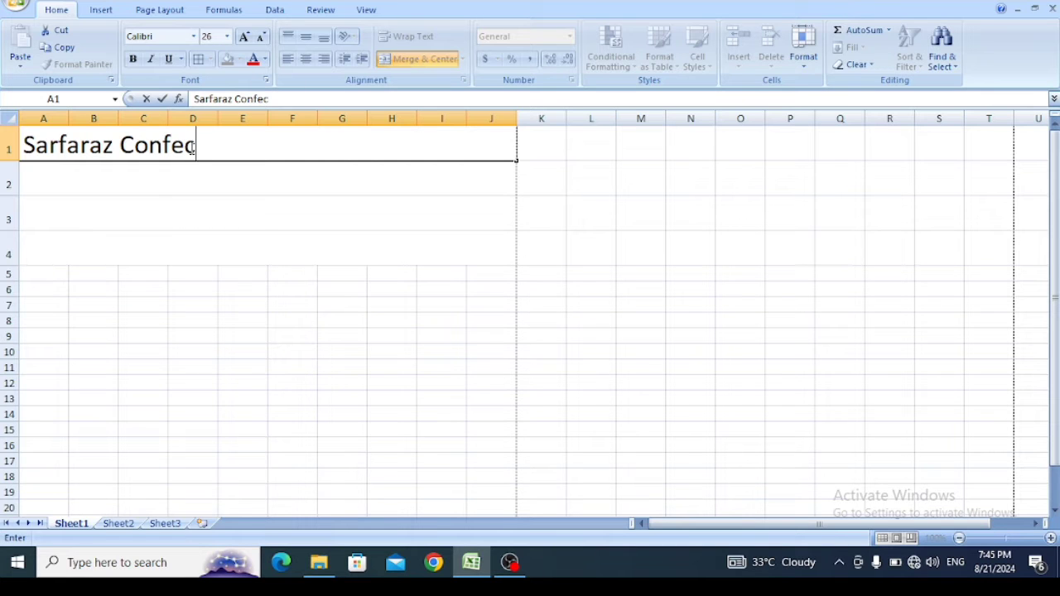
{"action": "type", "text": "tiona"}
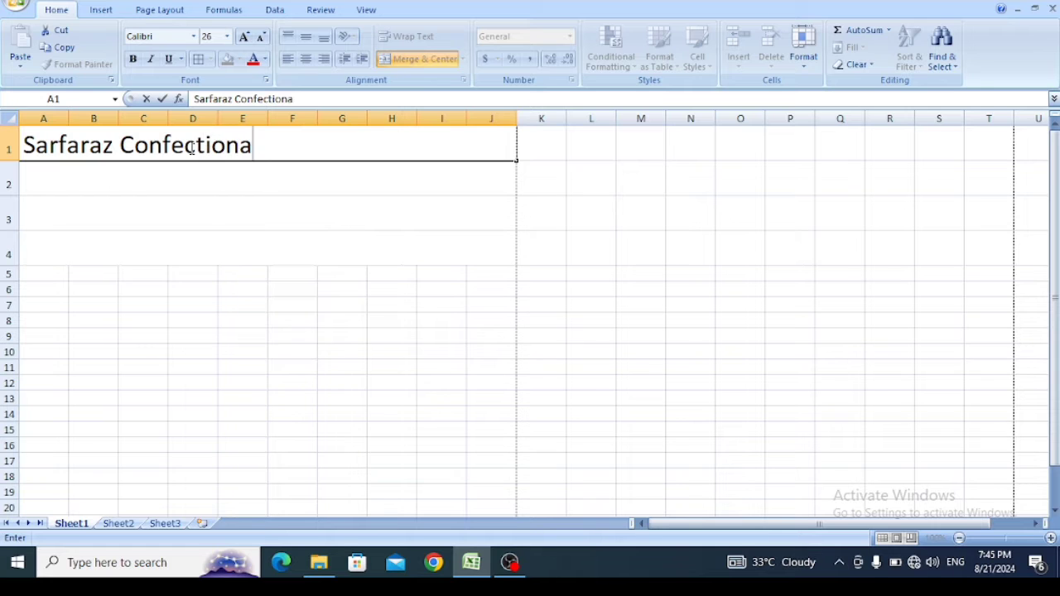
{"action": "key", "text": "BackSpace"}
{"action": "type", "text": "ery"}
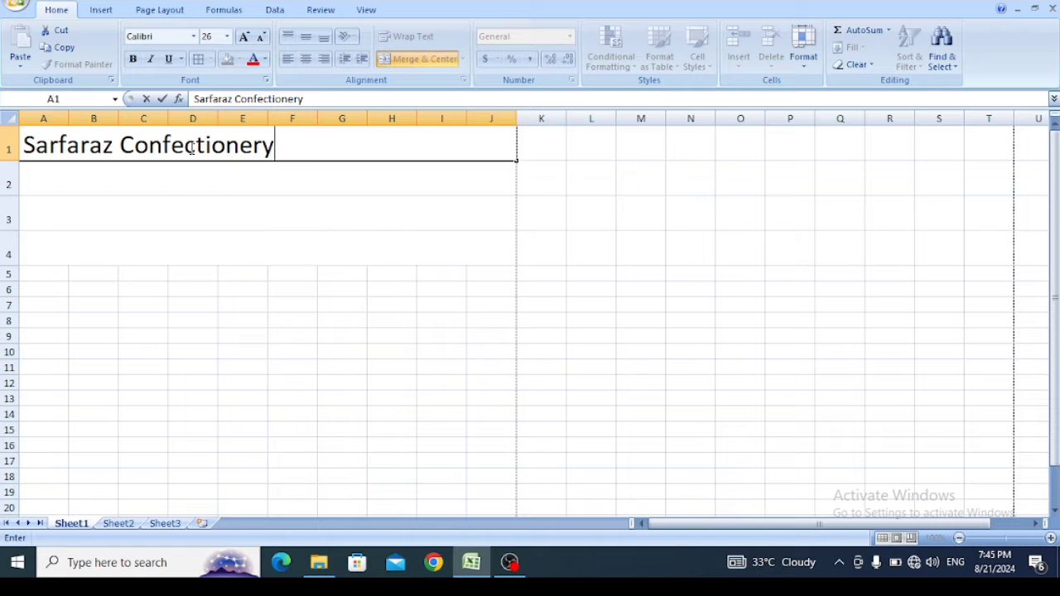
{"action": "left_click", "coordinate": [191, 184]}
- Center the shop title in row 1 horizontally and align it to the middle vertically
{"action": "left_click", "coordinate": [165, 147]}
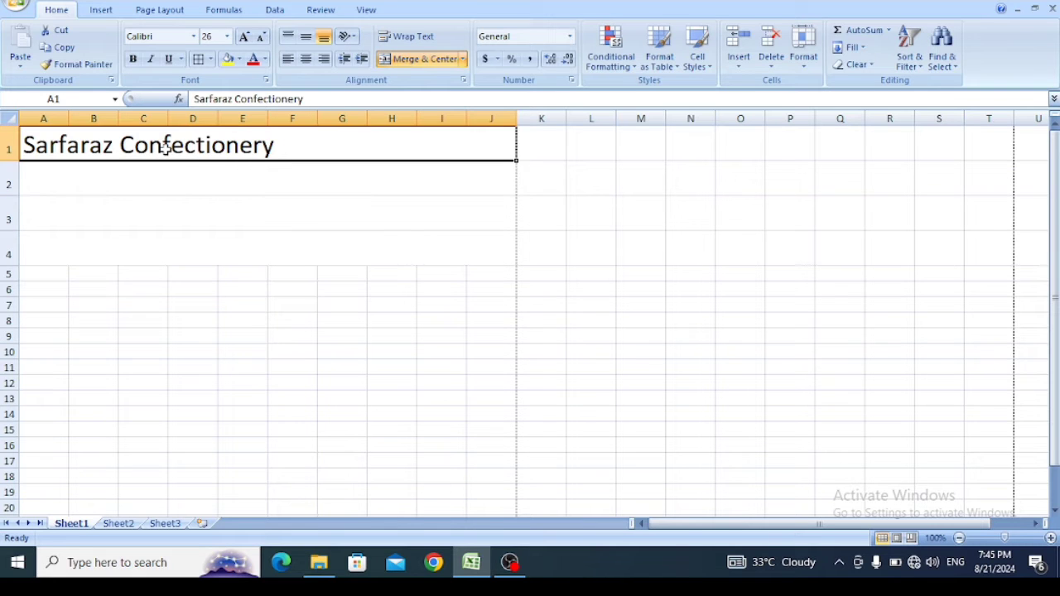
{"action": "left_click", "coordinate": [306, 58]}
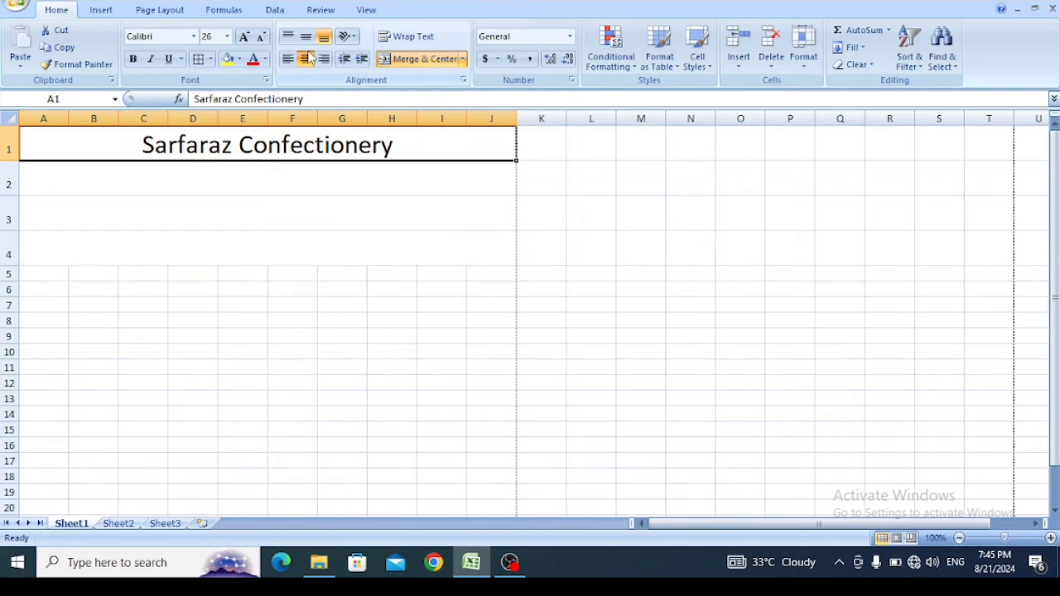
{"action": "left_click", "coordinate": [306, 36]}
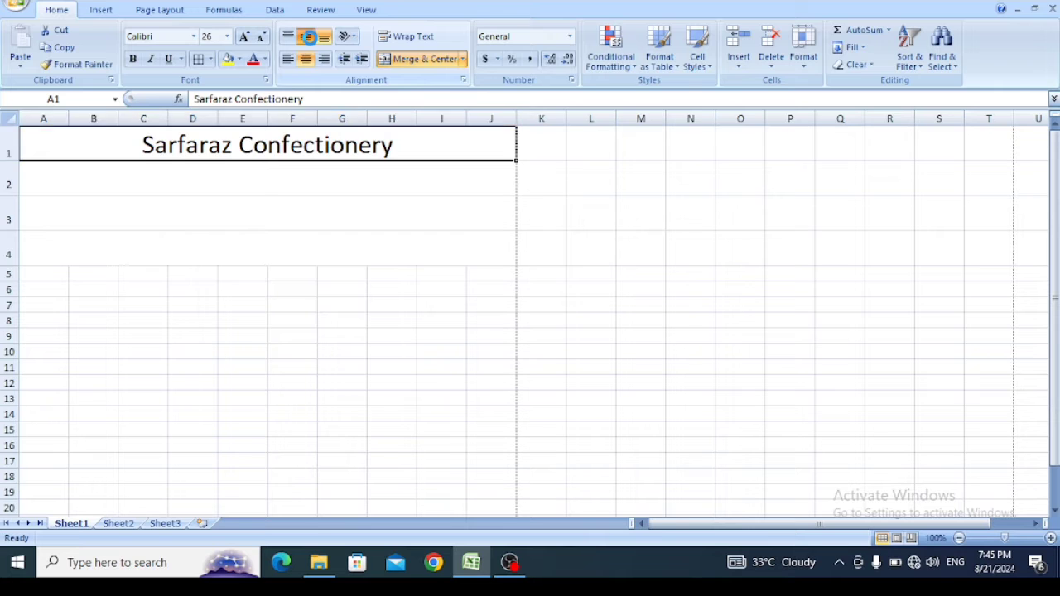
- Enter the shop's address in the merged cell of row 2, prefixed with "Add:-"
{"action": "left_click", "coordinate": [242, 175]}
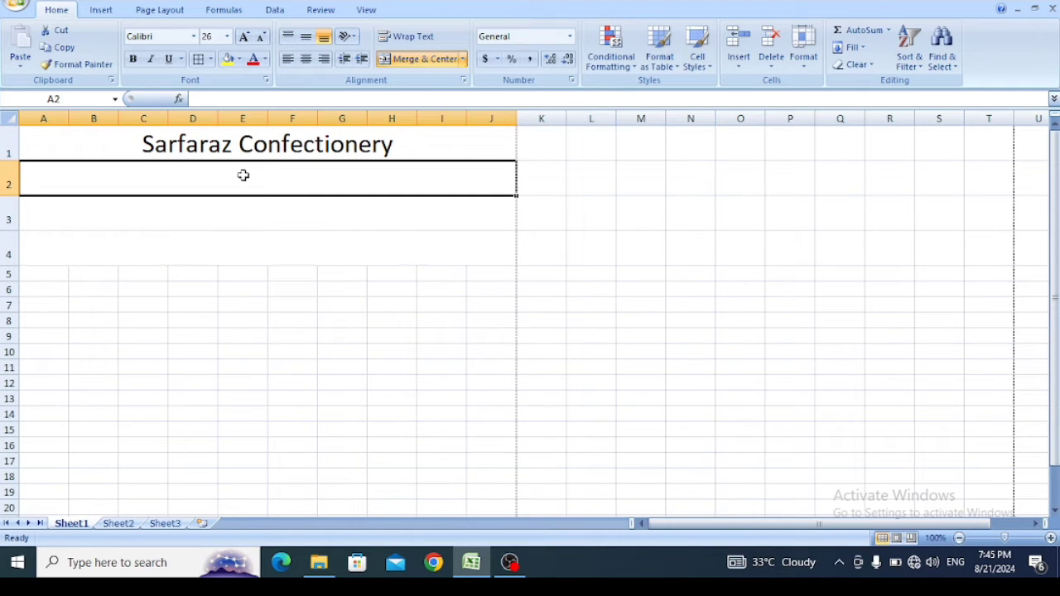
{"action": "type", "text": "Ad"}
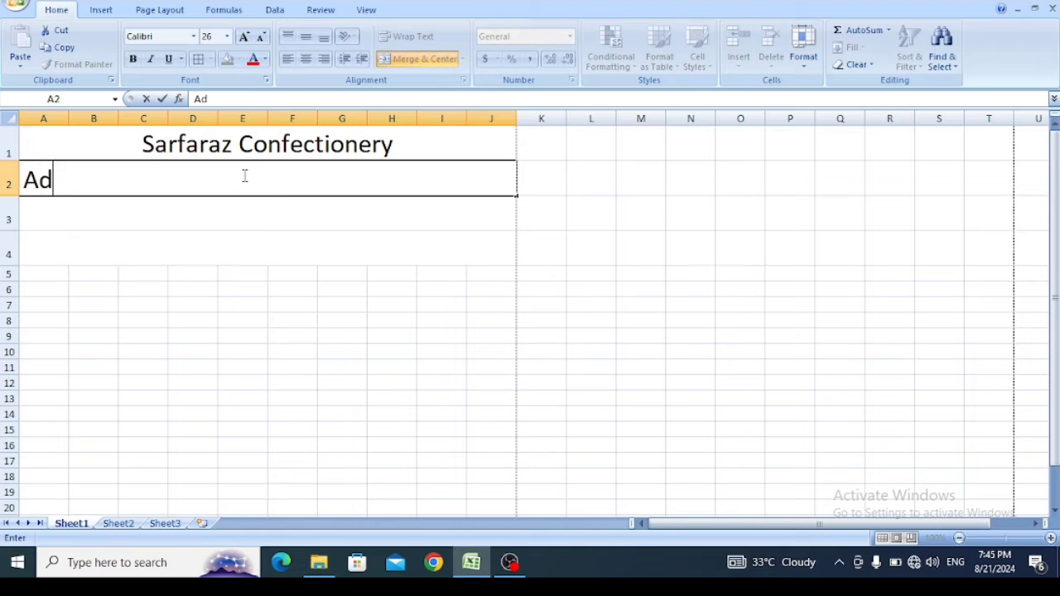
{"action": "type", "text": "d:- Cinema"}
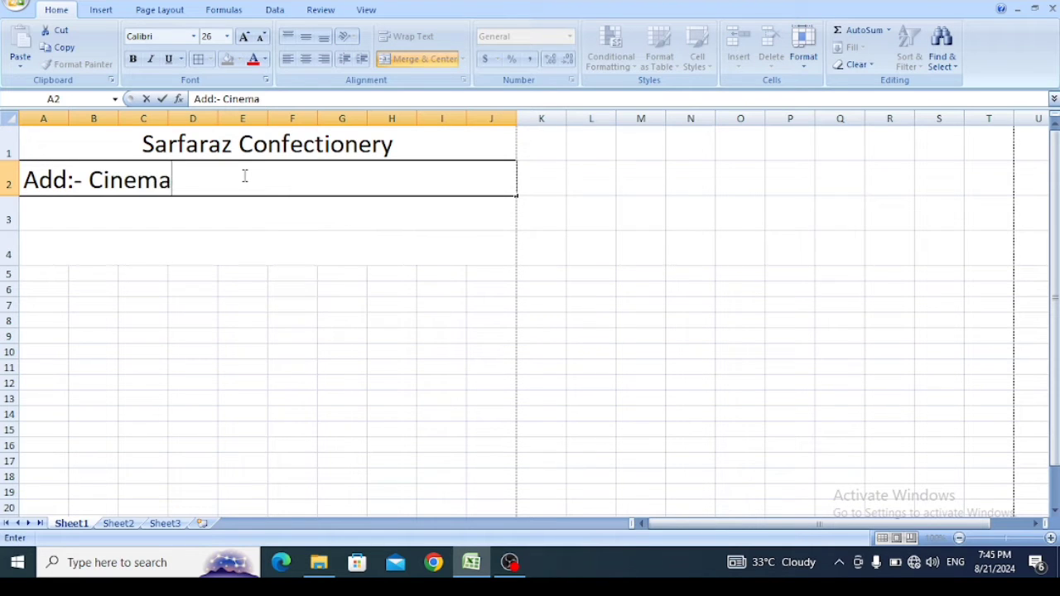
{"action": "type", "text": " Road "}
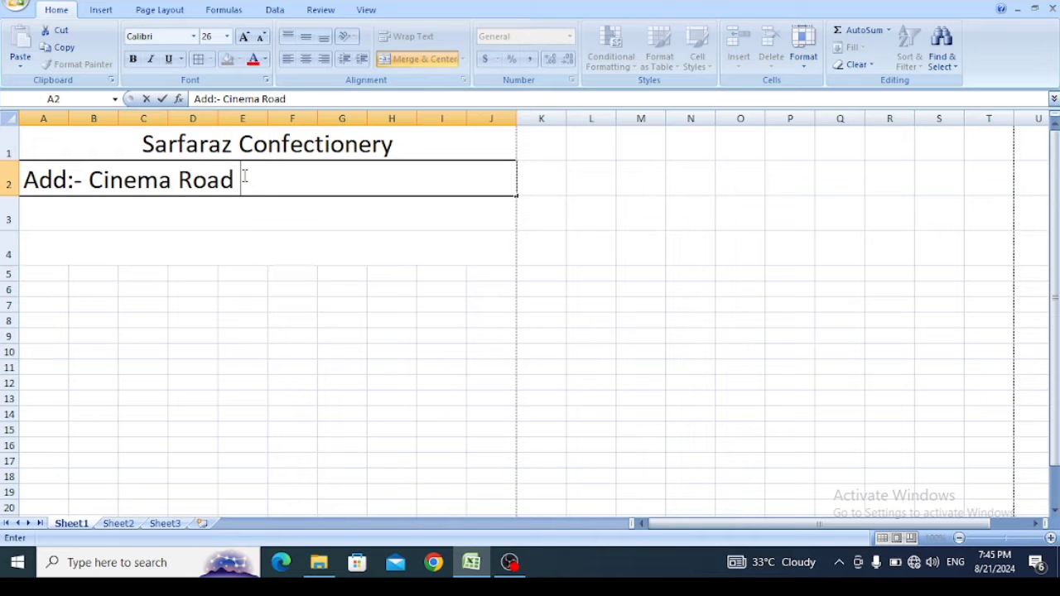
{"action": "type", "text": "Bilaspur"}
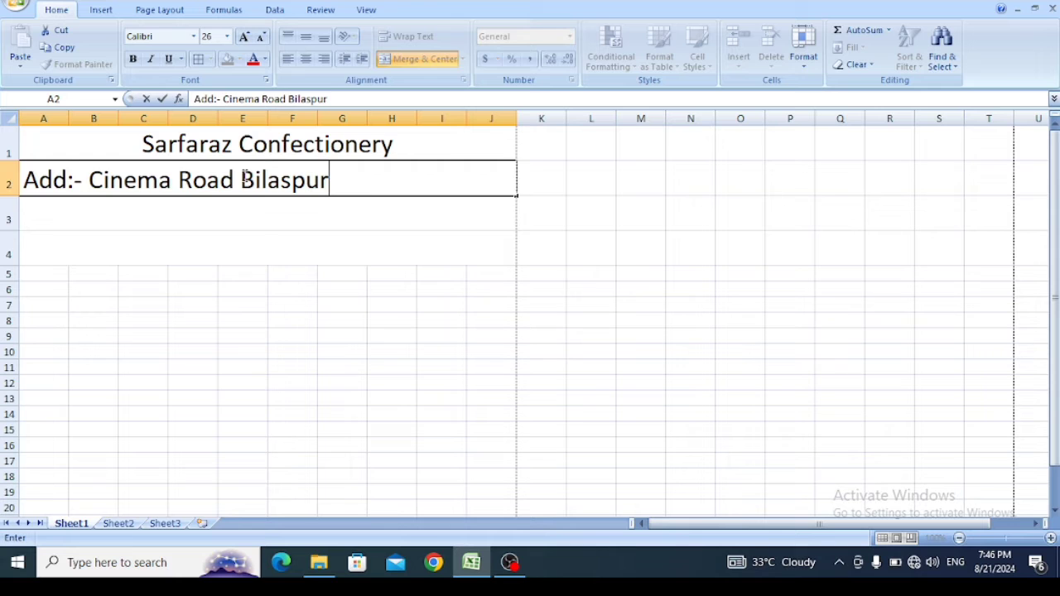
{"action": "key", "text": "Return"}
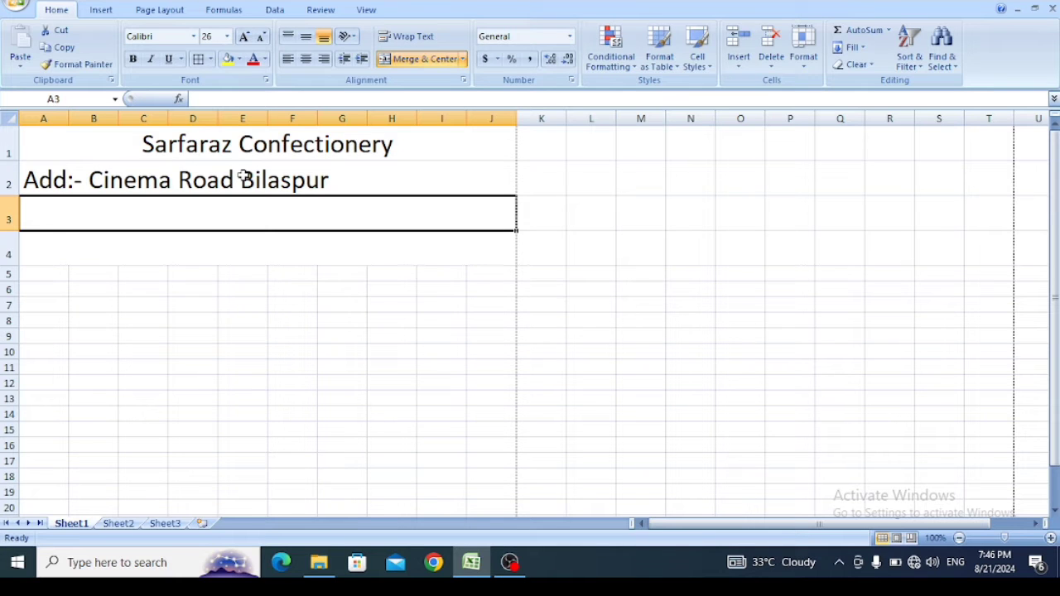
- Enter the shop's mobile number in the merged cell of row 3, prefixed with "Mobile No:-"
{"action": "type", "text": "Mobil"}
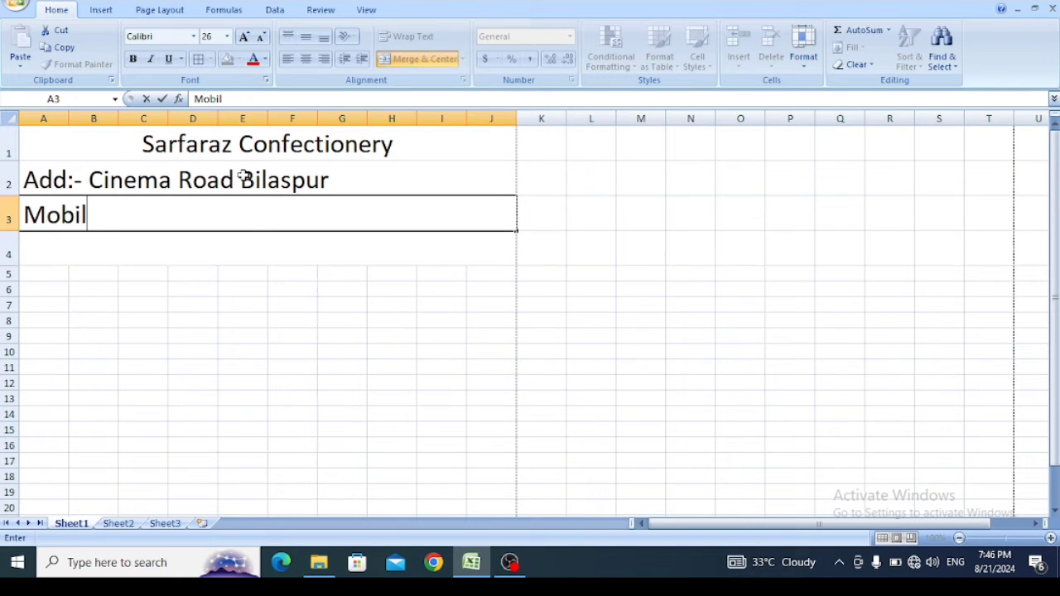
{"action": "type", "text": "e:-"}
{"action": "key", "text": "BackSpace"}
{"action": "key", "text": "BackSpace"}
{"action": "type", "text": "No"}
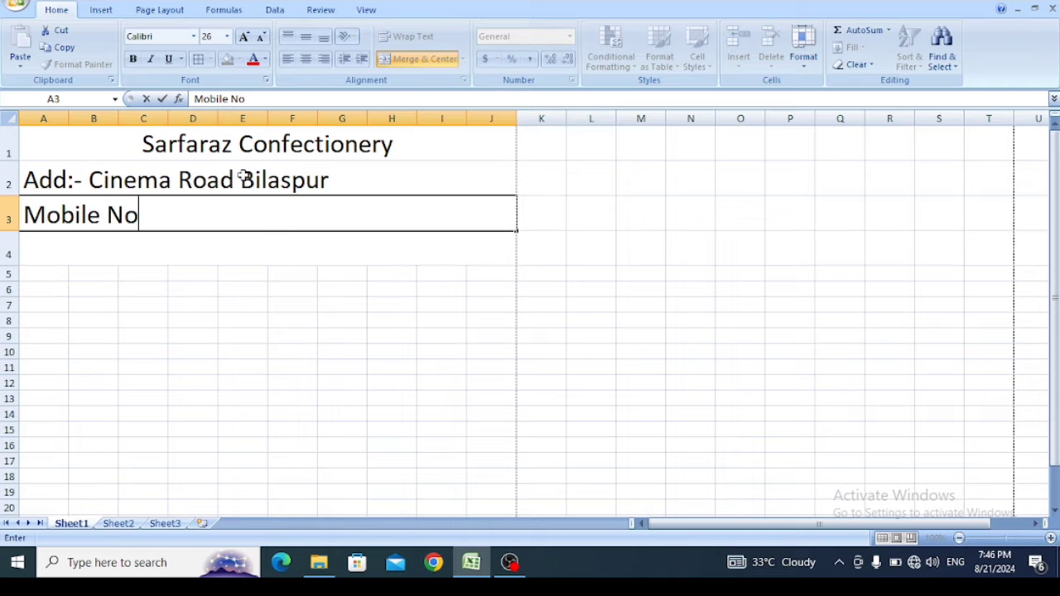
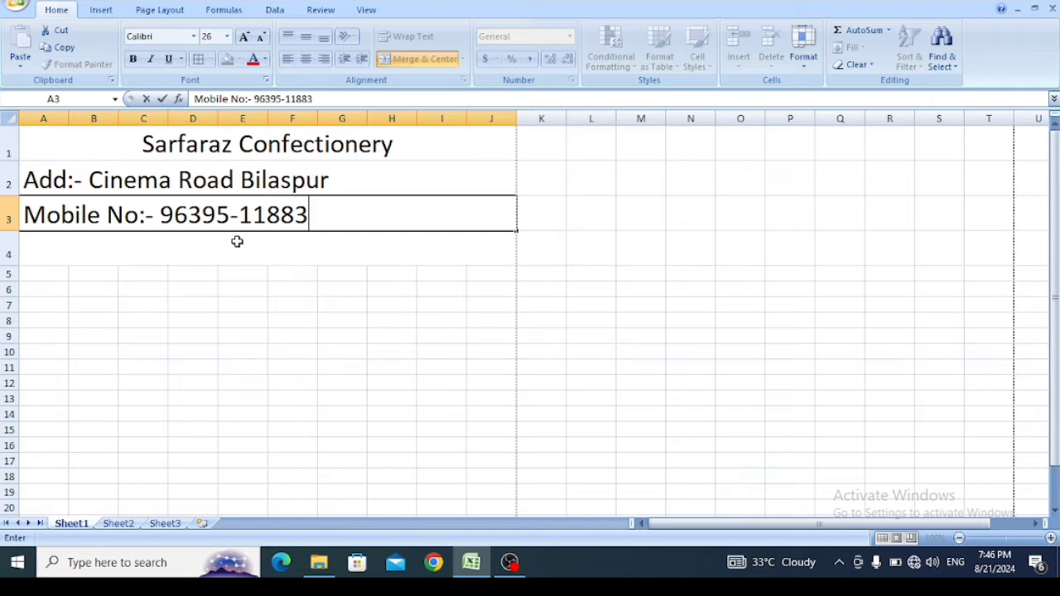
- Enter the shop's GST identification number in the merged cell of row 4, prefixed with "GSTIN:-"
{"action": "left_click", "coordinate": [246, 248]}
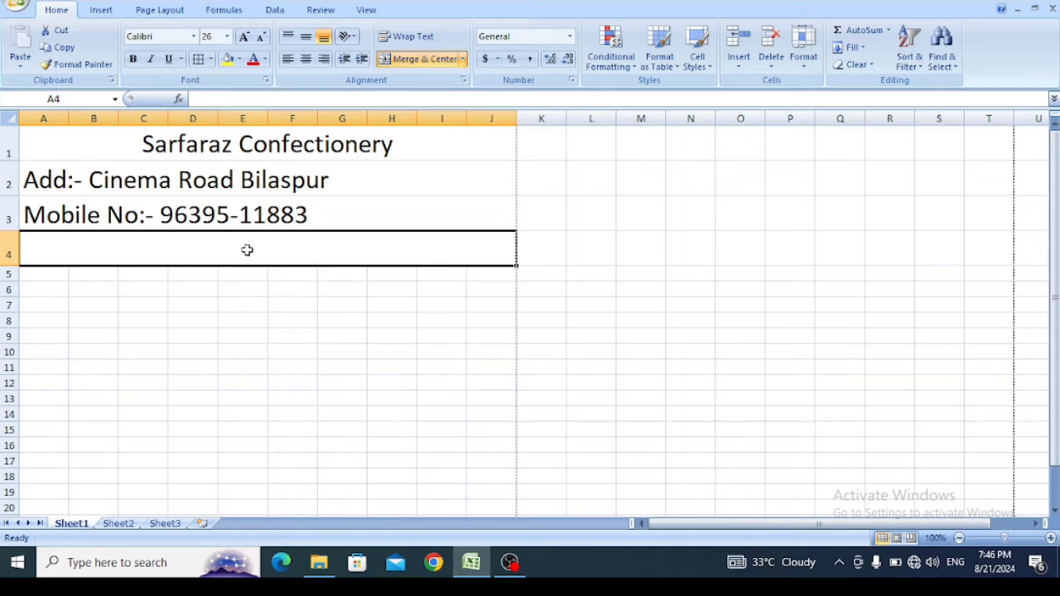
{"action": "type", "text": "GST"}
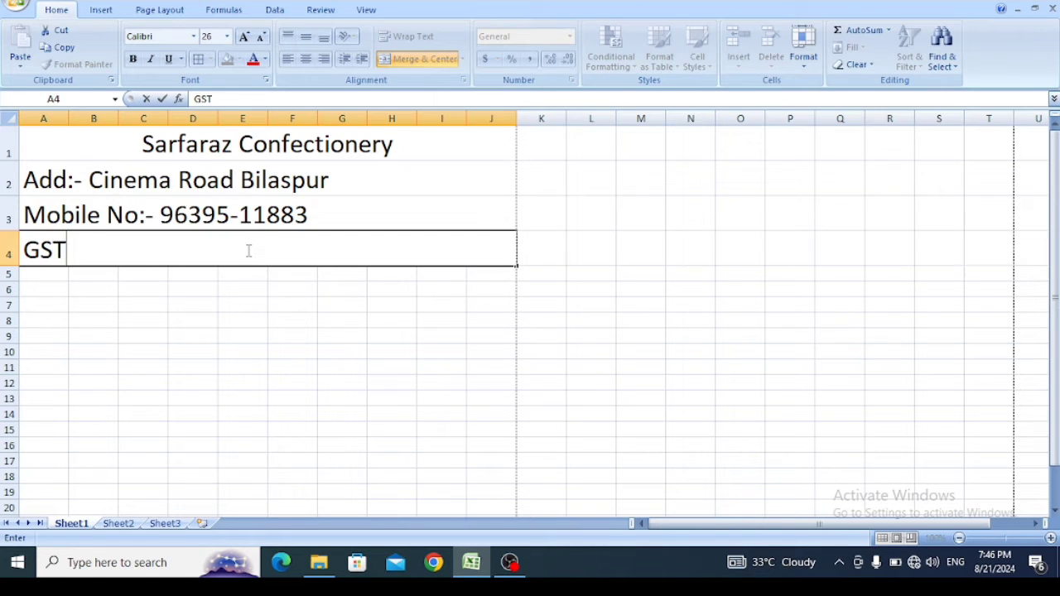
{"action": "type", "text": "IN:-"}
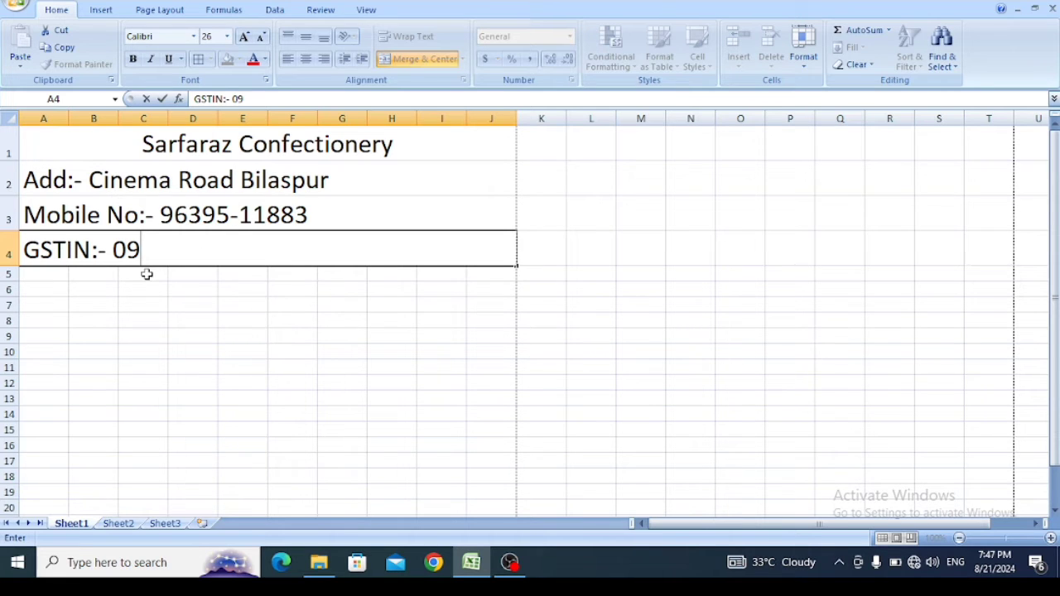
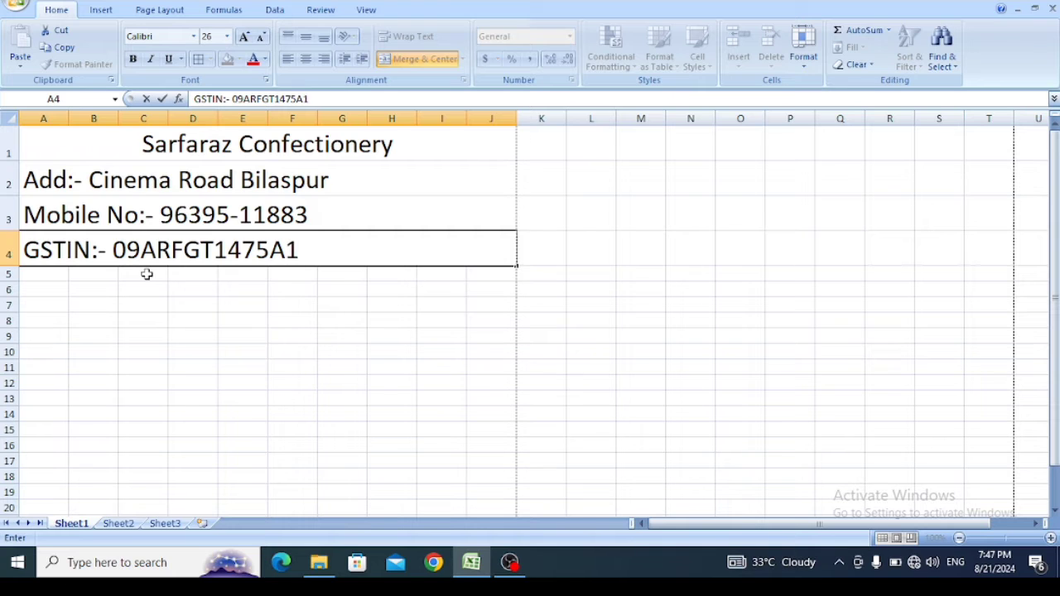
{"action": "left_click", "coordinate": [154, 289]}
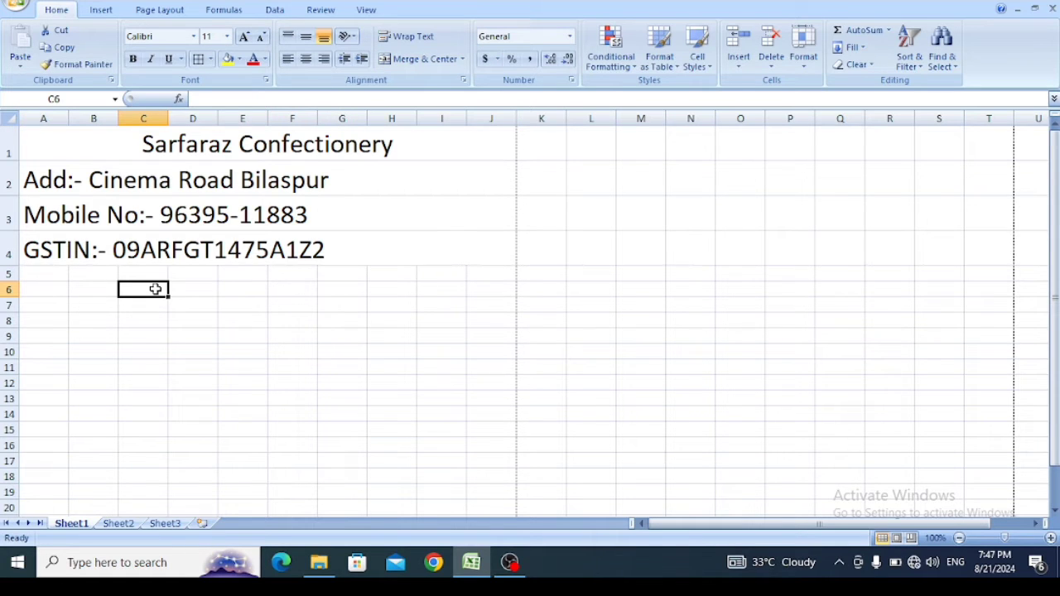
- Center the address, mobile number and GSTIN lines in rows 2 to 4 horizontally
{"action": "left_click", "coordinate": [179, 148]}
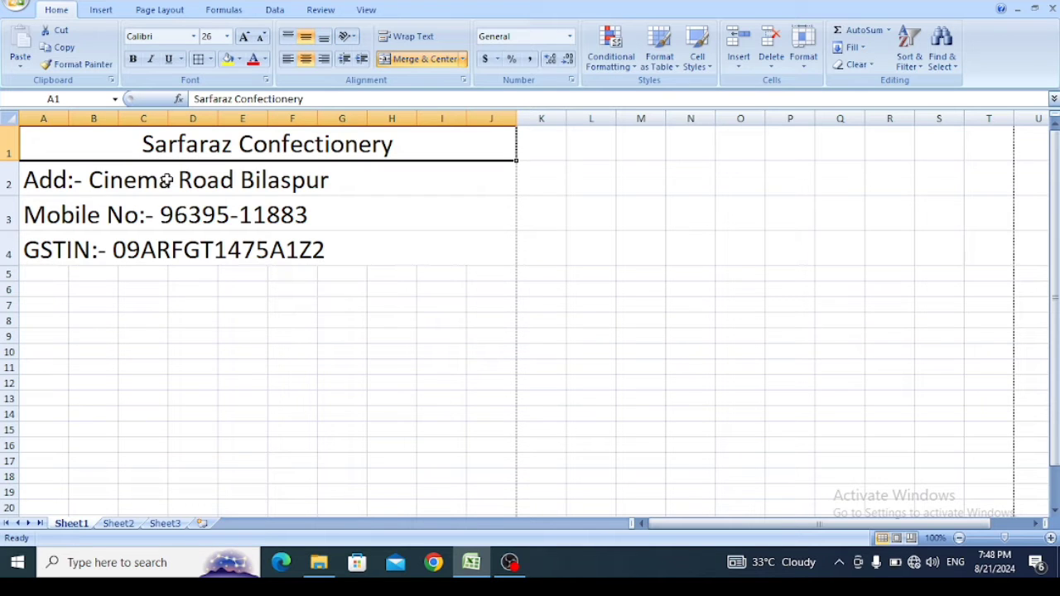
{"action": "left_click", "coordinate": [166, 181]}
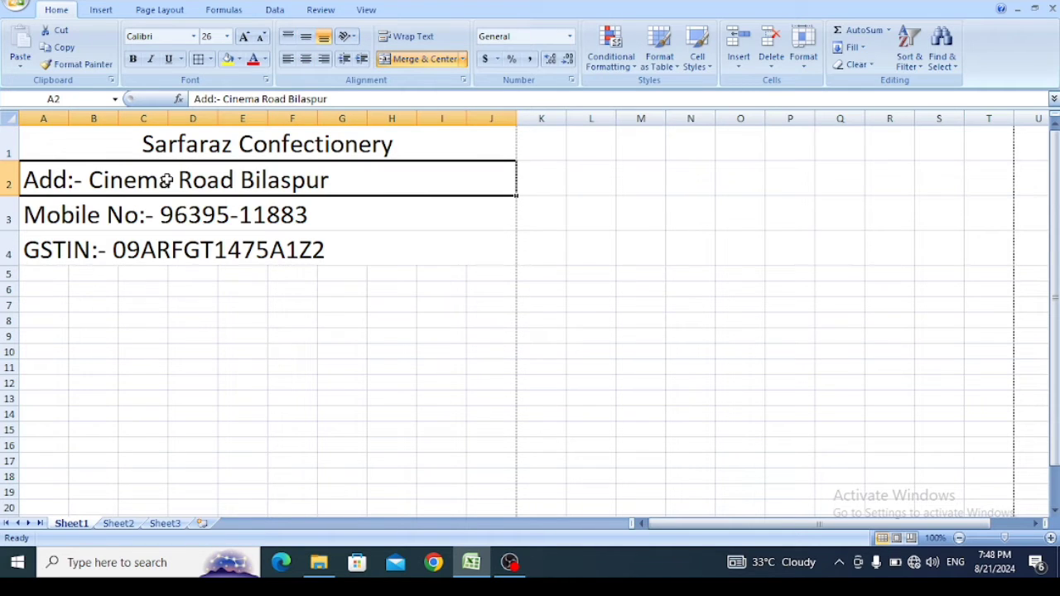
{"action": "left_click", "coordinate": [167, 208]}
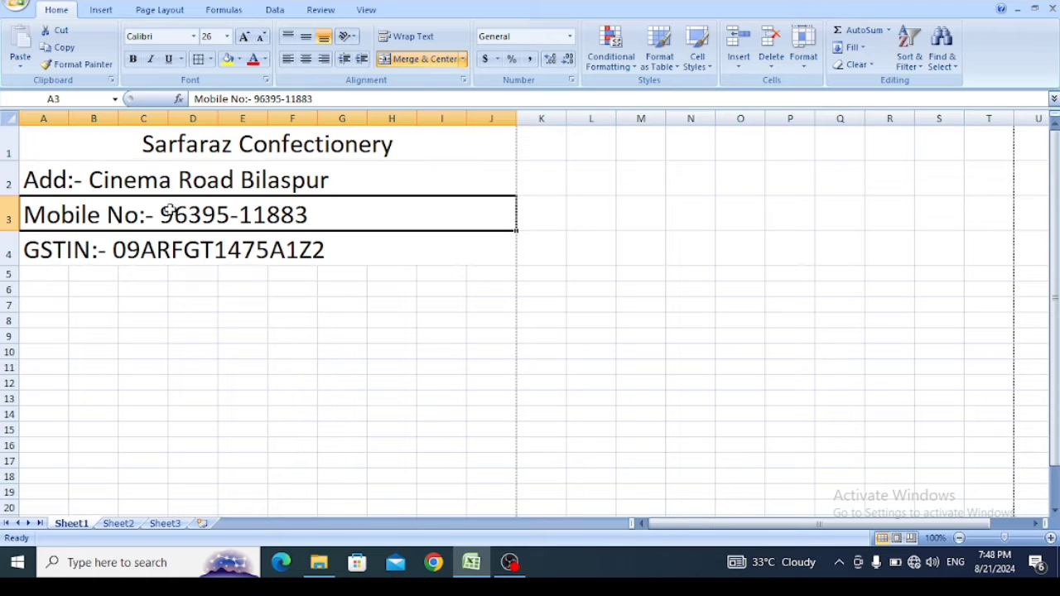
{"action": "left_click", "coordinate": [149, 257]}
{"action": "left_click_drag", "start_coordinate": [128, 175], "coordinate": [144, 246]}
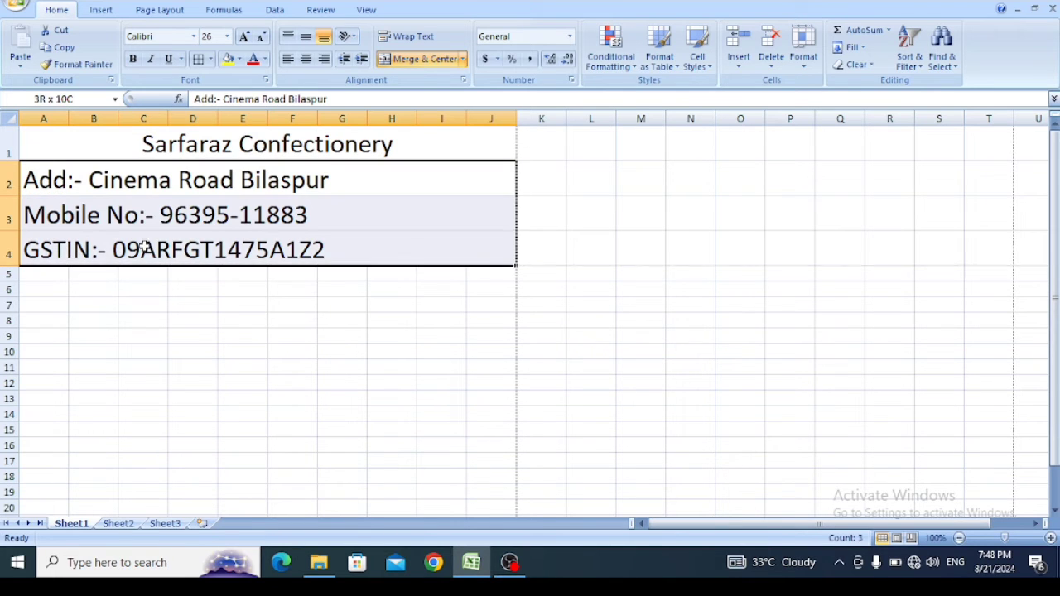
{"action": "left_click", "coordinate": [310, 62]}
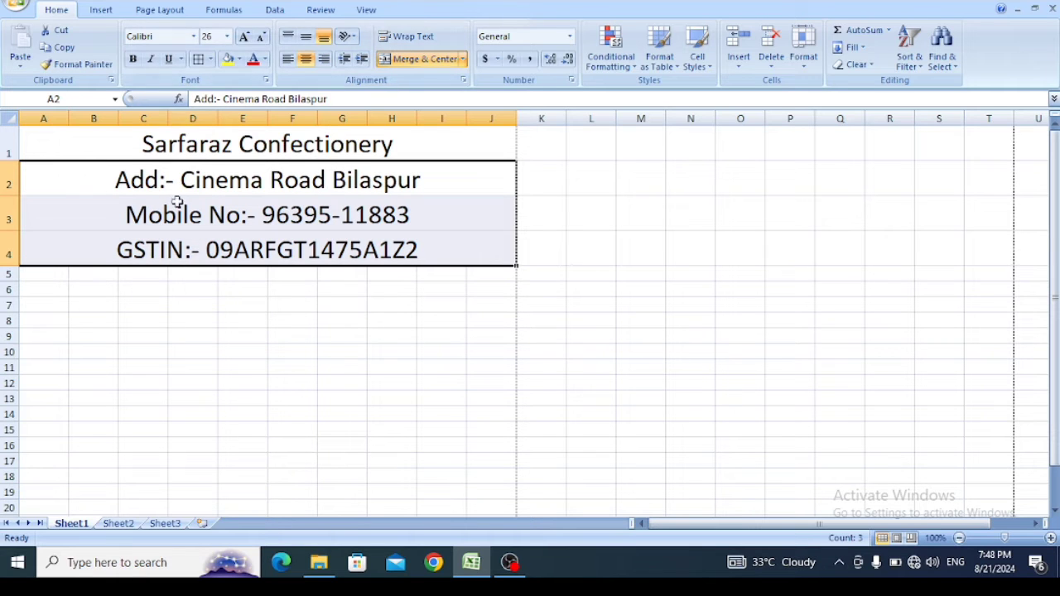
- Increase the font size of the four heading rows, rows 1 to 4, to 28 and make them bold
{"action": "left_click_drag", "start_coordinate": [174, 138], "coordinate": [182, 248]}
{"action": "left_click", "coordinate": [244, 36]}
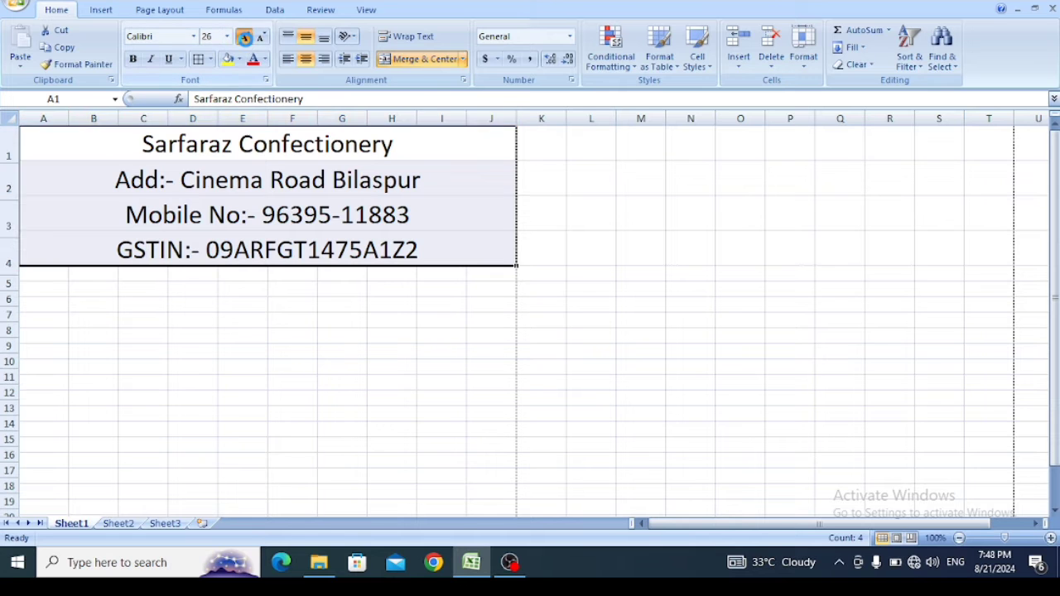
{"action": "left_click", "coordinate": [244, 36]}
{"action": "left_click", "coordinate": [133, 59]}
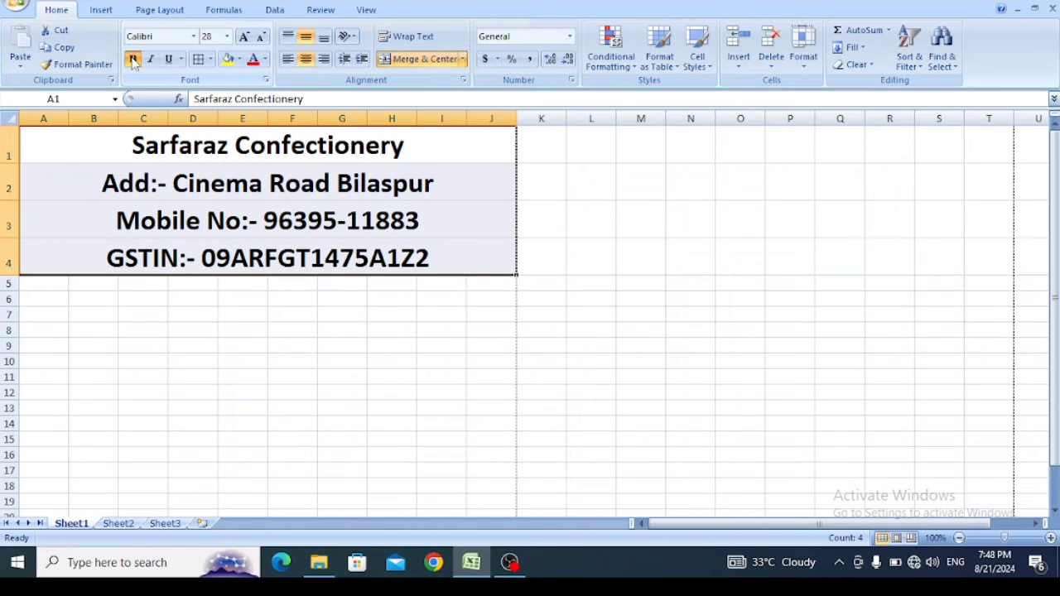
{"action": "left_click", "coordinate": [264, 313]}
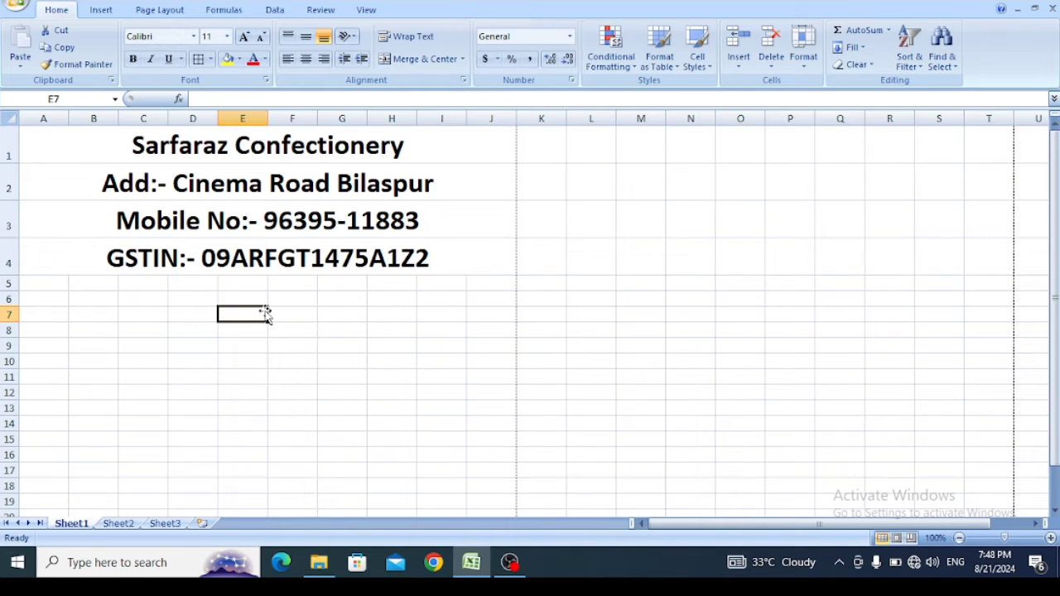
- Merge and center cells A6 and B6, and enter the label "Invoice No" in the merged cell
{"action": "left_click", "coordinate": [50, 300]}
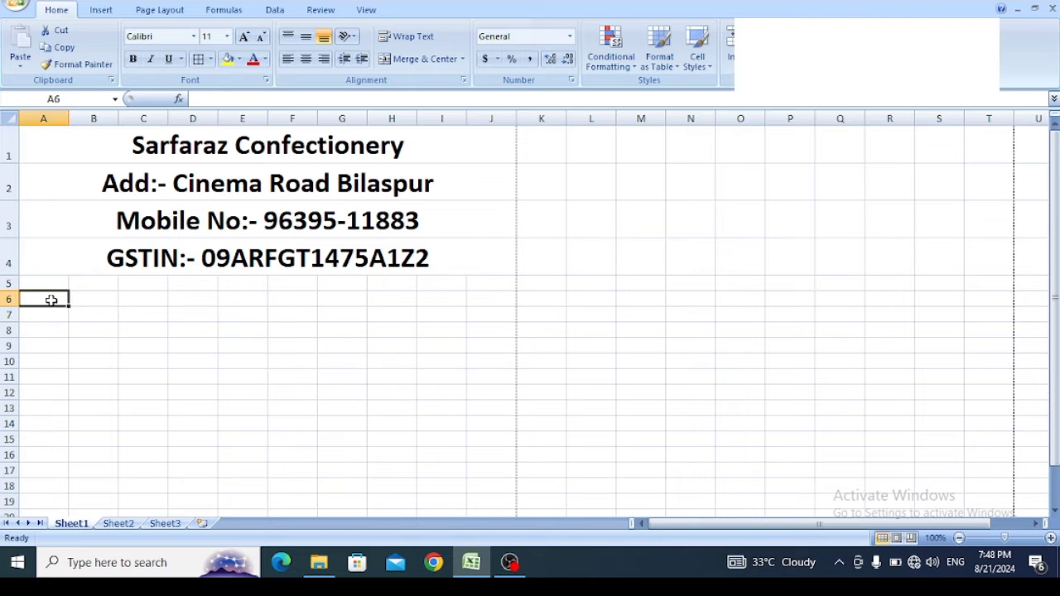
{"action": "left_click_drag", "start_coordinate": [51, 300], "coordinate": [80, 298]}
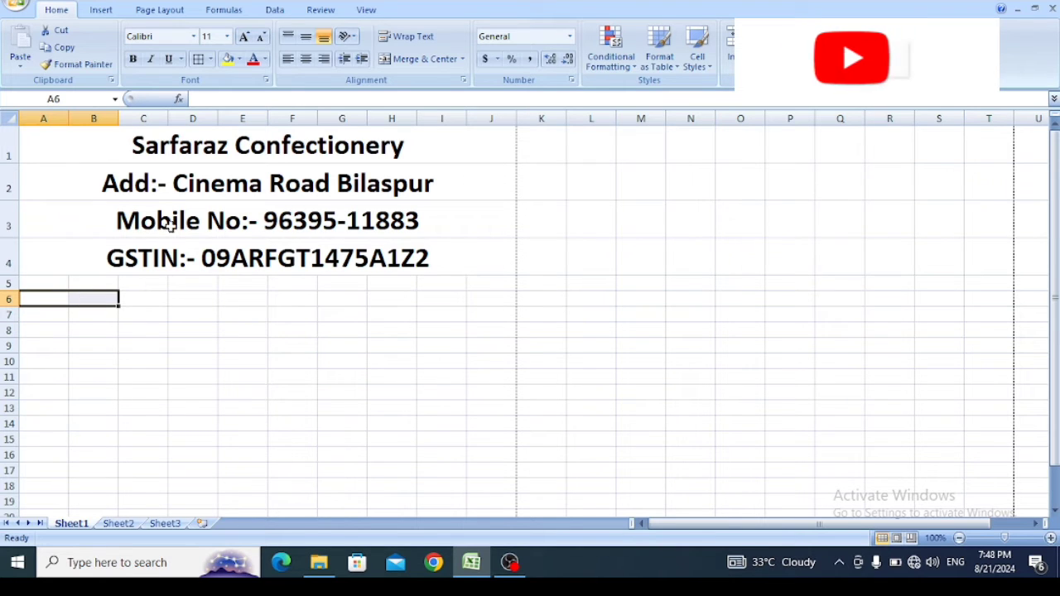
{"action": "left_click", "coordinate": [418, 59]}
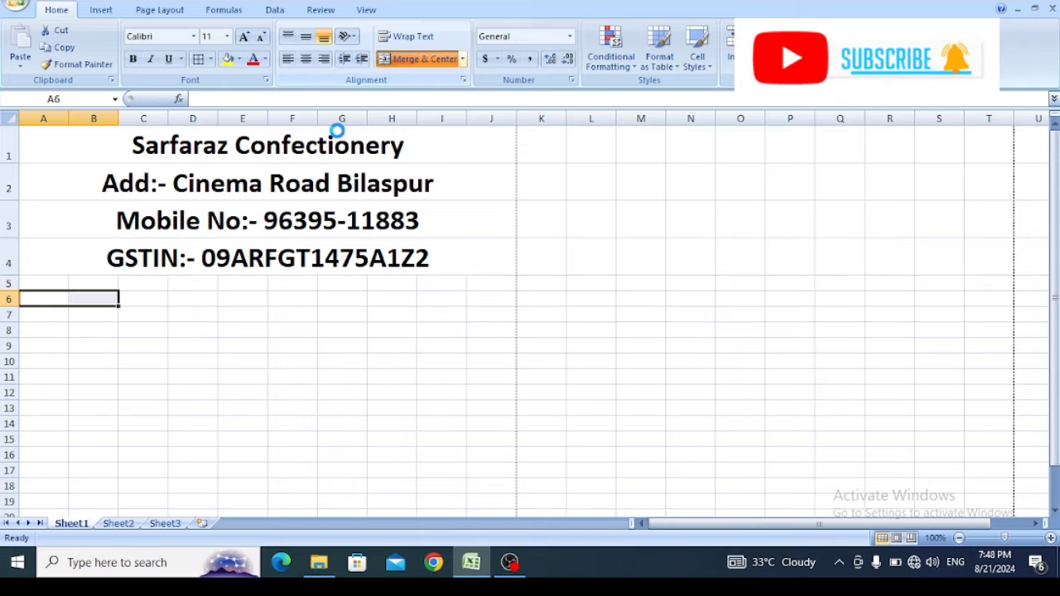
{"action": "type", "text": "Inv"}
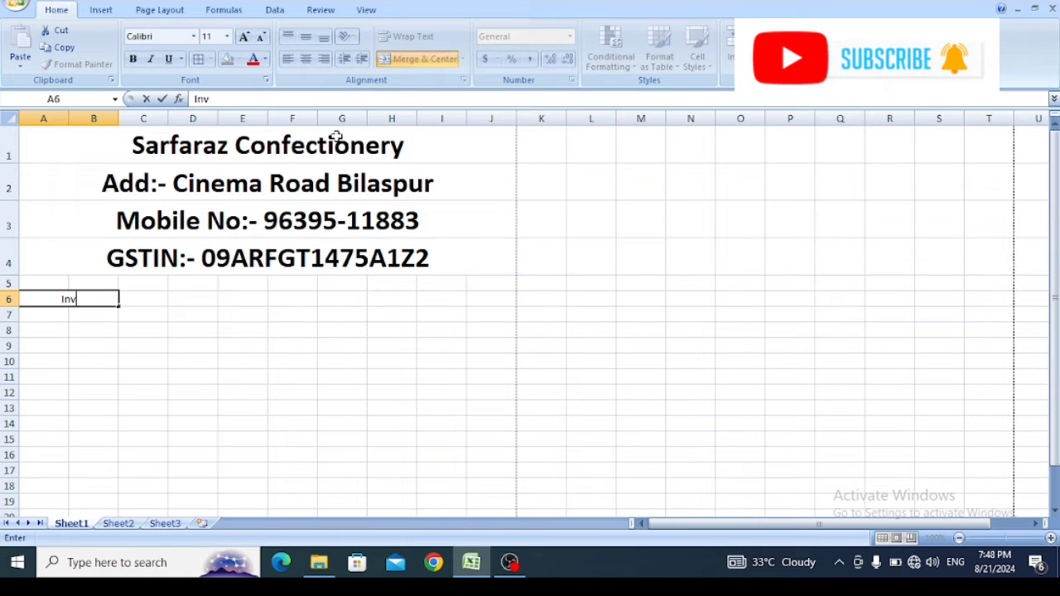
{"action": "type", "text": "oice "}
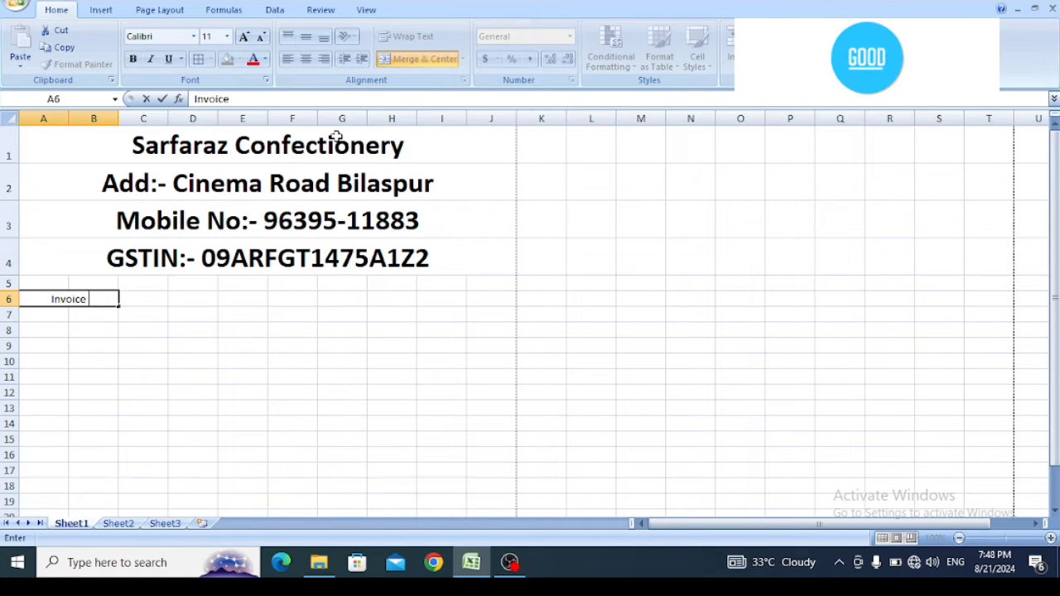
{"action": "type", "text": "No"}
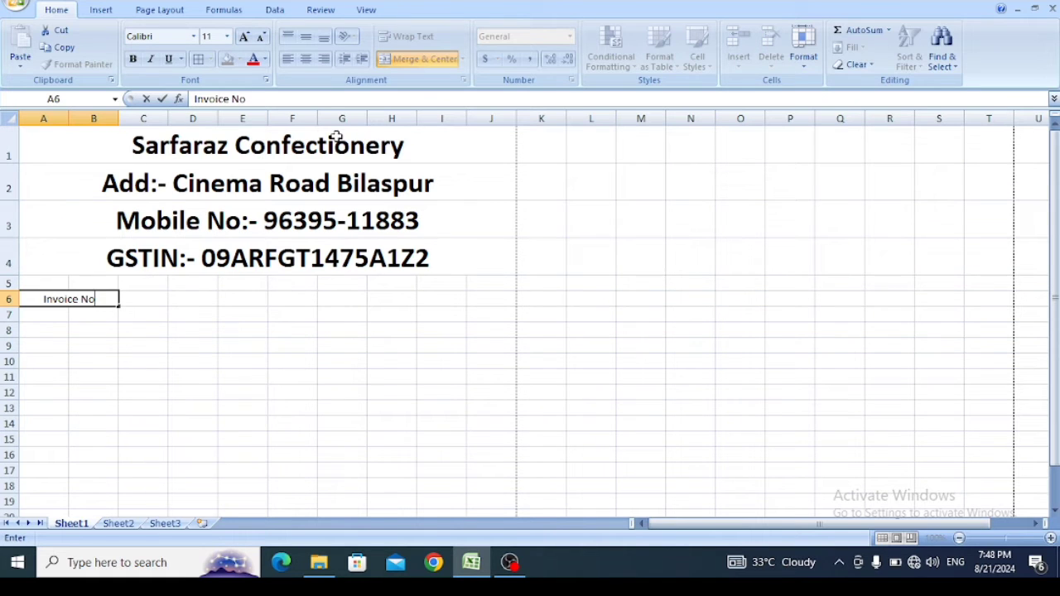
- Increase the font size of the "Invoice No" label in row 6 to 20
{"action": "left_click", "coordinate": [174, 346]}
{"action": "left_click", "coordinate": [76, 299]}
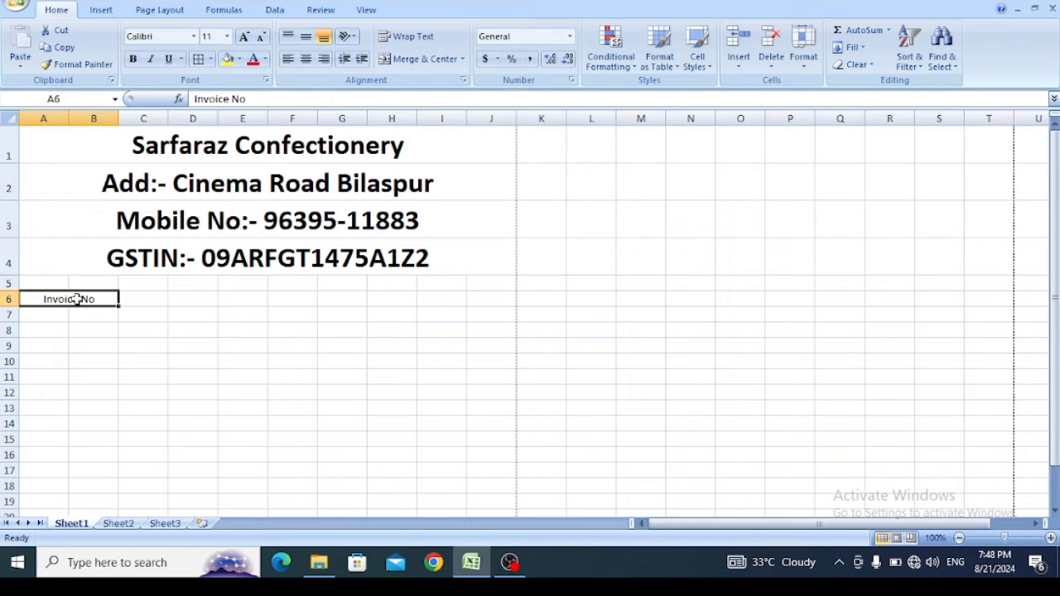
{"action": "left_click", "coordinate": [242, 36]}
{"action": "left_click", "coordinate": [243, 36]}
{"action": "left_click", "coordinate": [242, 36]}
{"action": "left_click", "coordinate": [242, 37]}
{"action": "left_click", "coordinate": [243, 36]}
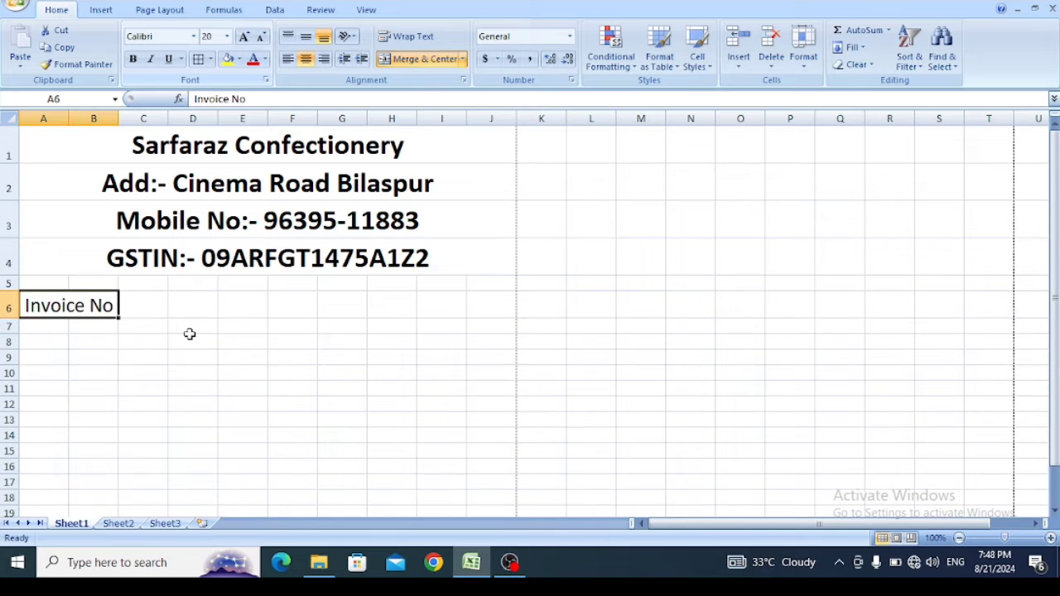
- Merge and center cells C6 to E6, and enter the invoice number "SC/01/2024-25" in the merged cell
{"action": "left_click_drag", "start_coordinate": [149, 306], "coordinate": [234, 299]}
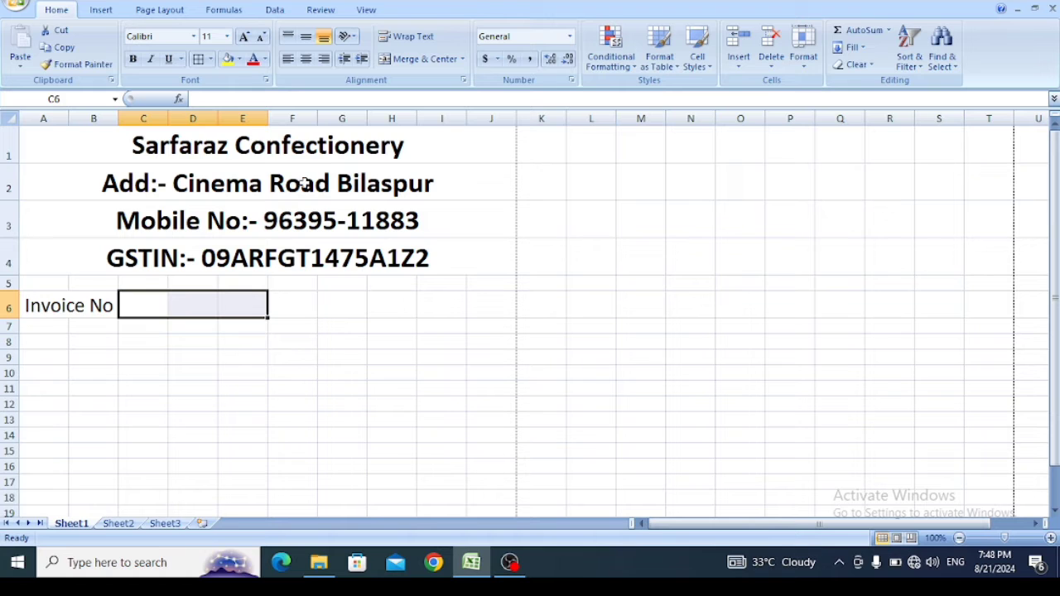
{"action": "left_click", "coordinate": [414, 65]}
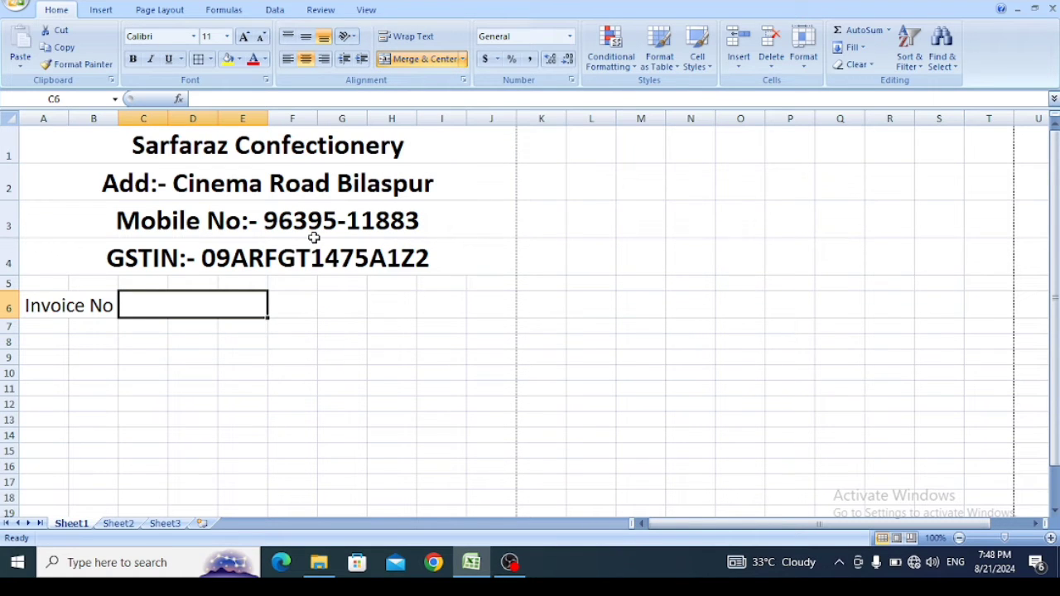
{"action": "type", "text": "s"}
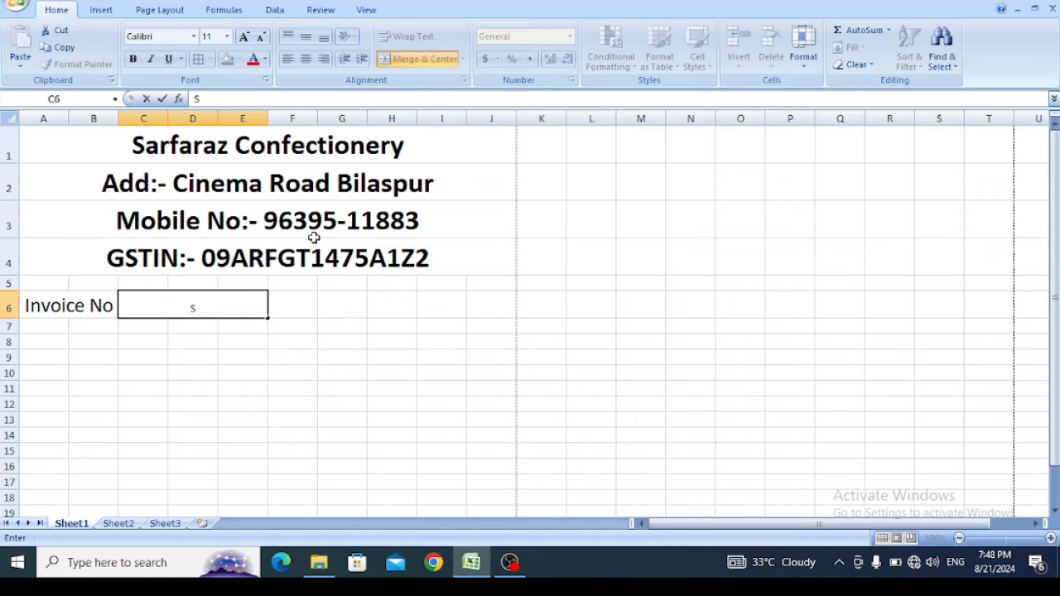
{"action": "type", "text": "c"}
{"action": "type", "text": "/"}
{"action": "type", "text": "01"}
{"action": "type", "text": "/"}
{"action": "type", "text": "2024"}
{"action": "type", "text": "-25"}
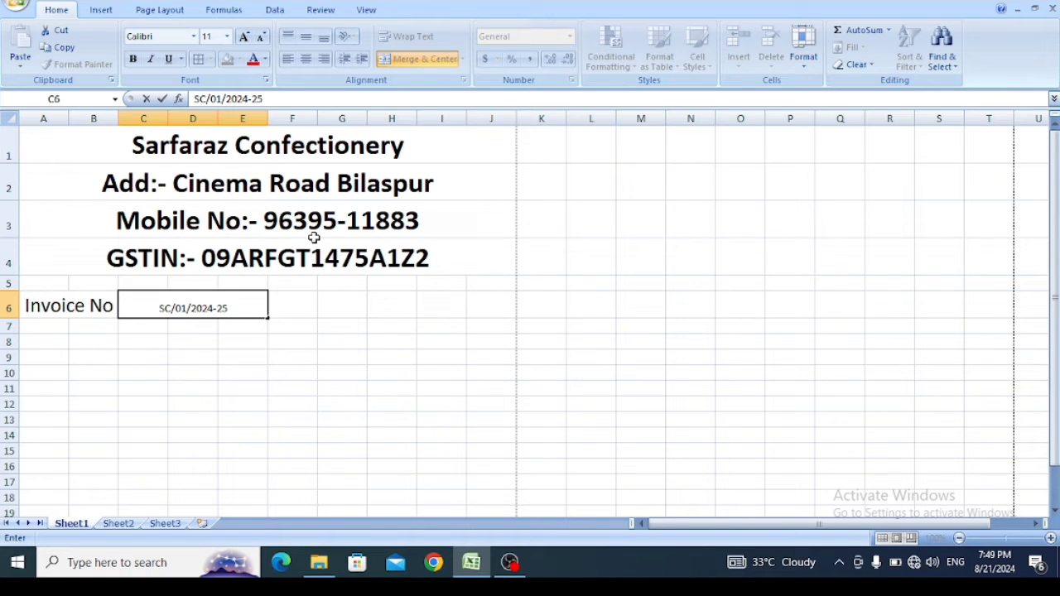
{"action": "left_click", "coordinate": [241, 341]}
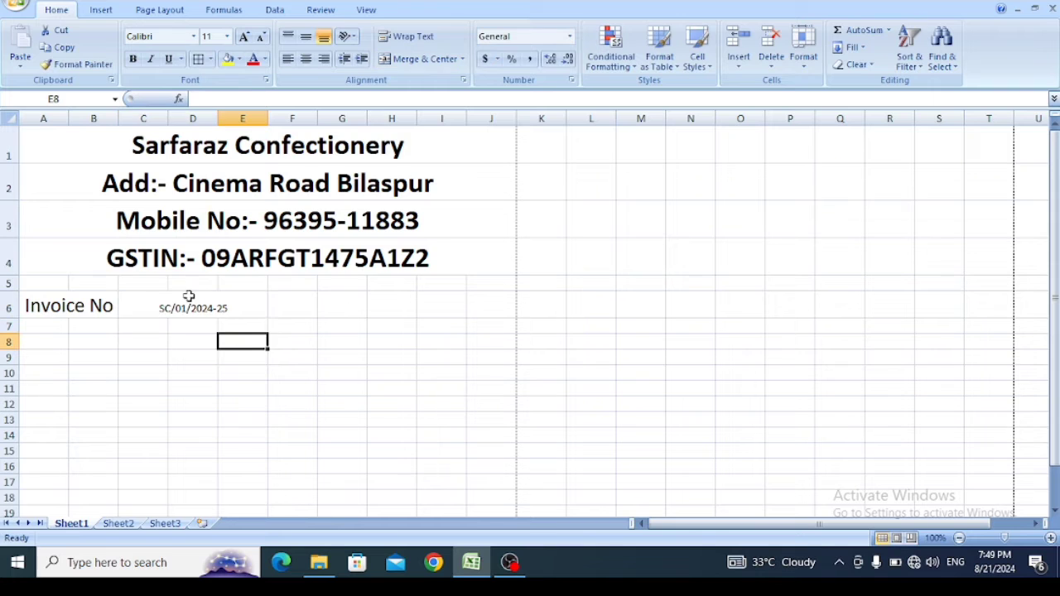
- Increase the font size of the invoice number in the merged cell C6 to 18
{"action": "left_click", "coordinate": [184, 308]}
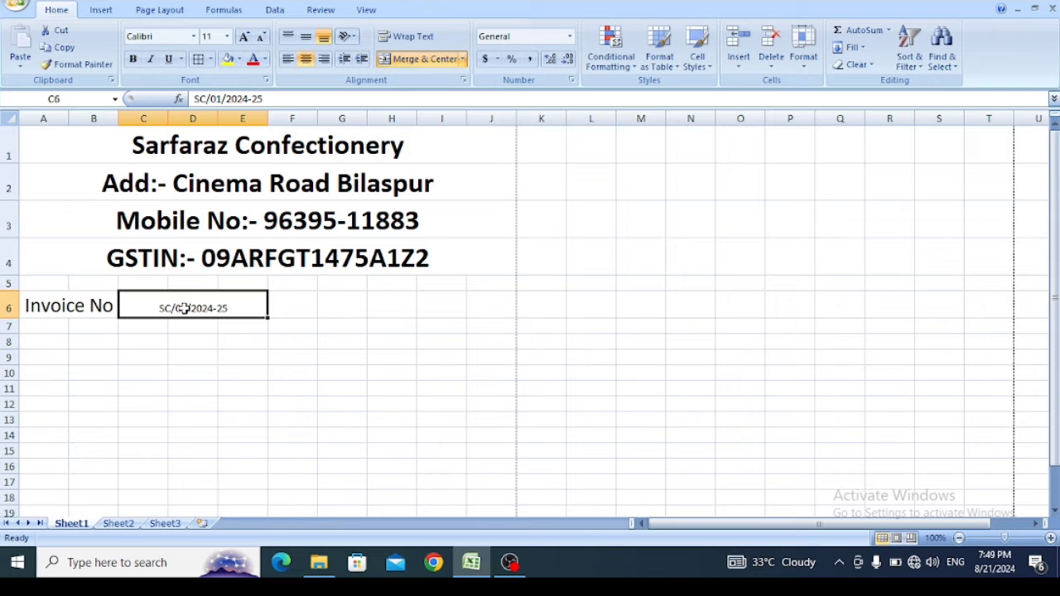
{"action": "left_click", "coordinate": [243, 37]}
{"action": "left_click", "coordinate": [243, 38]}
{"action": "left_click", "coordinate": [244, 37]}
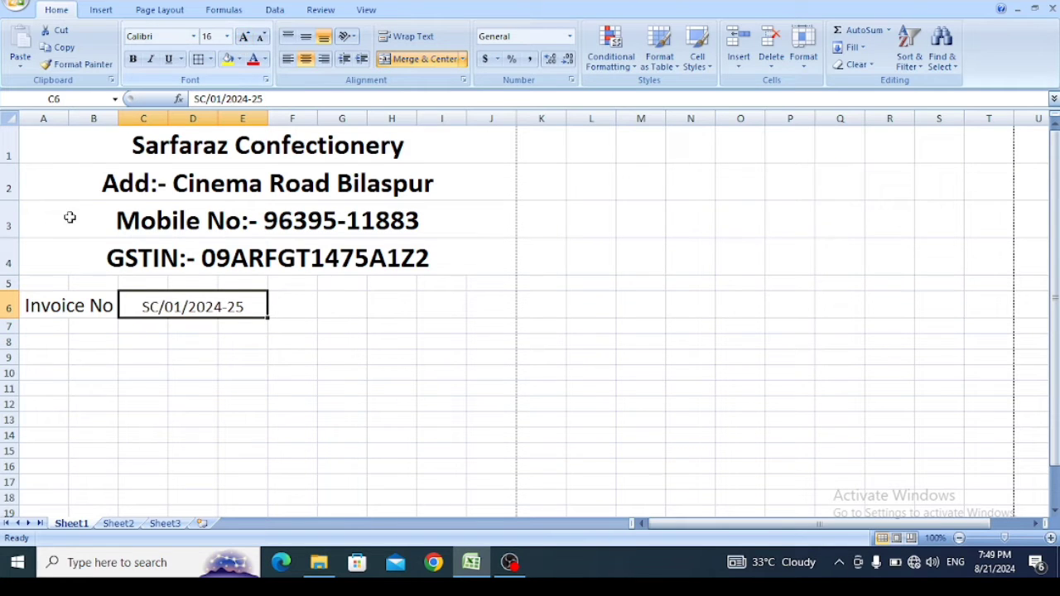
{"action": "left_click", "coordinate": [244, 37]}
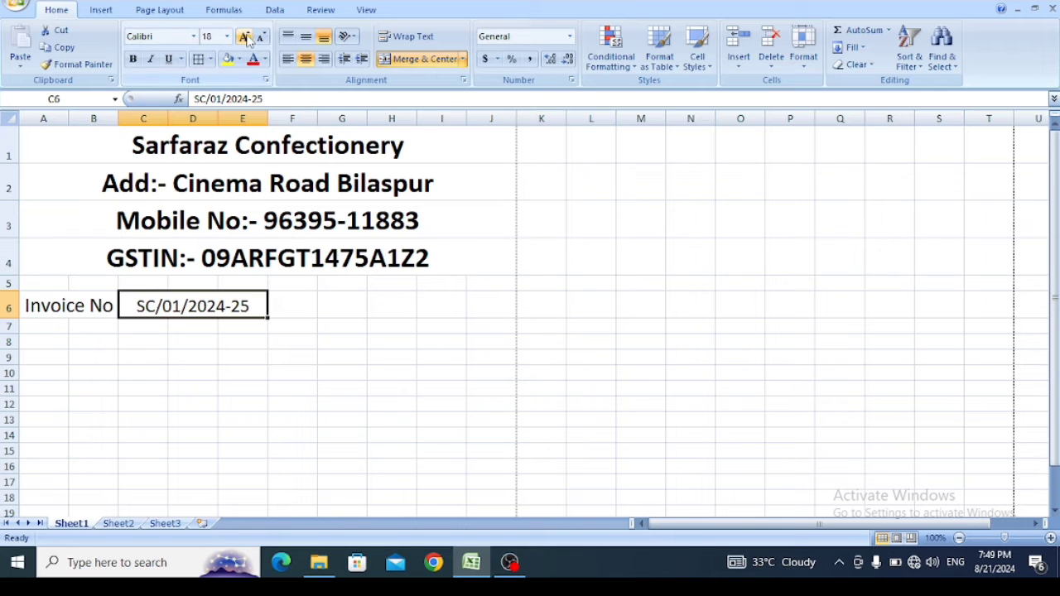
- Make the "Invoice No" label and the invoice number bold, and widen column B slightly to fit the label
{"action": "left_click_drag", "start_coordinate": [93, 309], "coordinate": [149, 303]}
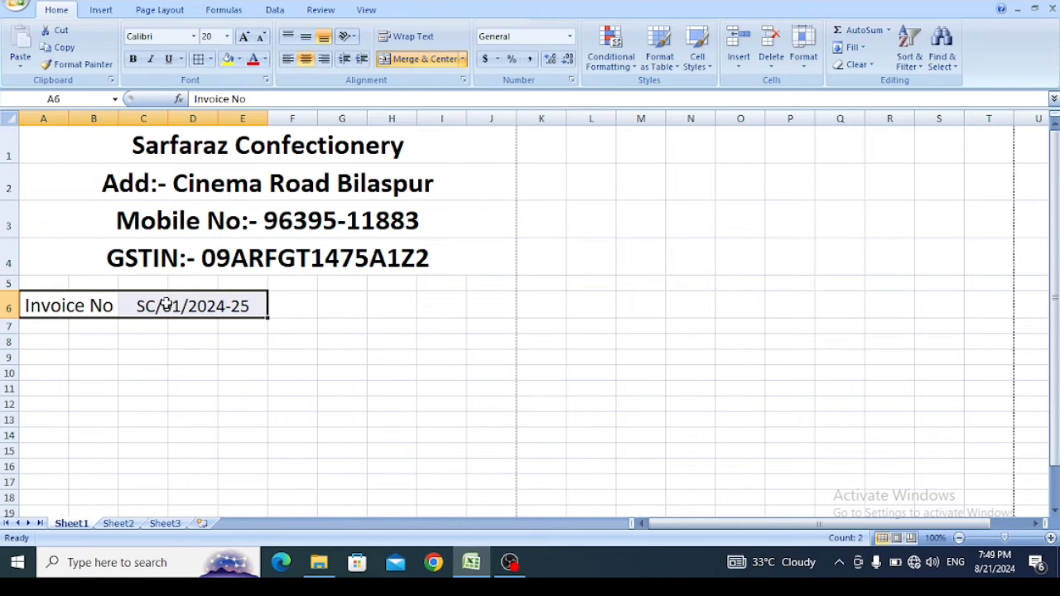
{"action": "left_click", "coordinate": [132, 59]}
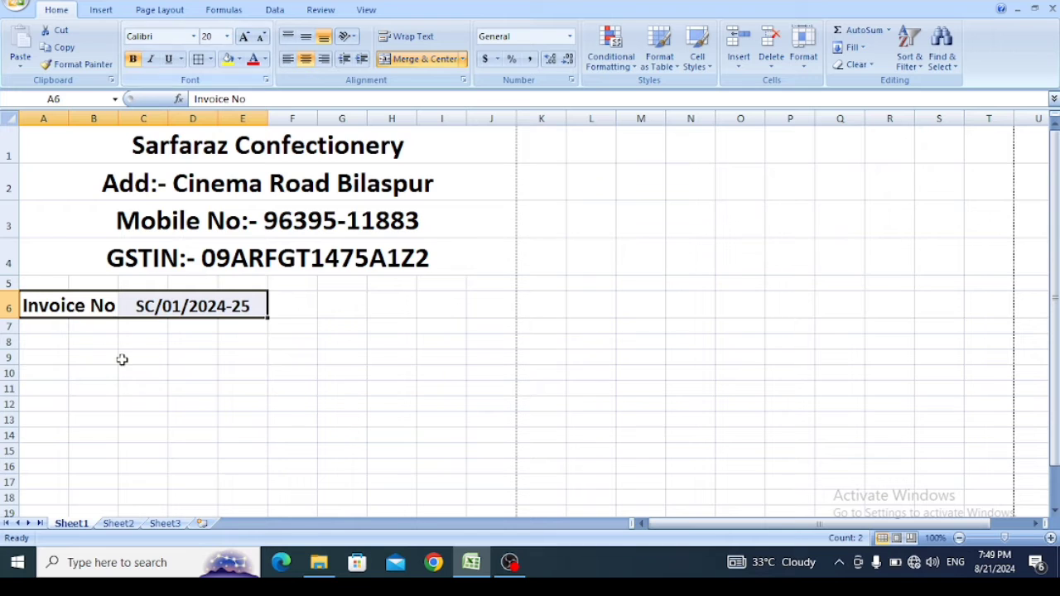
{"action": "left_click_drag", "start_coordinate": [119, 118], "coordinate": [124, 118]}
{"action": "left_click", "coordinate": [189, 337]}
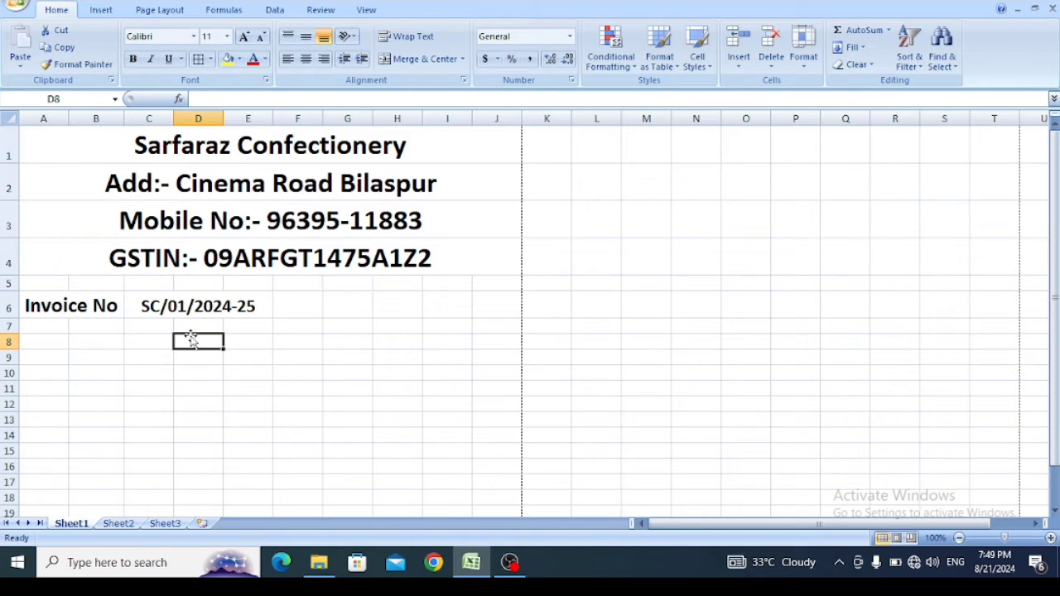
- Merge and center cells F6 and G6, and enter the label "Date" in the merged cell
{"action": "left_click_drag", "start_coordinate": [311, 307], "coordinate": [337, 309]}
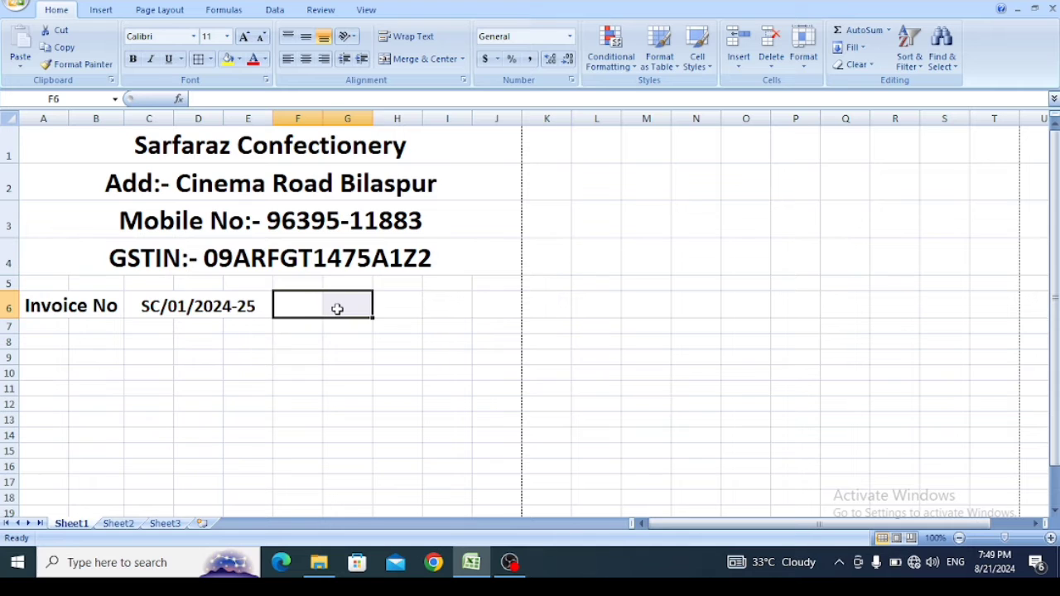
{"action": "left_click", "coordinate": [419, 59]}
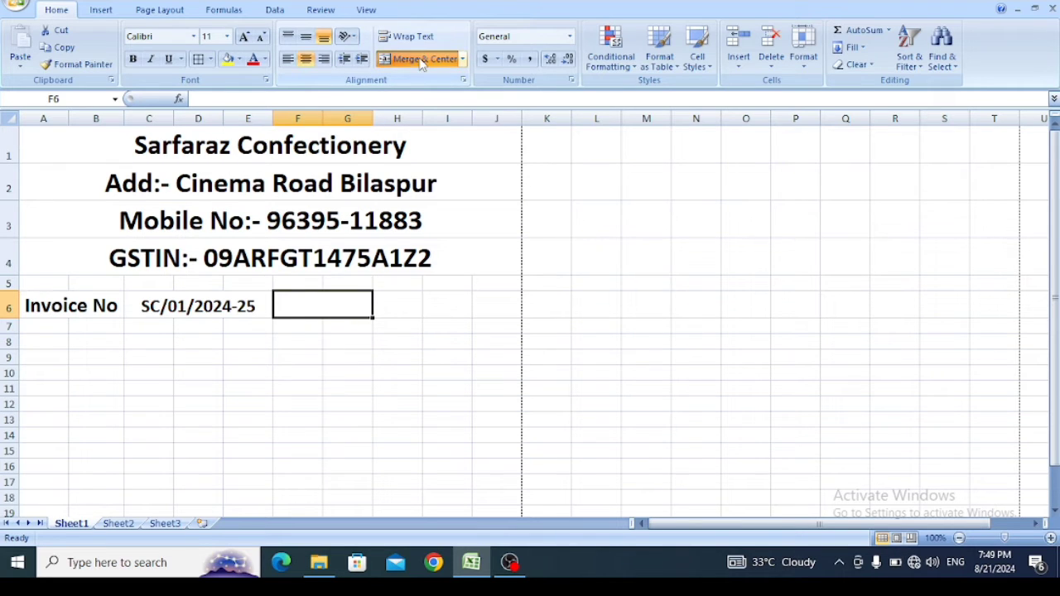
{"action": "type", "text": "Datw"}
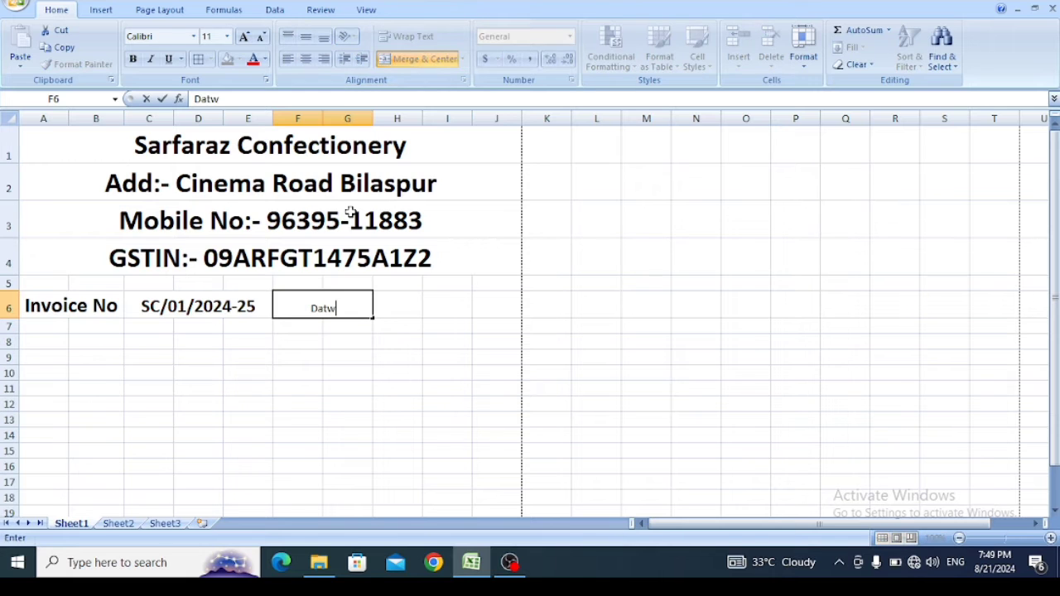
{"action": "key", "text": "BackSpace"}
{"action": "type", "text": "e"}
{"action": "left_click", "coordinate": [337, 423]}
- Copy the formatting of the "Invoice No" label onto the "Date" label with Format Painter
{"action": "left_click", "coordinate": [327, 301]}
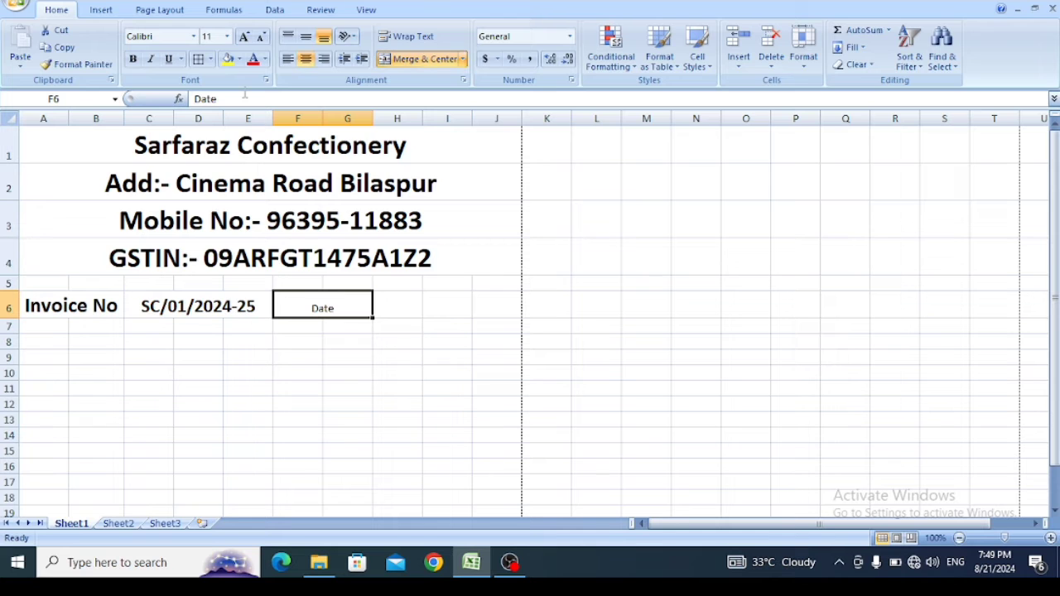
{"action": "left_click", "coordinate": [305, 37]}
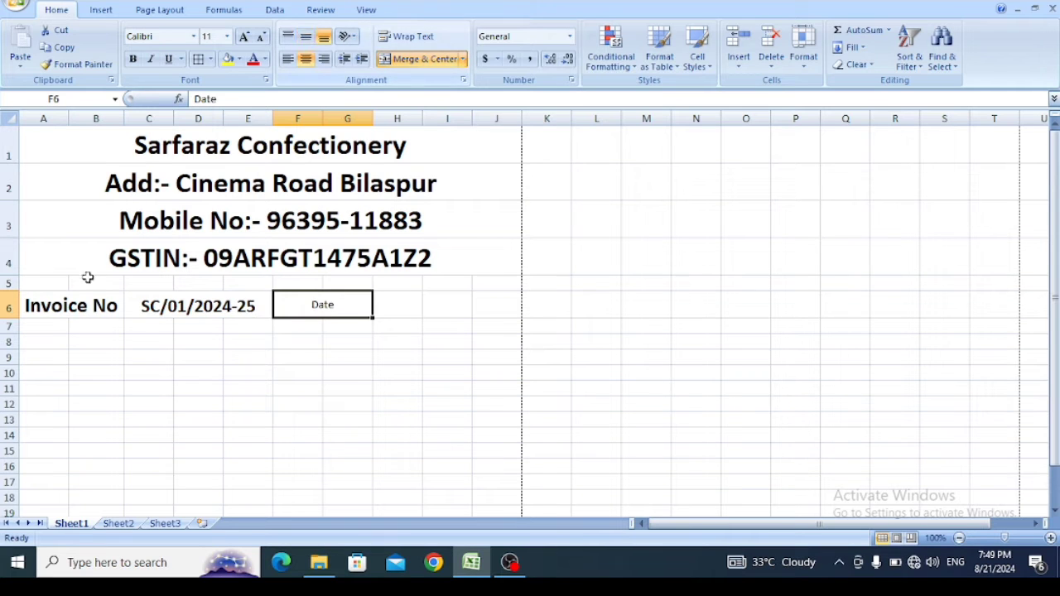
{"action": "left_click", "coordinate": [86, 313]}
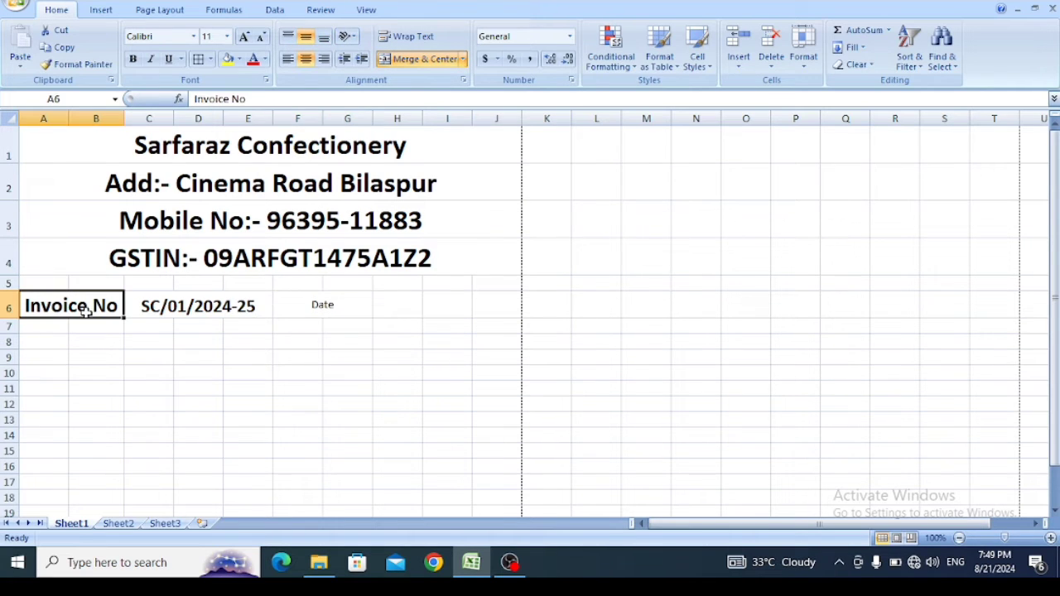
{"action": "left_click", "coordinate": [82, 67]}
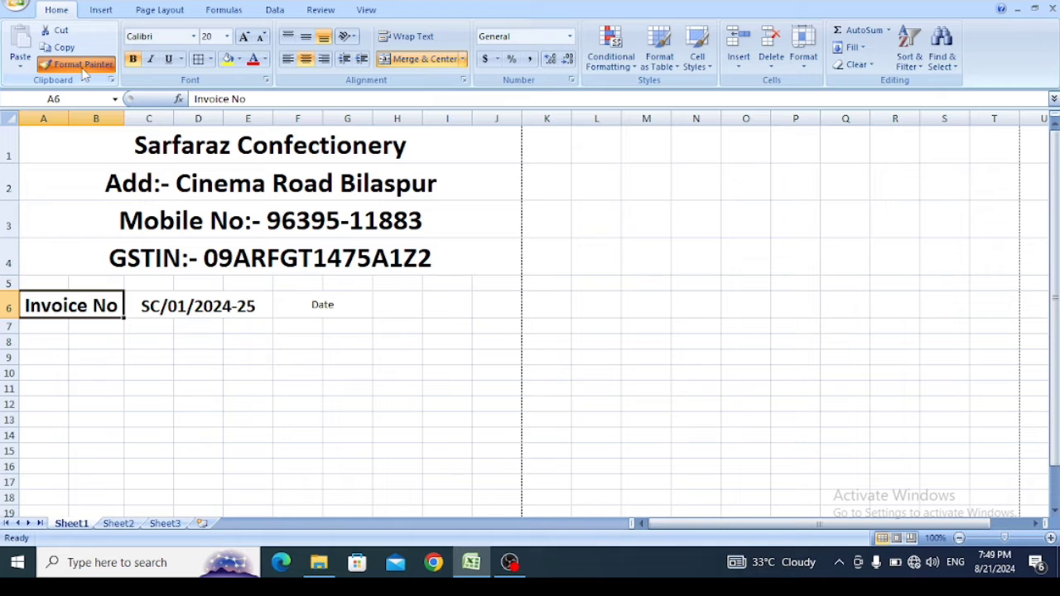
{"action": "left_click", "coordinate": [328, 304]}
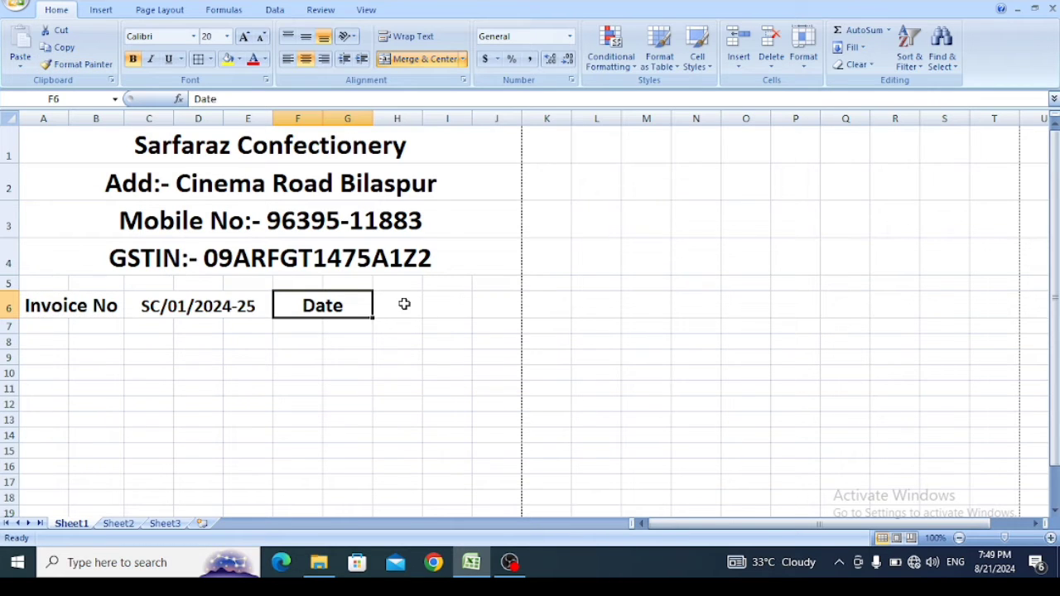
- Merge and center cells H6 to J6, and enter the invoice date 01/Aug/2024 in the merged cell
{"action": "left_click_drag", "start_coordinate": [404, 303], "coordinate": [480, 300]}
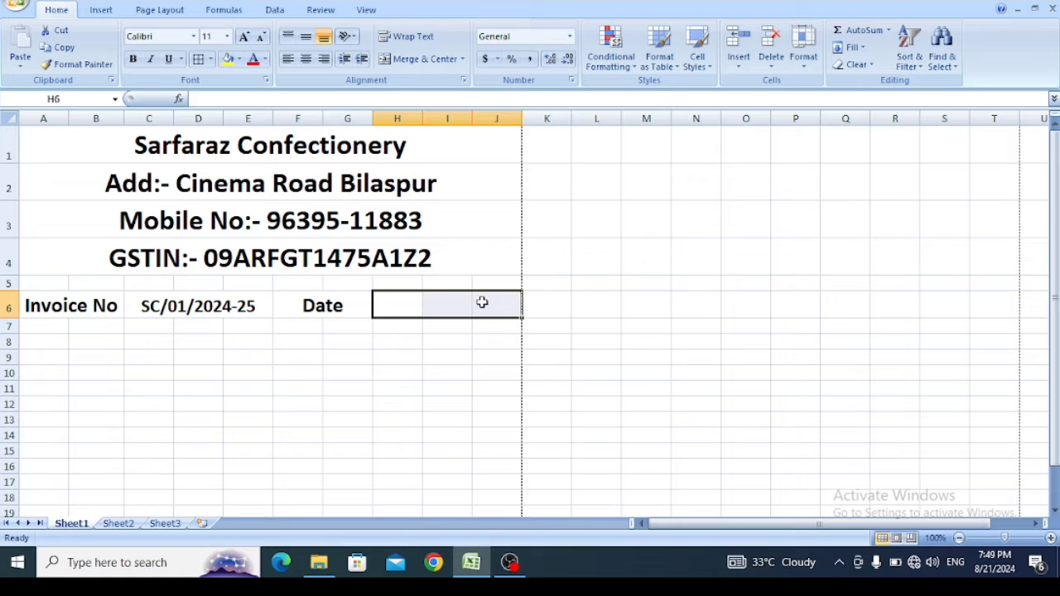
{"action": "left_click", "coordinate": [399, 58]}
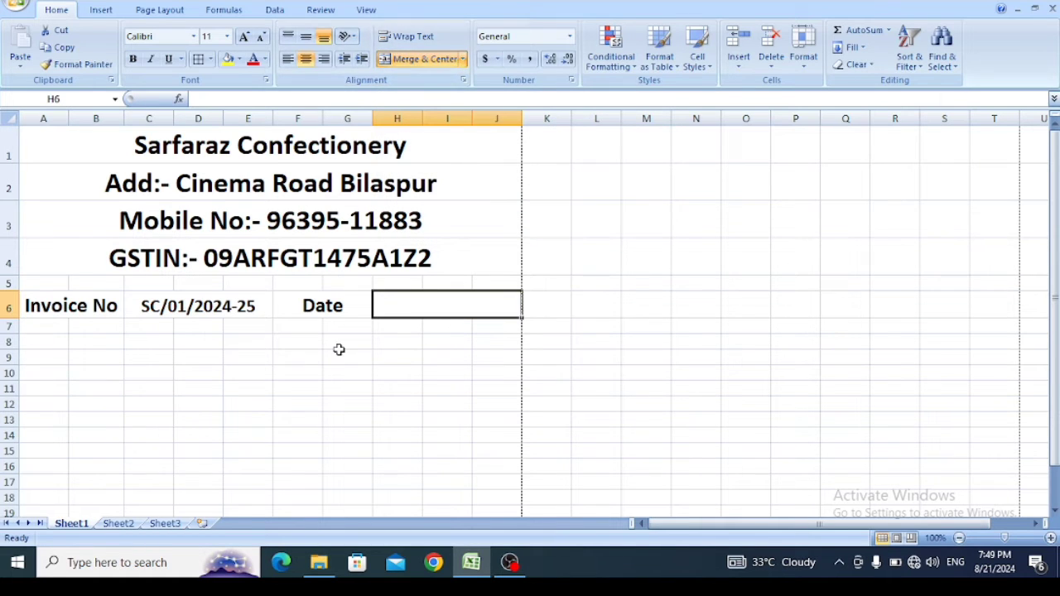
{"action": "type", "text": "01/Aug"}
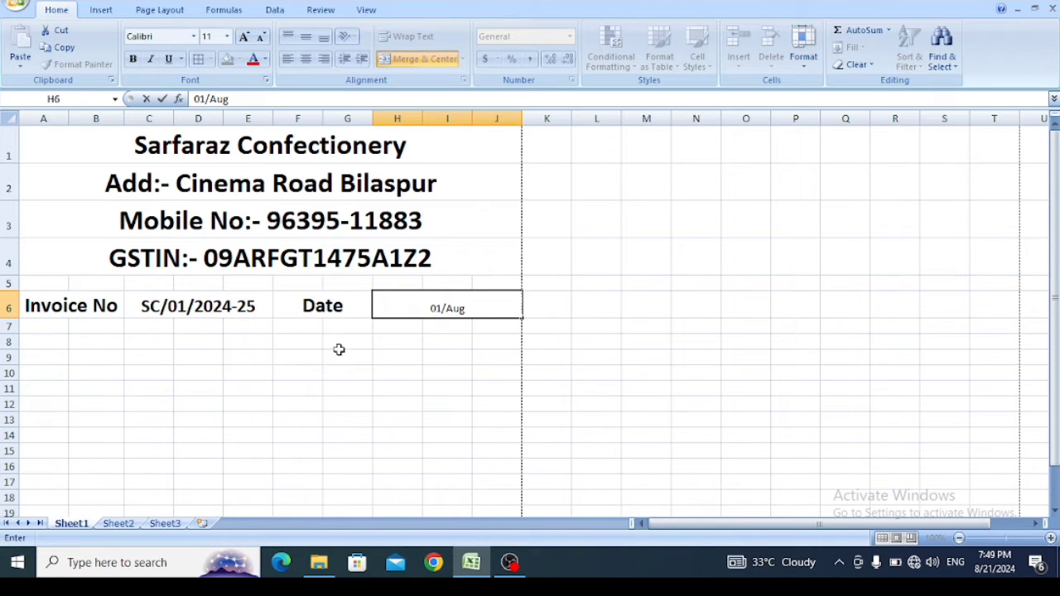
{"action": "type", "text": "/2024"}
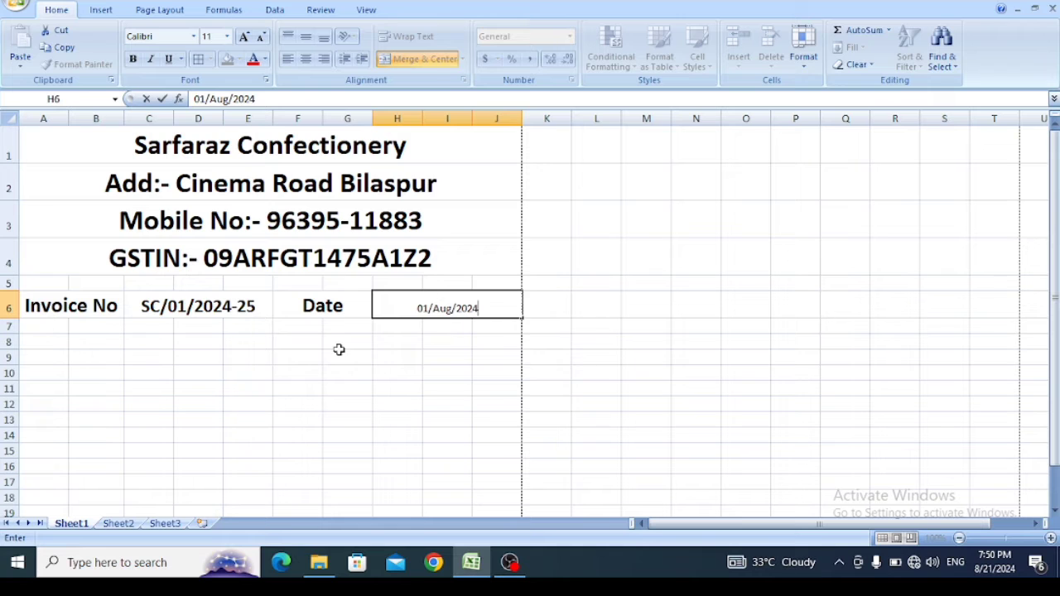
{"action": "left_click", "coordinate": [320, 308]}
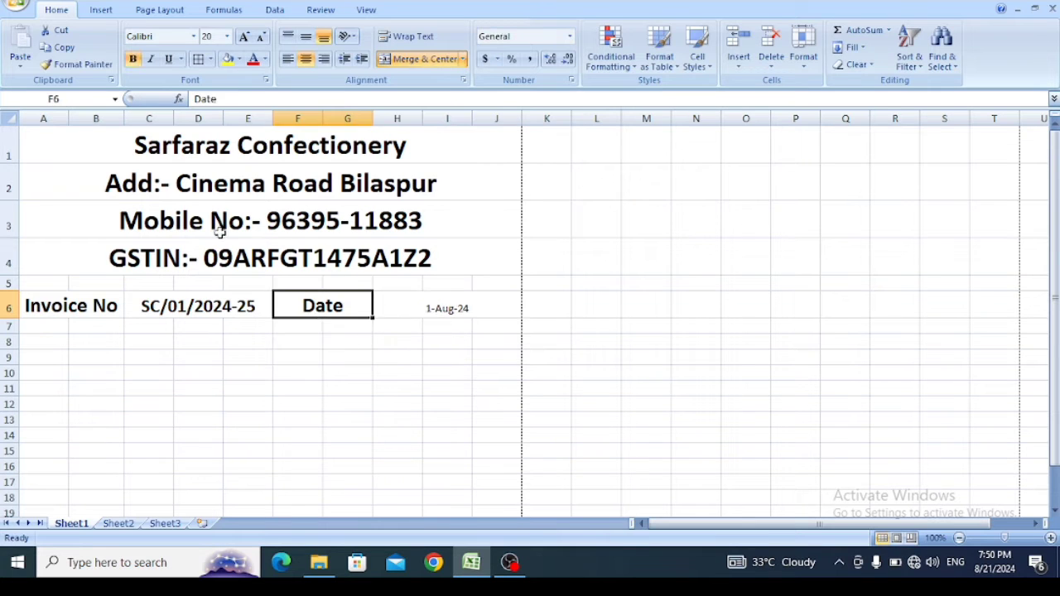
- Increase the font size of the invoice date in the merged cell H6 to 20 and make it bold
{"action": "key", "text": "ctrl+c"}
{"action": "key", "text": "Right"}
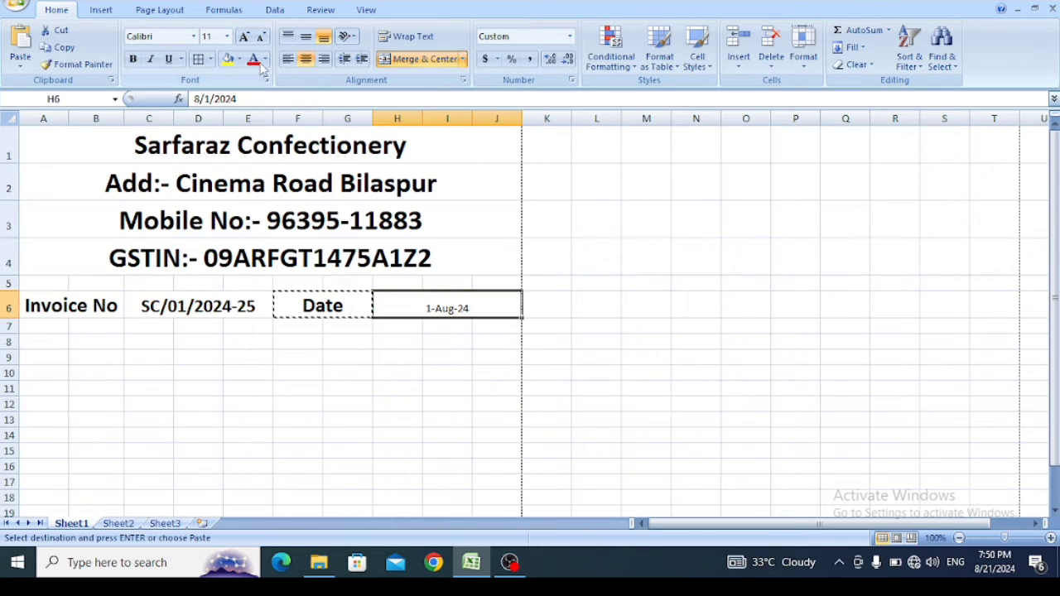
{"action": "left_click", "coordinate": [245, 38]}
{"action": "left_click", "coordinate": [244, 37]}
{"action": "left_click", "coordinate": [245, 37]}
{"action": "left_click", "coordinate": [244, 37]}
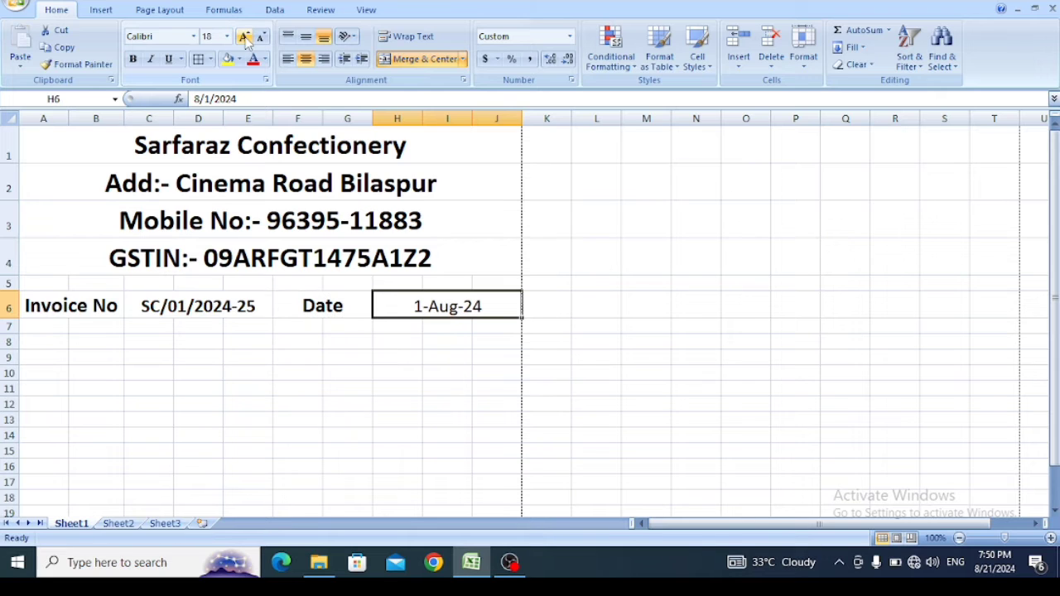
{"action": "left_click", "coordinate": [244, 37]}
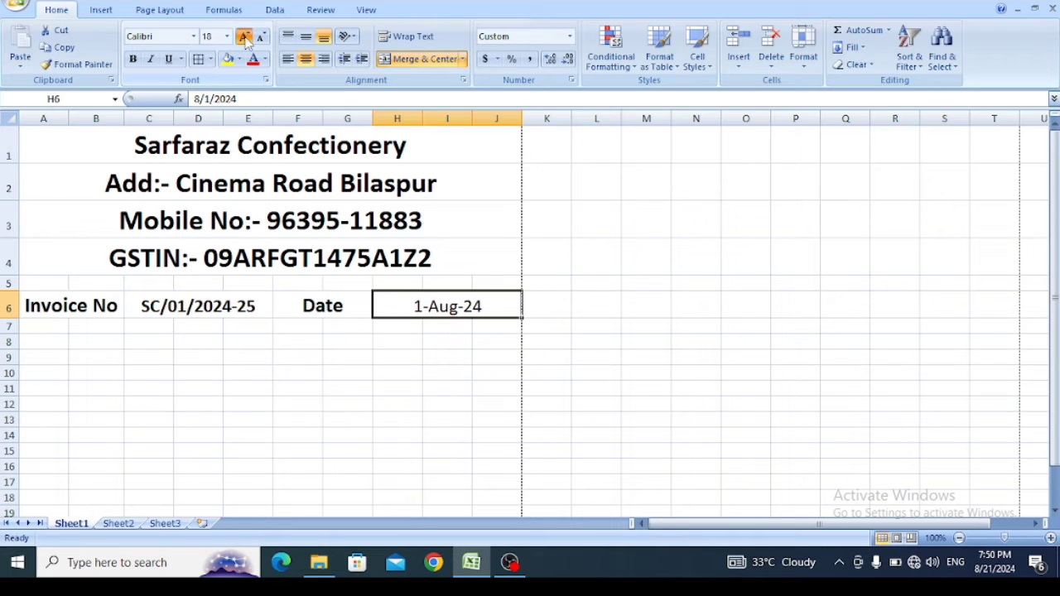
{"action": "left_click", "coordinate": [130, 60]}
{"action": "left_click", "coordinate": [304, 351]}
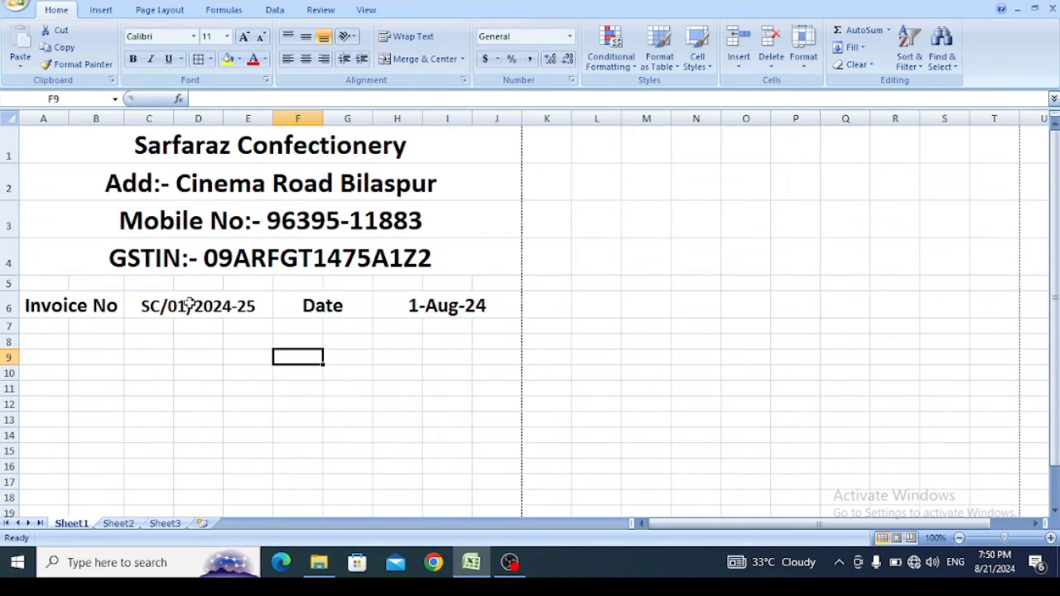
{"action": "left_click", "coordinate": [79, 308]}
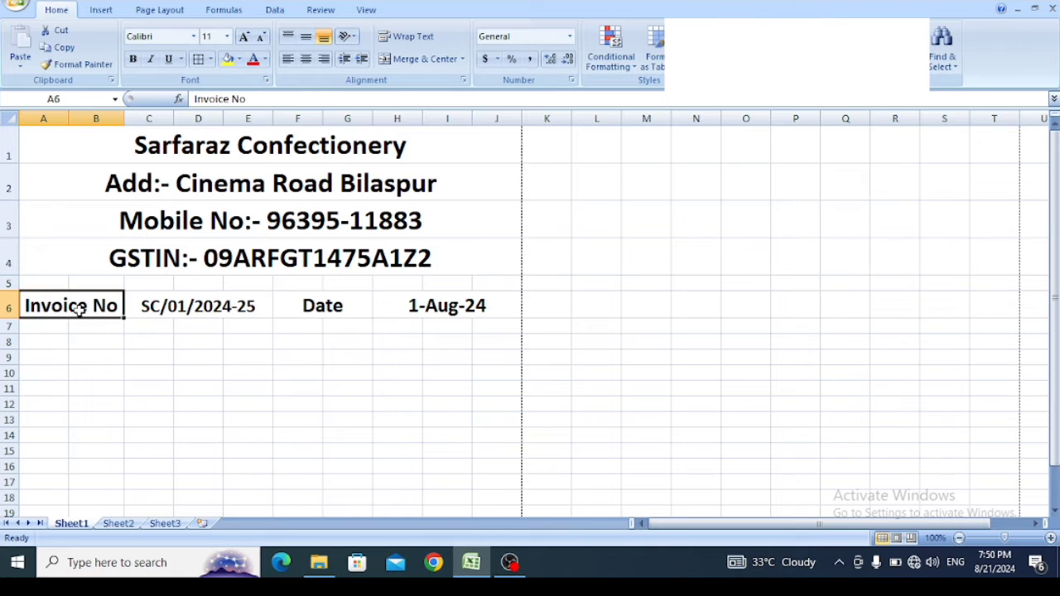
{"action": "left_click", "coordinate": [175, 305]}
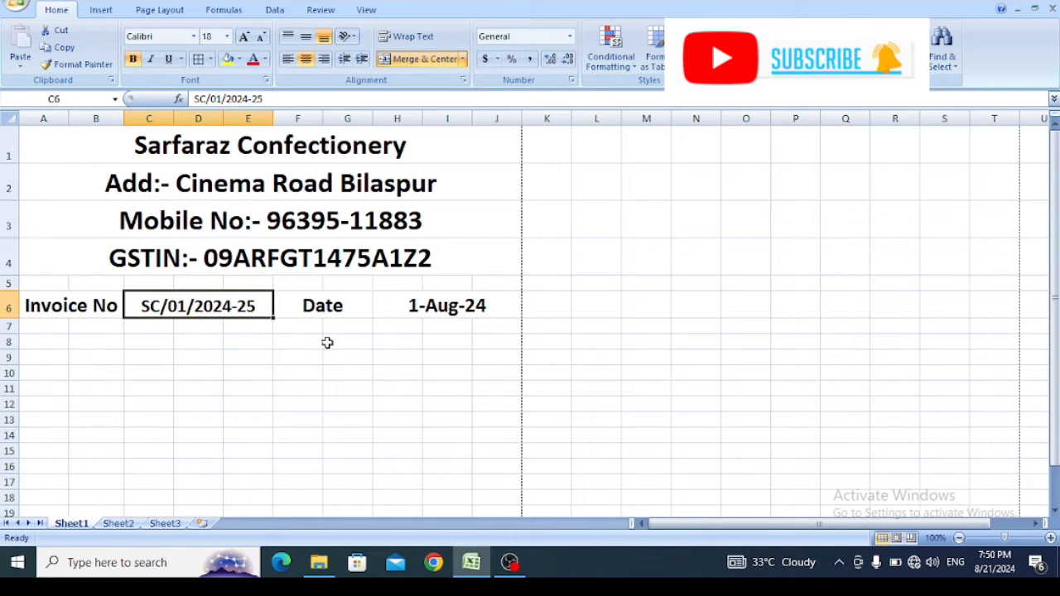
{"action": "left_click", "coordinate": [338, 309]}
{"action": "left_click", "coordinate": [453, 313]}
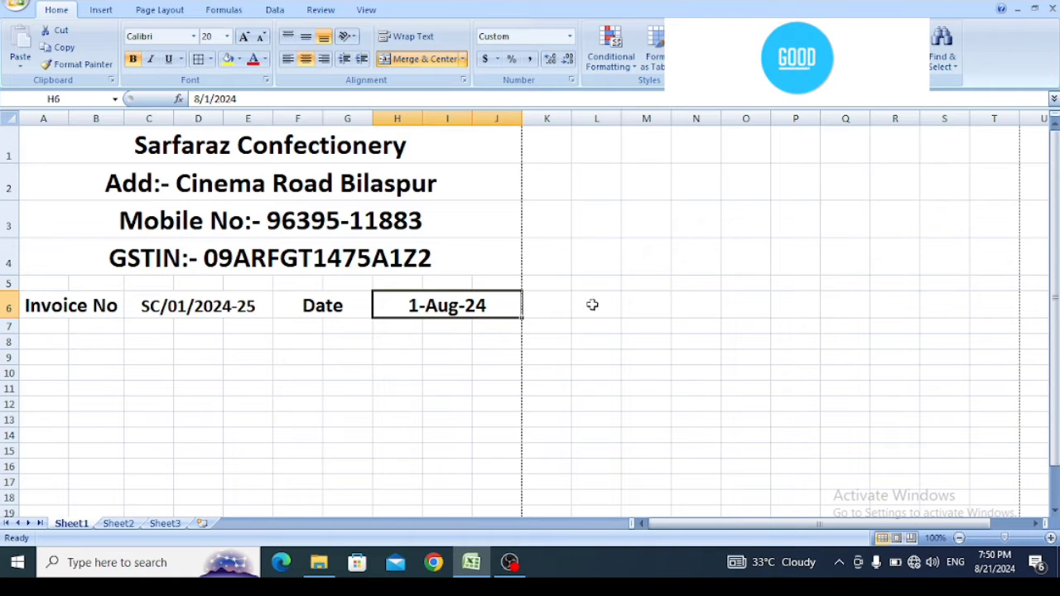
{"action": "left_click", "coordinate": [1053, 510]}
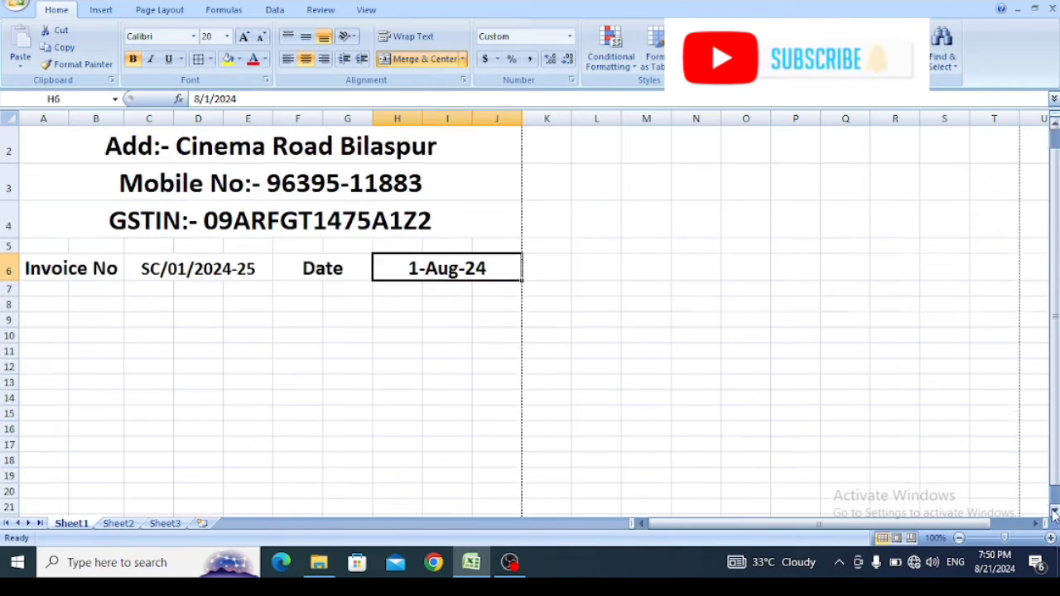
{"action": "left_click", "coordinate": [1054, 511]}
{"action": "left_click", "coordinate": [1053, 511]}
{"action": "left_click", "coordinate": [1053, 512]}
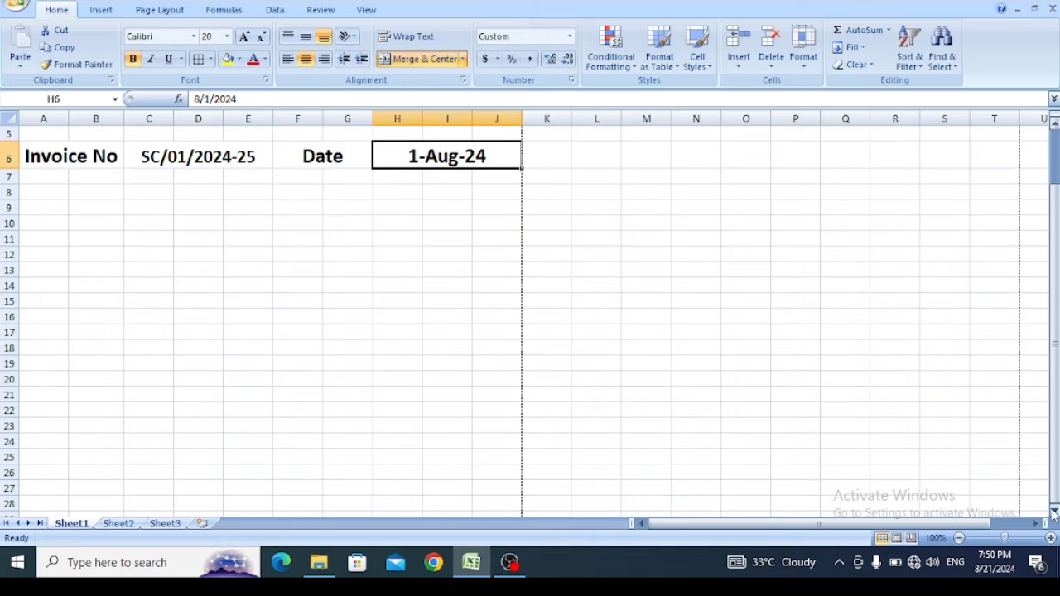
- Merge cells A8 to C11 across, so that each row from 8 to 11 has one label cell
{"action": "left_click_drag", "start_coordinate": [1056, 447], "coordinate": [1055, 439]}
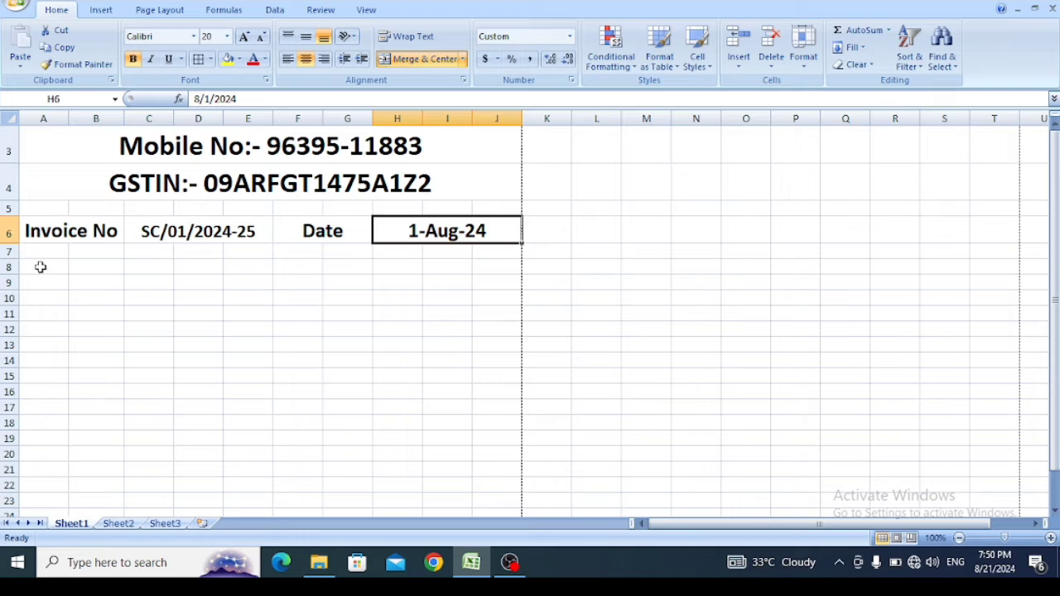
{"action": "left_click_drag", "start_coordinate": [41, 265], "coordinate": [138, 314]}
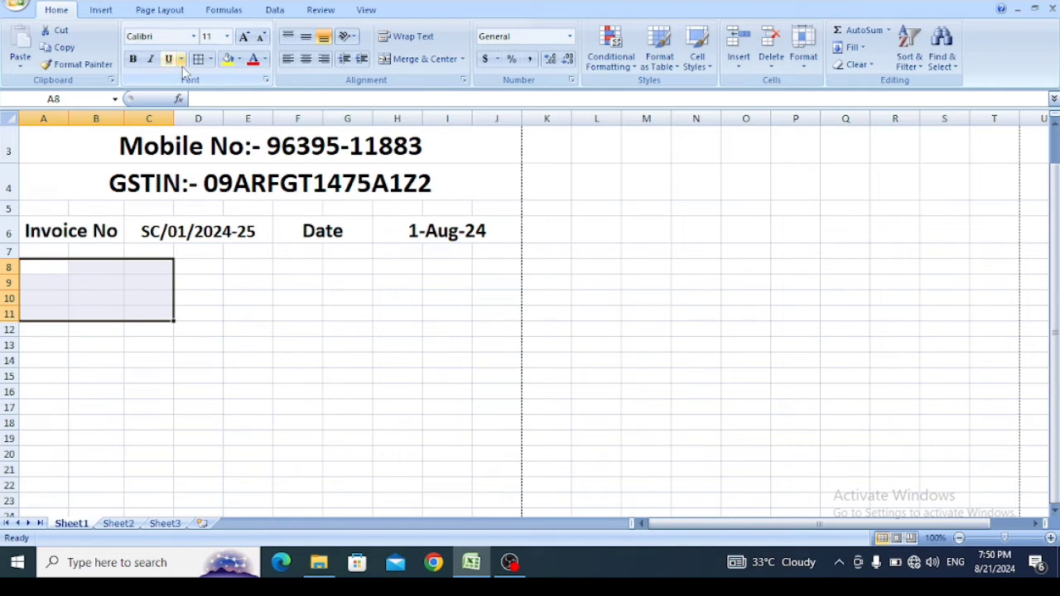
{"action": "left_click", "coordinate": [463, 59]}
{"action": "left_click", "coordinate": [430, 96]}
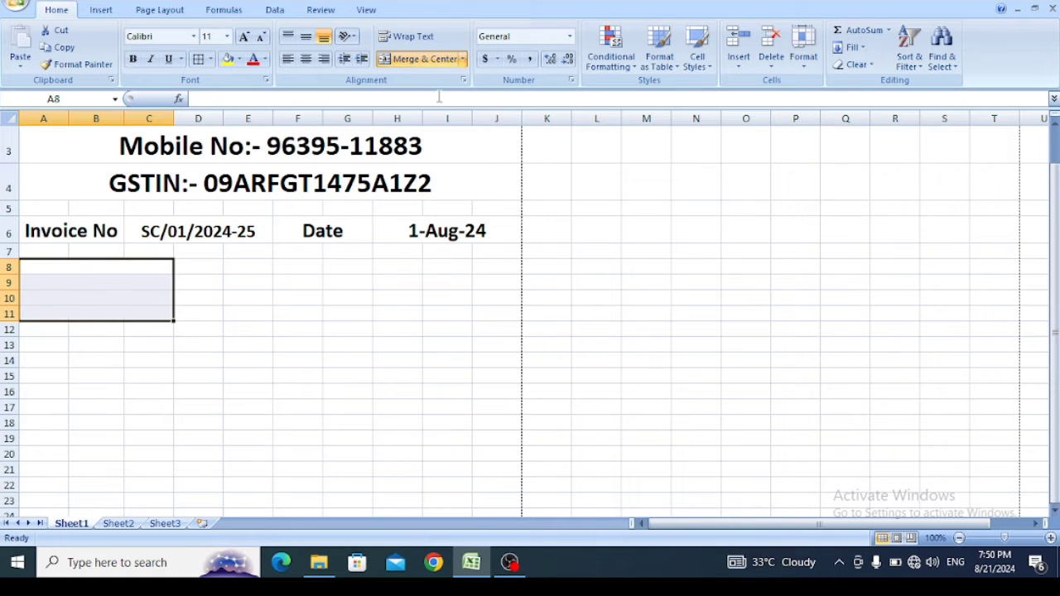
- Enter the labels "Customer Name" in A8 and "Add:-" in A9
{"action": "left_click", "coordinate": [103, 270]}
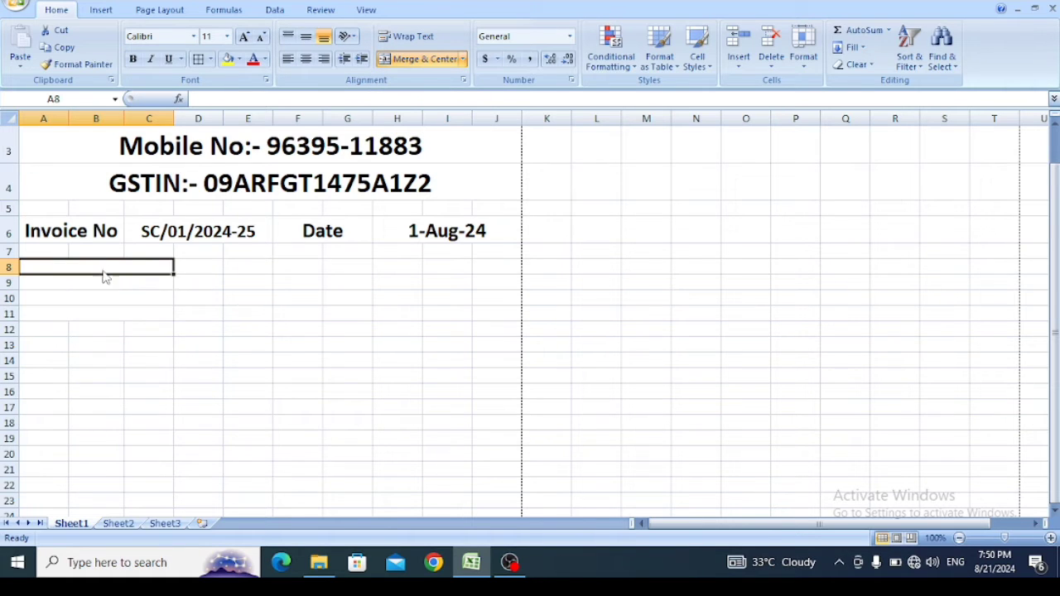
{"action": "type", "text": "Cust"}
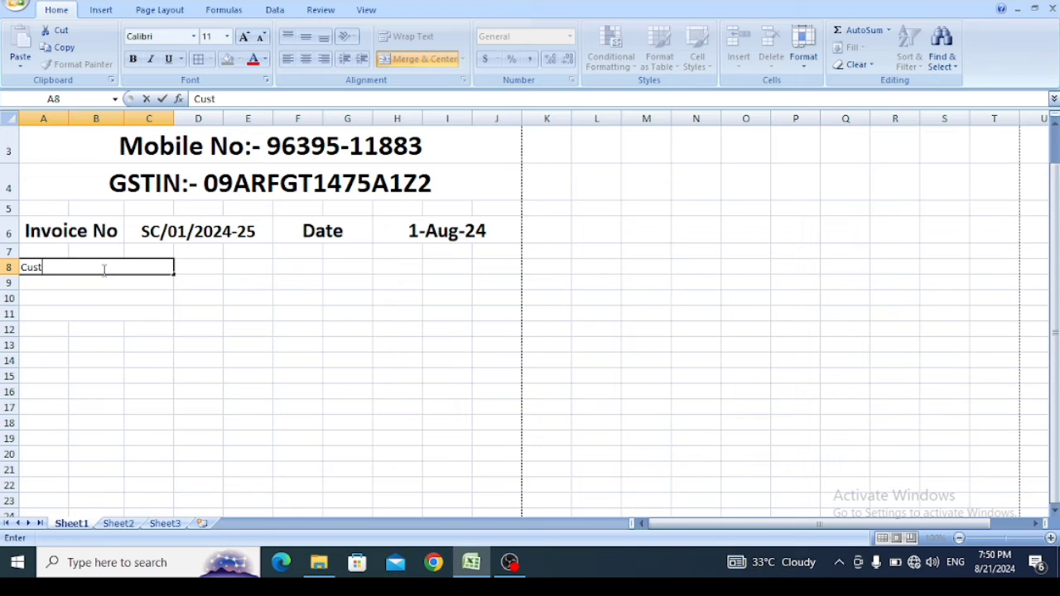
{"action": "type", "text": "omer Name"}
{"action": "key", "text": "Return"}
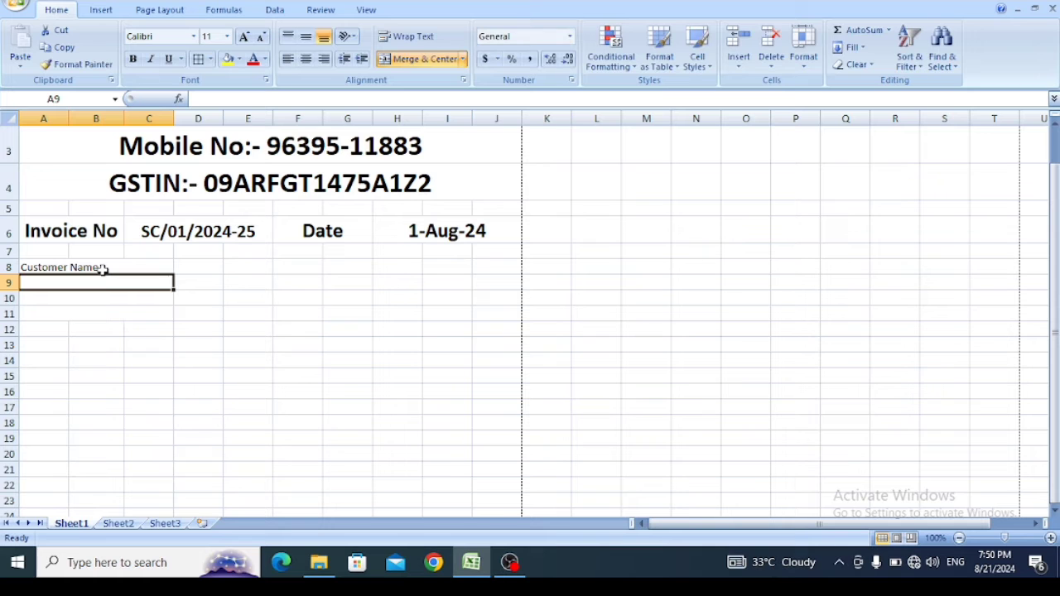
{"action": "type", "text": "Add"}
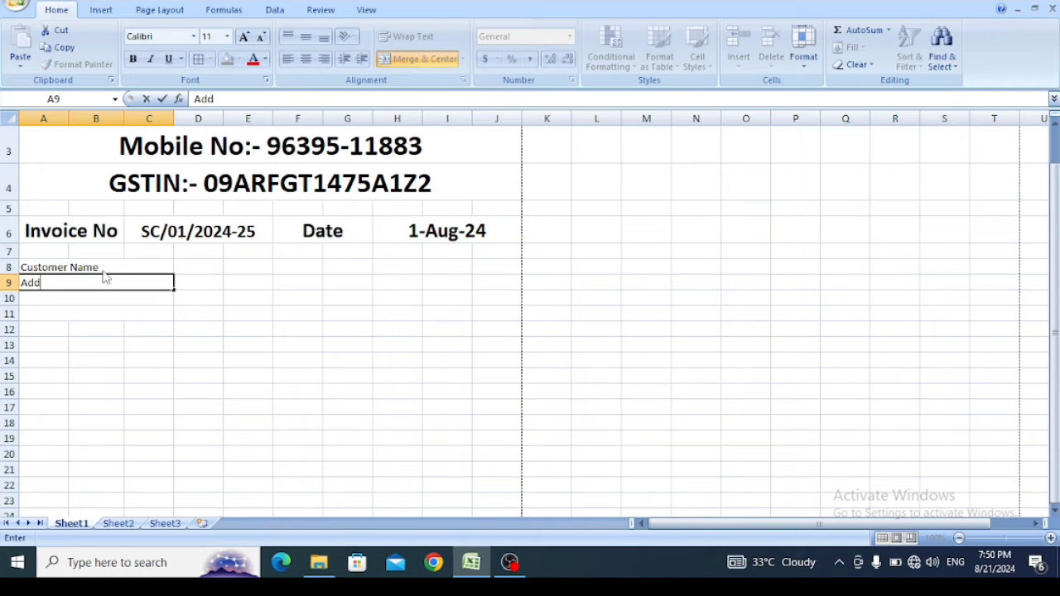
{"action": "type", "text": ":-"}
{"action": "key", "text": "Return"}
- Enter the labels "Mobile No:-" in A10 and "GSTIN:-" in A11
{"action": "type", "text": "Mobile "}
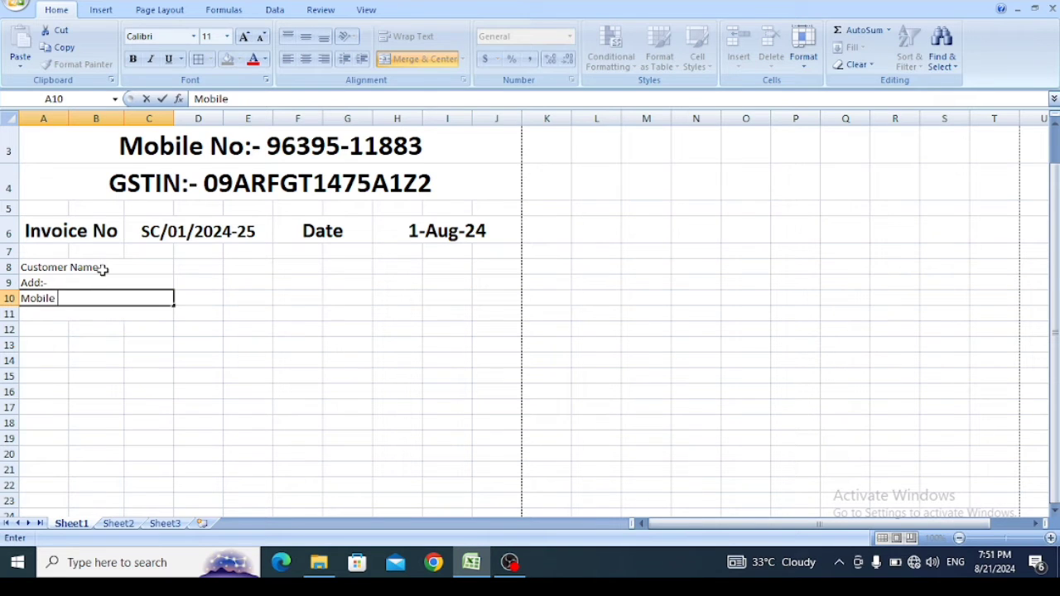
{"action": "type", "text": "No:-"}
{"action": "key", "text": "Return"}
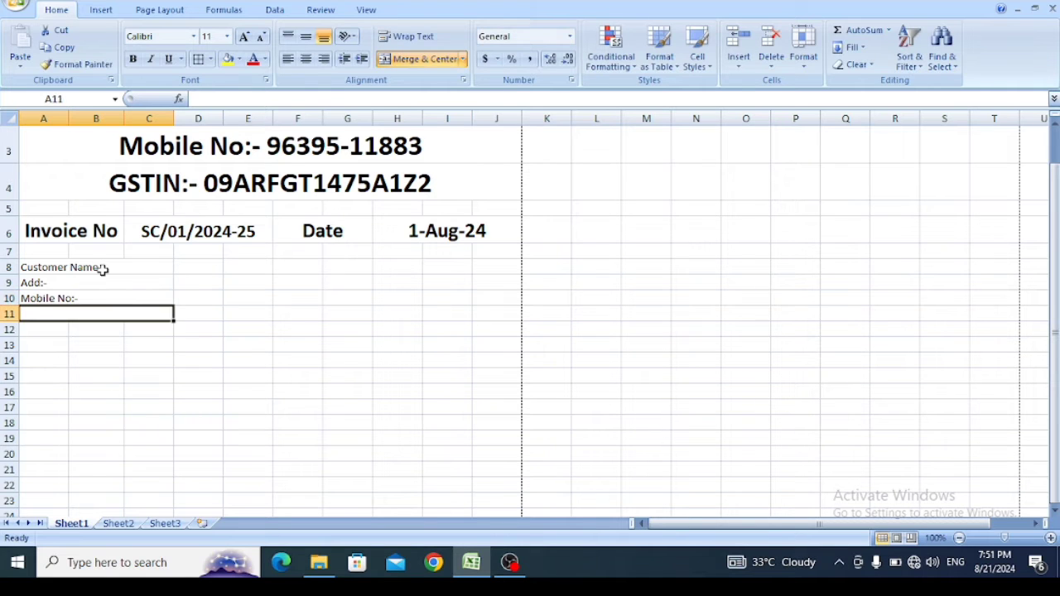
{"action": "type", "text": "GST"}
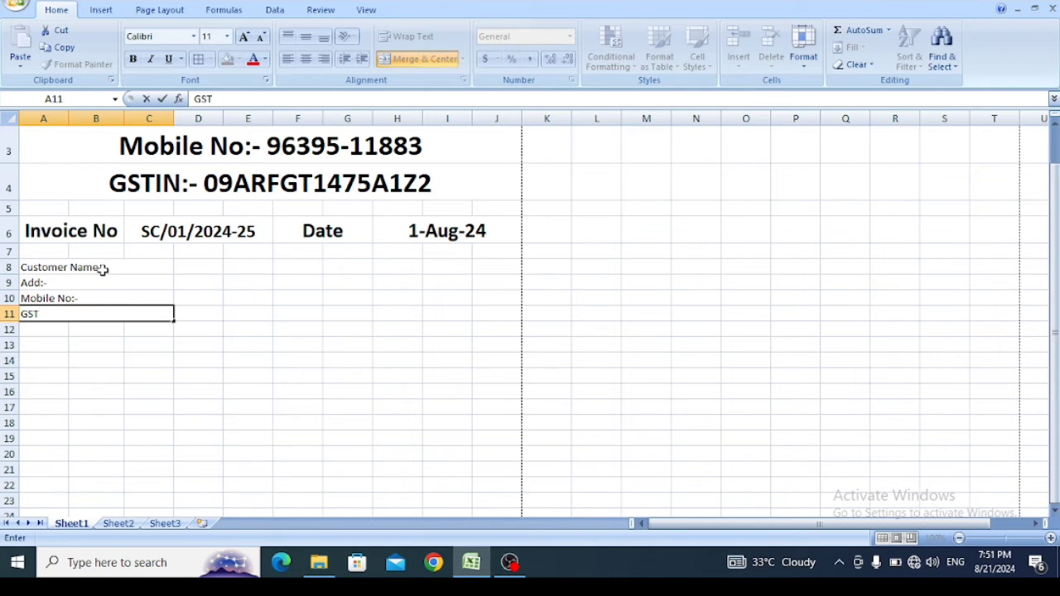
{"action": "type", "text": "IN:-"}
- Merge cells D8 to J11 across, giving each customer label one value cell in its row
{"action": "left_click_drag", "start_coordinate": [201, 267], "coordinate": [493, 311]}
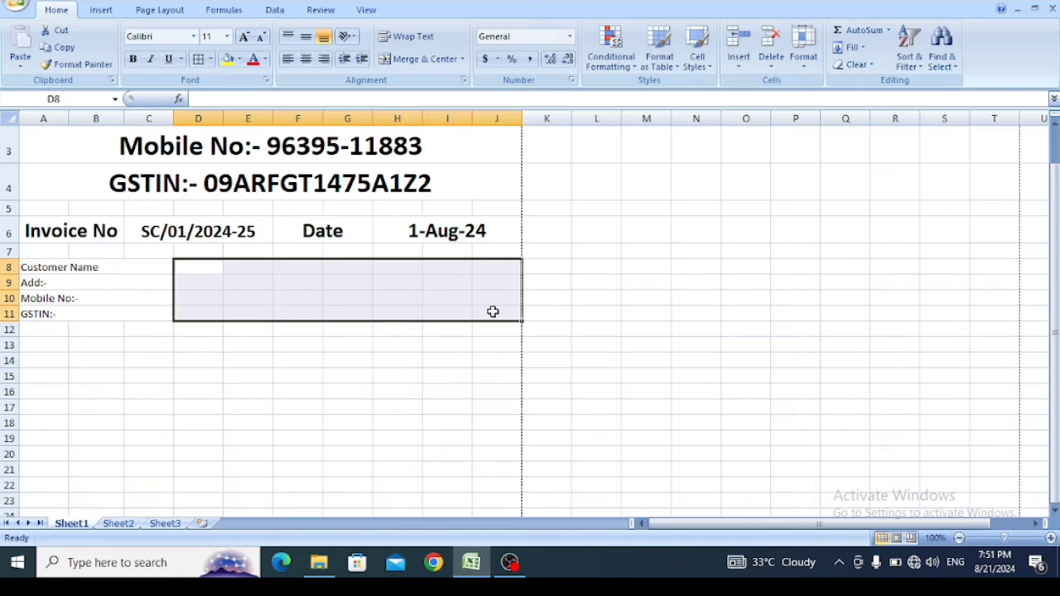
{"action": "left_click", "coordinate": [463, 59]}
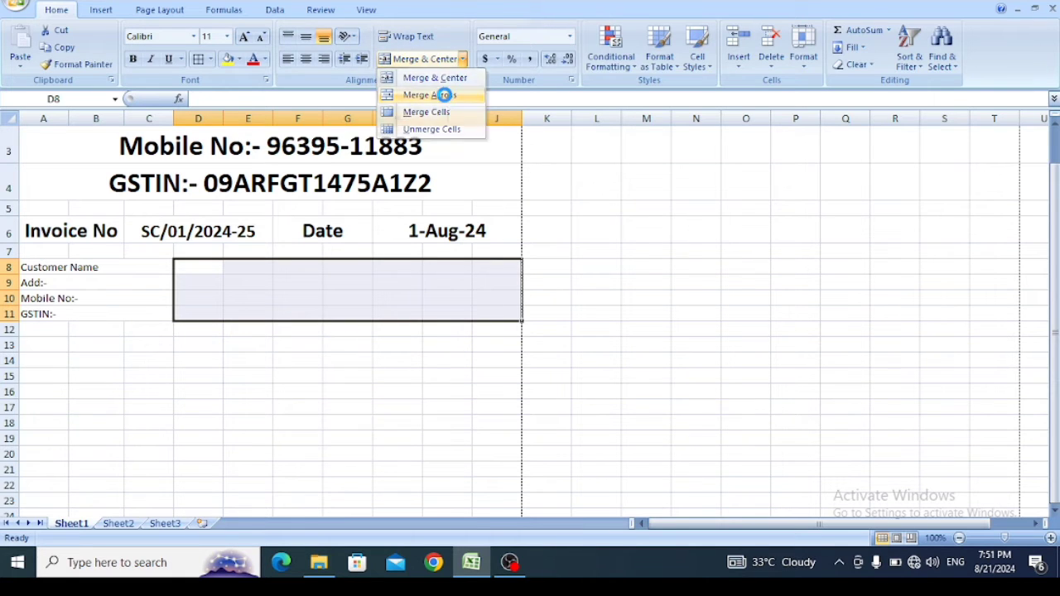
{"action": "left_click", "coordinate": [444, 95]}
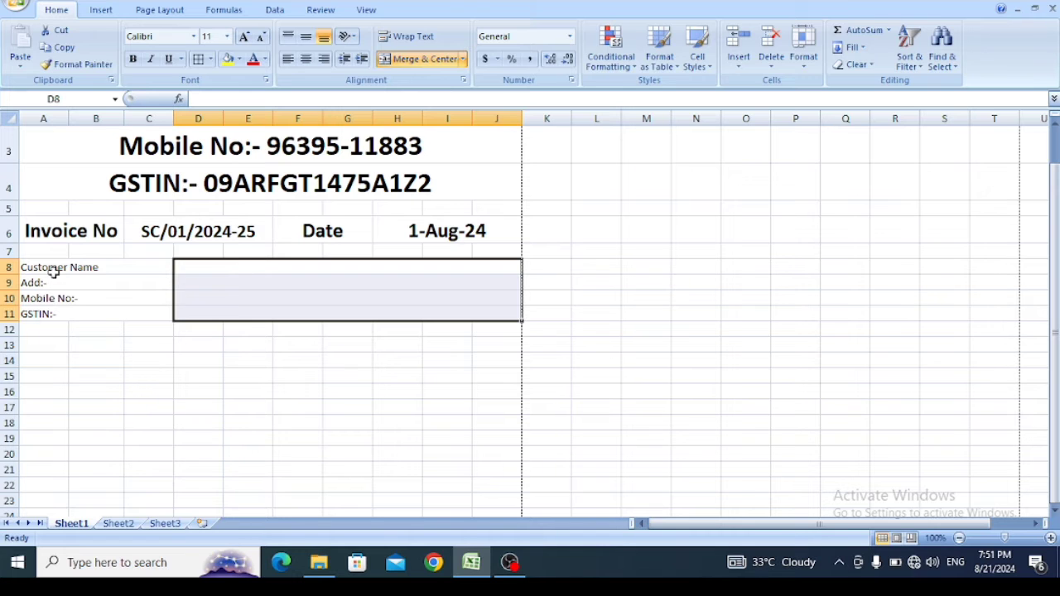
- Set the font size of the customer block A8 to J11 to 26 and widen column C to fit the "Customer Name" label
{"action": "left_click", "coordinate": [130, 271]}
{"action": "left_click_drag", "start_coordinate": [130, 272], "coordinate": [288, 317]}
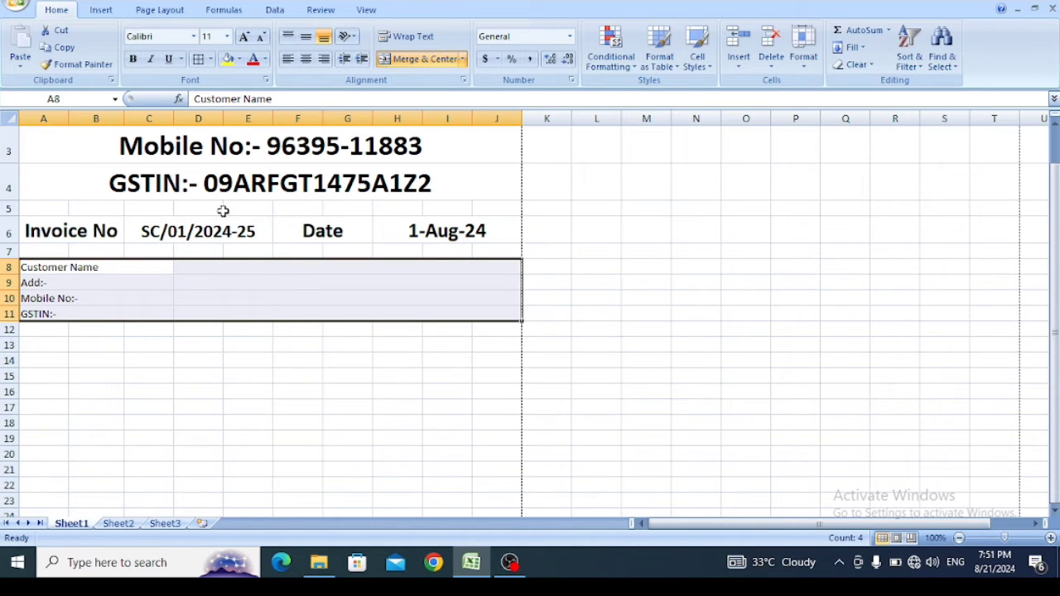
{"action": "left_click", "coordinate": [226, 37]}
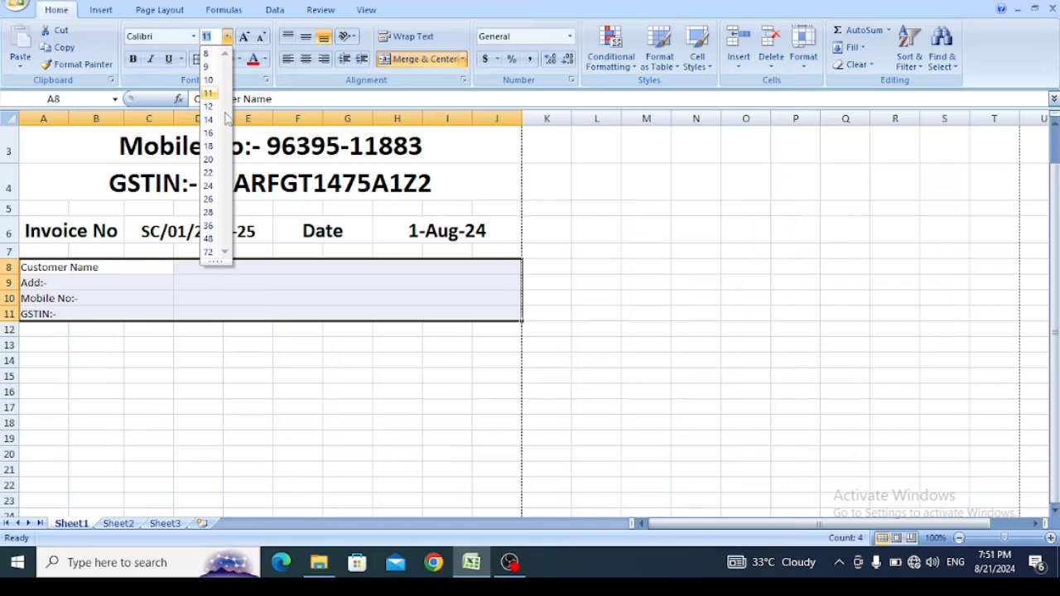
{"action": "left_click", "coordinate": [210, 200]}
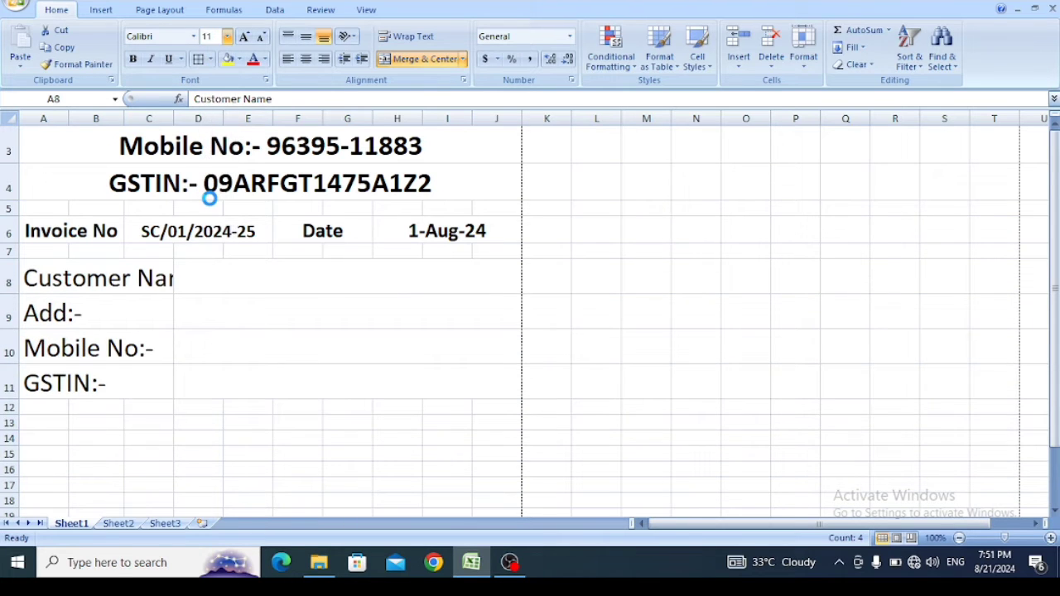
{"action": "left_click_drag", "start_coordinate": [174, 119], "coordinate": [206, 118]}
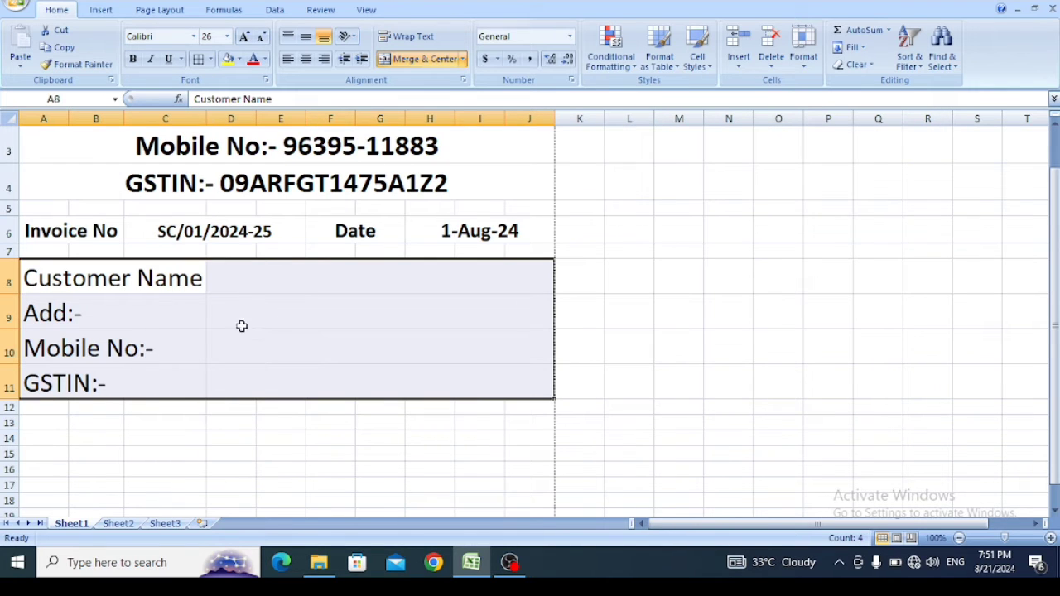
- Enter the customer's business name in the merged cell D8 beside the "Customer Name" label
{"action": "left_click", "coordinate": [281, 279]}
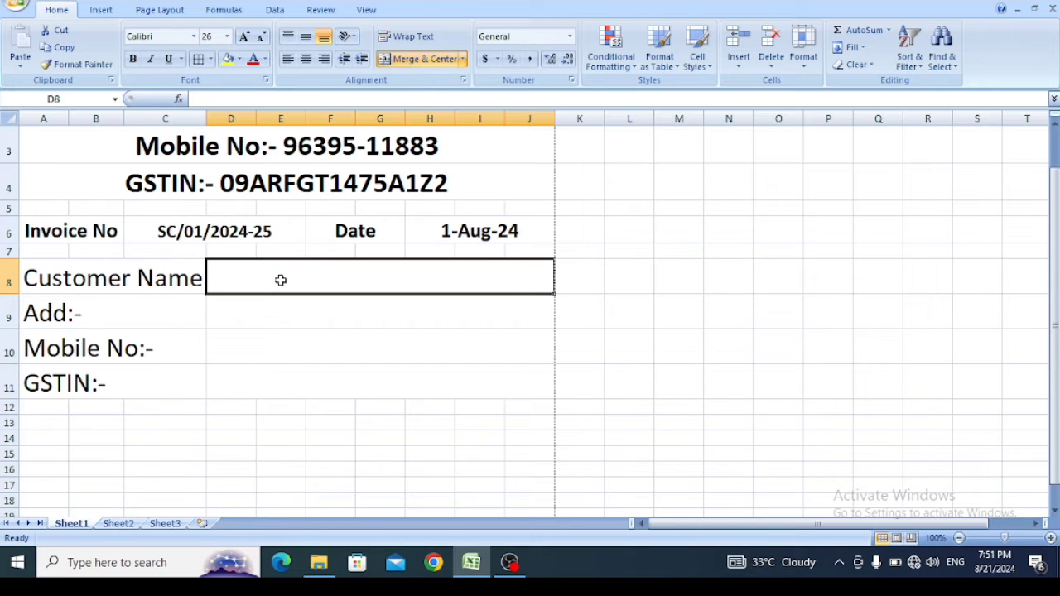
{"action": "type", "text": "Shah"}
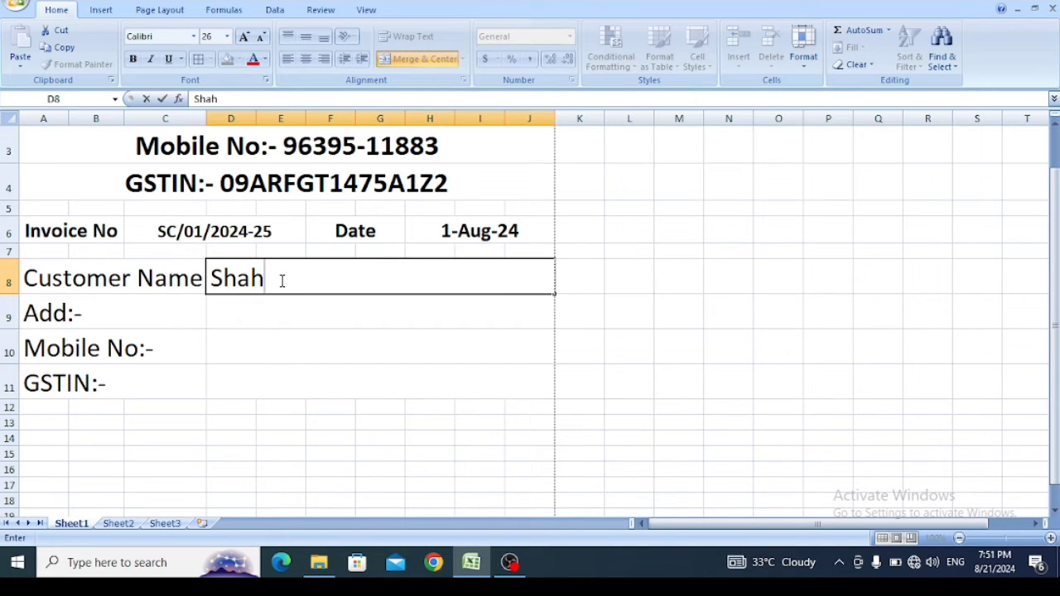
{"action": "type", "text": "rukh Con"}
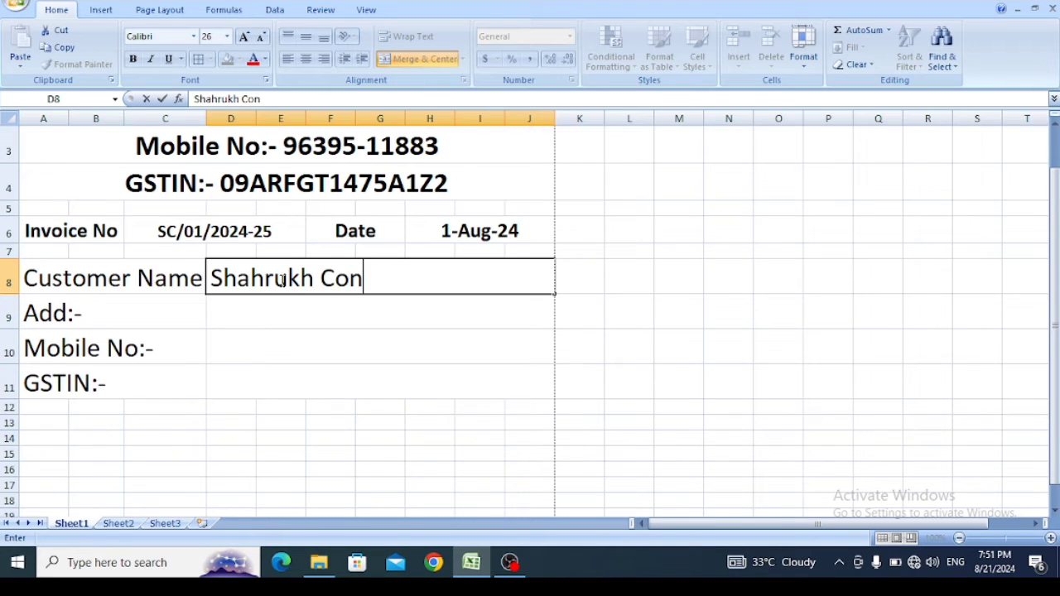
{"action": "type", "text": "ecti"}
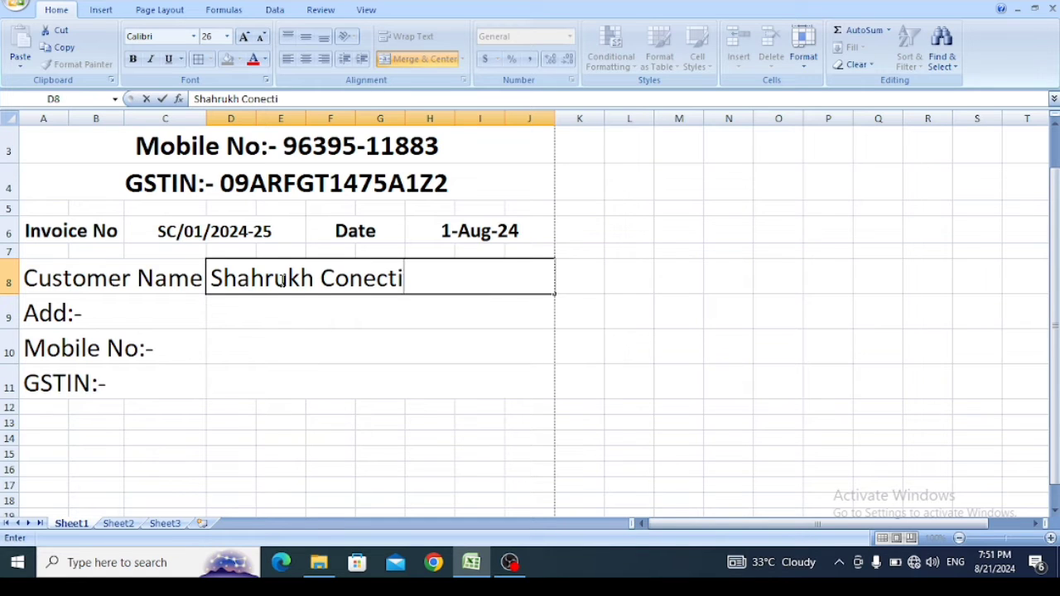
{"action": "type", "text": "oner"}
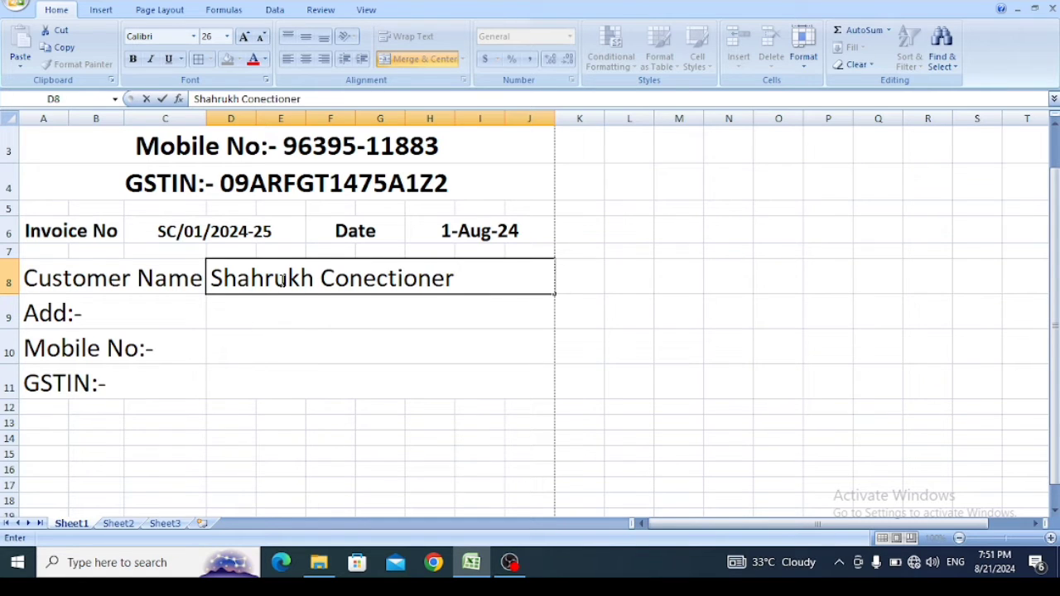
{"action": "type", "text": "y"}
- Enter the customer's address in the merged cell D9 beside the "Add:-" label
{"action": "left_click", "coordinate": [275, 310]}
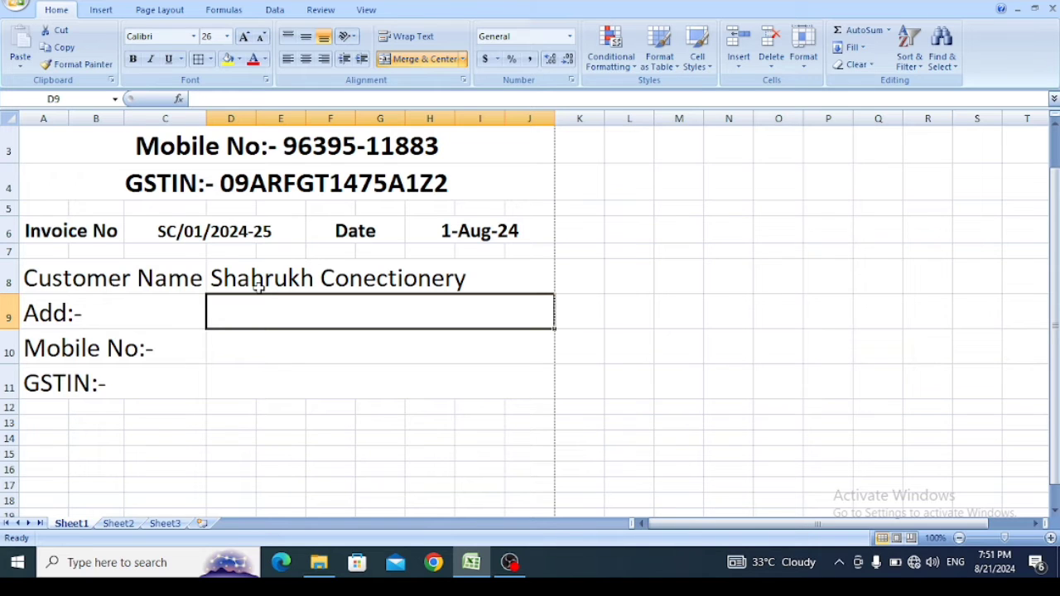
{"action": "type", "text": "Mathk"}
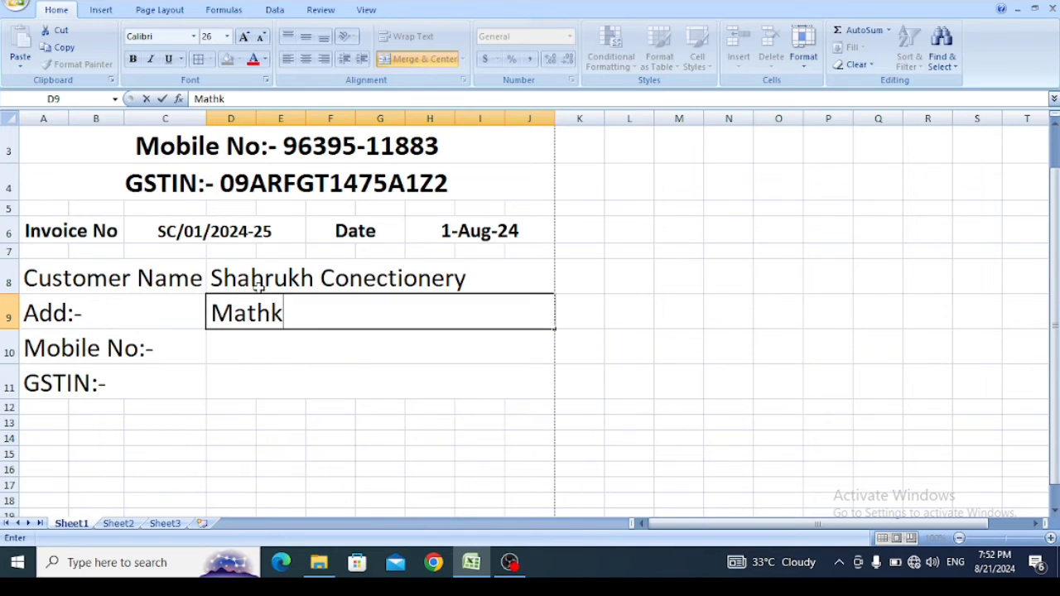
{"action": "type", "text": "heda "}
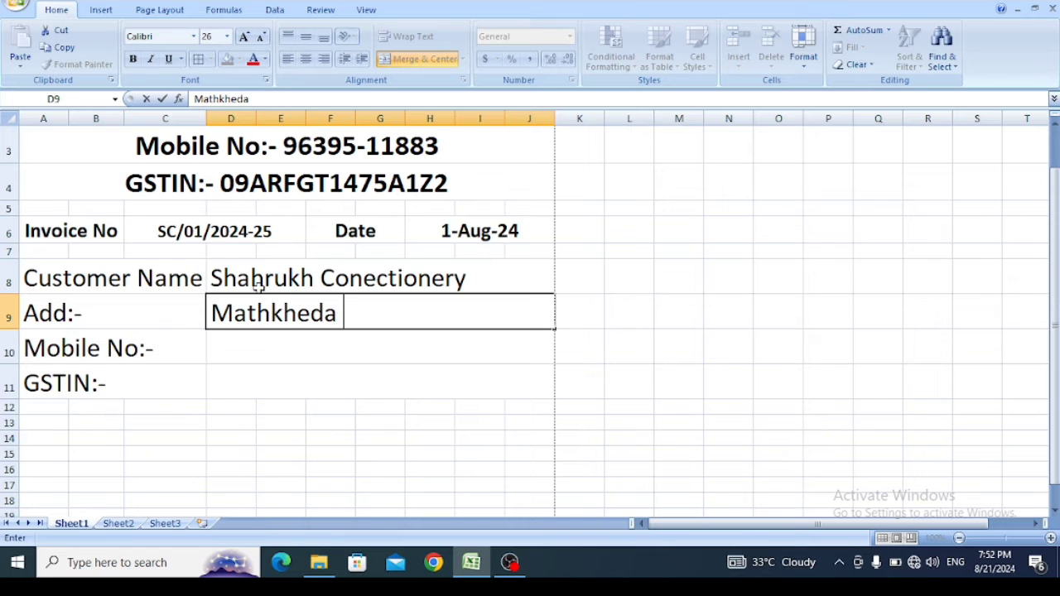
{"action": "type", "text": "Road B"}
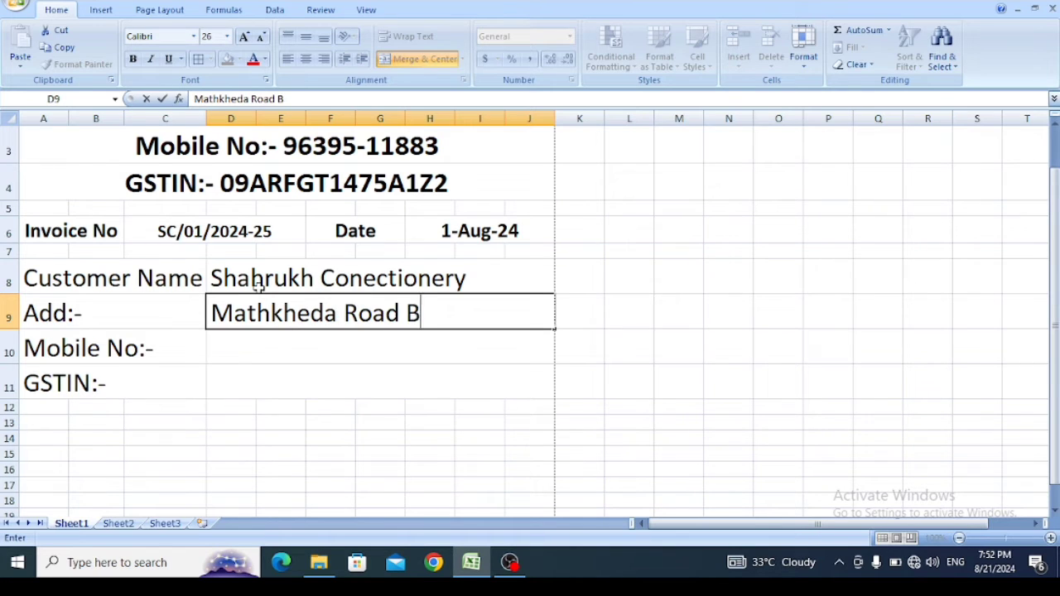
{"action": "type", "text": "ilaspur"}
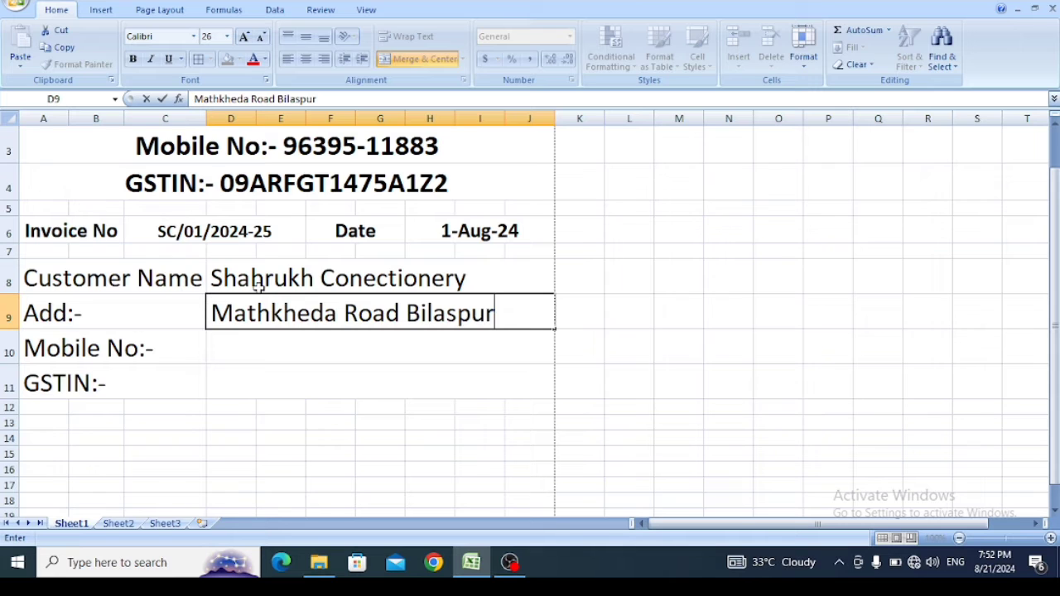
{"action": "type", "text": " (U.P)"}
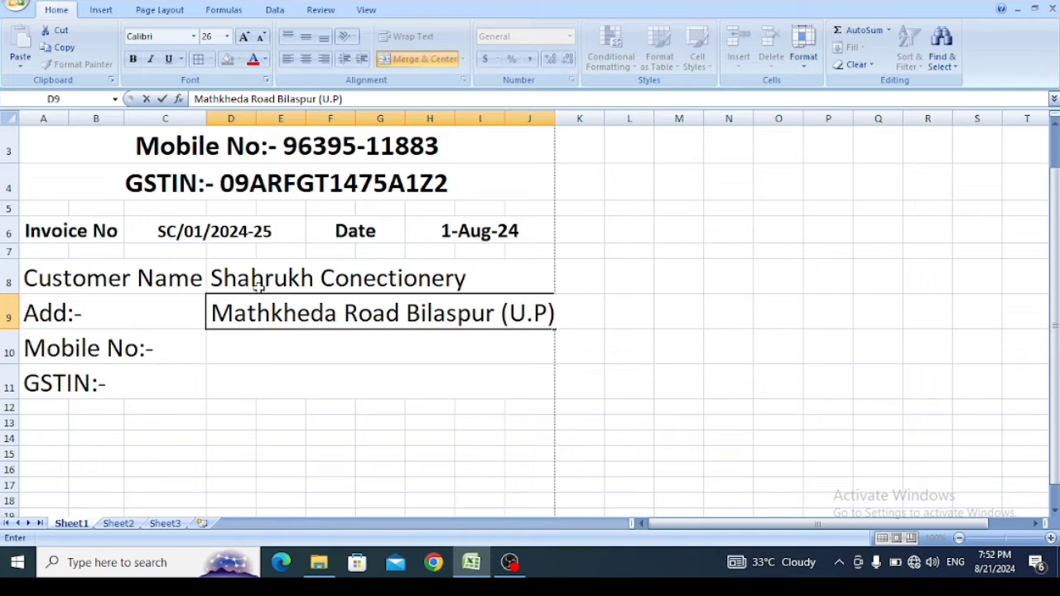
- Enter the customer's mobile number in the merged cell D10 beside the "Mobile No:-" label
{"action": "left_click", "coordinate": [325, 384]}
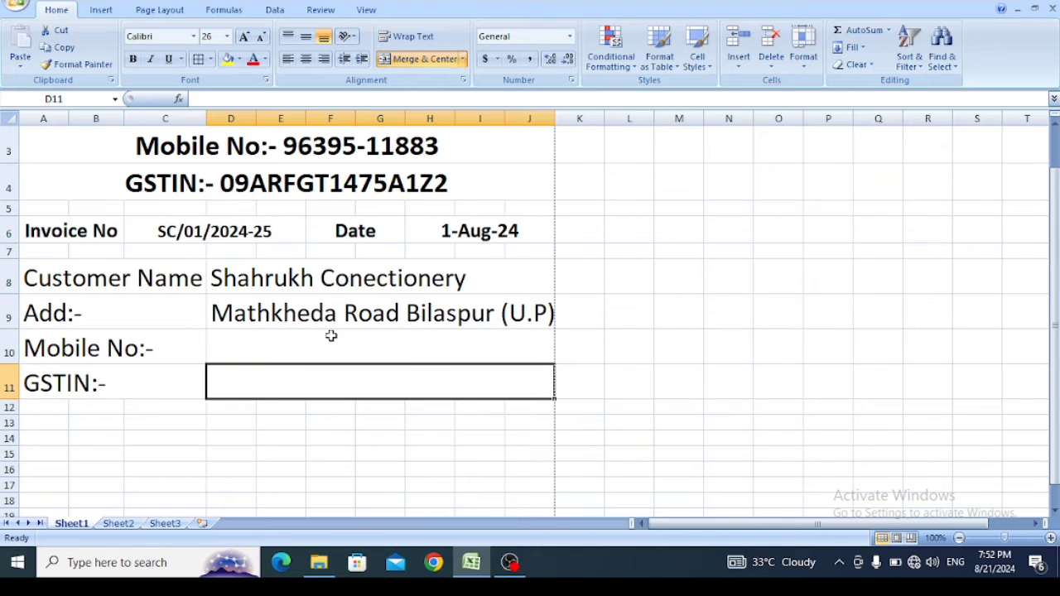
{"action": "left_click", "coordinate": [331, 335]}
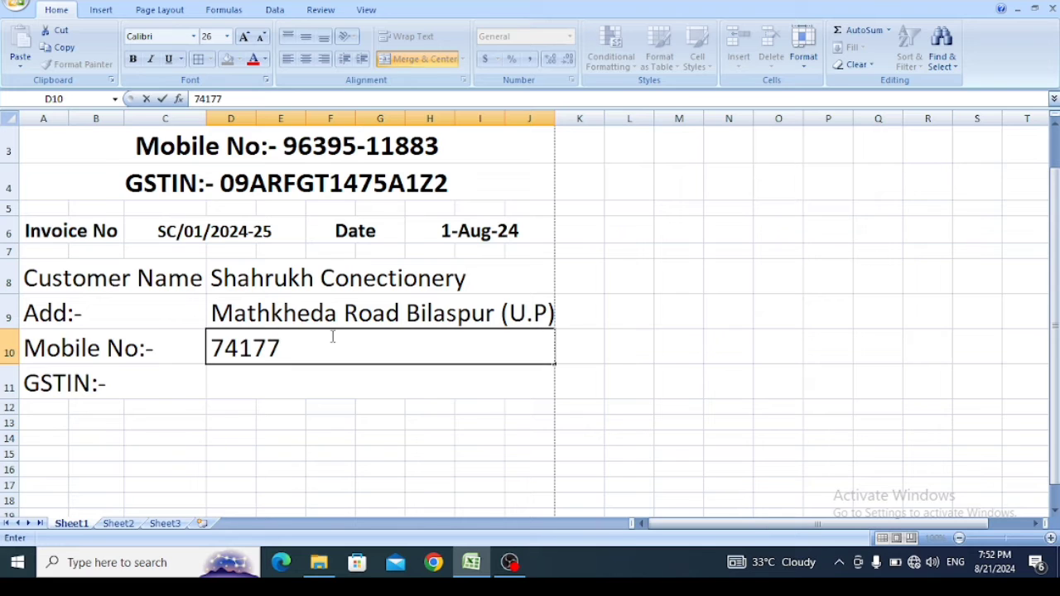
- Enter the customer's GSTIN in the merged cell D11 beside the "GSTIN:-" label
{"action": "left_click", "coordinate": [335, 383]}
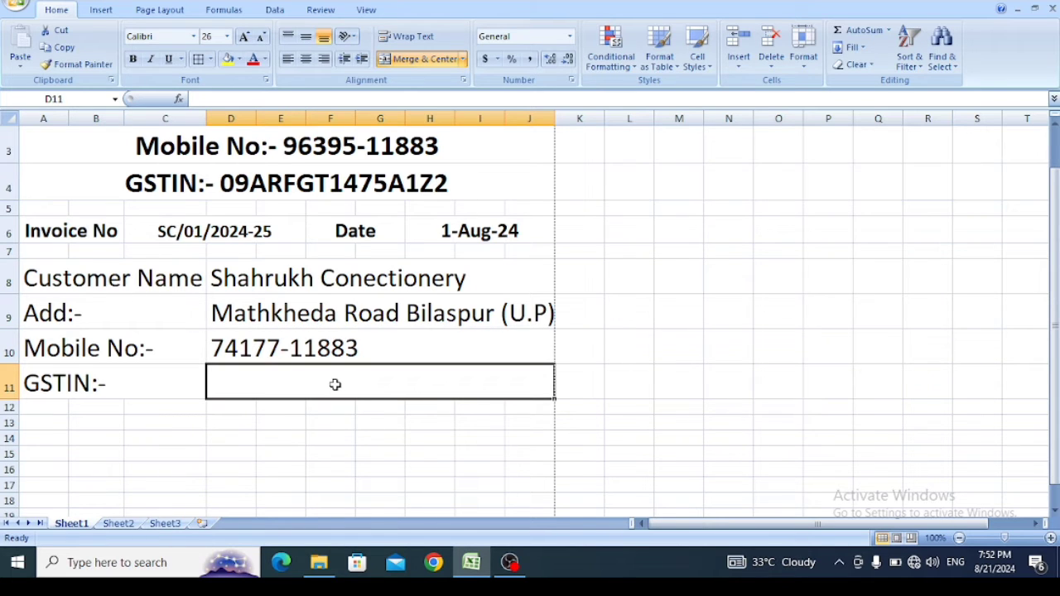
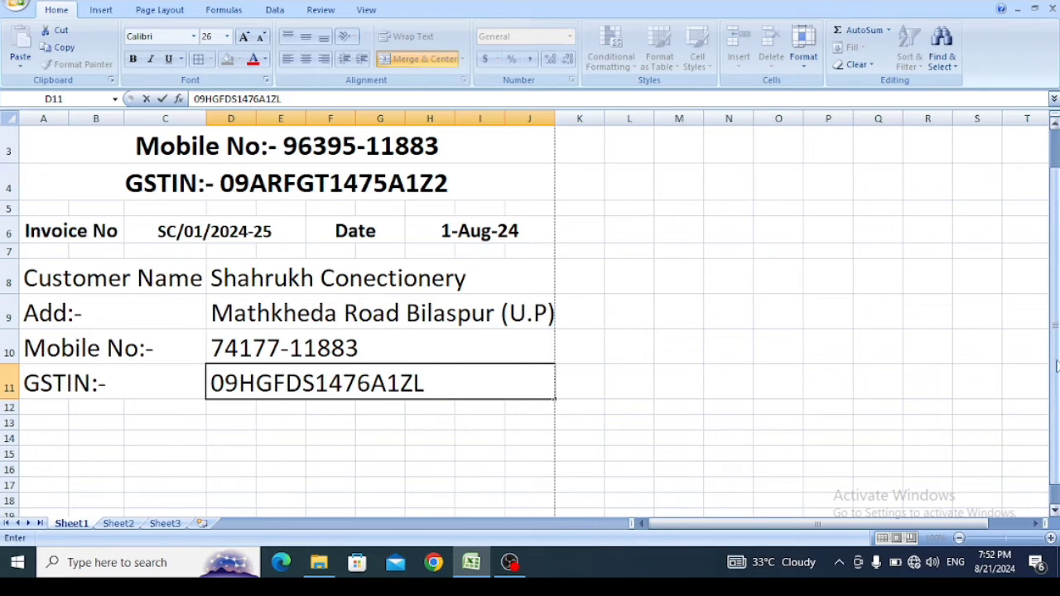
{"action": "left_click", "coordinate": [267, 494]}
- Reduce the font size of the customer block A8 to J11 to 24 and narrow column C so the block fits the page width
{"action": "left_click", "coordinate": [262, 282]}
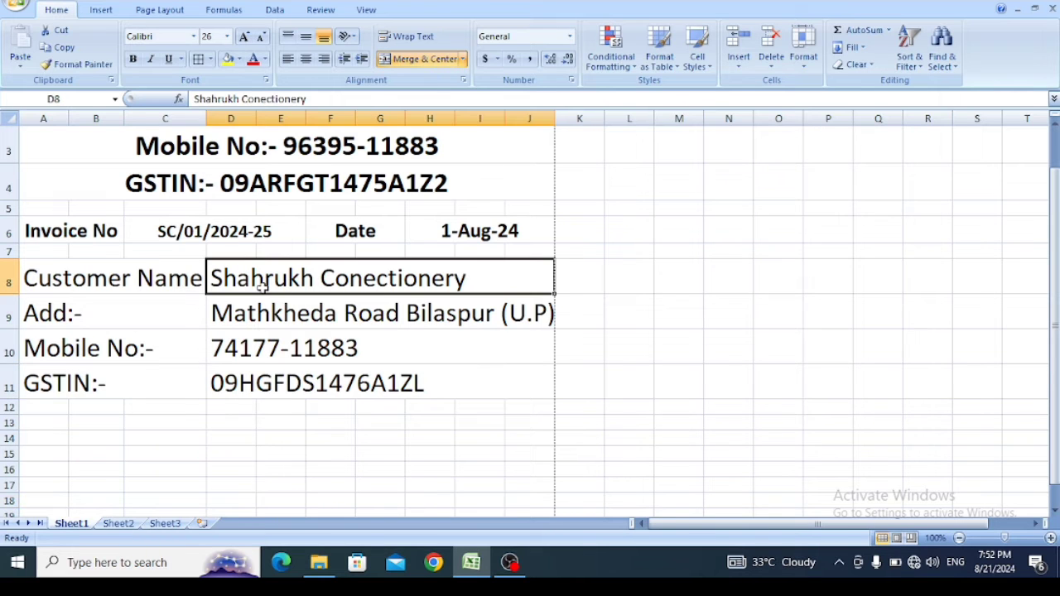
{"action": "left_click_drag", "start_coordinate": [208, 119], "coordinate": [214, 118]}
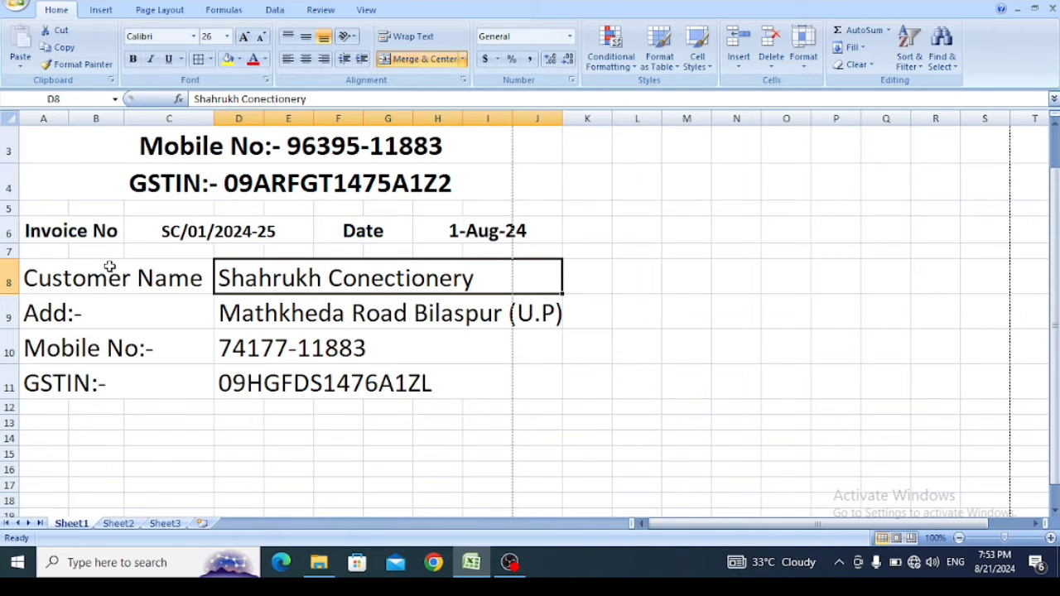
{"action": "left_click_drag", "start_coordinate": [110, 266], "coordinate": [390, 384]}
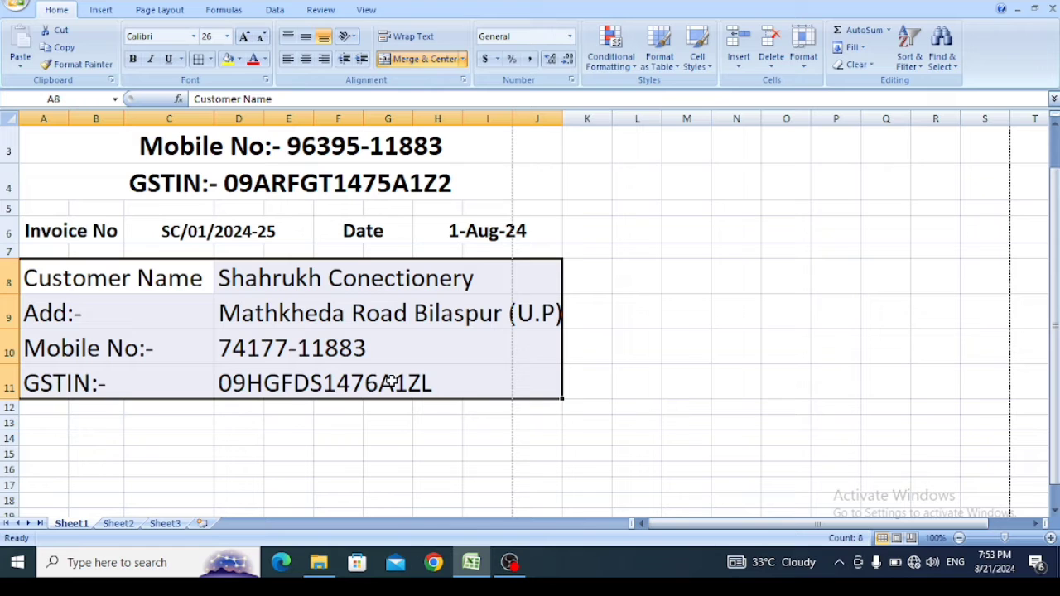
{"action": "left_click", "coordinate": [259, 37]}
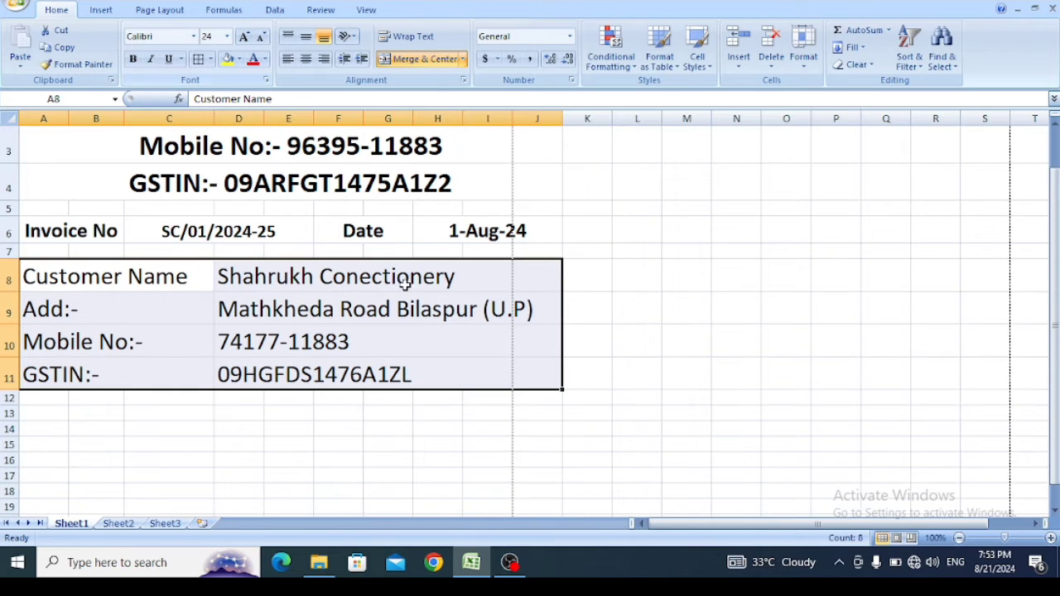
{"action": "left_click_drag", "start_coordinate": [213, 119], "coordinate": [203, 119]}
{"action": "left_click", "coordinate": [432, 441]}
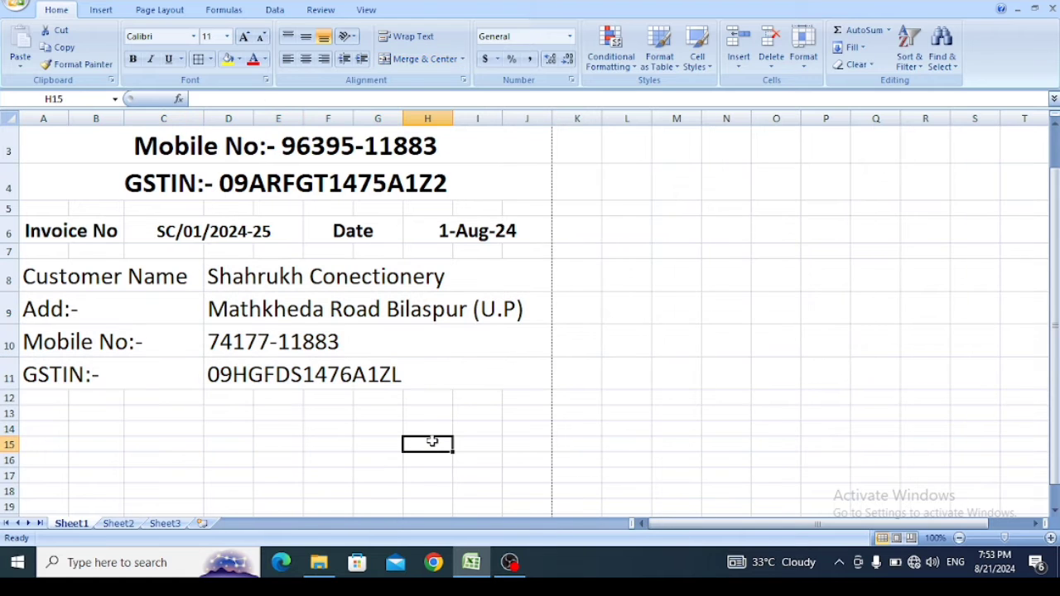
- Make the customer block A8 to J11 bold
{"action": "left_click_drag", "start_coordinate": [177, 282], "coordinate": [361, 378]}
{"action": "key", "text": "ctrl+b"}
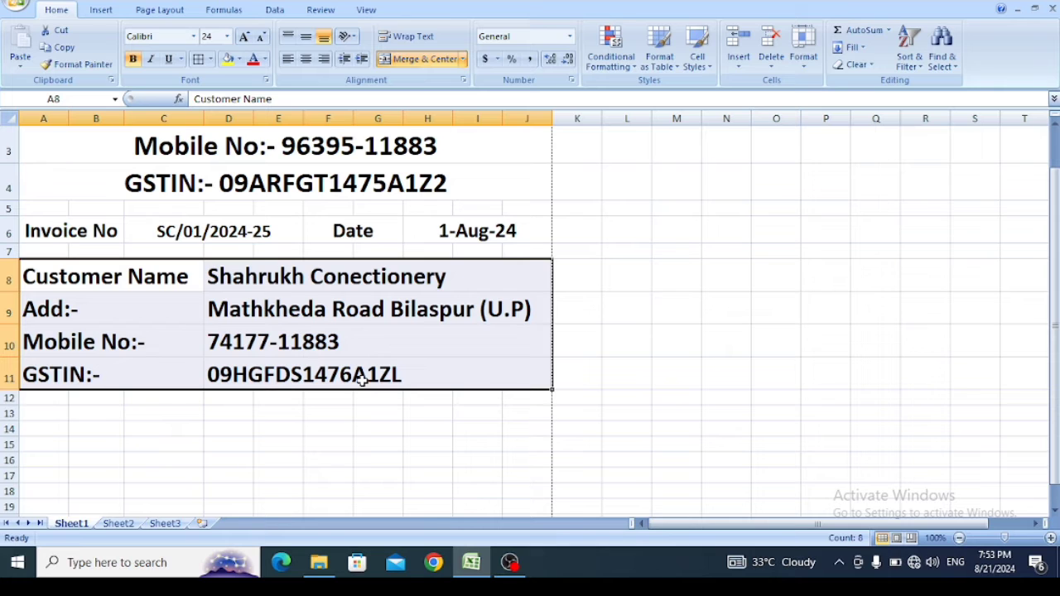
{"action": "left_click", "coordinate": [309, 413]}
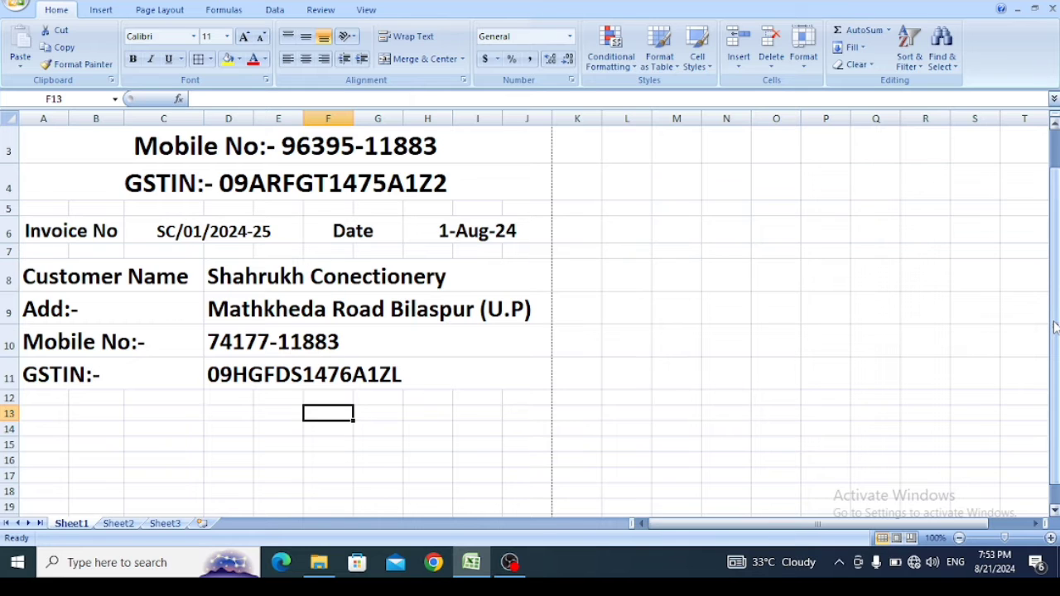
- Examine the item names and their rates in the price list on Sheet2
{"action": "left_click", "coordinate": [1054, 511]}
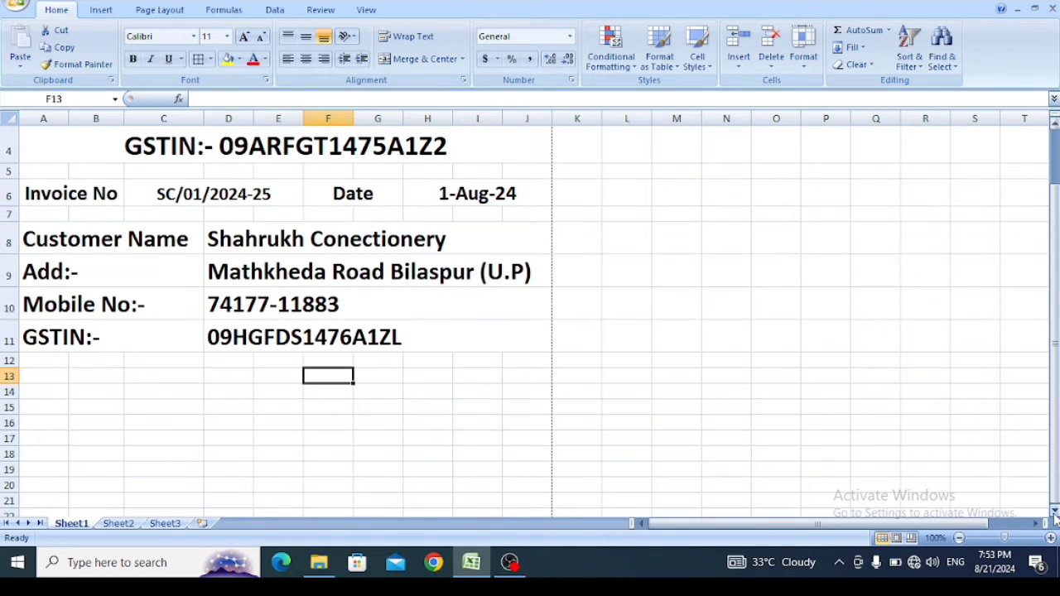
{"action": "mouse_move", "coordinate": [1056, 414]}
{"action": "left_mouse_down"}
{"action": "mouse_move", "coordinate": [1056, 384]}
{"action": "mouse_move", "coordinate": [1056, 423]}
{"action": "left_mouse_up"}
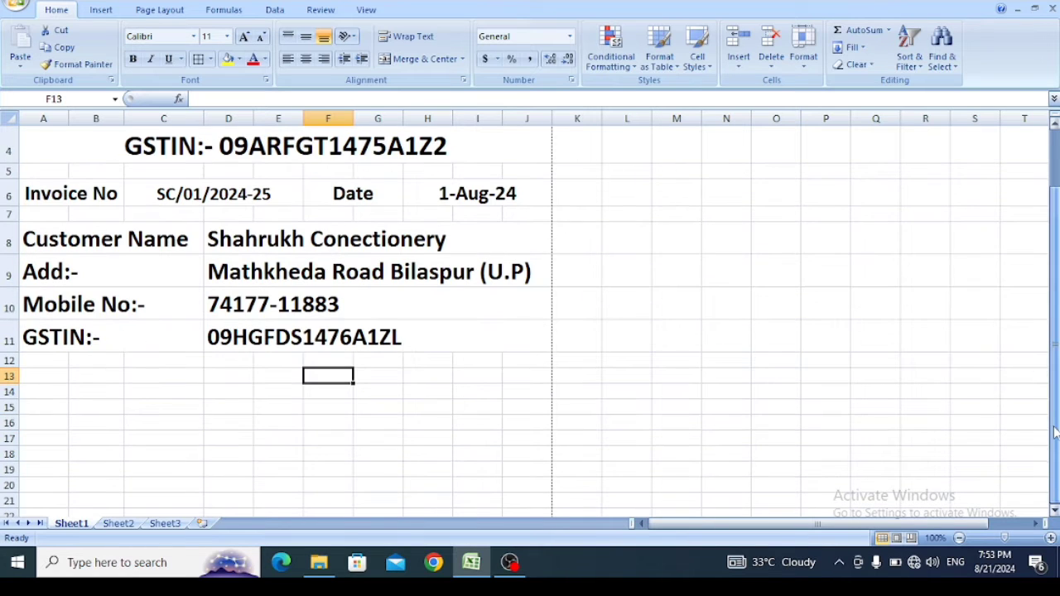
{"action": "left_click", "coordinate": [348, 452]}
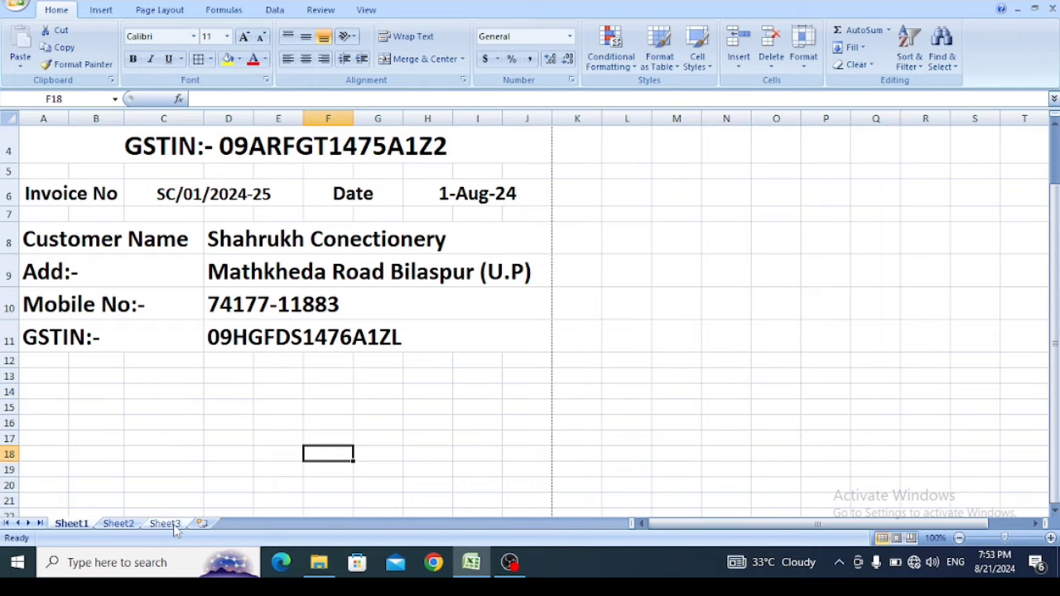
{"action": "left_click", "coordinate": [119, 524]}
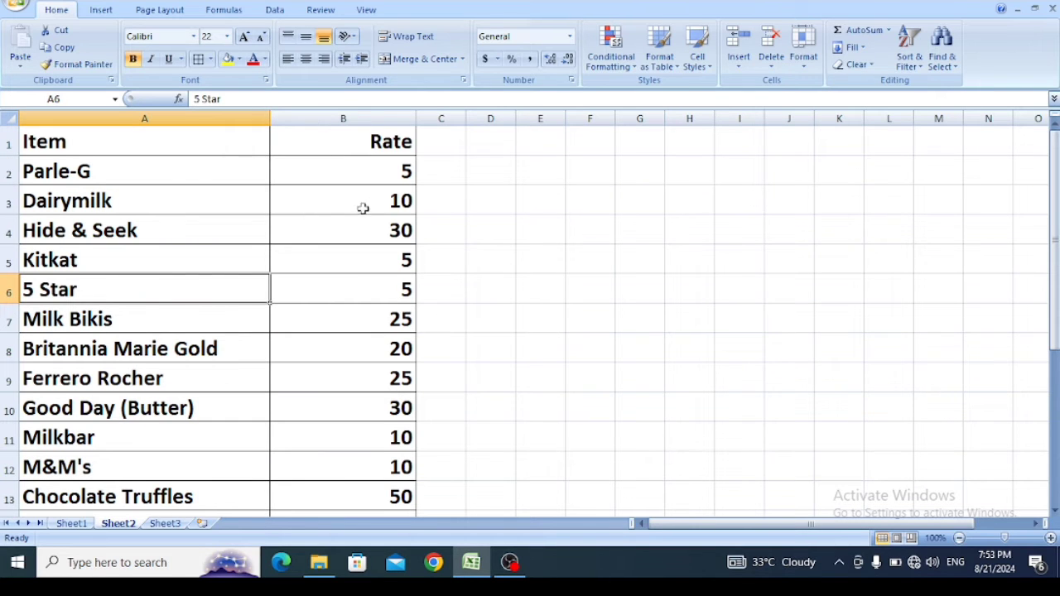
{"action": "left_click", "coordinate": [174, 173]}
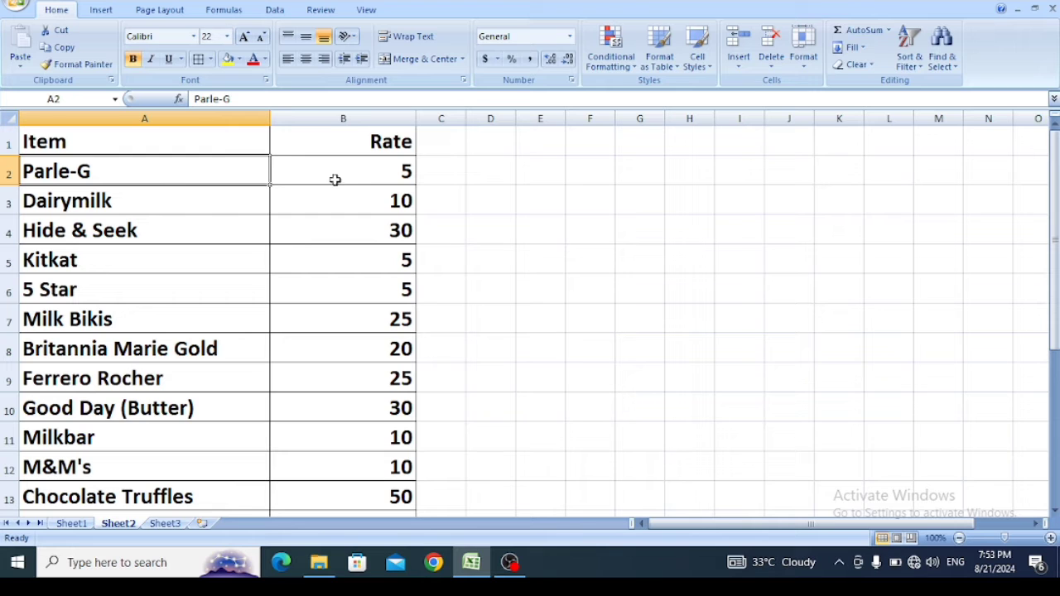
{"action": "left_click", "coordinate": [360, 176]}
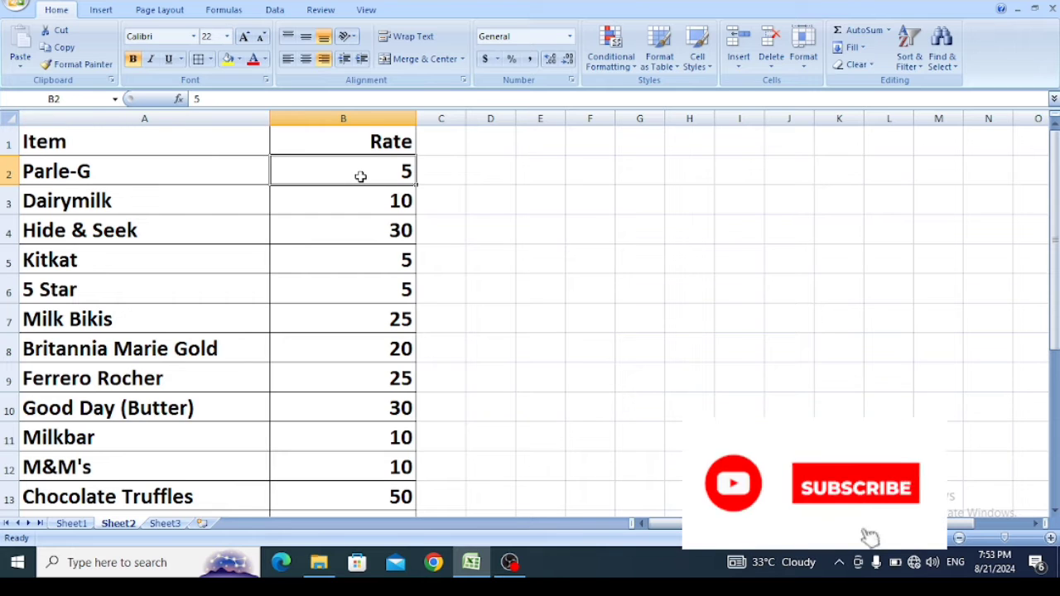
{"action": "left_click", "coordinate": [193, 136]}
{"action": "left_click", "coordinate": [173, 167]}
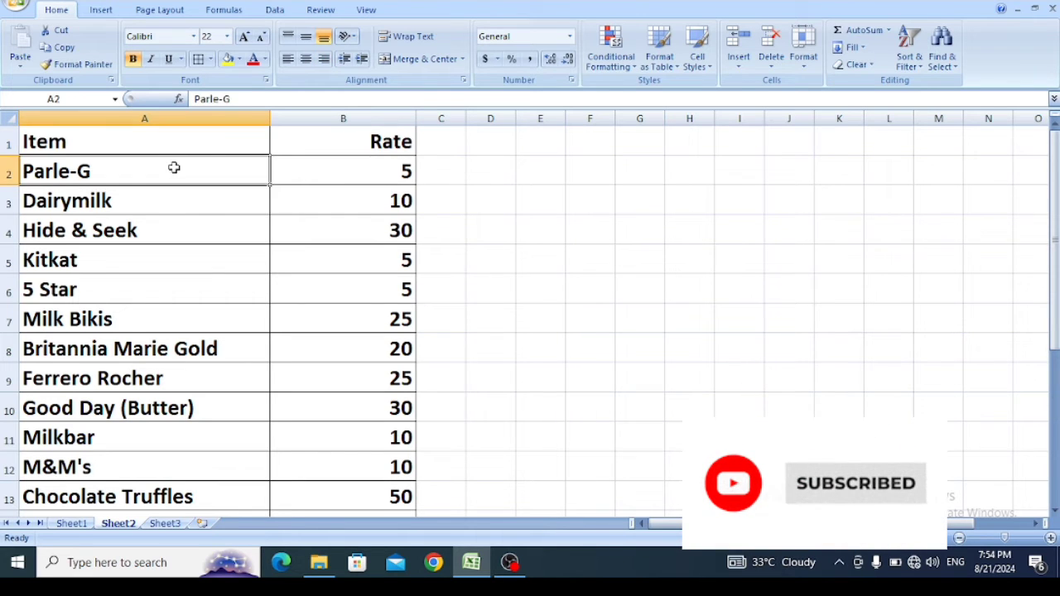
{"action": "left_click", "coordinate": [366, 171]}
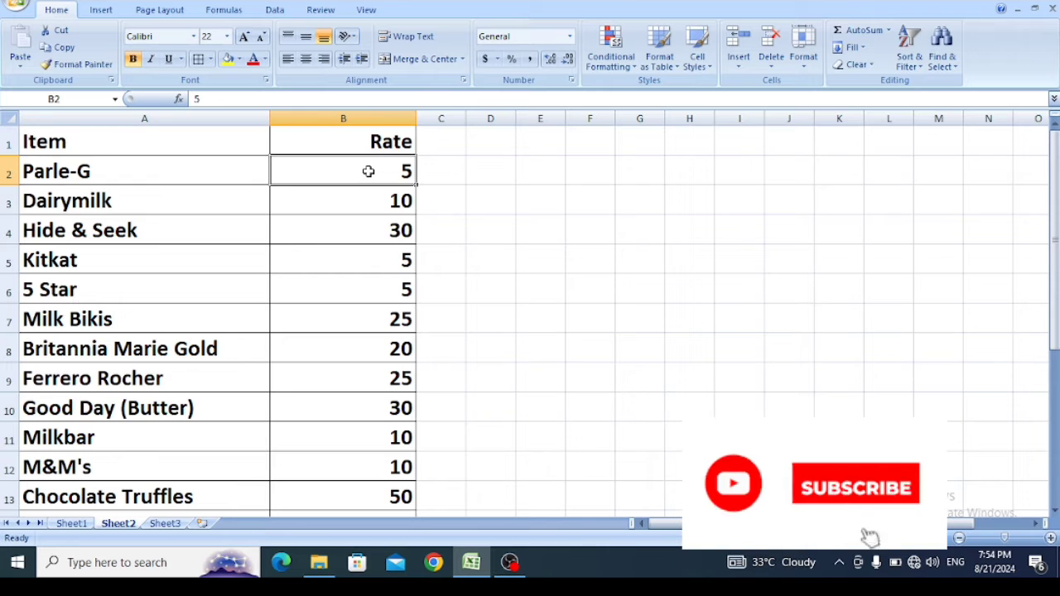
{"action": "left_click", "coordinate": [192, 203]}
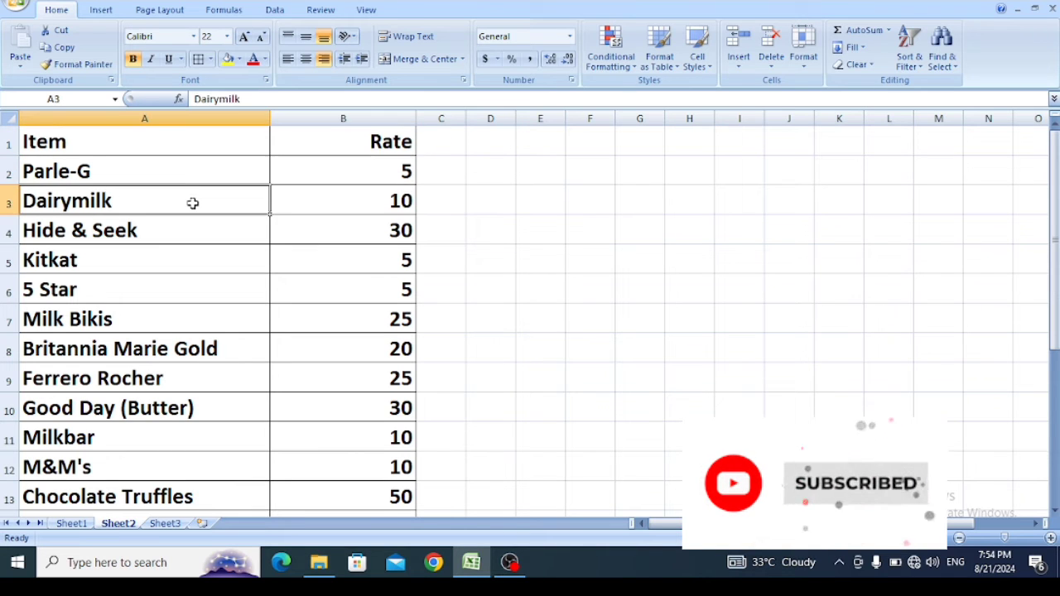
{"action": "left_click", "coordinate": [352, 214]}
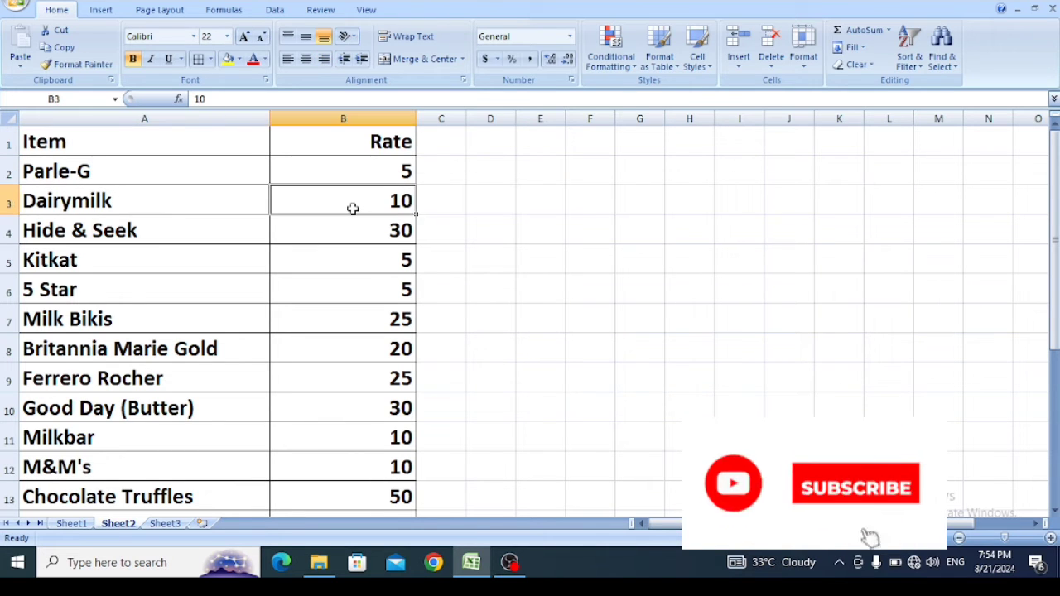
{"action": "left_click", "coordinate": [172, 241]}
{"action": "left_click", "coordinate": [308, 229]}
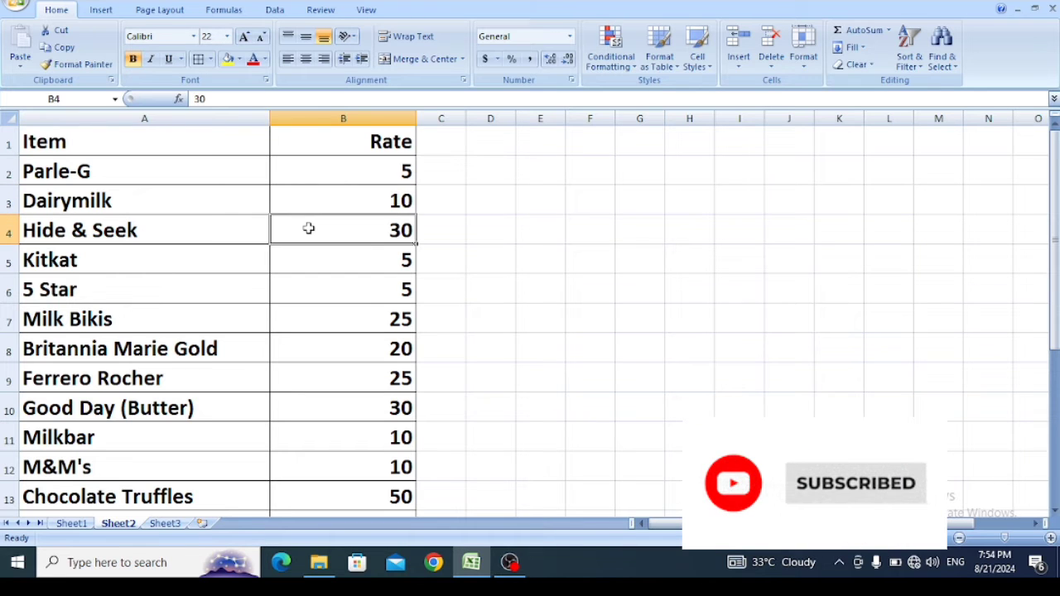
{"action": "left_click", "coordinate": [218, 260]}
{"action": "left_click", "coordinate": [308, 260]}
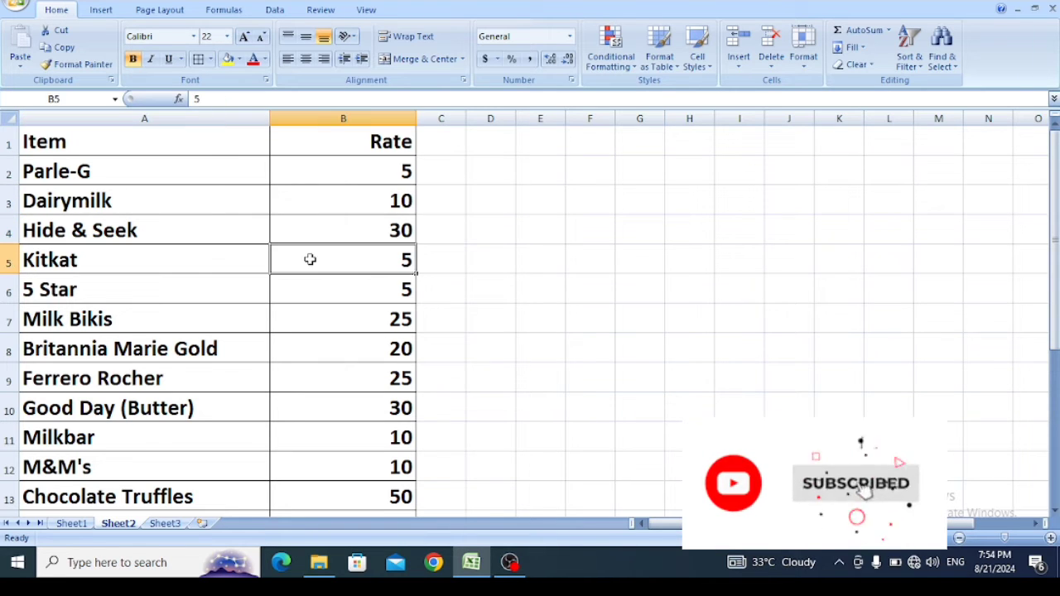
{"action": "left_click", "coordinate": [207, 281]}
{"action": "left_click", "coordinate": [346, 278]}
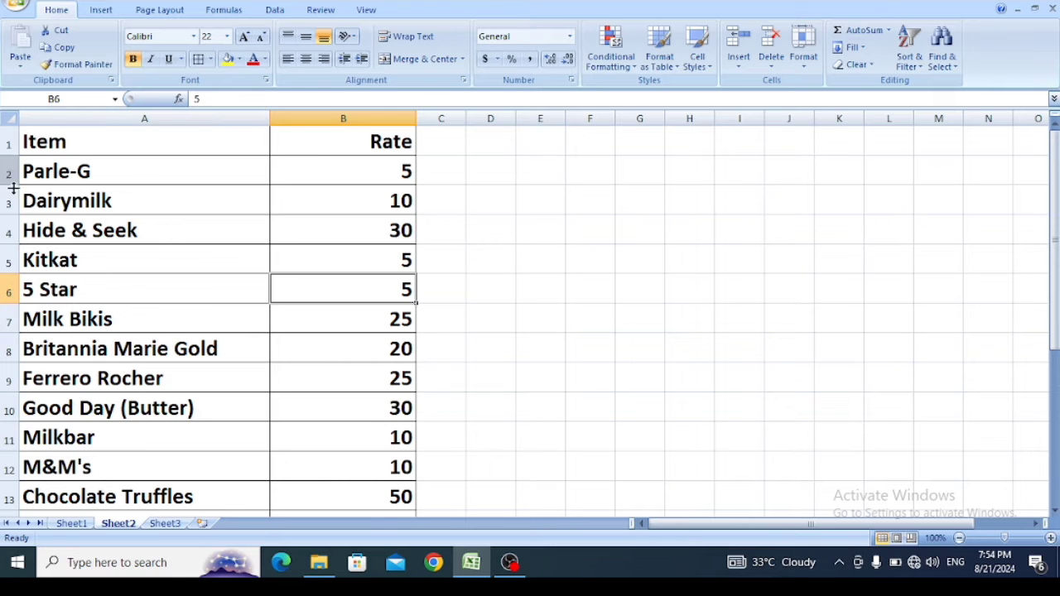
- Return to Sheet1 and enter the heading "S. No." in cell A13 below the customer block
{"action": "left_click", "coordinate": [70, 525]}
{"action": "left_click", "coordinate": [79, 425]}
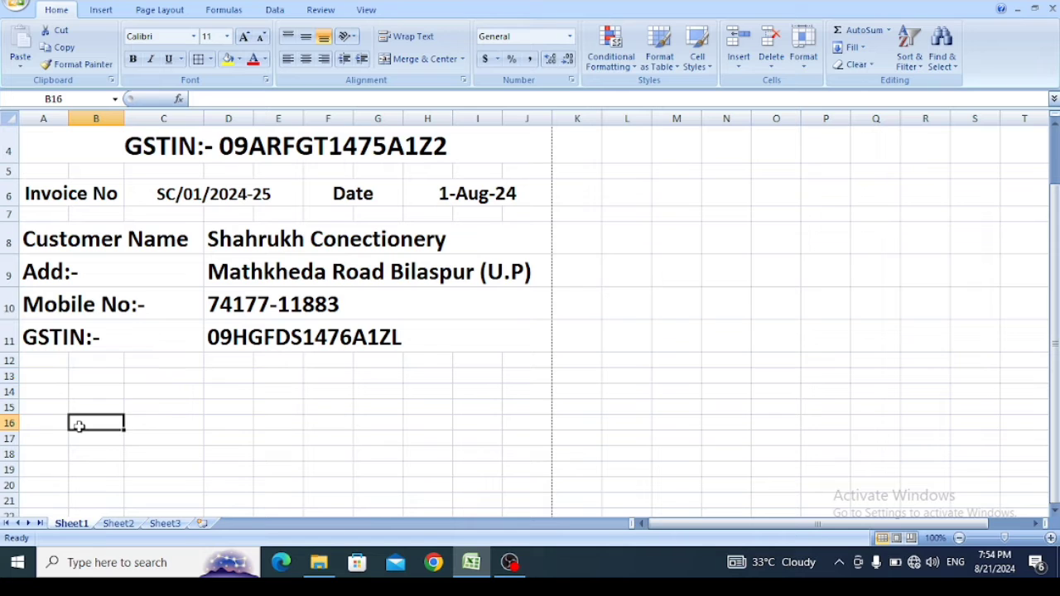
{"action": "left_click", "coordinate": [41, 378]}
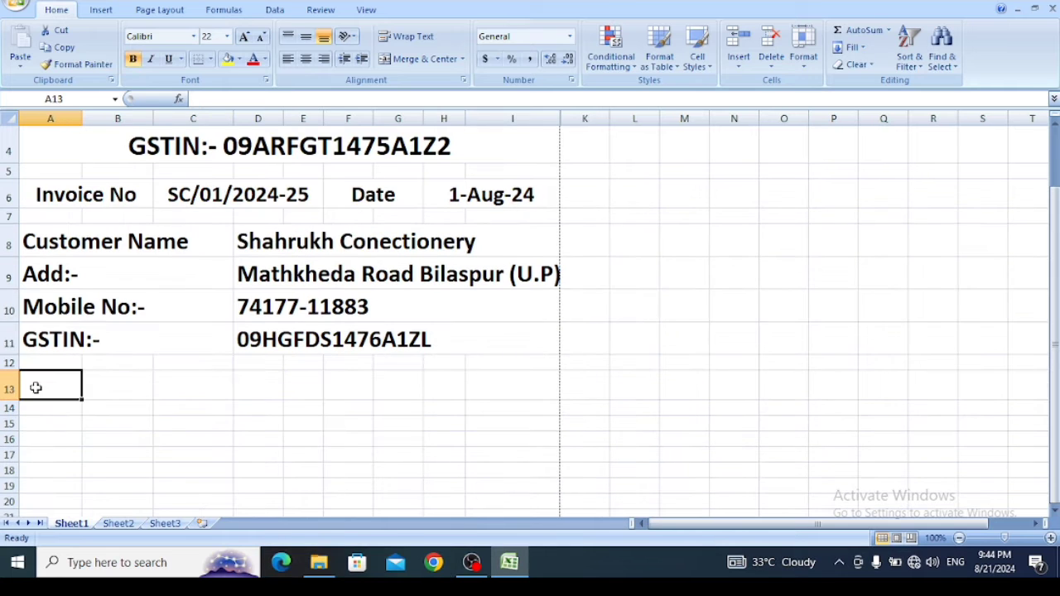
{"action": "type", "text": "S."}
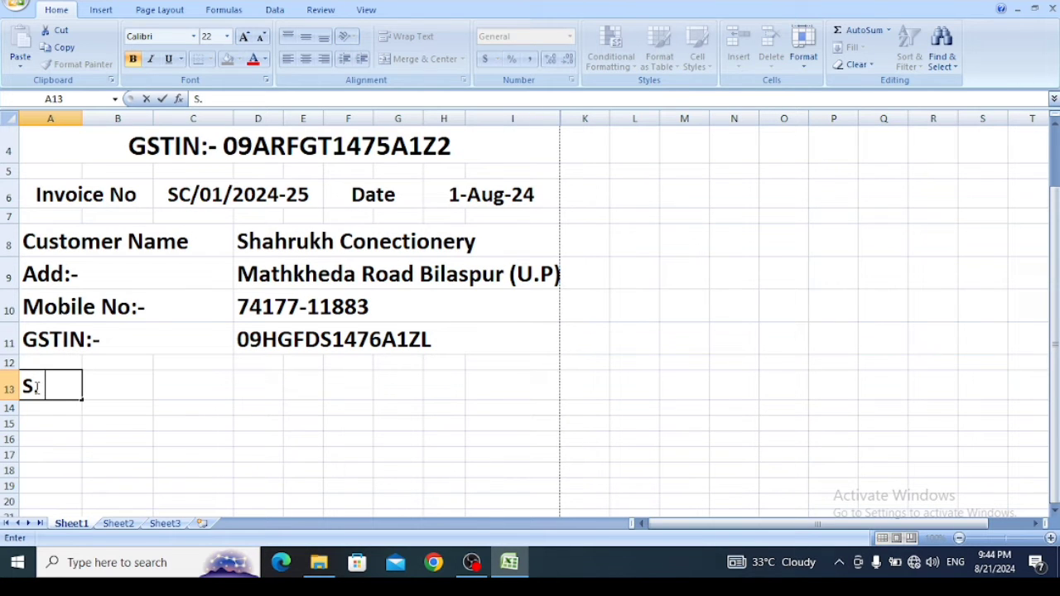
{"action": "type", "text": " No."}
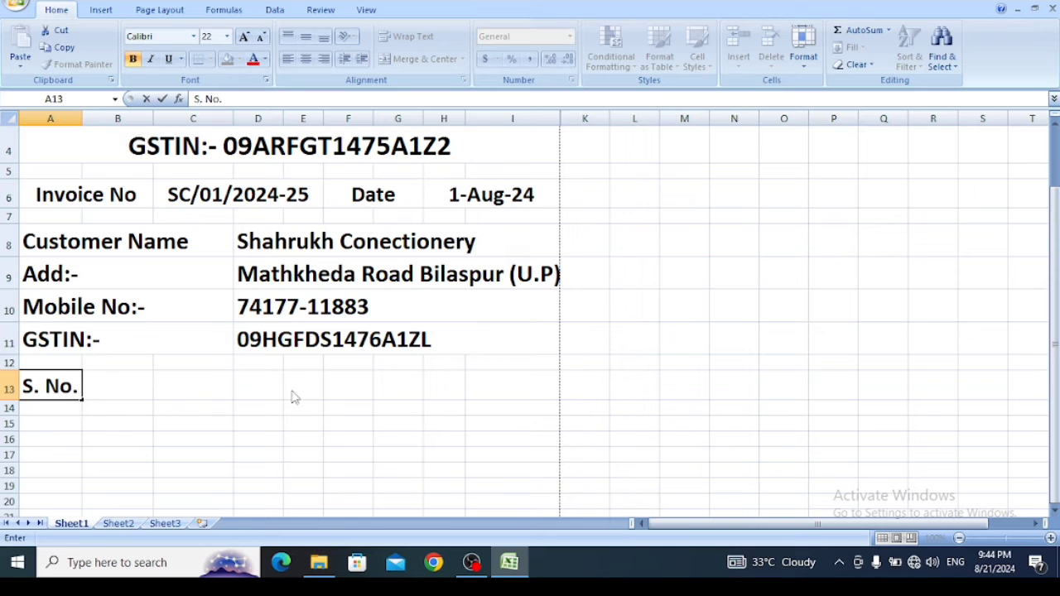
- Enter the headings "Rate", "Qty" and "Amount" in cells G13, H13 and I13
{"action": "left_click", "coordinate": [395, 385]}
{"action": "type", "text": "Rate"}
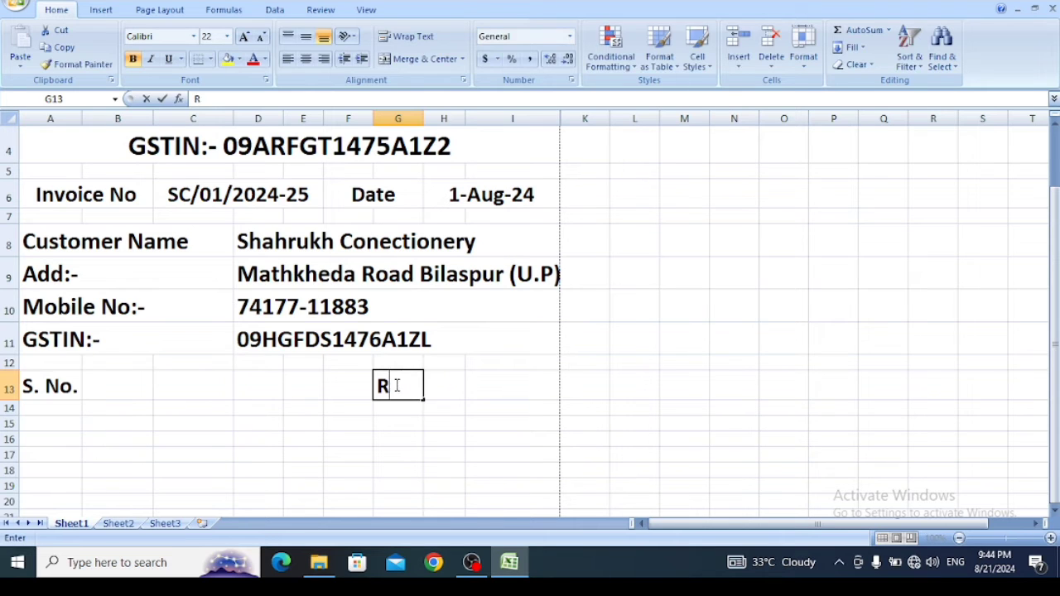
{"action": "left_click", "coordinate": [454, 396]}
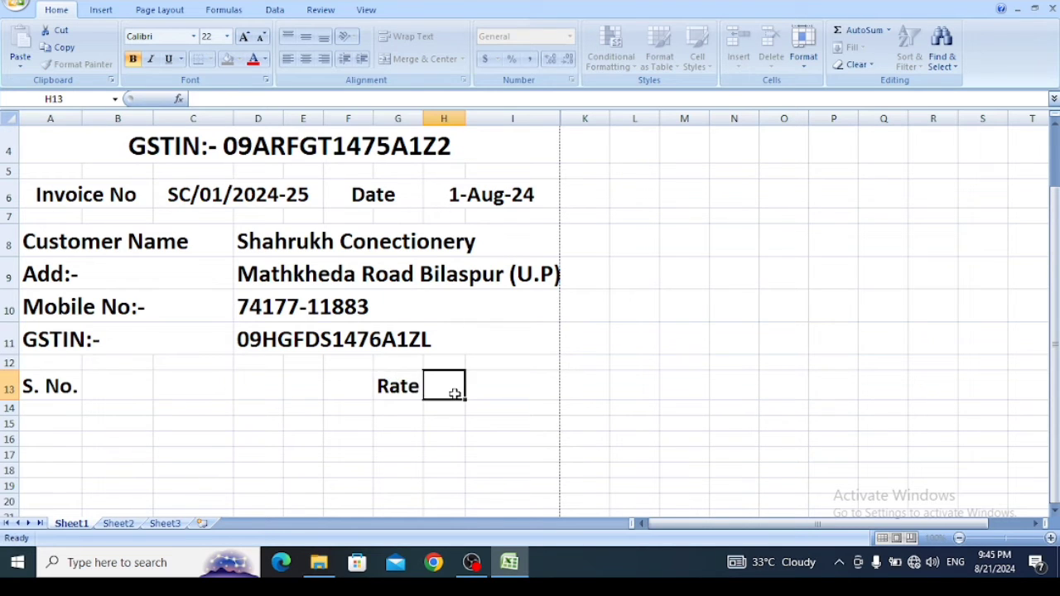
{"action": "type", "text": "Qty"}
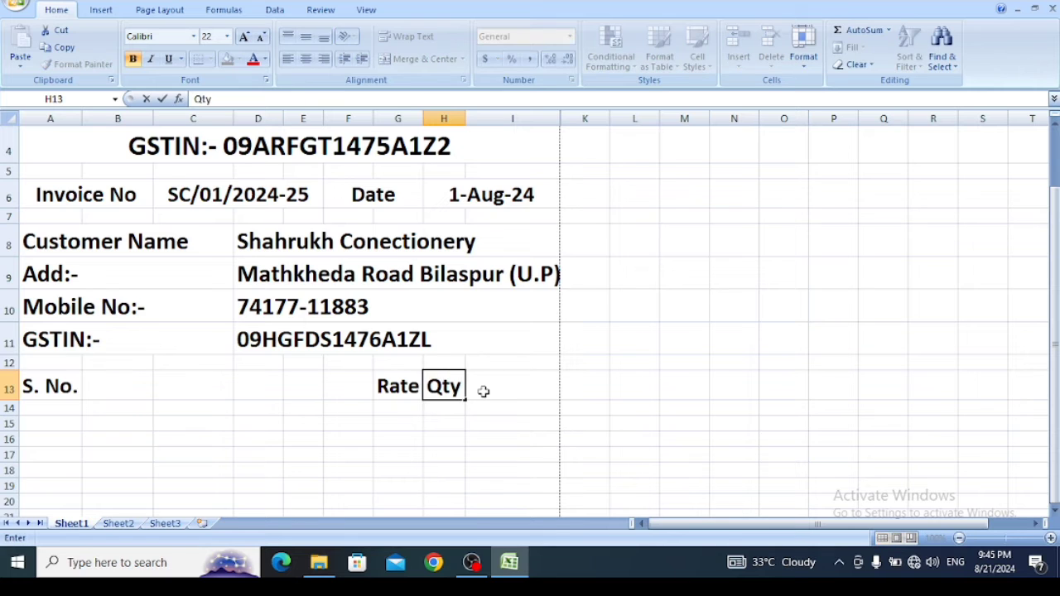
{"action": "left_click", "coordinate": [483, 393]}
{"action": "type", "text": "Amount"}
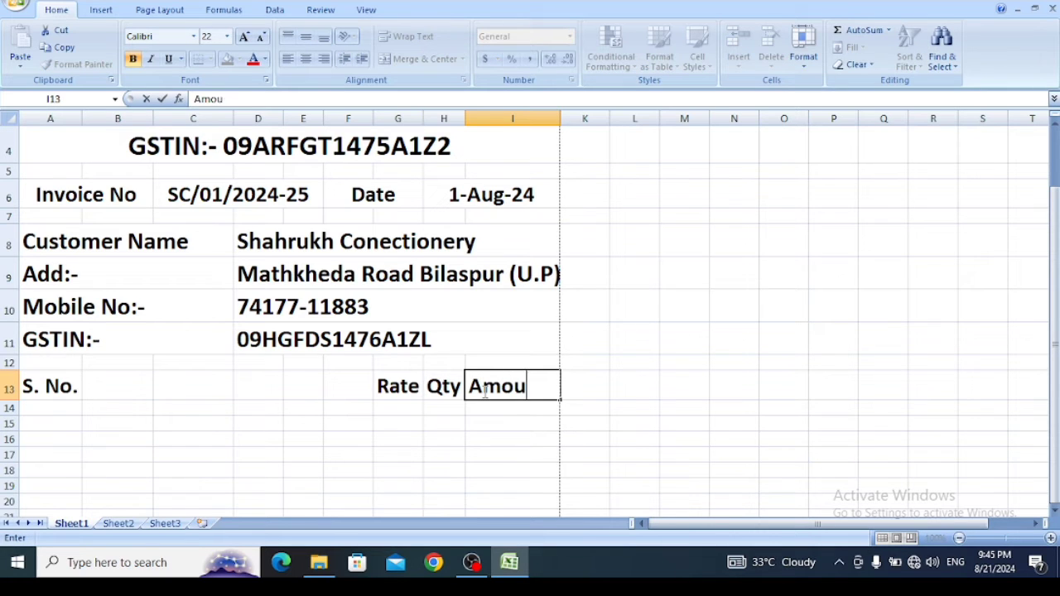
{"action": "left_click", "coordinate": [343, 430]}
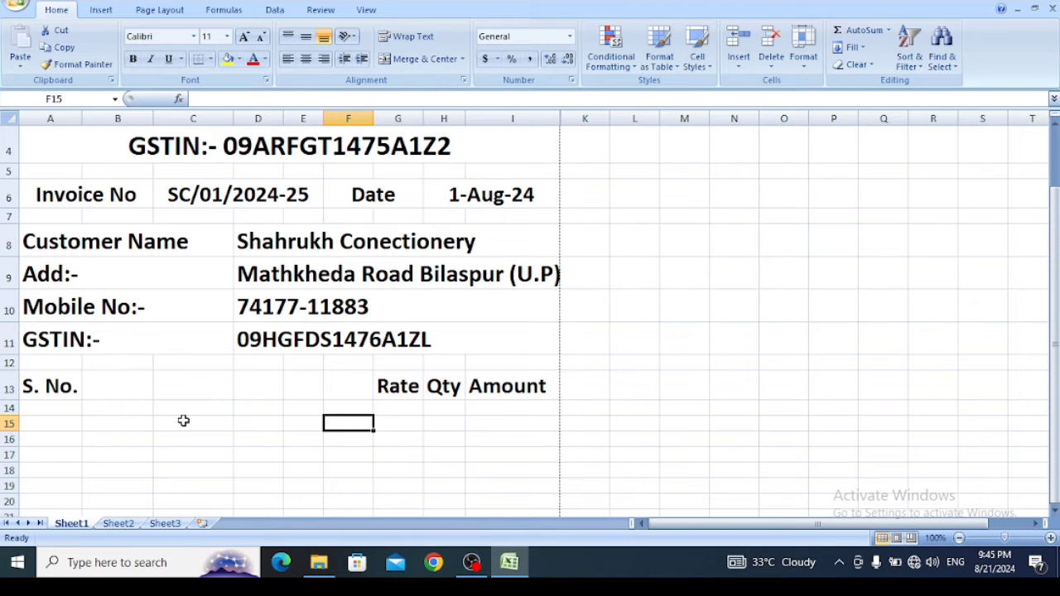
- Merge and center cells B13 to F13 and enter the heading "Particulars"
{"action": "left_click", "coordinate": [103, 390]}
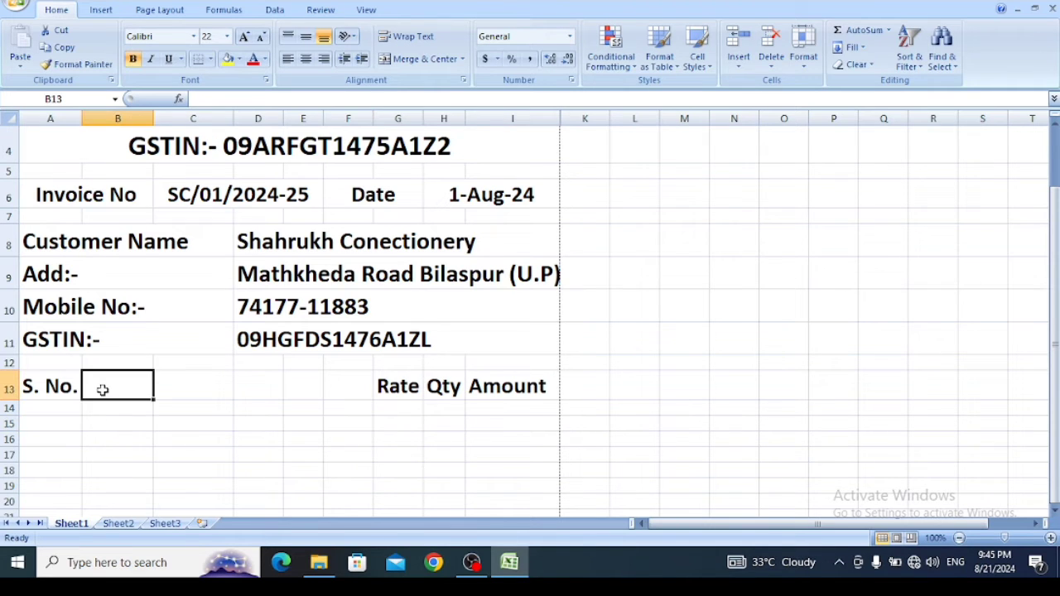
{"action": "left_click_drag", "start_coordinate": [103, 390], "coordinate": [343, 395]}
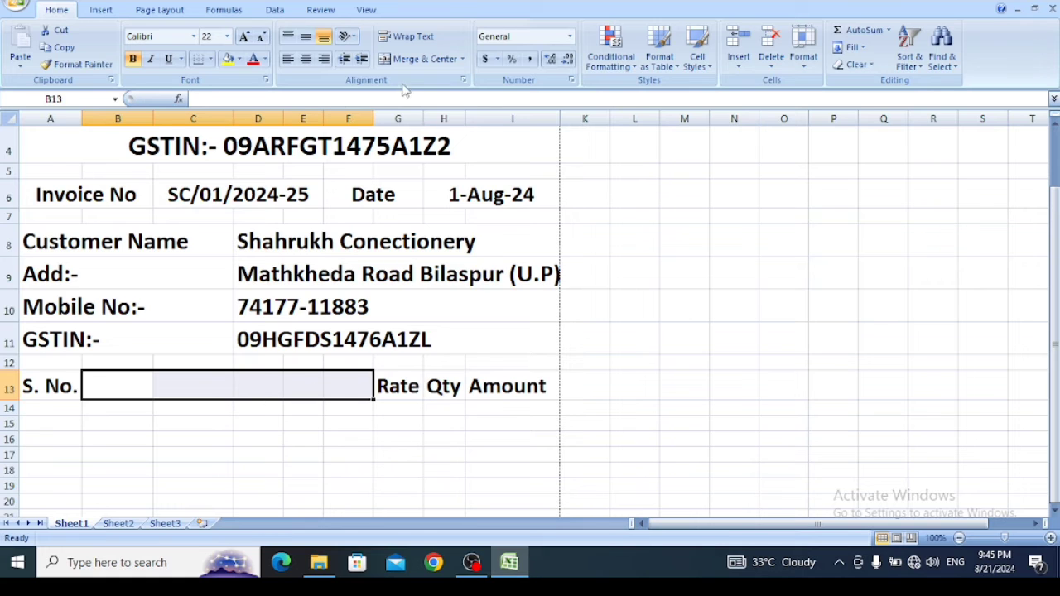
{"action": "left_click", "coordinate": [410, 66]}
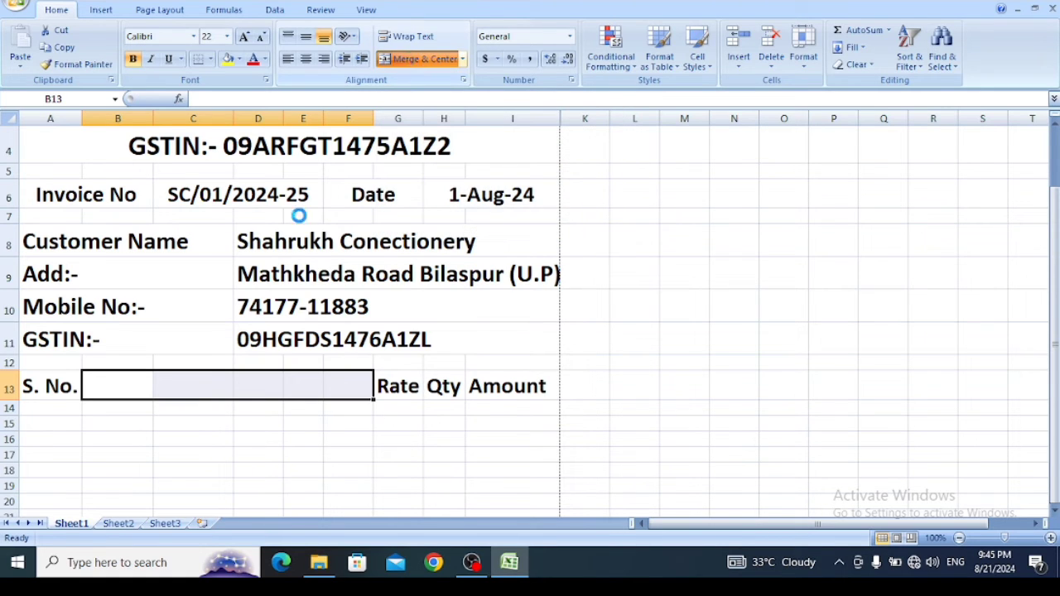
{"action": "type", "text": "P"}
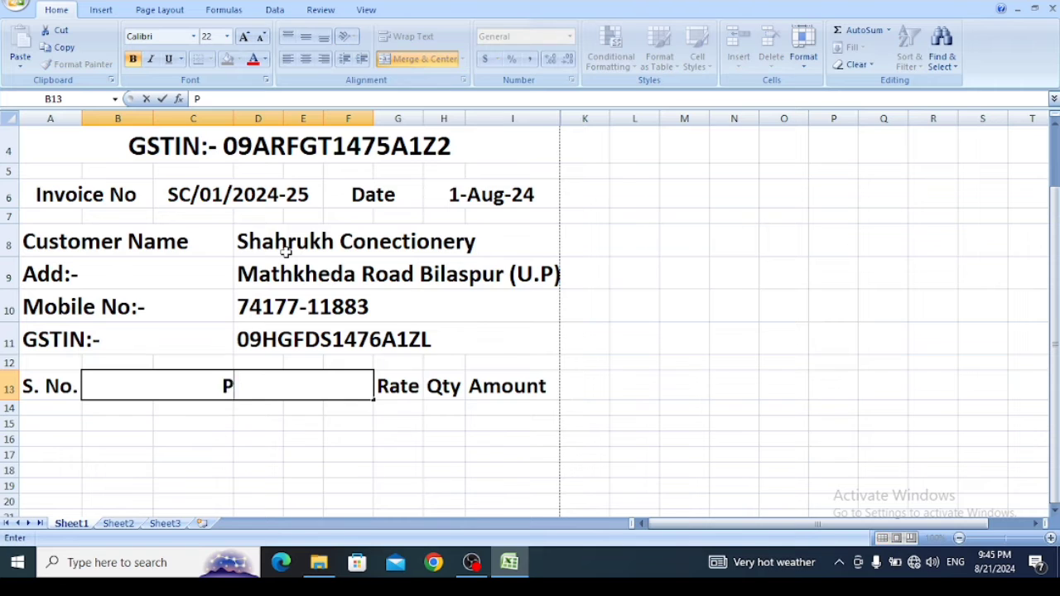
{"action": "type", "text": "artici"}
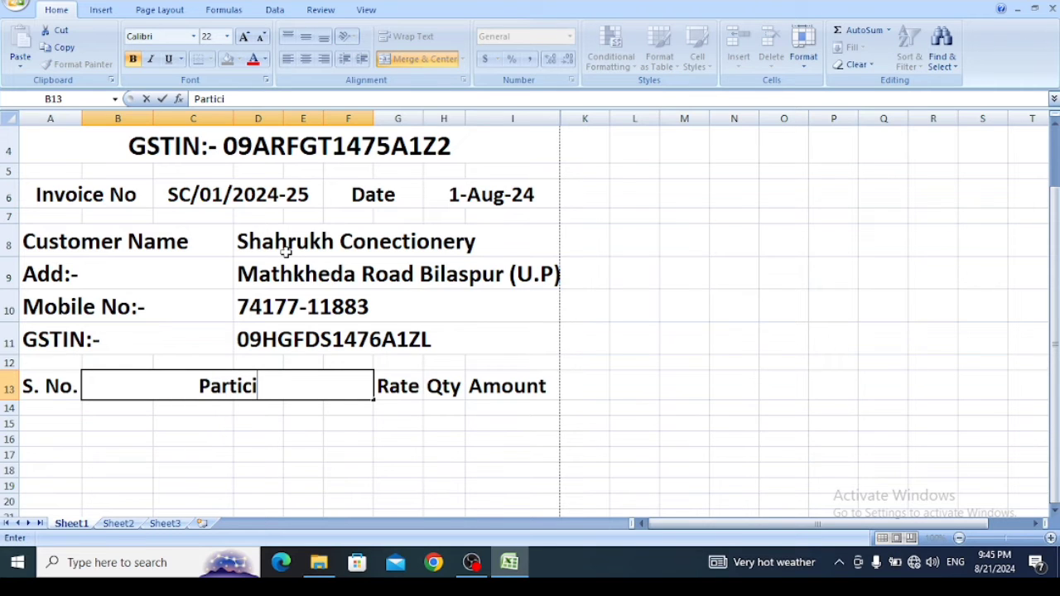
{"action": "key", "text": "BackSpace"}
{"action": "type", "text": "ular"}
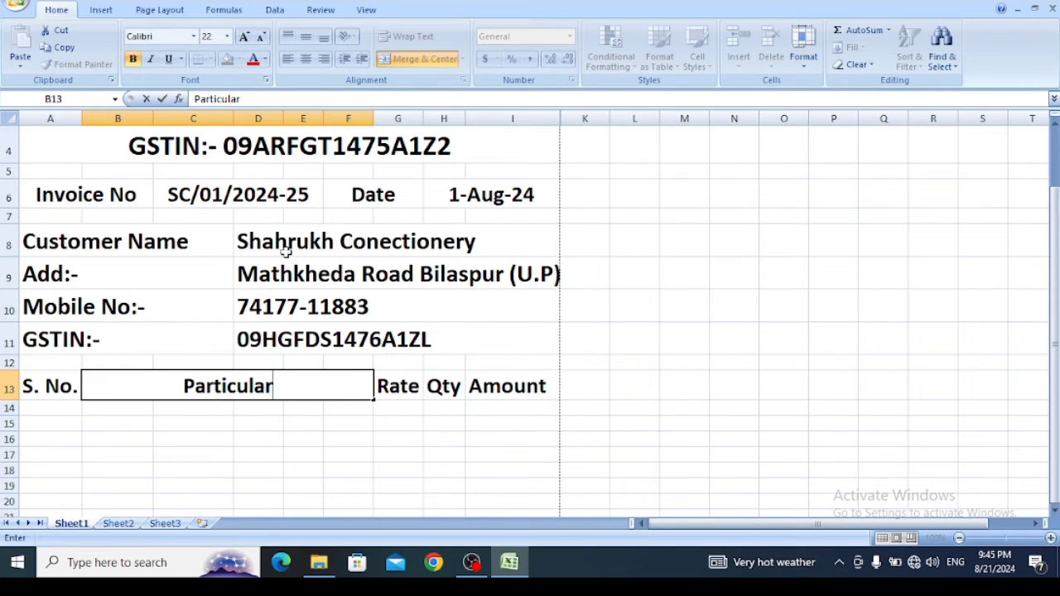
{"action": "type", "text": "s"}
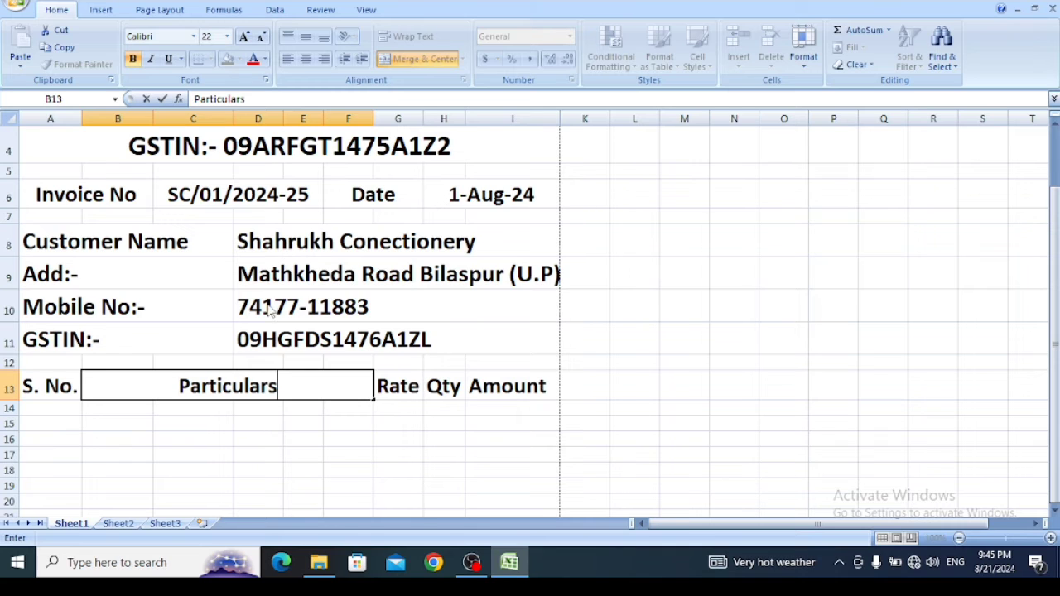
{"action": "left_click", "coordinate": [287, 437]}
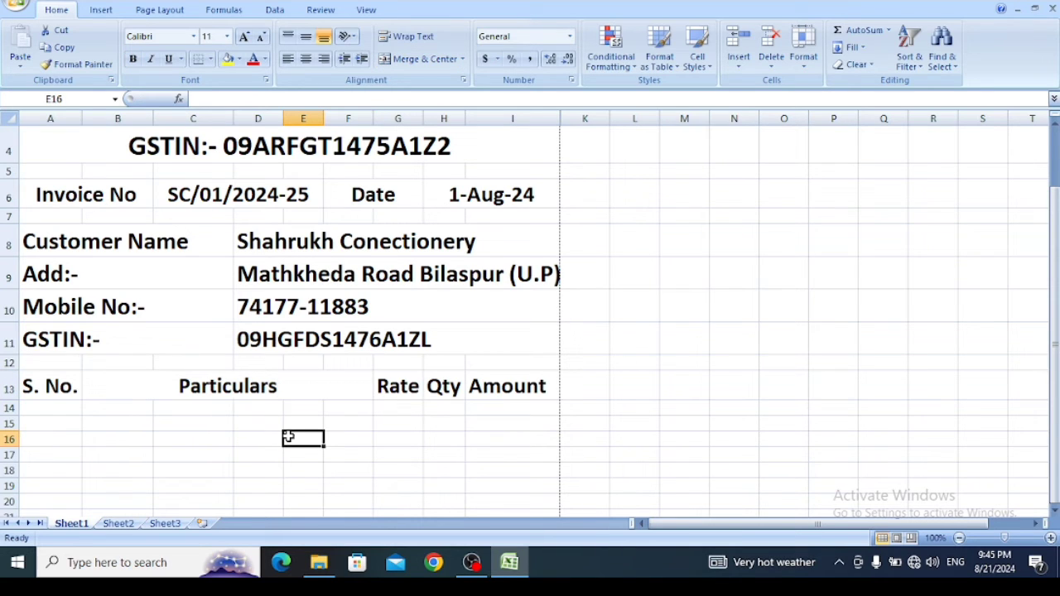
- Merge cells B to F across each row from 14 to 25 under the Particulars heading
{"action": "left_click", "coordinate": [46, 412]}
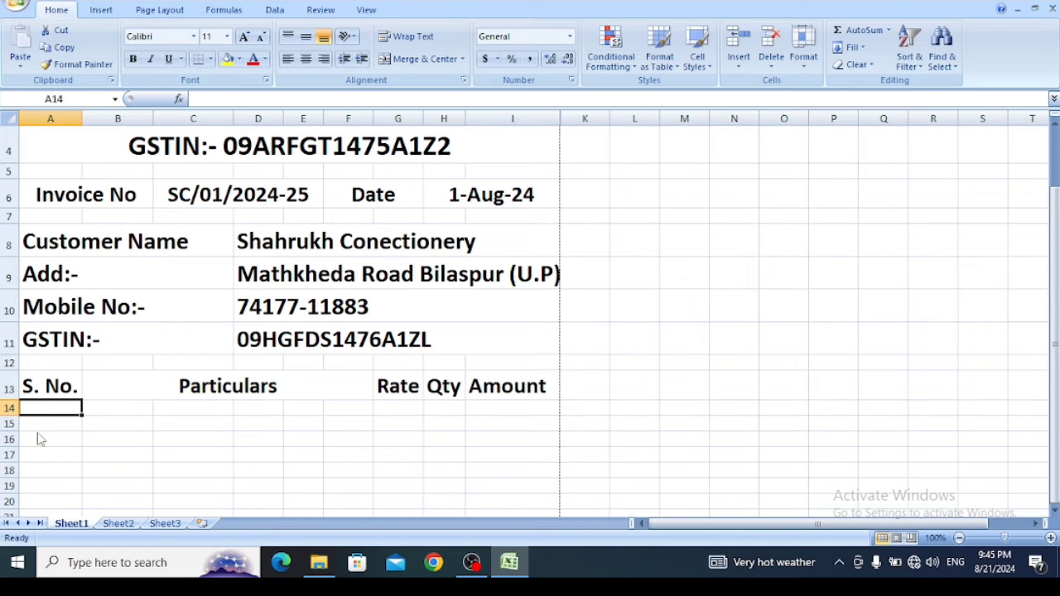
{"action": "left_click", "coordinate": [36, 436]}
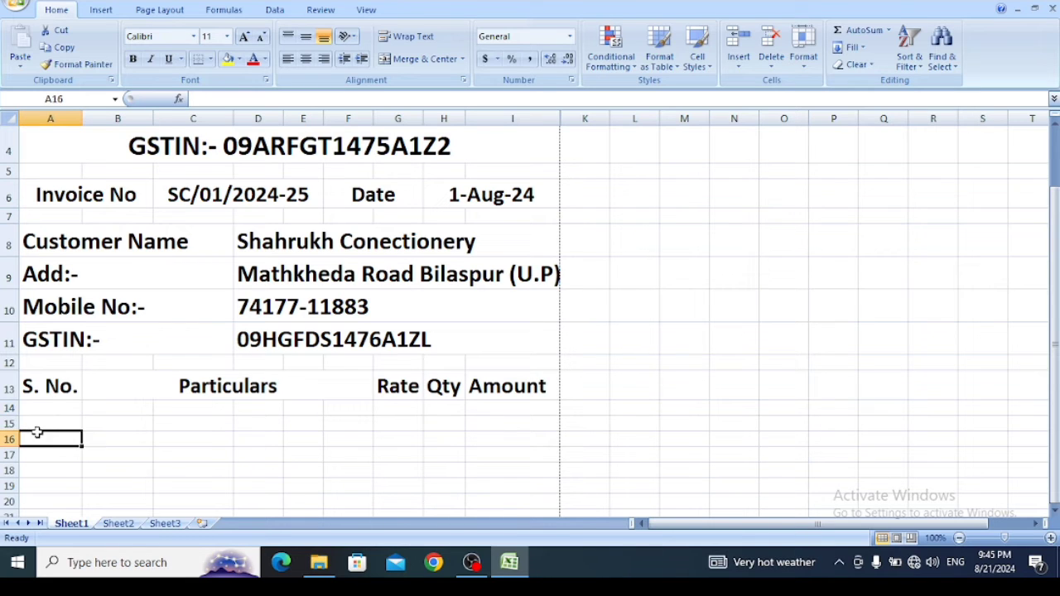
{"action": "left_click", "coordinate": [141, 403]}
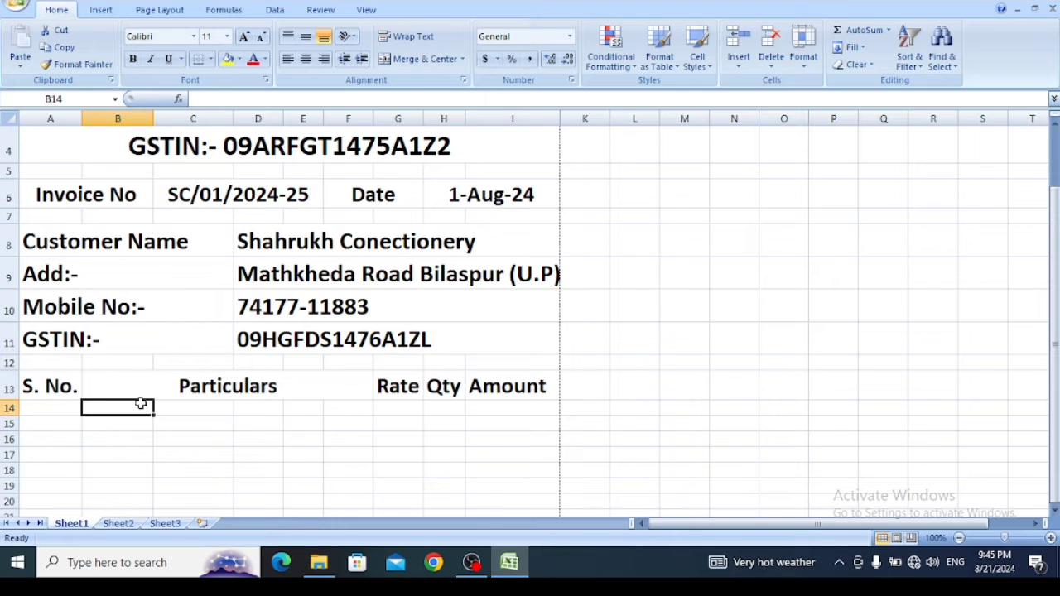
{"action": "left_click_drag", "start_coordinate": [170, 404], "coordinate": [249, 404]}
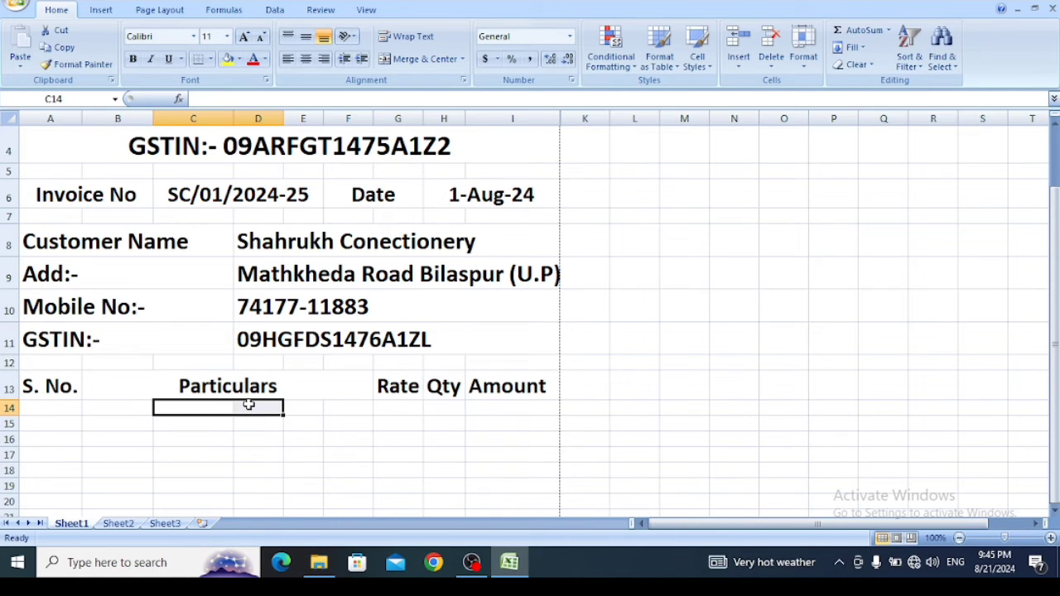
{"action": "left_click", "coordinate": [248, 404]}
{"action": "left_click_drag", "start_coordinate": [124, 405], "coordinate": [360, 285]}
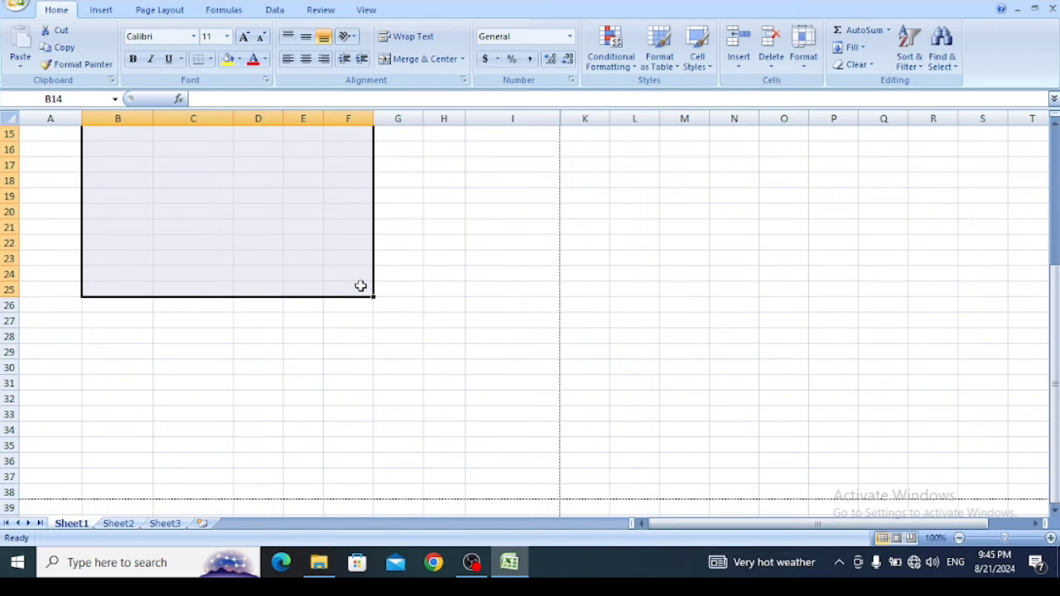
{"action": "left_click_drag", "start_coordinate": [1056, 374], "coordinate": [1056, 295]}
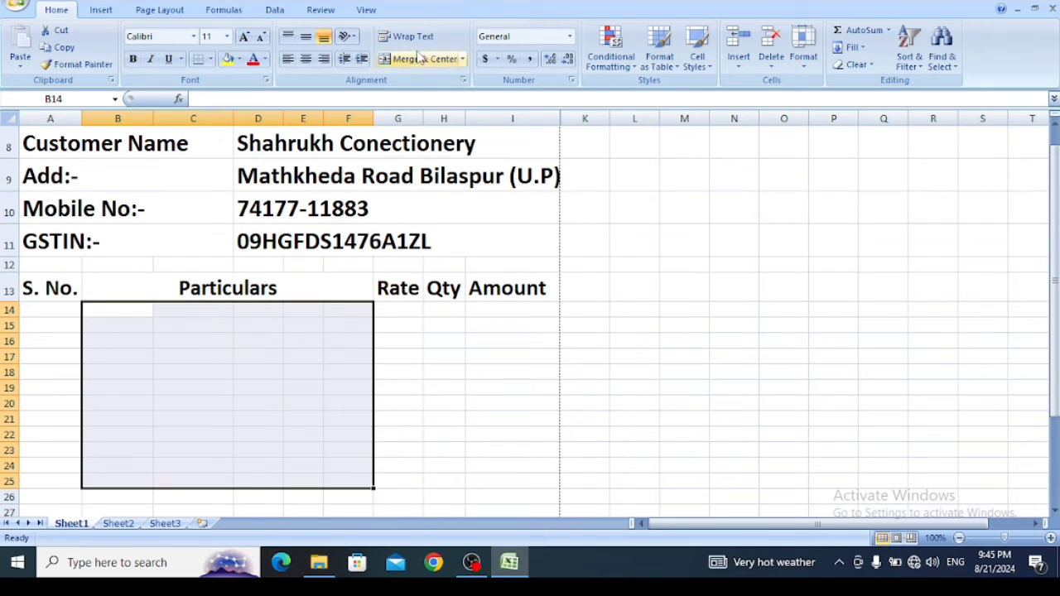
{"action": "left_click", "coordinate": [462, 59]}
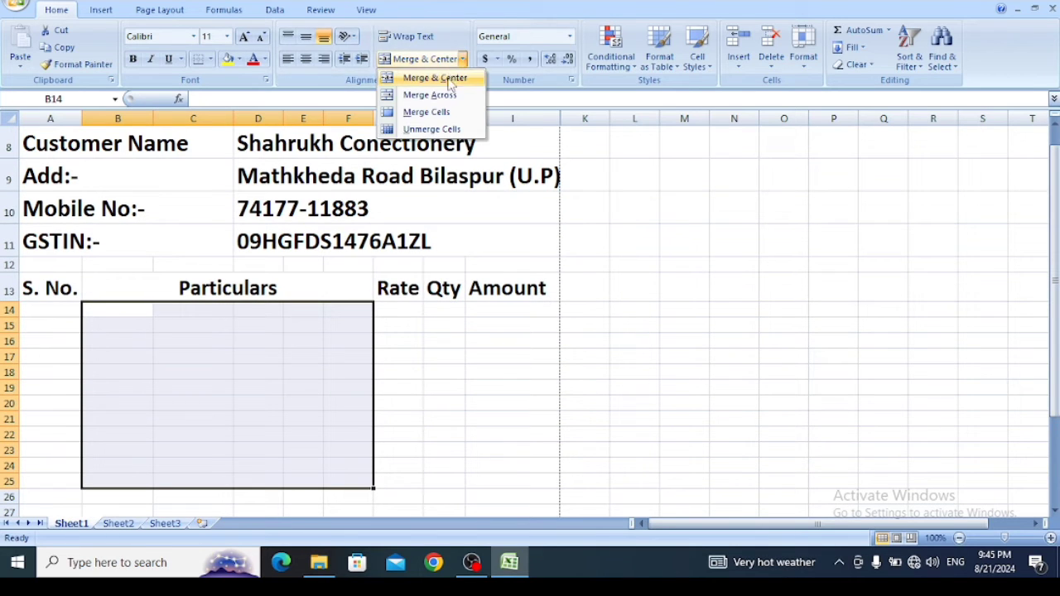
{"action": "left_click", "coordinate": [436, 95]}
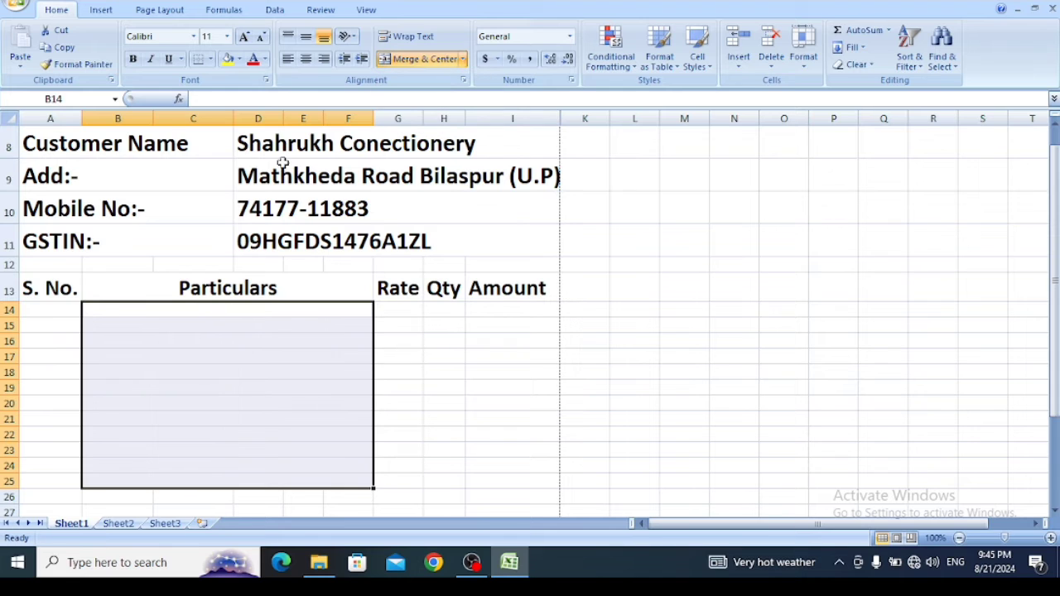
{"action": "left_click", "coordinate": [202, 308]}
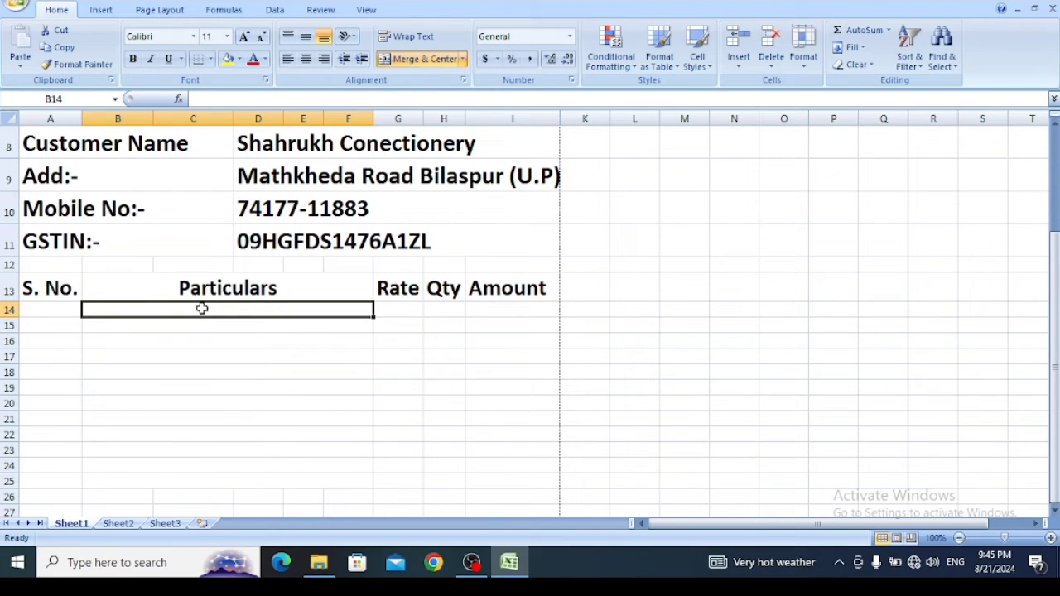
- Enter serial number 1 in cell A14 under the S. No. heading
{"action": "left_click", "coordinate": [55, 307]}
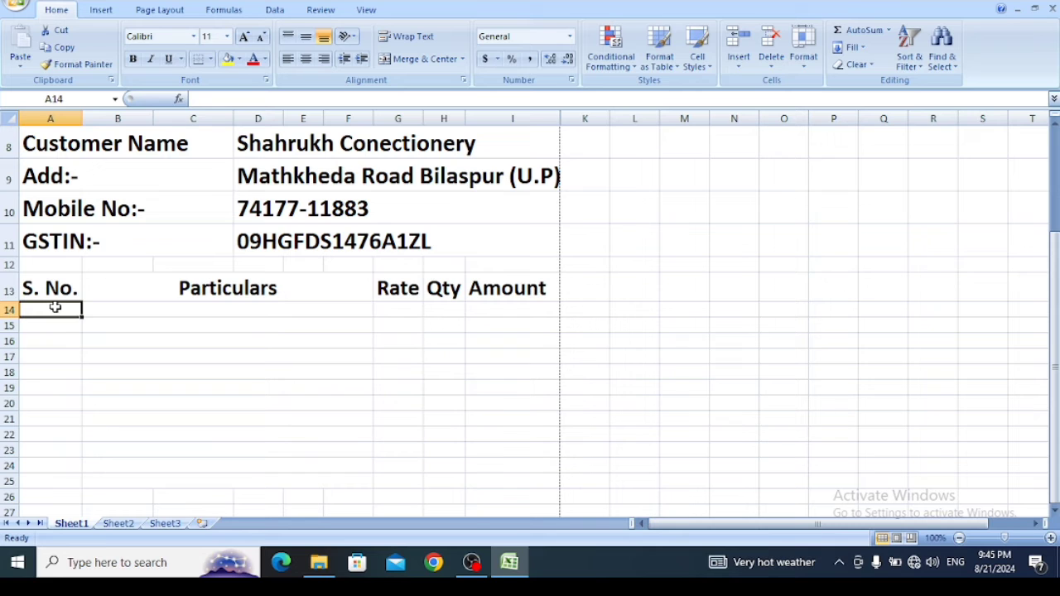
{"action": "type", "text": "1"}
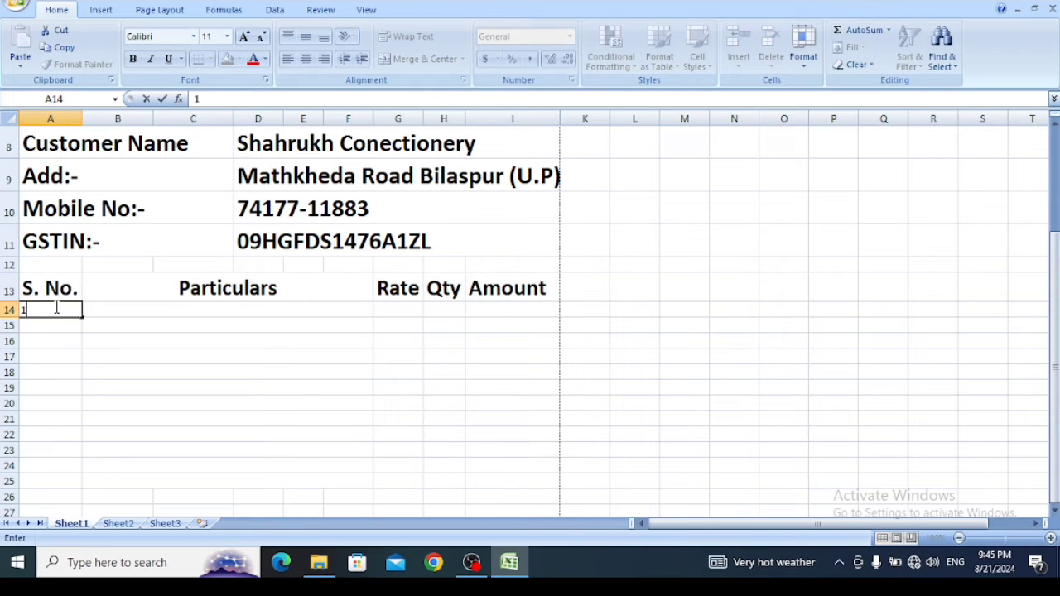
{"action": "key", "text": "Tab"}
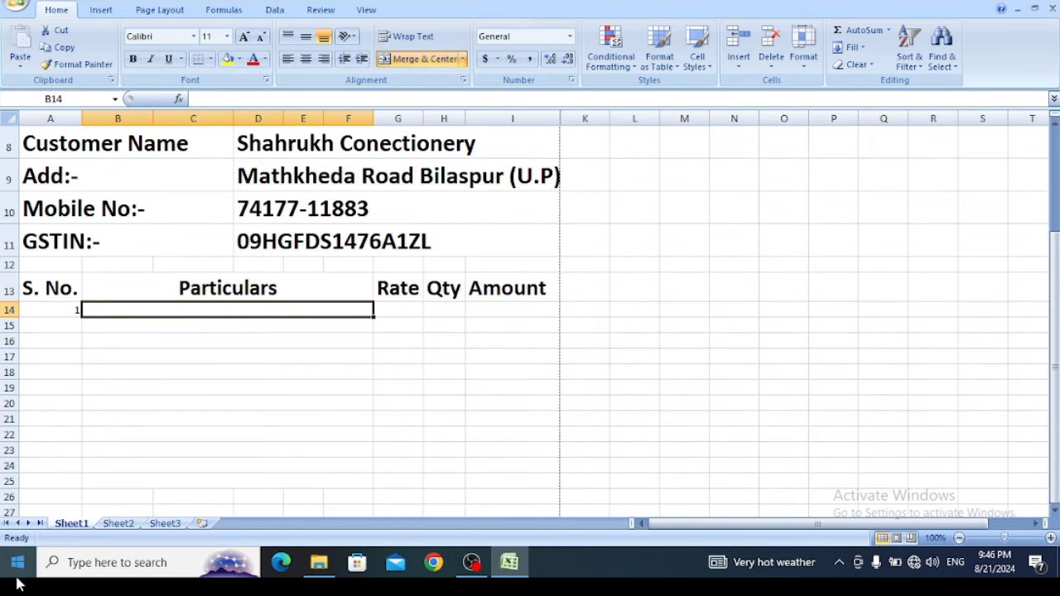
- Define the workbook-scoped name "Item" for the whole of column A on Sheet2
{"action": "left_click", "coordinate": [114, 524]}
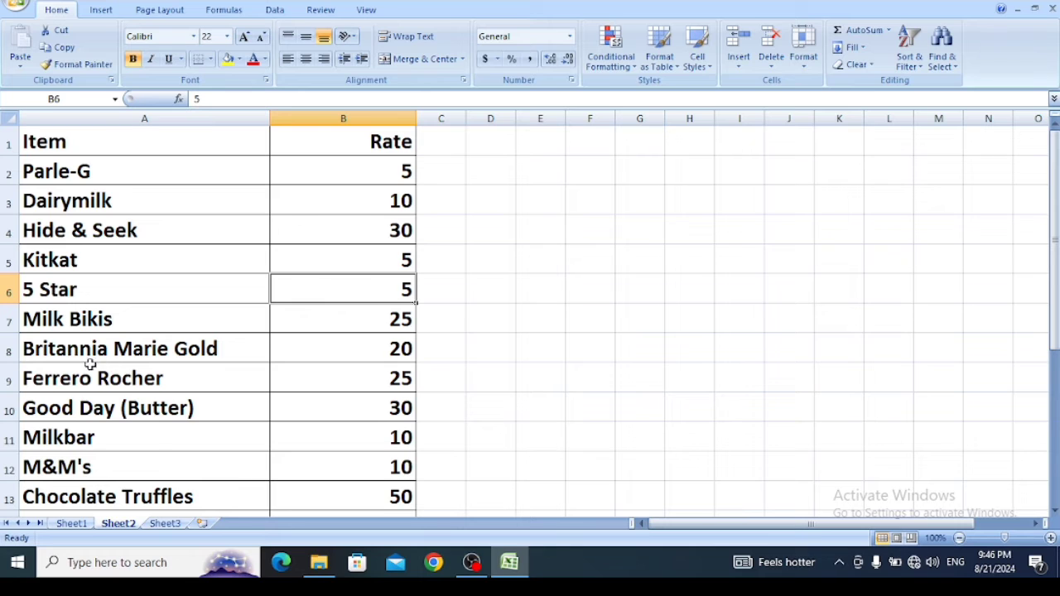
{"action": "left_click", "coordinate": [71, 525]}
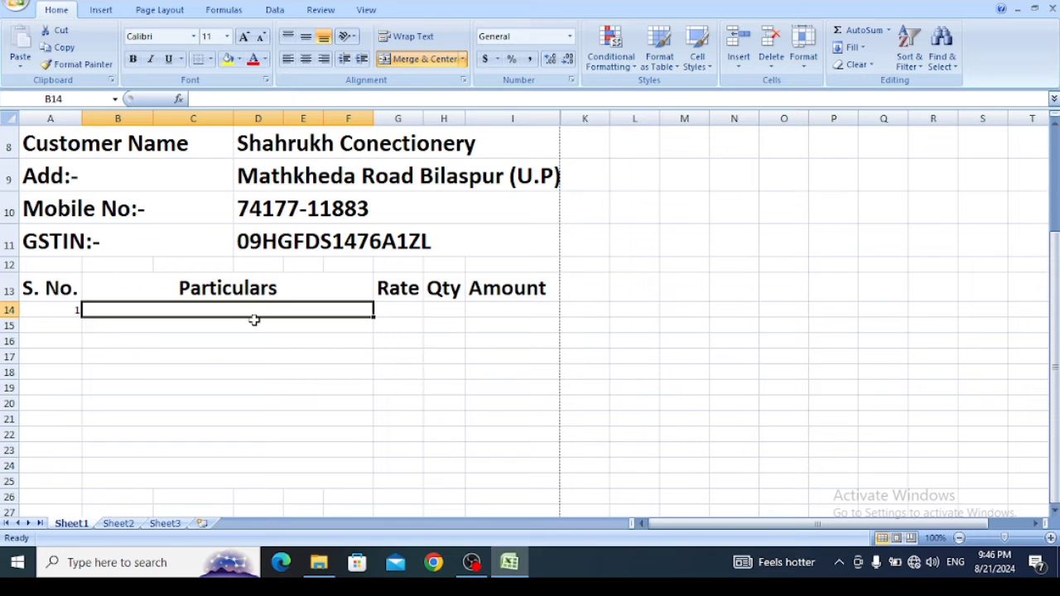
{"action": "left_click", "coordinate": [120, 524]}
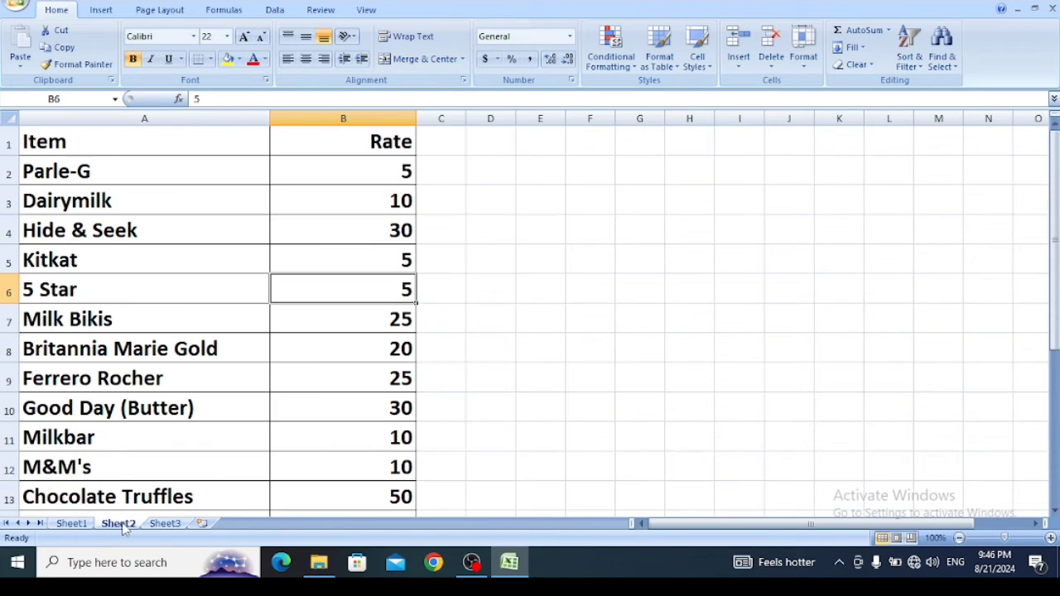
{"action": "left_click", "coordinate": [129, 119]}
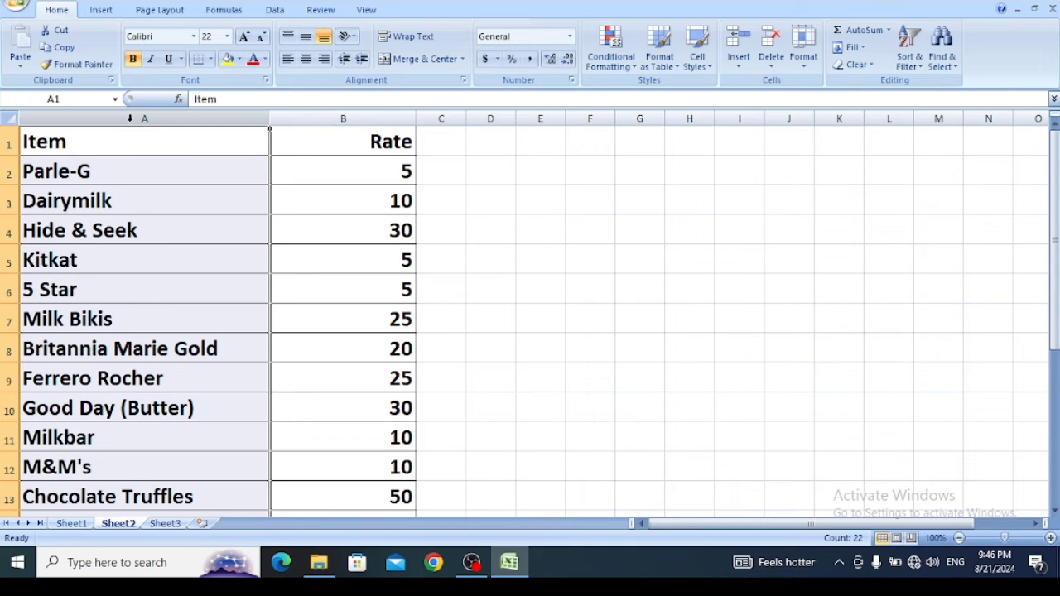
{"action": "left_click", "coordinate": [223, 10]}
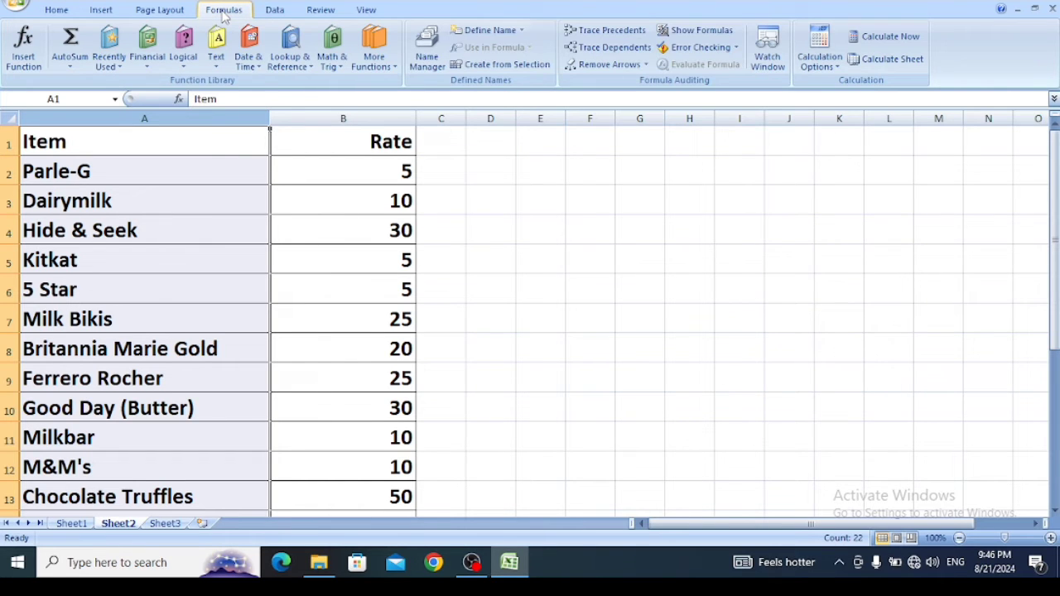
{"action": "left_click", "coordinate": [489, 31]}
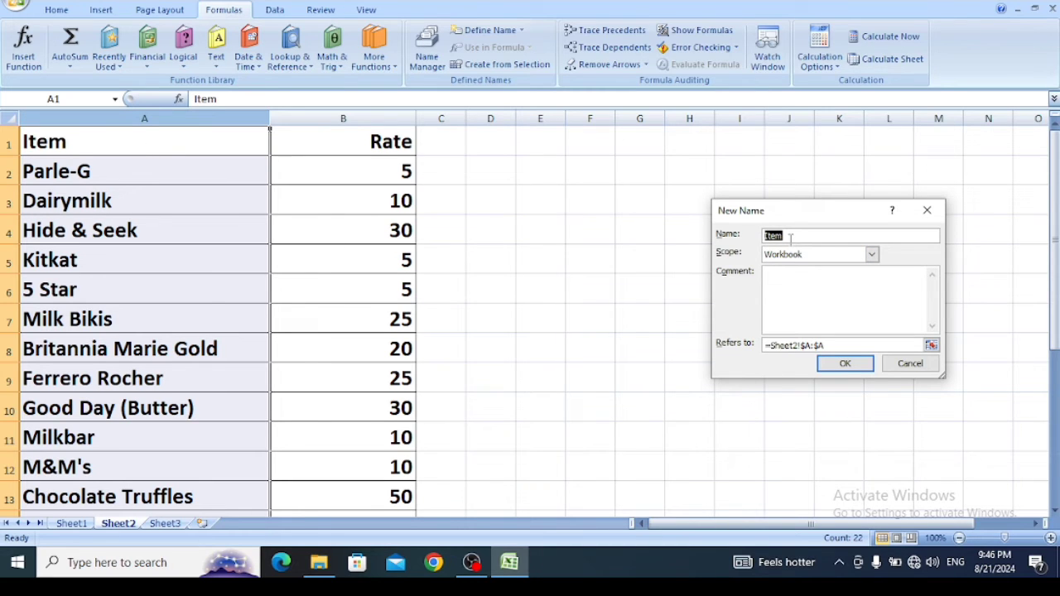
{"action": "left_click", "coordinate": [846, 369]}
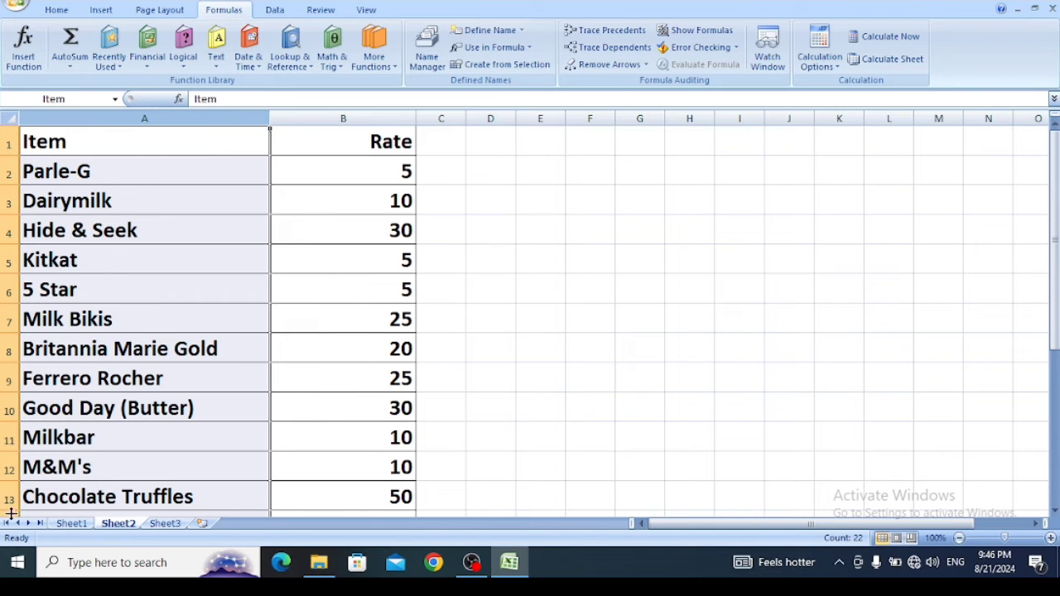
- Add list data validation with source "=item" to the first Particulars cell B14 on Sheet1, and open its drop-down list
{"action": "left_click", "coordinate": [69, 524]}
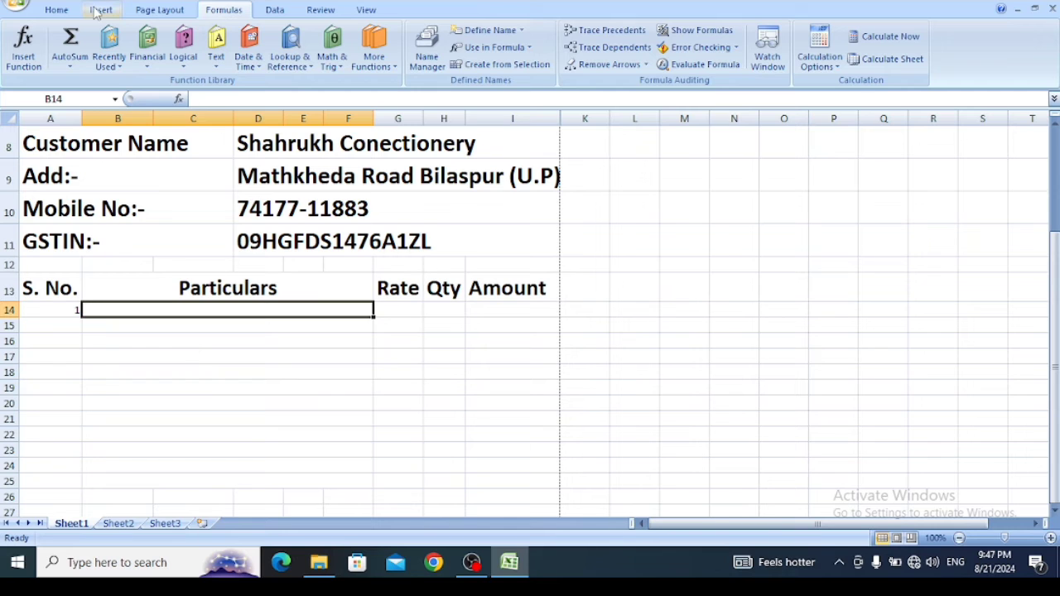
{"action": "left_click", "coordinate": [270, 12]}
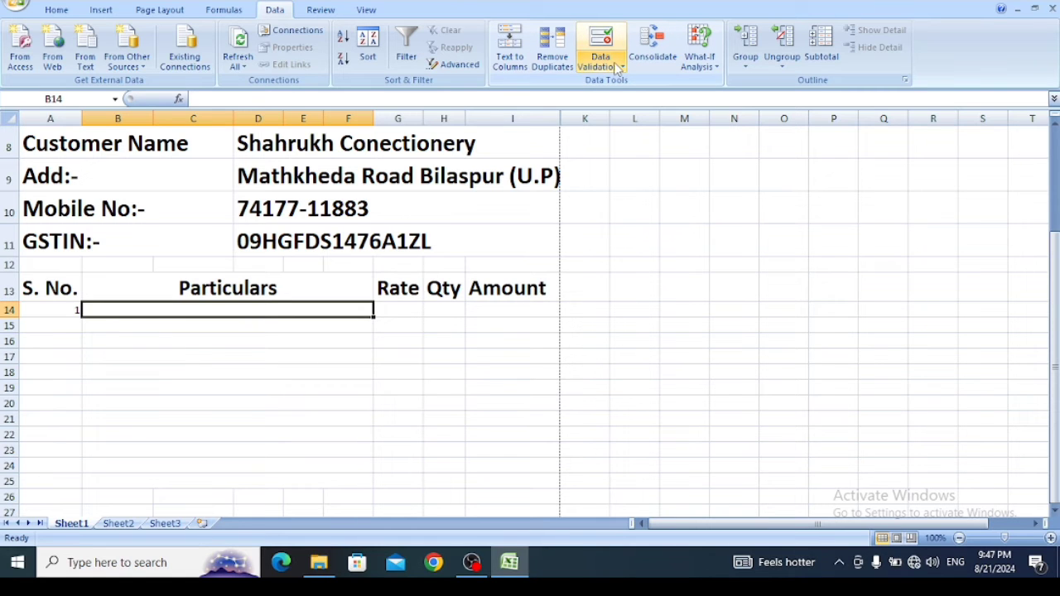
{"action": "left_click", "coordinate": [600, 41]}
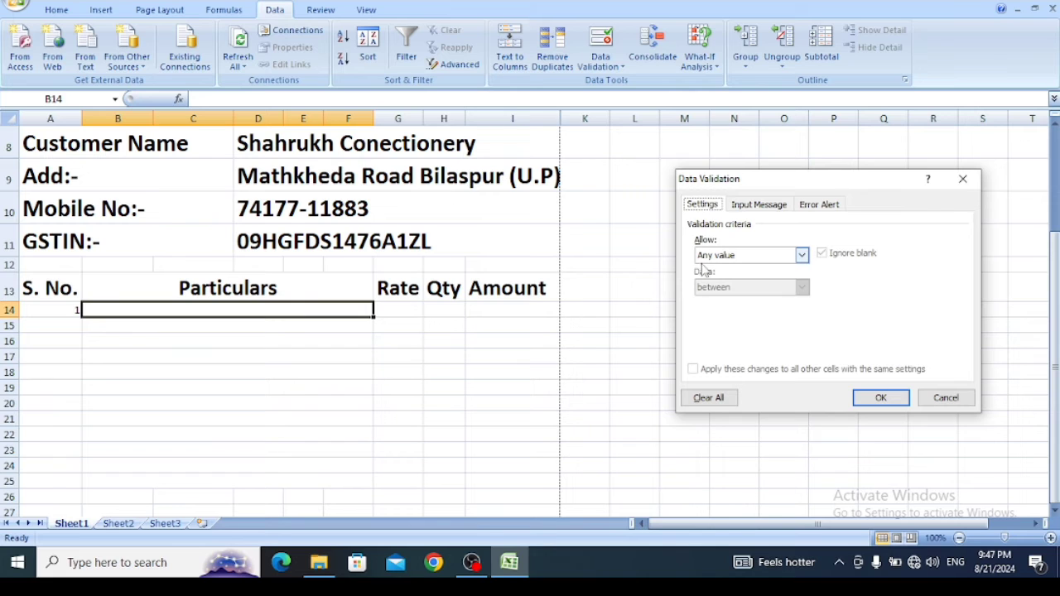
{"action": "left_click", "coordinate": [803, 258]}
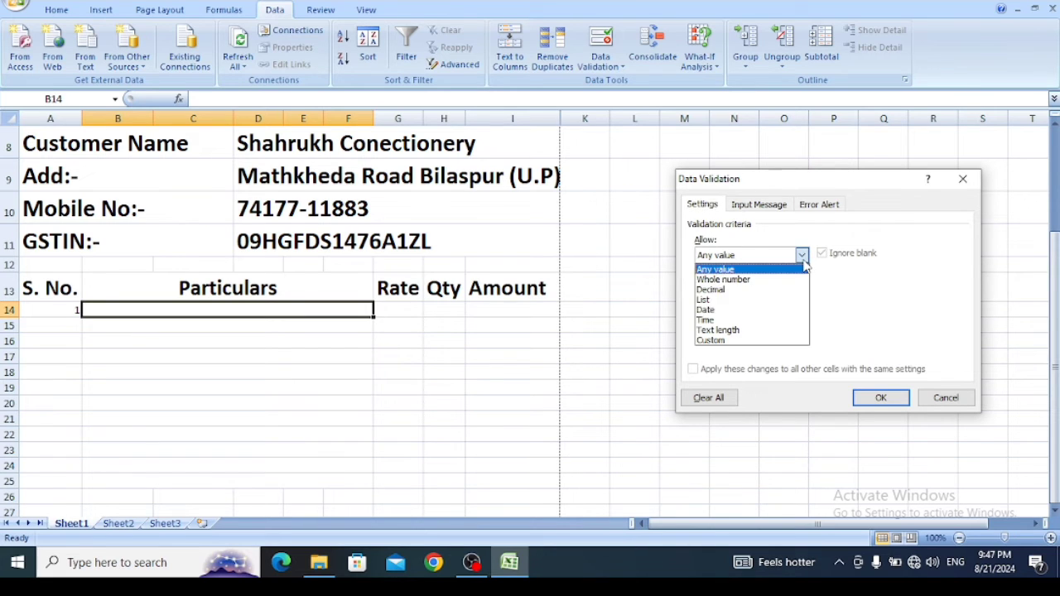
{"action": "left_click", "coordinate": [705, 301]}
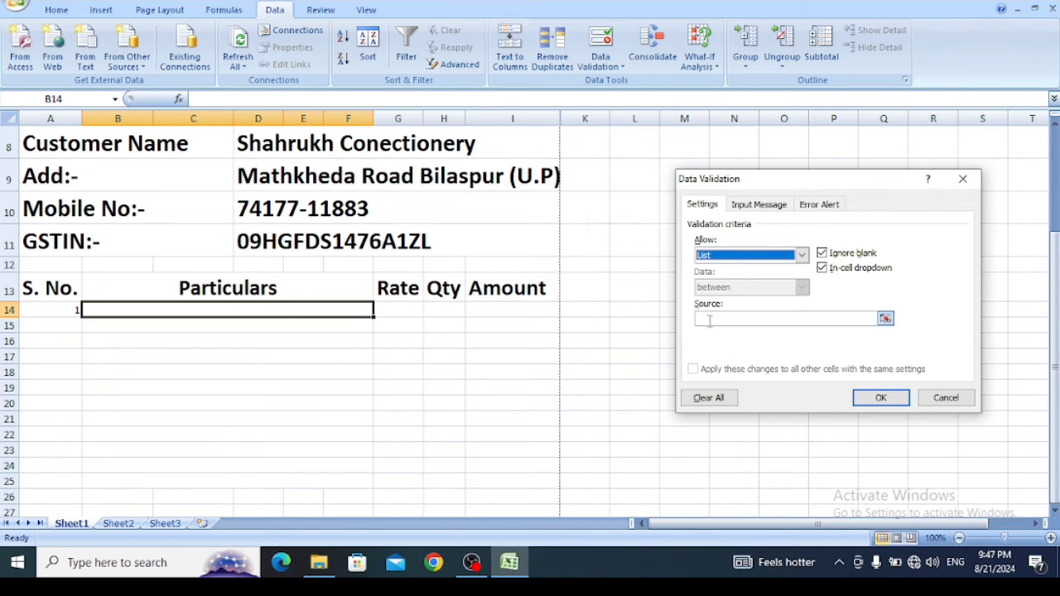
{"action": "left_click", "coordinate": [712, 319]}
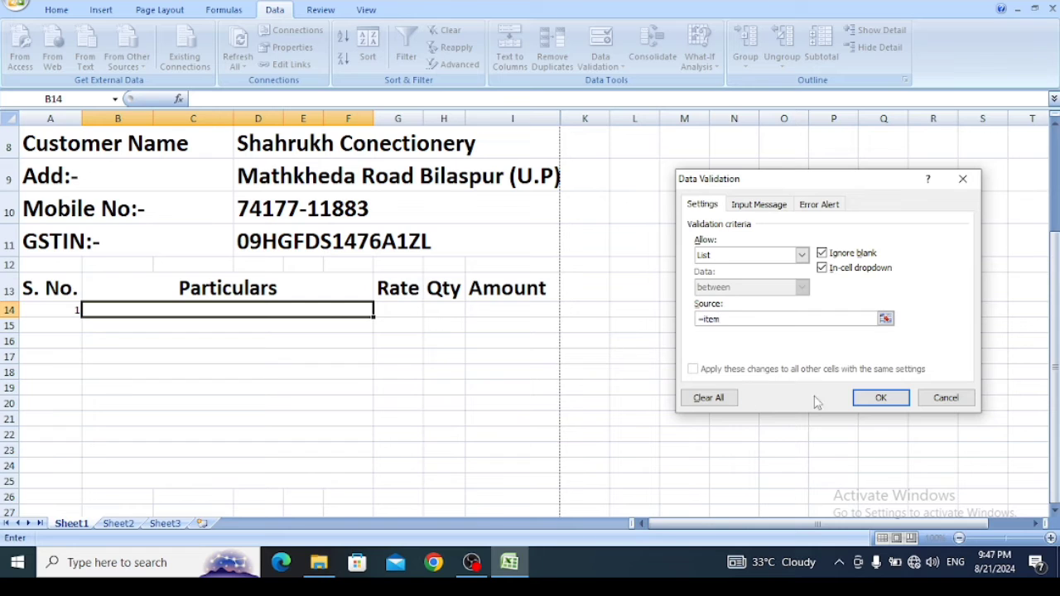
{"action": "left_click", "coordinate": [879, 399]}
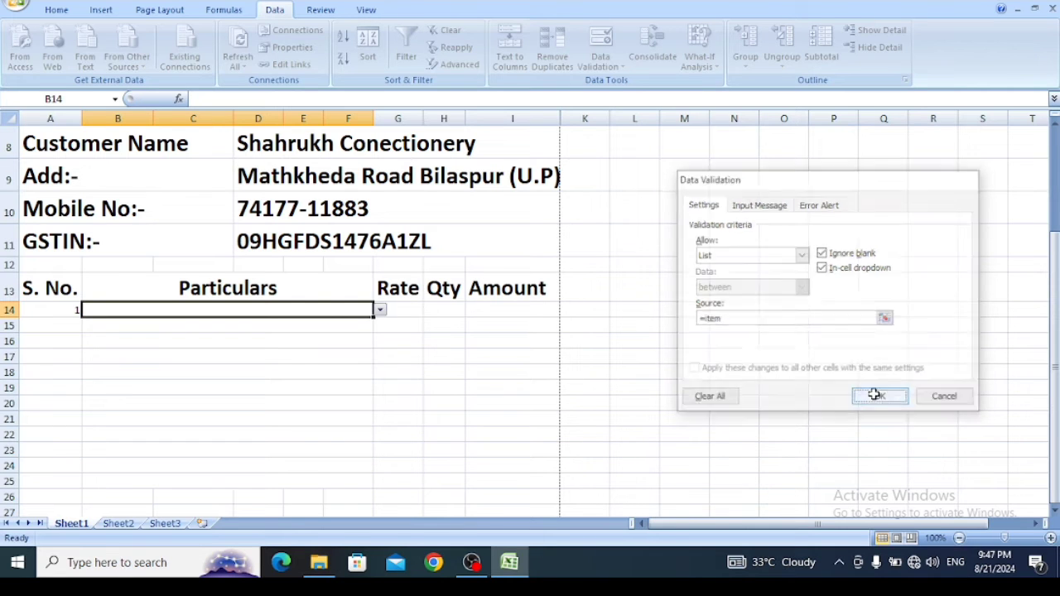
{"action": "left_click", "coordinate": [380, 312]}
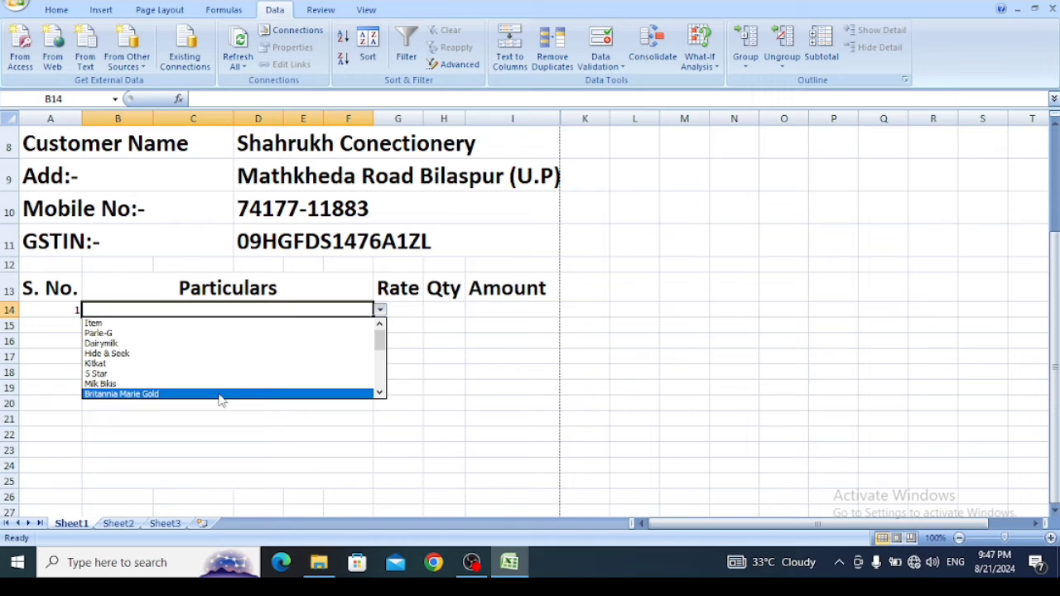
- Choose M&M's from the item drop-down in Particulars cell B14
{"action": "left_click", "coordinate": [380, 394]}
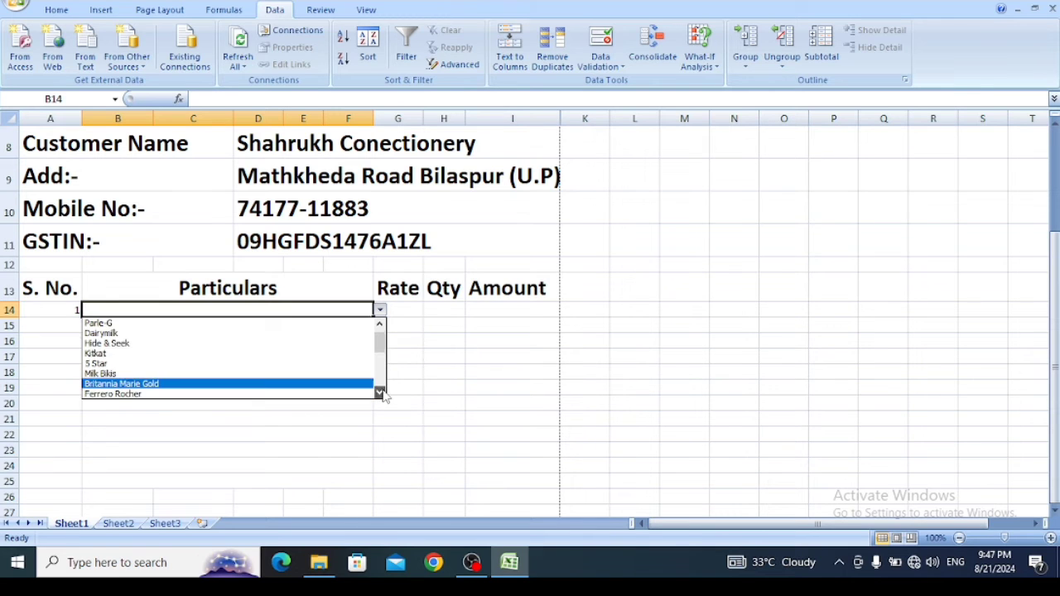
{"action": "left_click", "coordinate": [380, 395]}
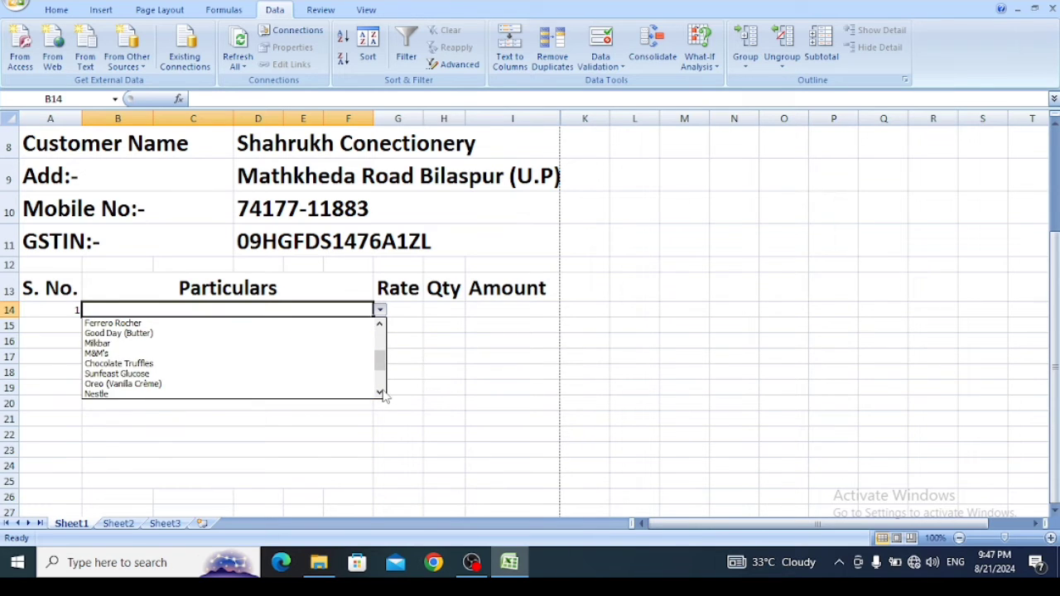
{"action": "left_click", "coordinate": [321, 356]}
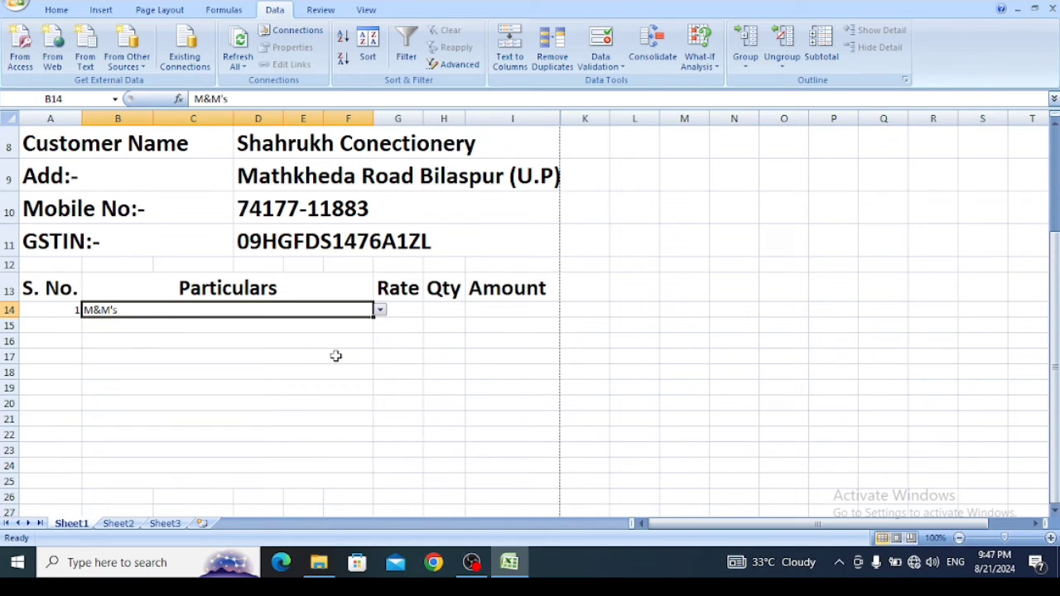
{"action": "left_click", "coordinate": [335, 355]}
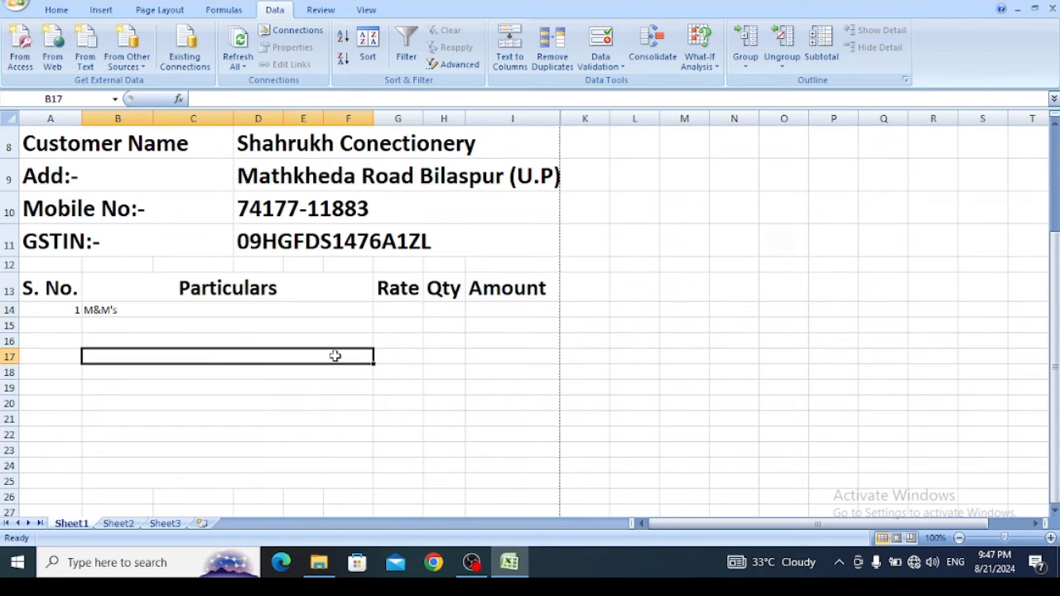
- Choose Kitkat from the item drop-down in Particulars cell B14
{"action": "left_click", "coordinate": [335, 309]}
{"action": "left_click", "coordinate": [379, 309]}
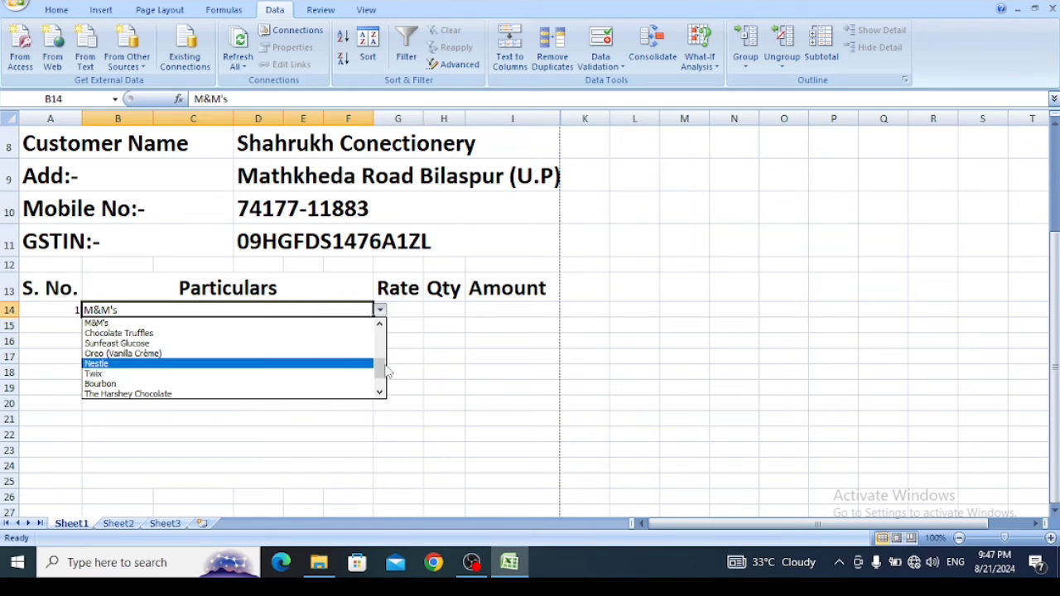
{"action": "left_click_drag", "start_coordinate": [382, 371], "coordinate": [379, 332]}
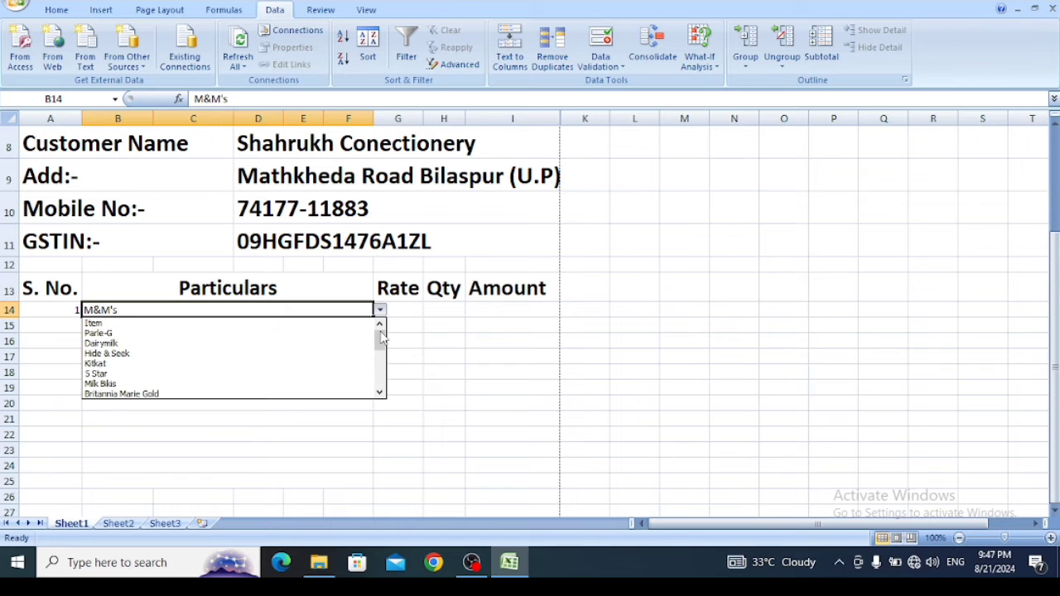
{"action": "left_click", "coordinate": [97, 365]}
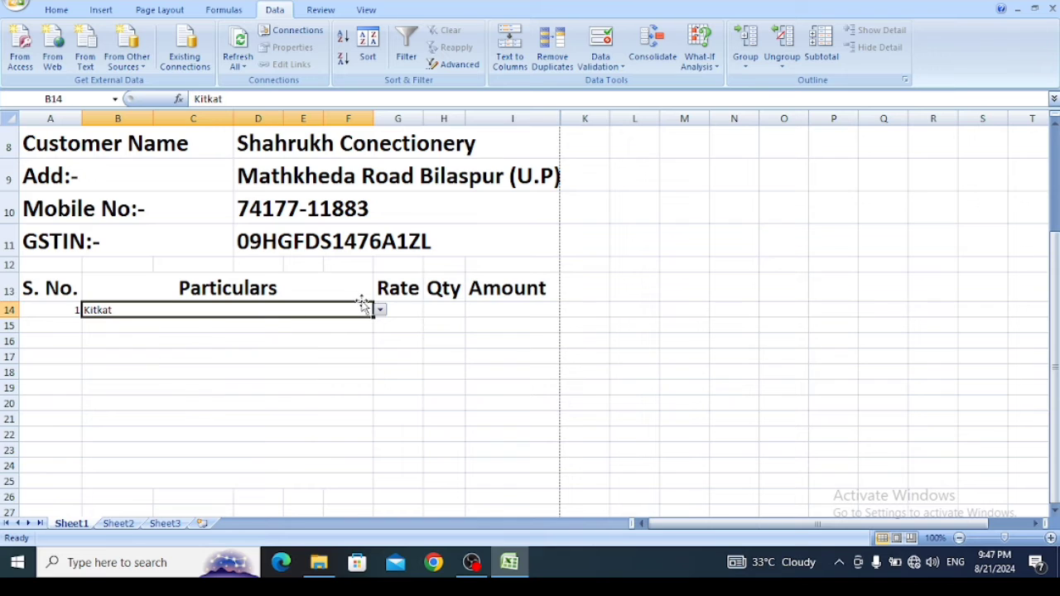
{"action": "left_click", "coordinate": [410, 308]}
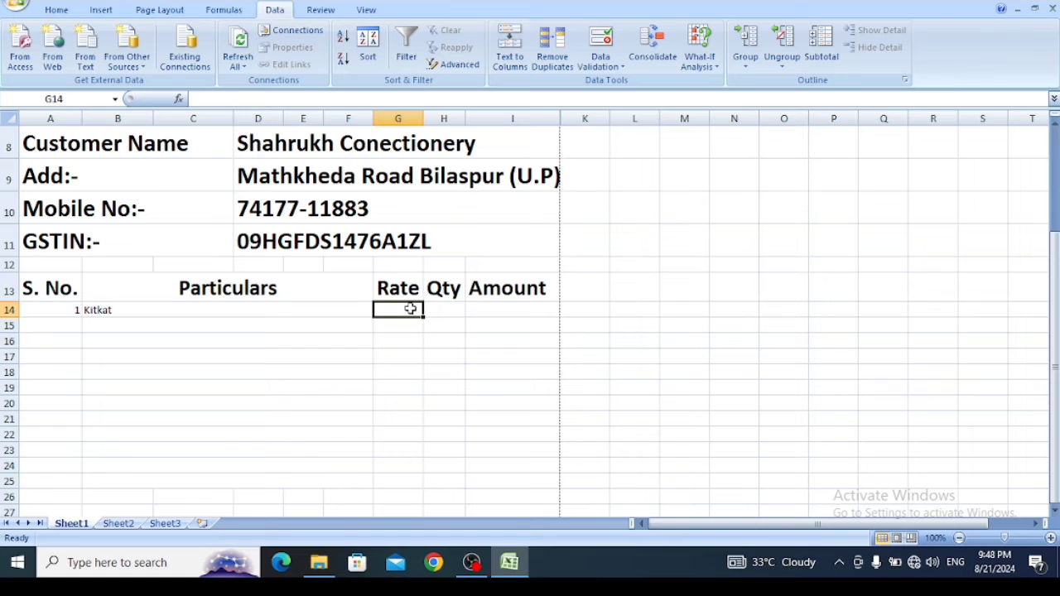
{"action": "left_click", "coordinate": [304, 313]}
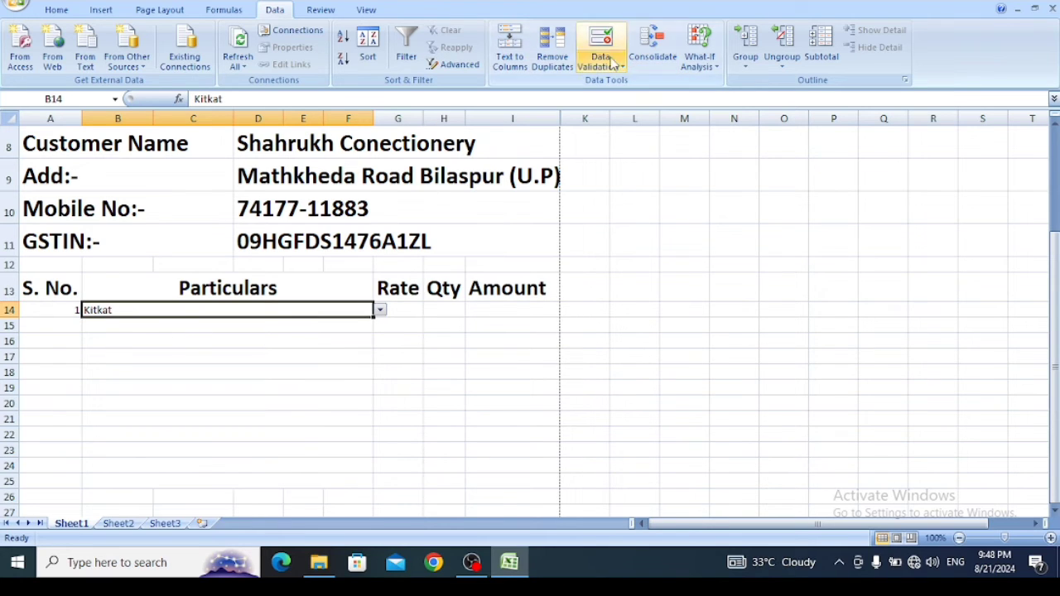
{"action": "left_click", "coordinate": [116, 326]}
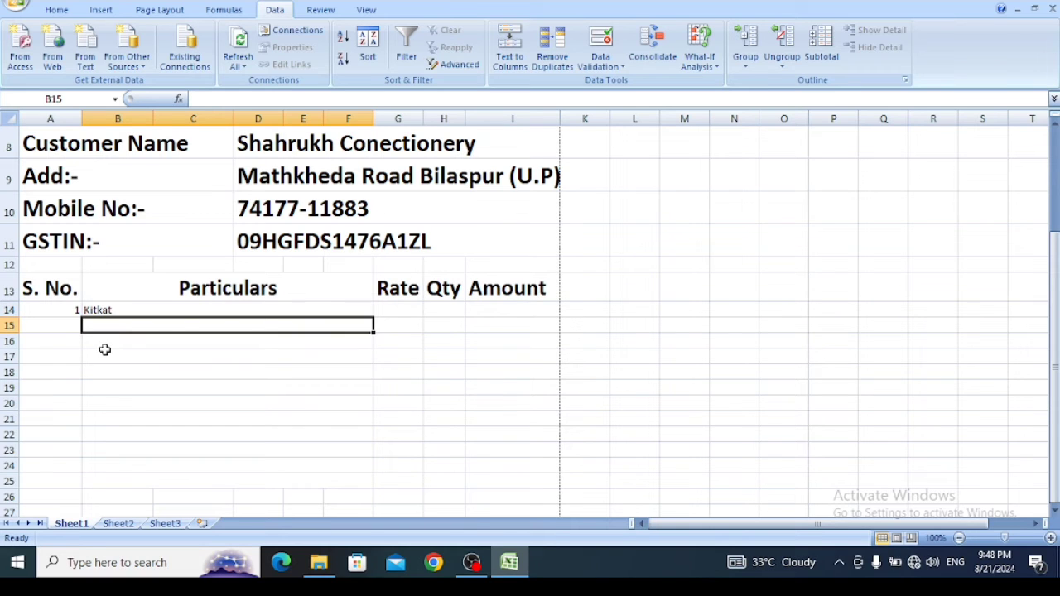
{"action": "left_click", "coordinate": [358, 339]}
- Fill the B14 drop-down down the Particulars column to row 25 and clear the copied text from rows 15 to 25
{"action": "left_click", "coordinate": [334, 312]}
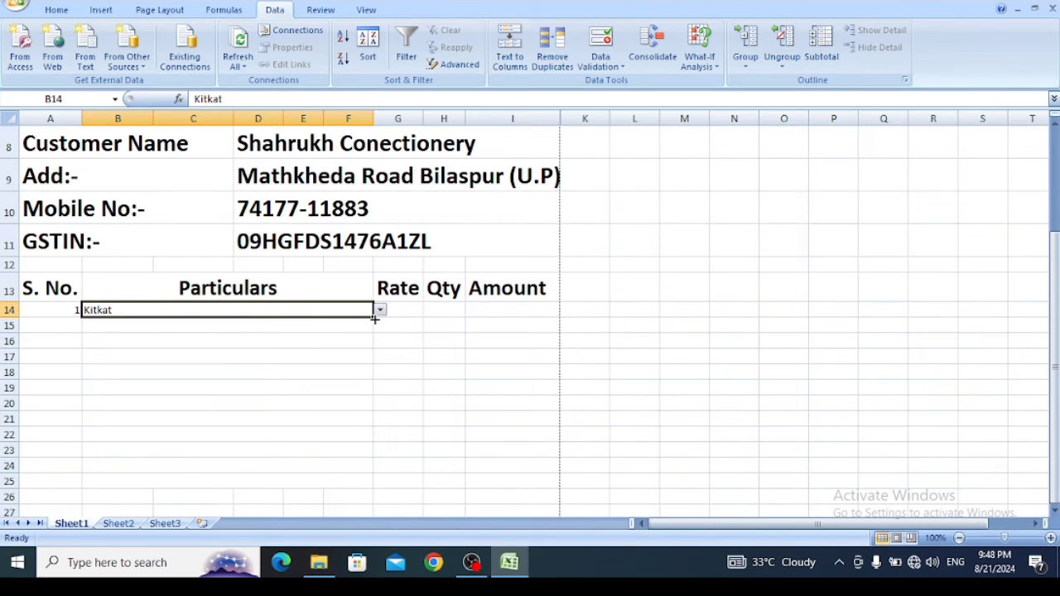
{"action": "left_click_drag", "start_coordinate": [375, 318], "coordinate": [370, 484]}
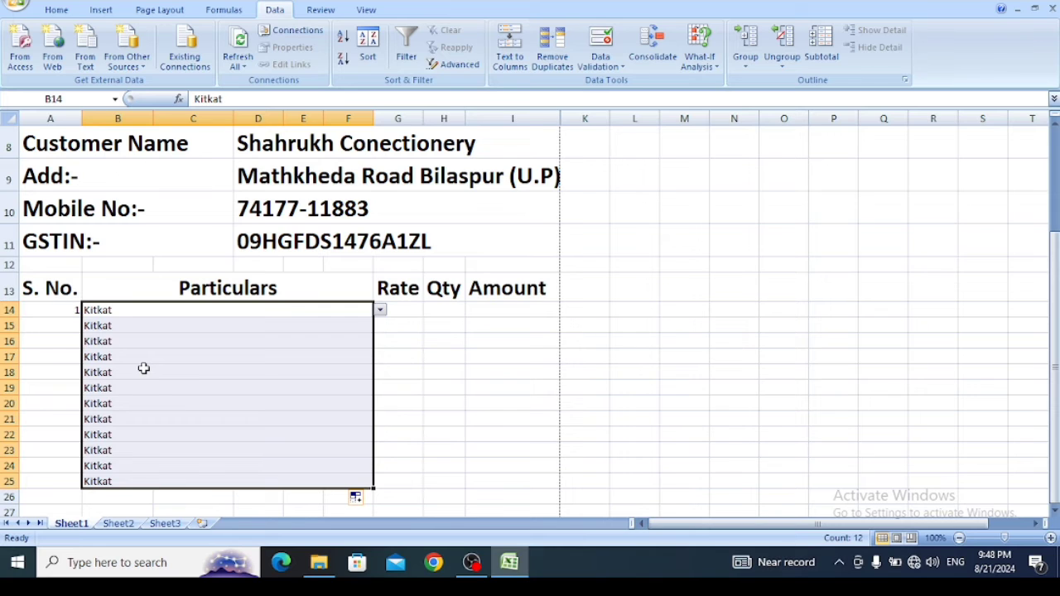
{"action": "left_click", "coordinate": [127, 325]}
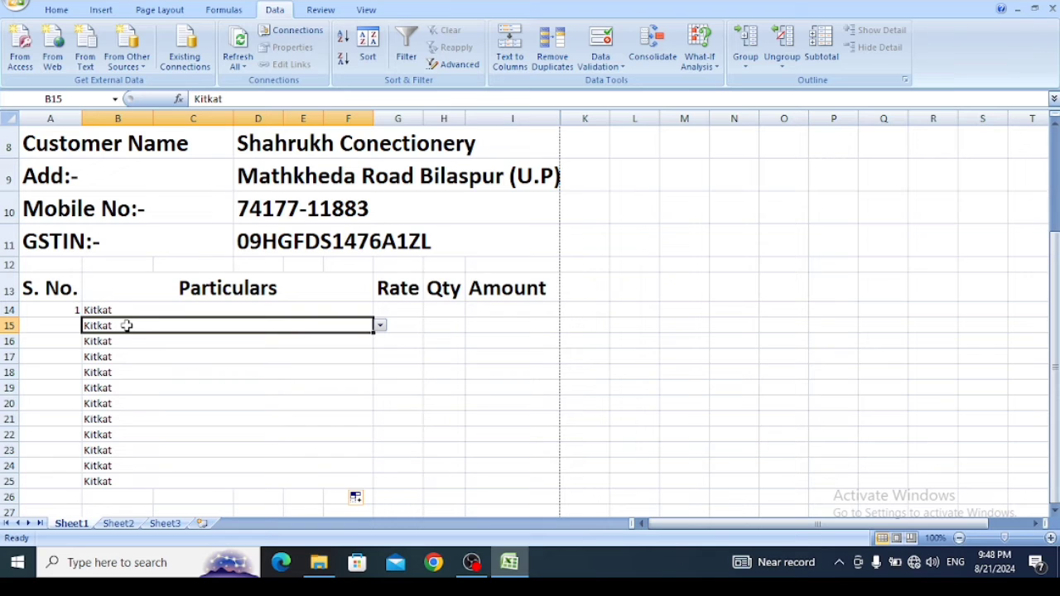
{"action": "left_click_drag", "start_coordinate": [126, 325], "coordinate": [125, 484]}
{"action": "key", "text": "Delete"}
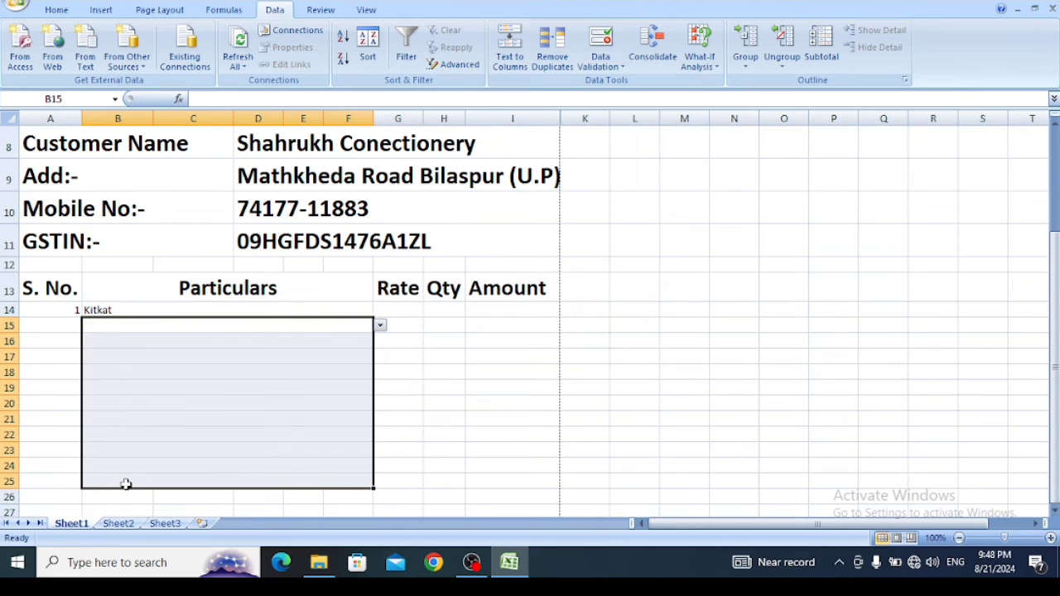
- Choose Milk Bikis in Particulars cell B15 and Hide & Seek in B16 from their item drop-downs
{"action": "left_click", "coordinate": [352, 327]}
{"action": "left_click", "coordinate": [380, 326]}
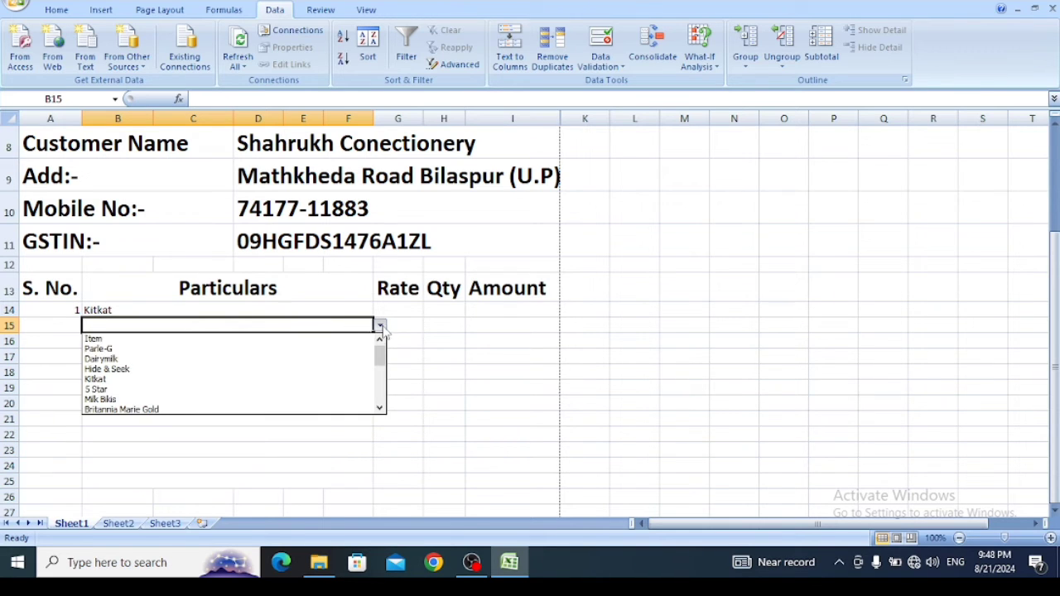
{"action": "left_click", "coordinate": [229, 400]}
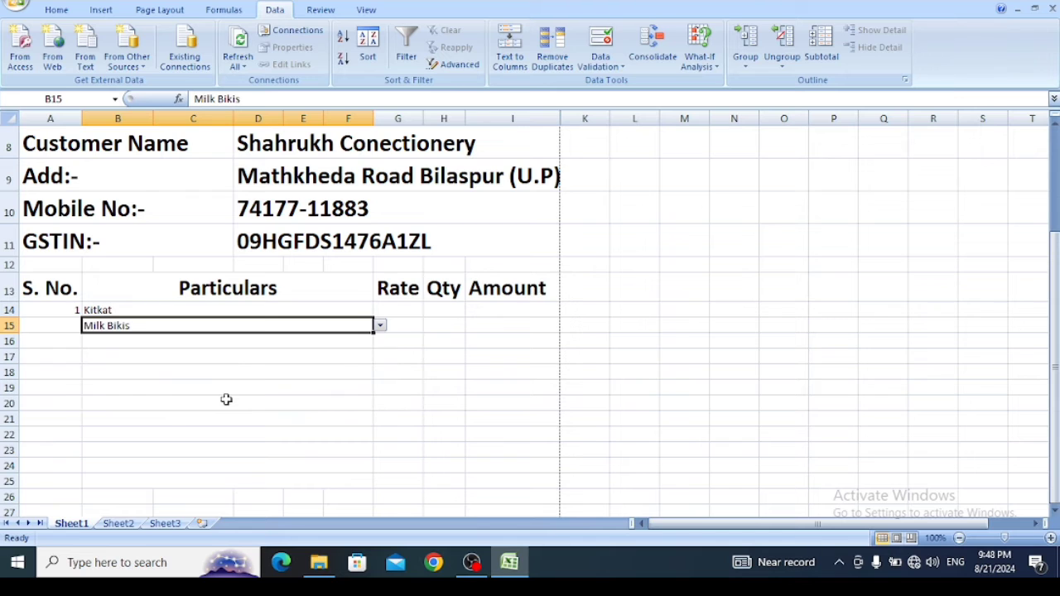
{"action": "left_click", "coordinate": [310, 342]}
{"action": "left_click", "coordinate": [381, 342]}
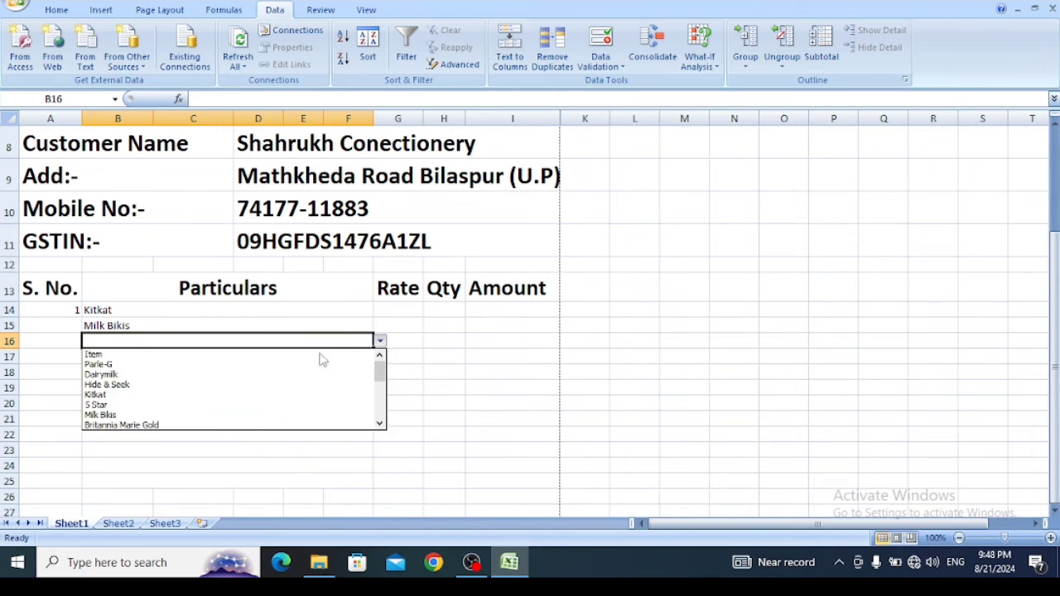
{"action": "left_click", "coordinate": [195, 385]}
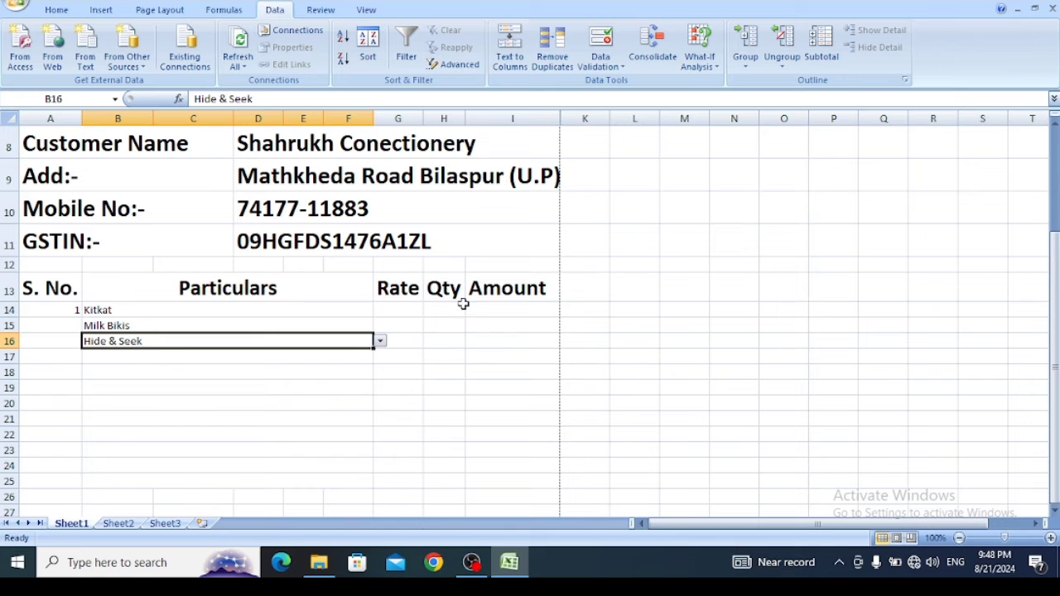
- Enter serial numbers 2 and 3 in cells A15 and A16 under the S. No. heading
{"action": "left_click", "coordinate": [413, 313]}
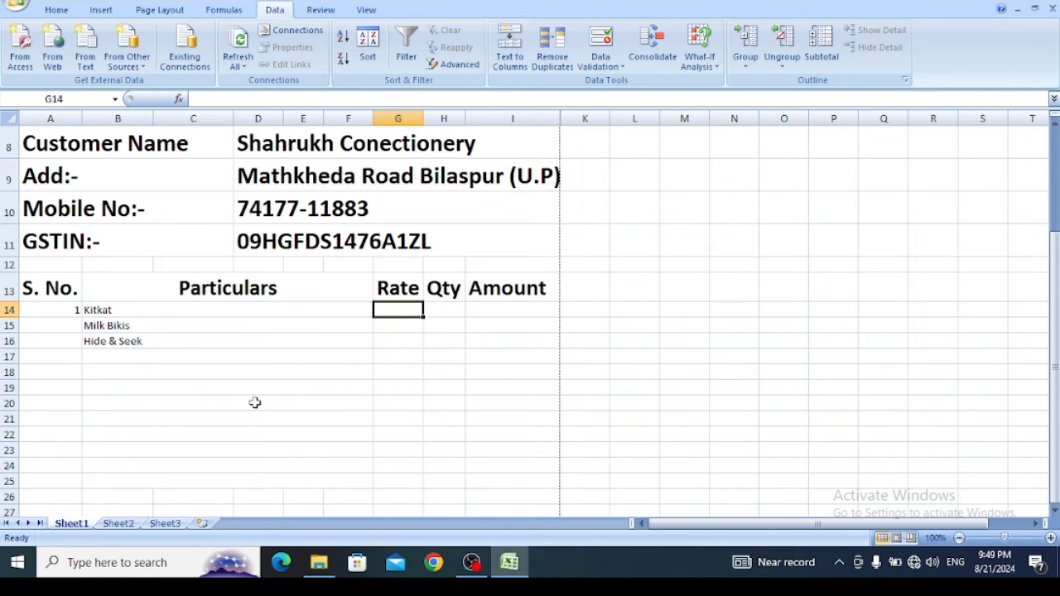
{"action": "left_click", "coordinate": [58, 326]}
{"action": "type", "text": "2"}
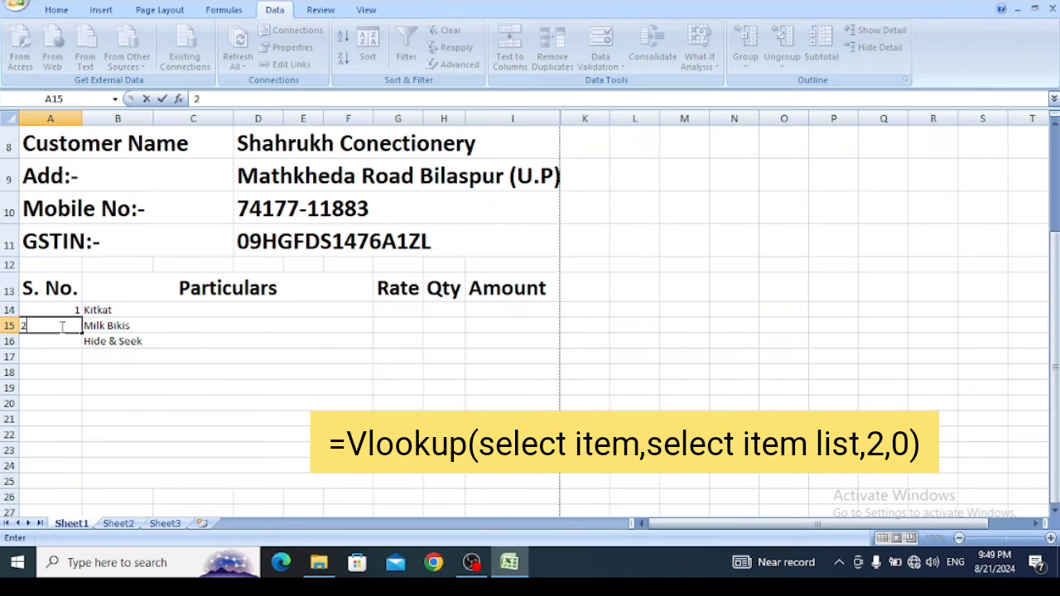
{"action": "left_click", "coordinate": [71, 346]}
{"action": "type", "text": "2"}
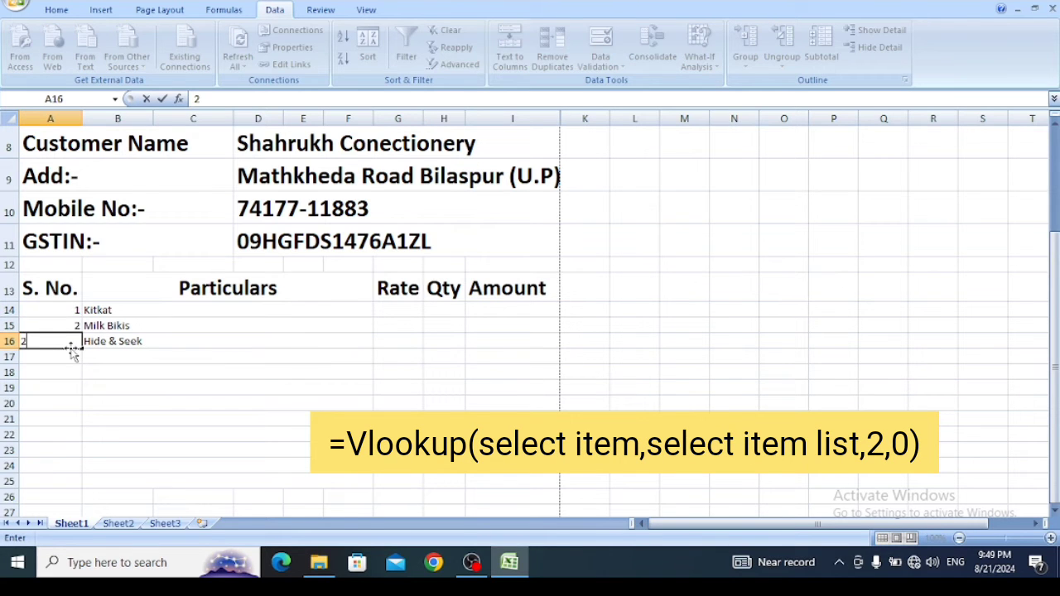
{"action": "key", "text": "BackSpace"}
{"action": "type", "text": "3"}
- Enter the formula =VLOOKUP(B14,Sheet2!A1:B22,2,0) in the first Rate cell G14 on Sheet1
{"action": "left_click", "coordinate": [388, 307]}
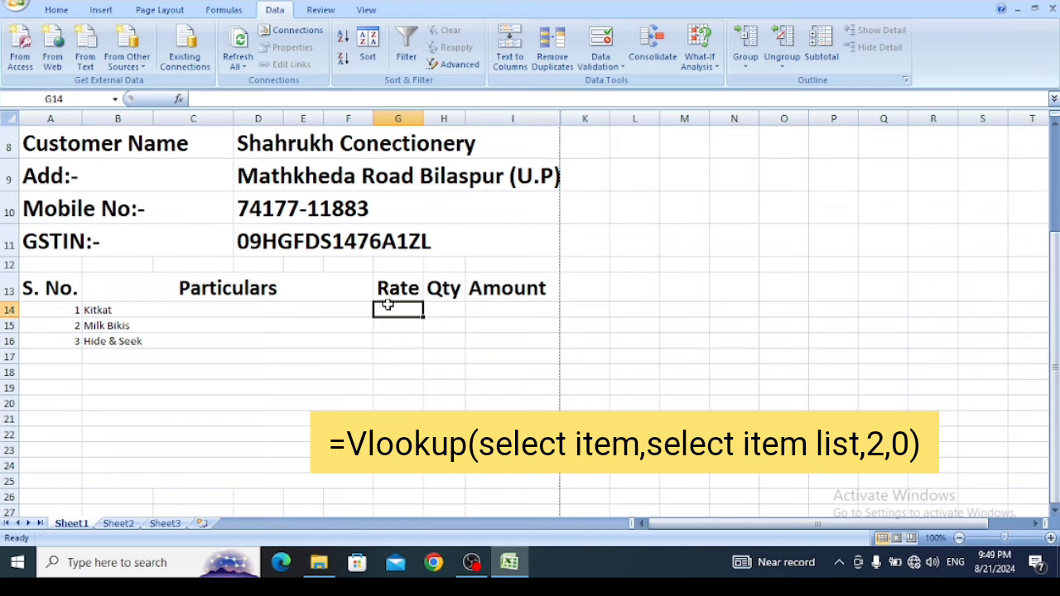
{"action": "type", "text": "=v"}
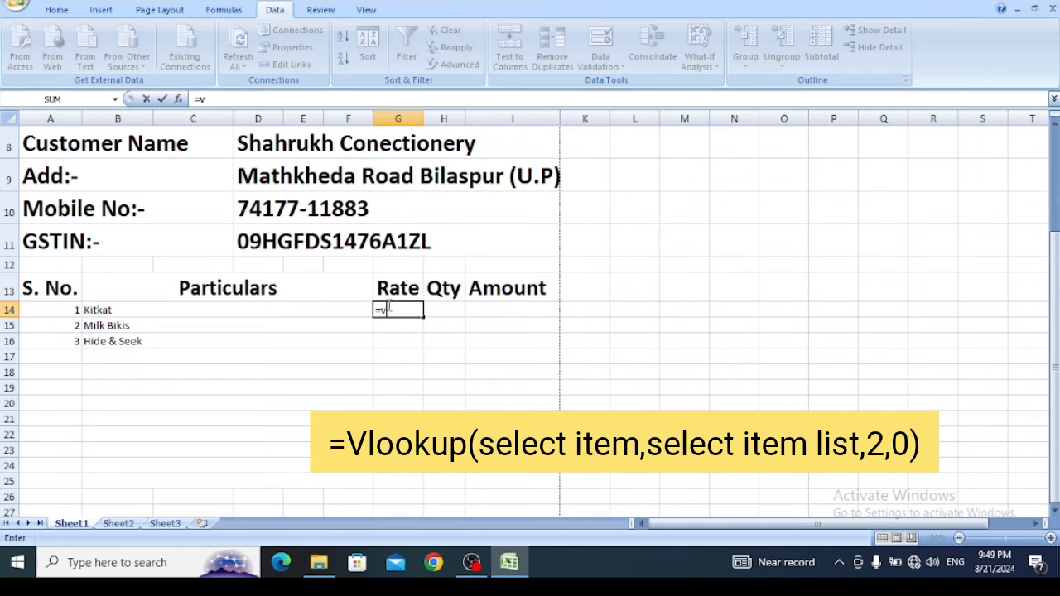
{"action": "type", "text": "l"}
{"action": "key", "text": "Tab"}
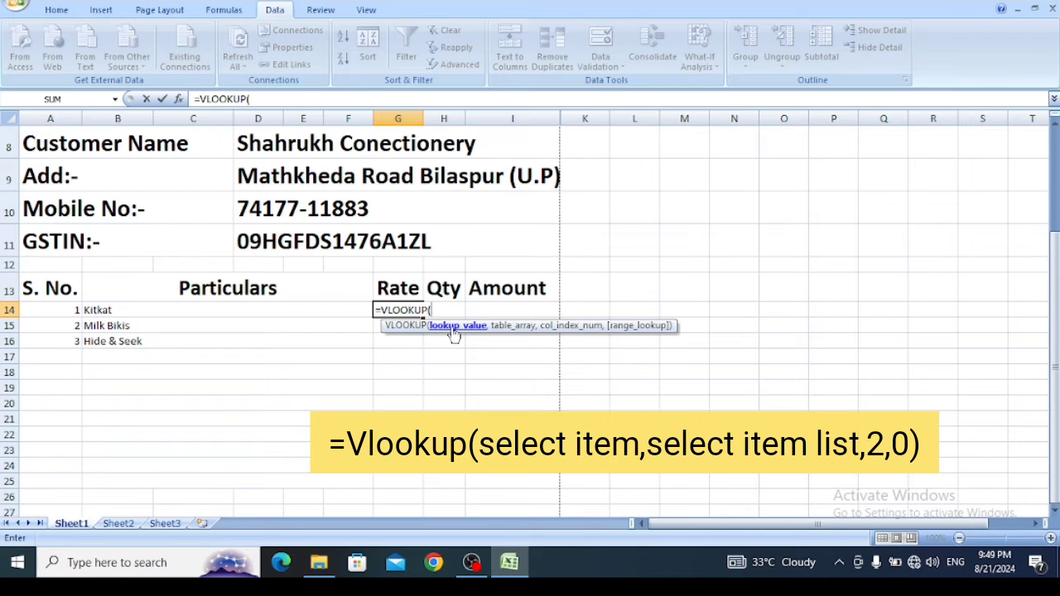
{"action": "left_click", "coordinate": [329, 308]}
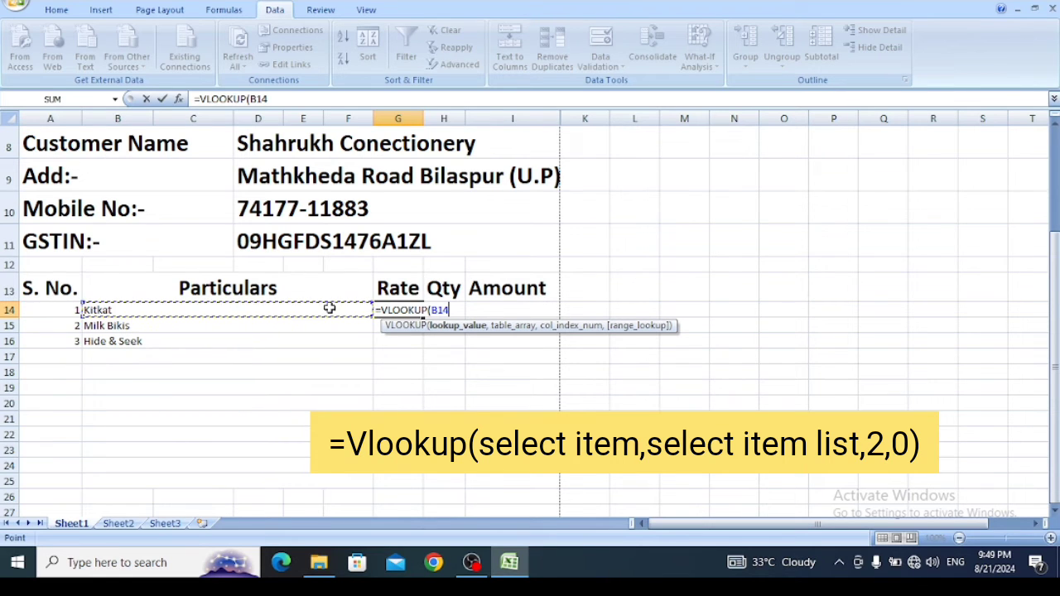
{"action": "type", "text": ","}
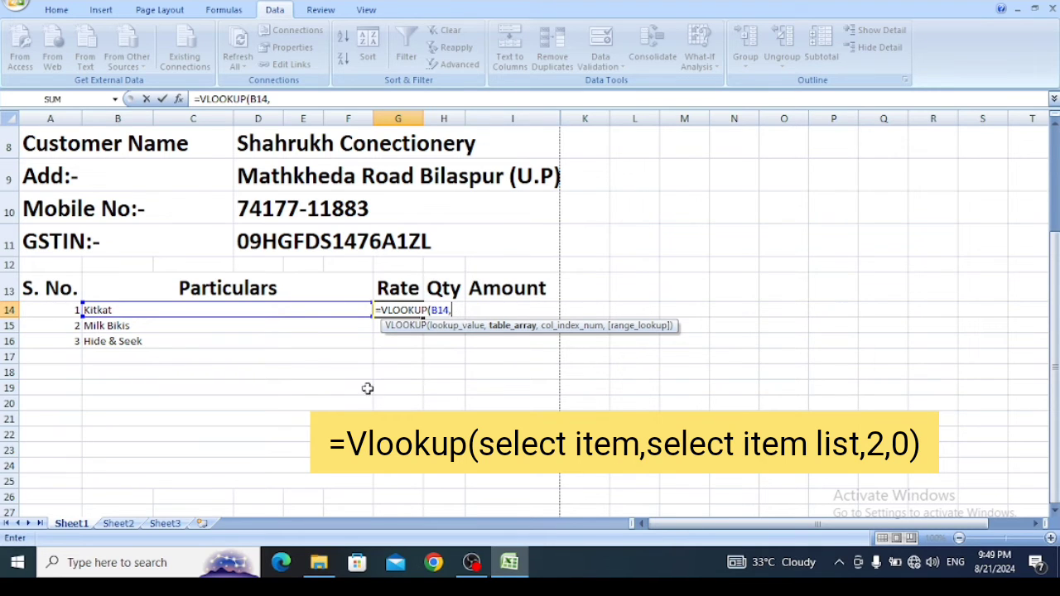
{"action": "left_click", "coordinate": [118, 523]}
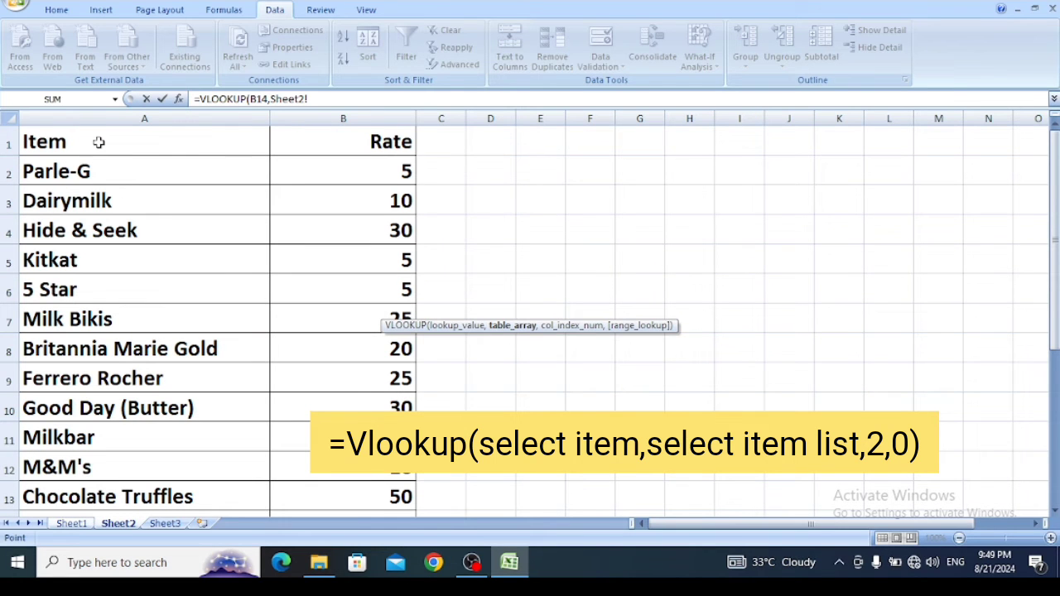
{"action": "left_click_drag", "start_coordinate": [99, 142], "coordinate": [344, 473]}
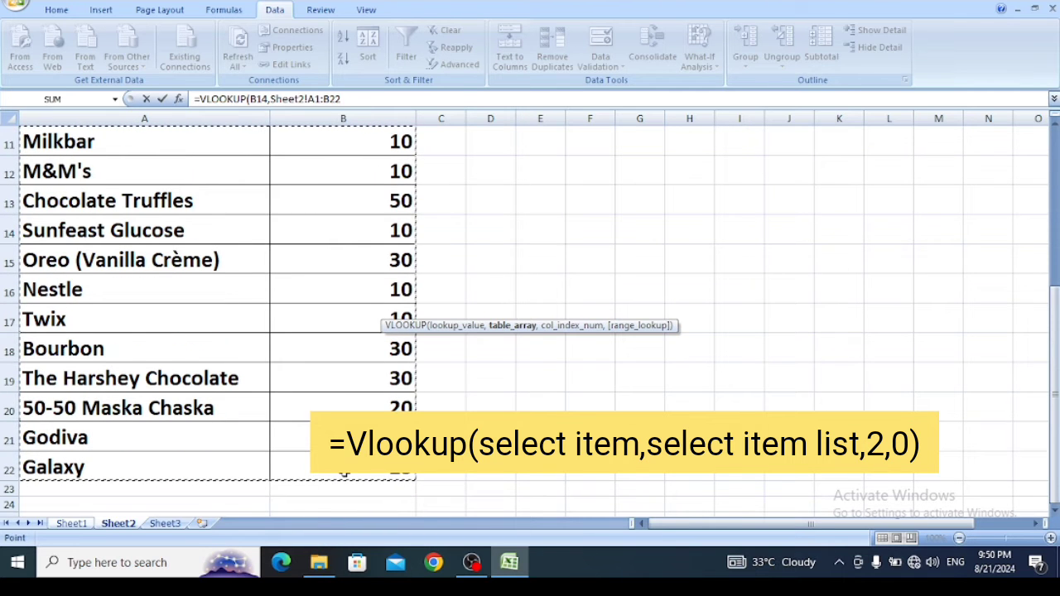
{"action": "type", "text": ","}
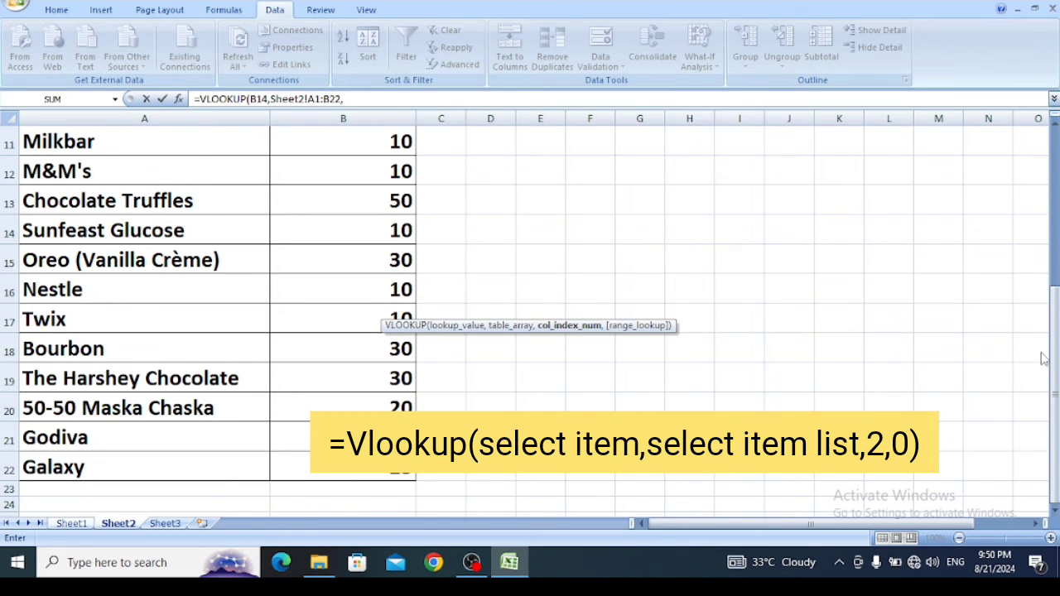
{"action": "left_click_drag", "start_coordinate": [1056, 357], "coordinate": [1051, 189]}
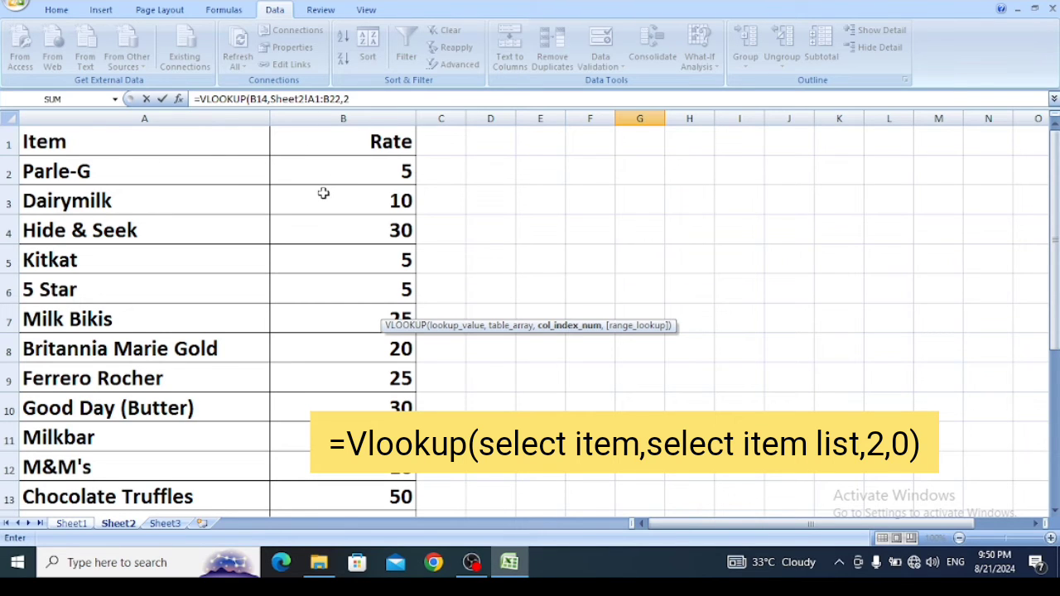
{"action": "type", "text": ","}
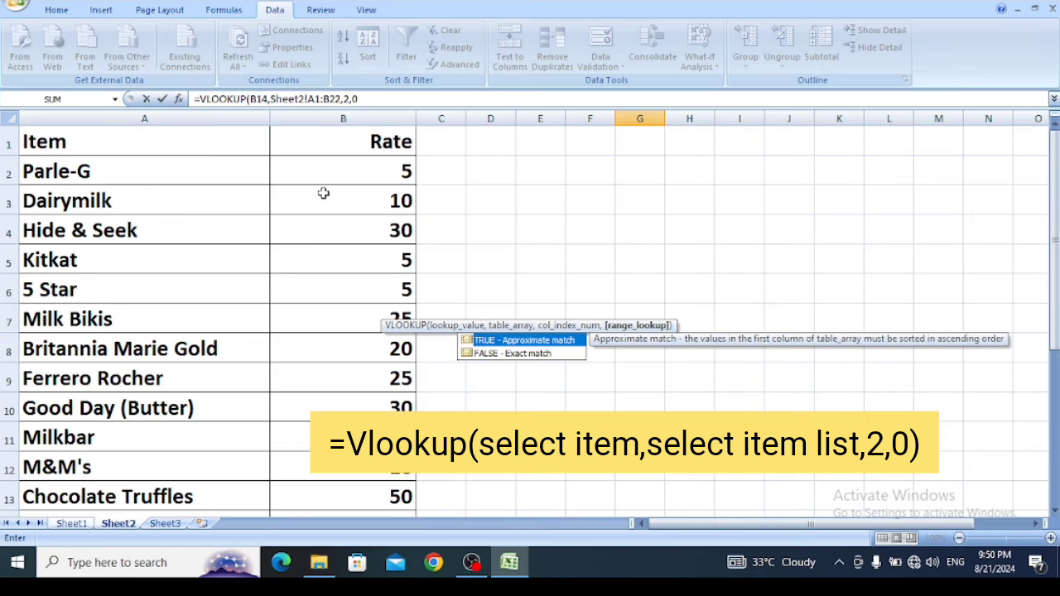
{"action": "type", "text": "0)"}
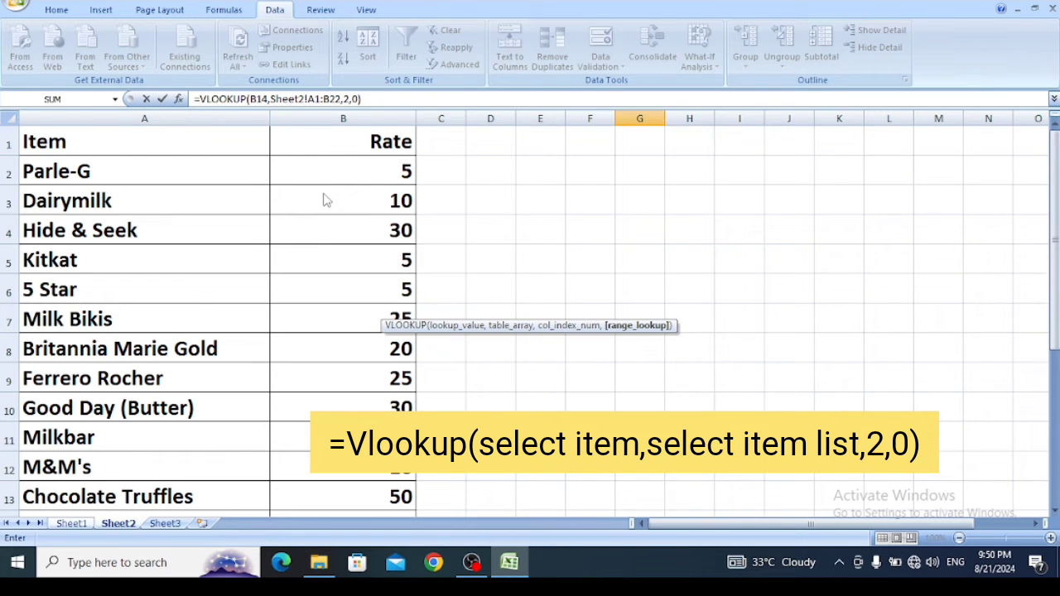
{"action": "key", "text": "Return"}
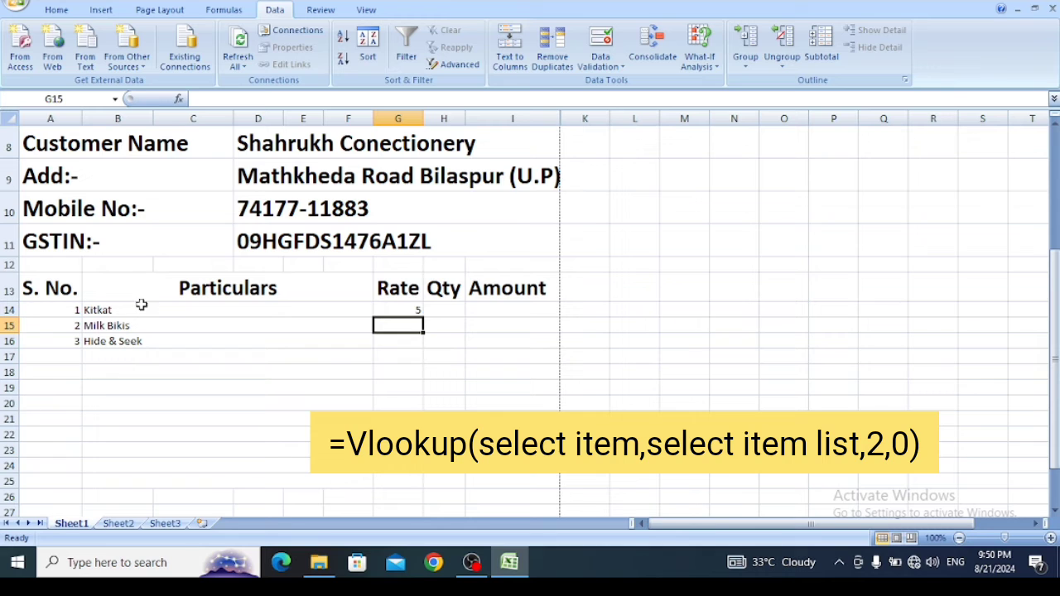
- Review the lookup formula in Rate cell G14 and compare its result with the Kitkat rate in the Sheet2 price list
{"action": "left_click", "coordinate": [378, 312]}
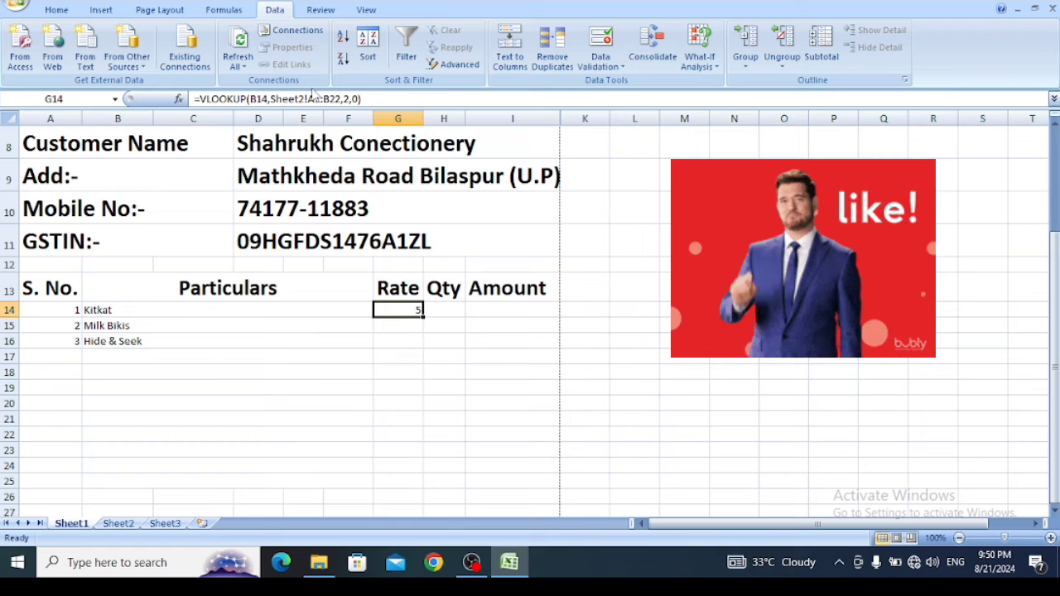
{"action": "left_click", "coordinate": [384, 99]}
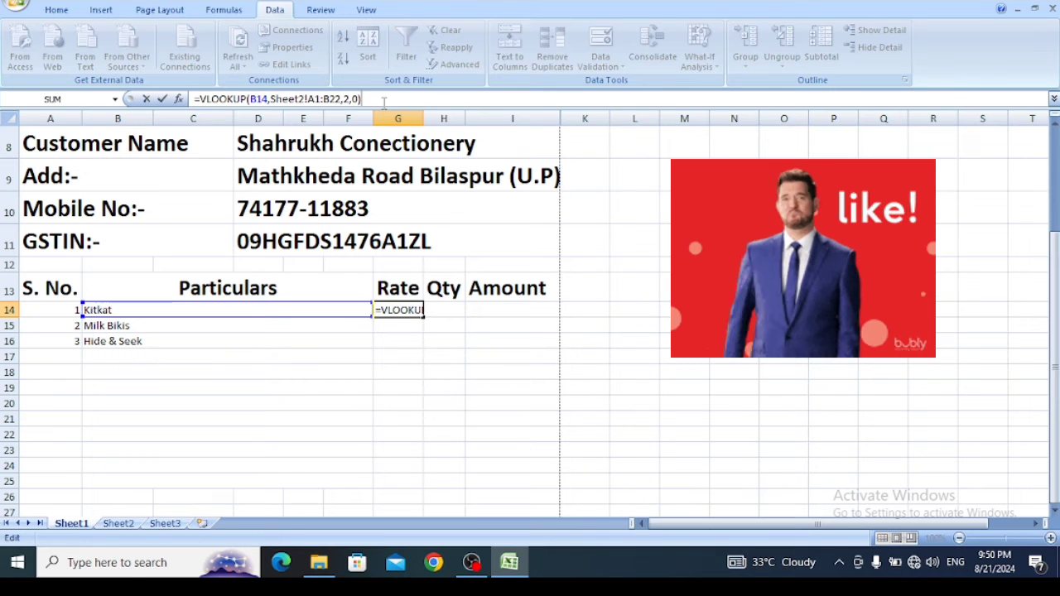
{"action": "key", "text": "Return"}
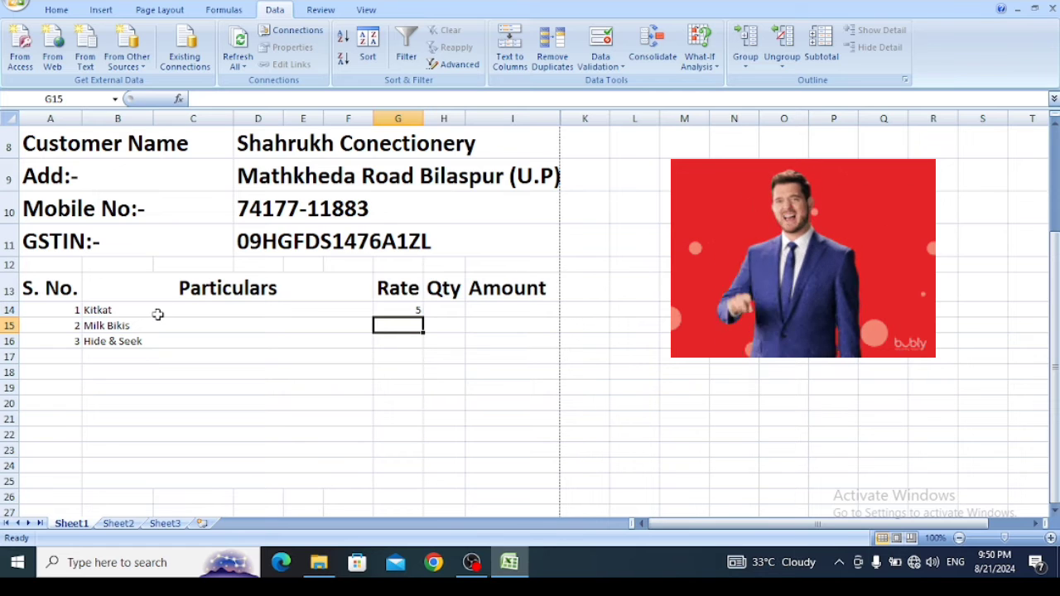
{"action": "left_click", "coordinate": [126, 525]}
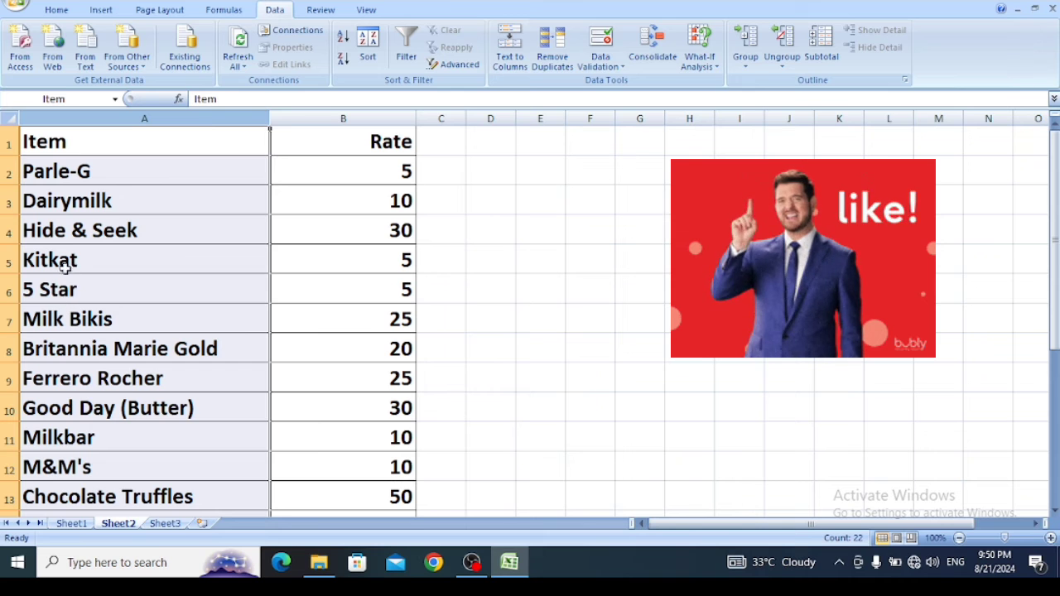
{"action": "left_click", "coordinate": [336, 261]}
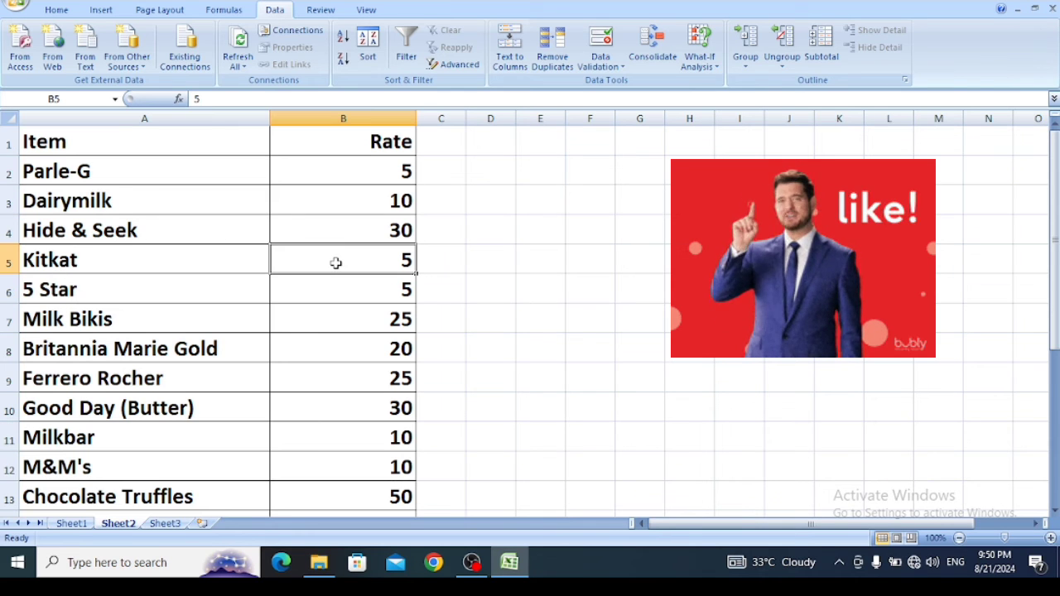
{"action": "left_click", "coordinate": [73, 525]}
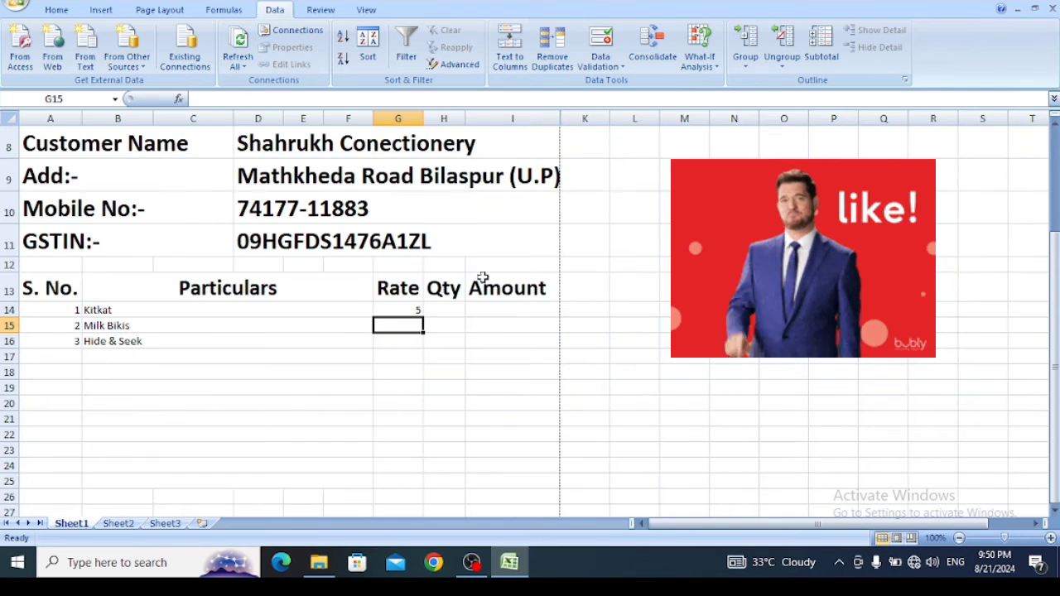
- Fill the G14 lookup formula down the Rate column to G16 and check the copied formulas in G15 and G16
{"action": "left_click", "coordinate": [415, 310]}
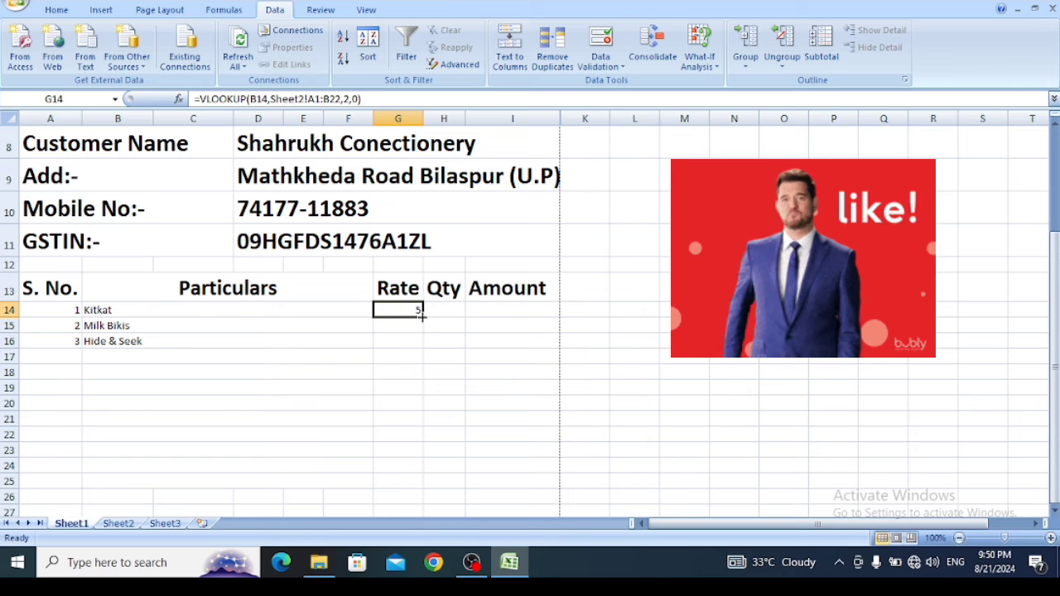
{"action": "left_click_drag", "start_coordinate": [421, 315], "coordinate": [418, 344]}
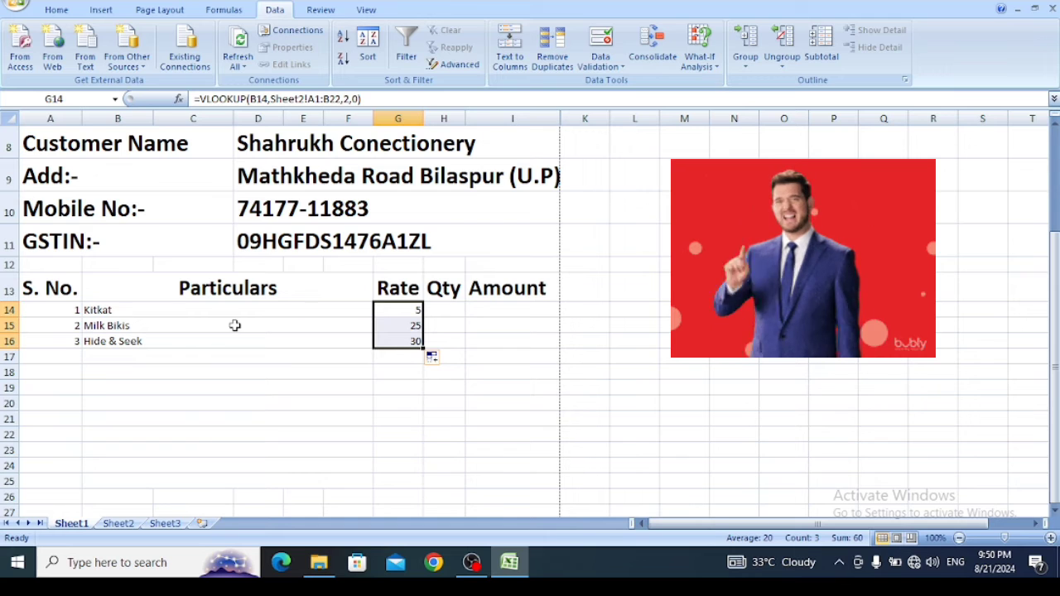
{"action": "left_click", "coordinate": [390, 328]}
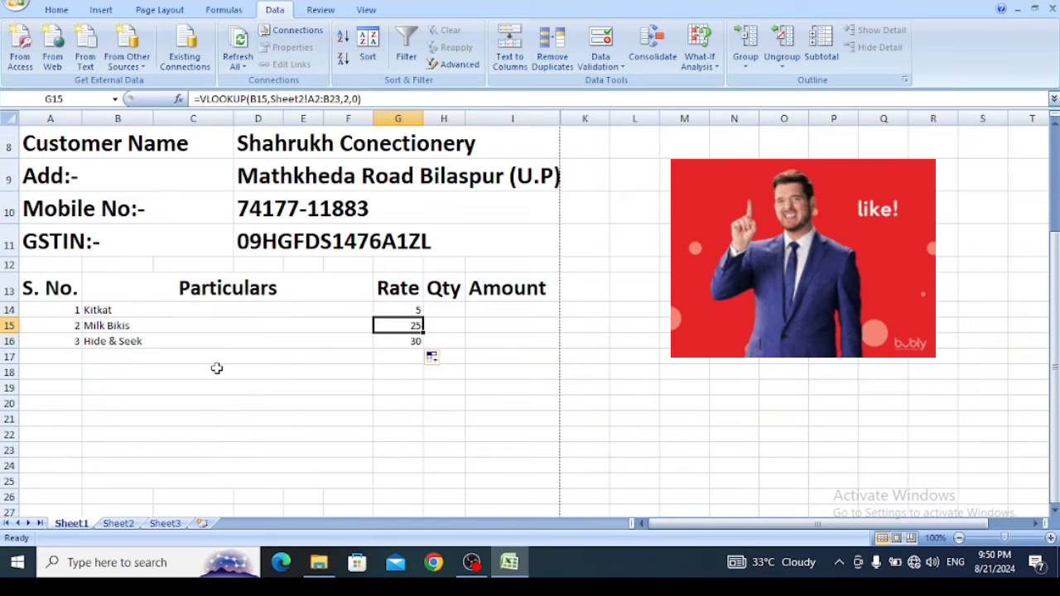
{"action": "left_click", "coordinate": [412, 340]}
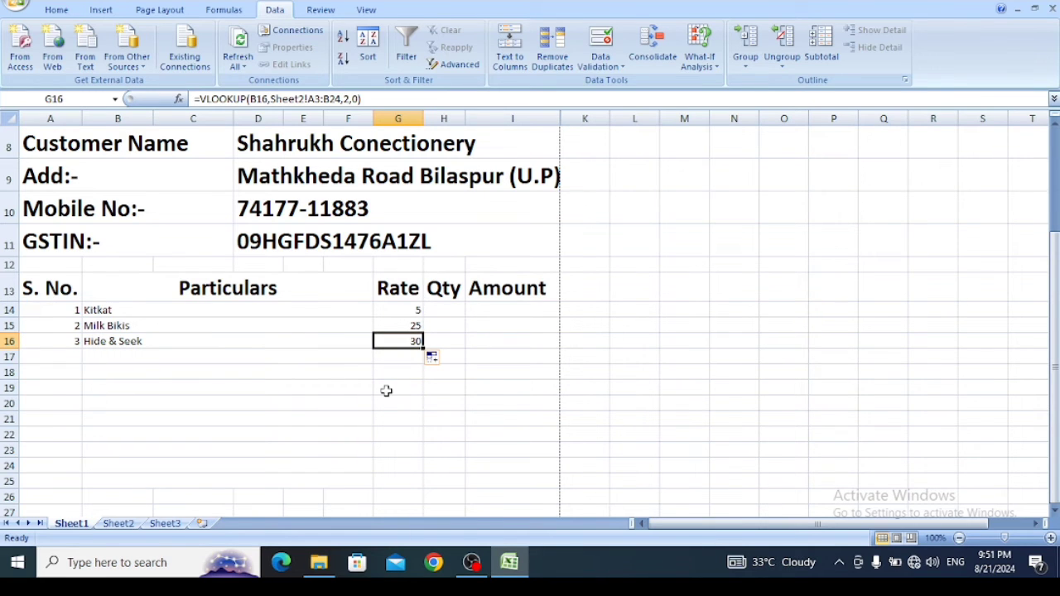
- Fill the G14 lookup formula down the Rate column to G25
{"action": "left_click", "coordinate": [411, 311]}
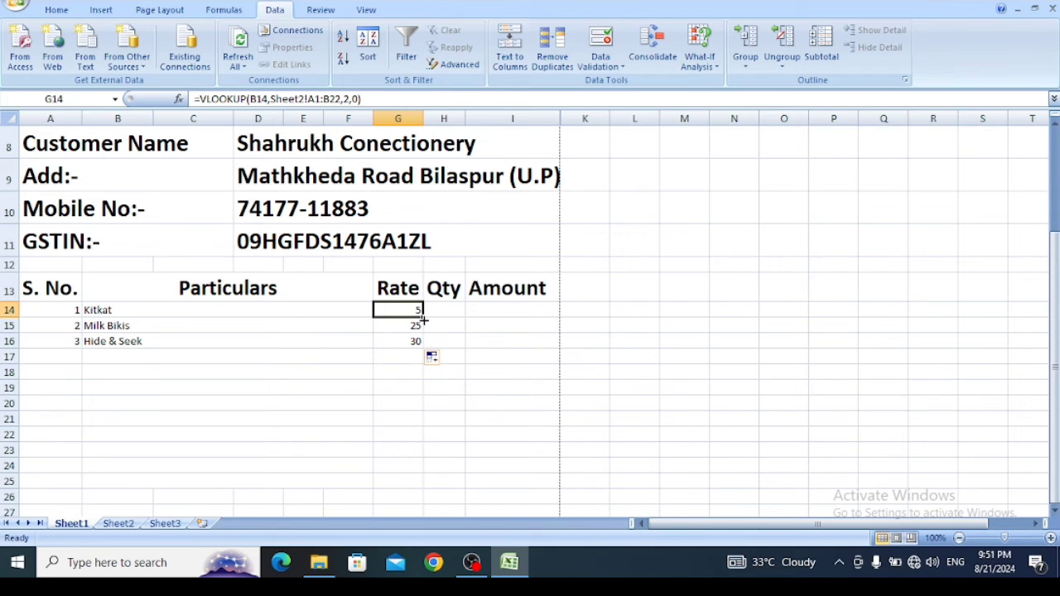
{"action": "left_click_drag", "start_coordinate": [422, 318], "coordinate": [398, 490]}
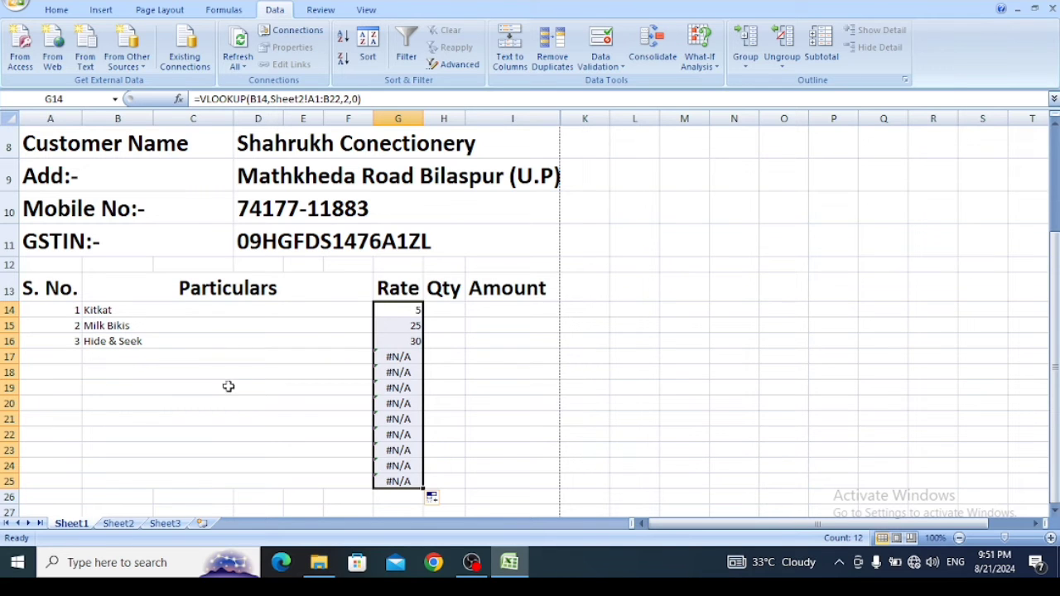
{"action": "left_click", "coordinate": [168, 357]}
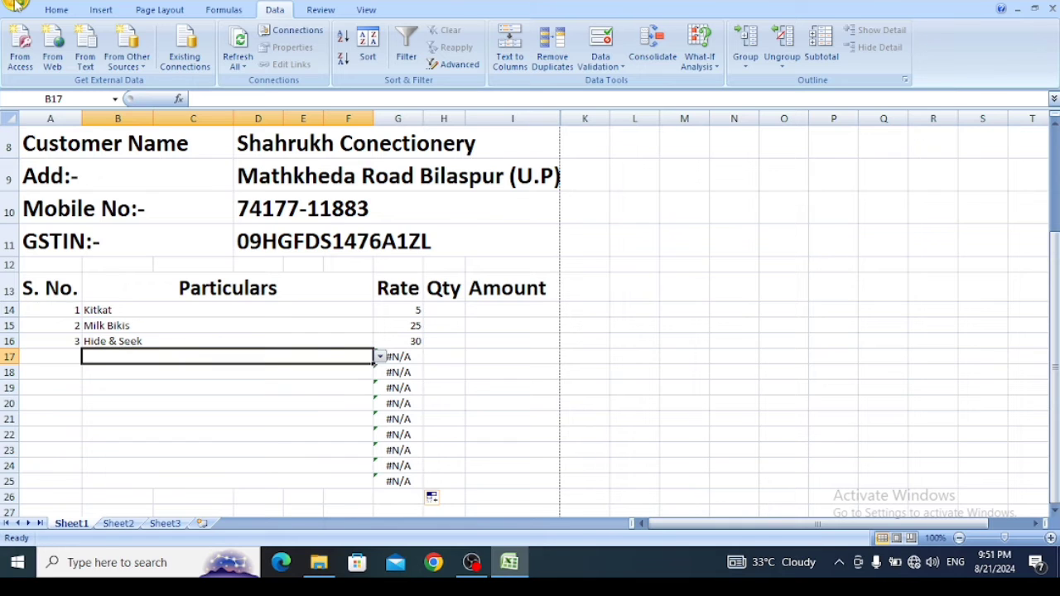
- Check the invoice page in print preview, including the Rate column's empty item rows, and return to the worksheet
{"action": "left_click", "coordinate": [17, 7]}
{"action": "mouse_move", "coordinate": [25, 171]}
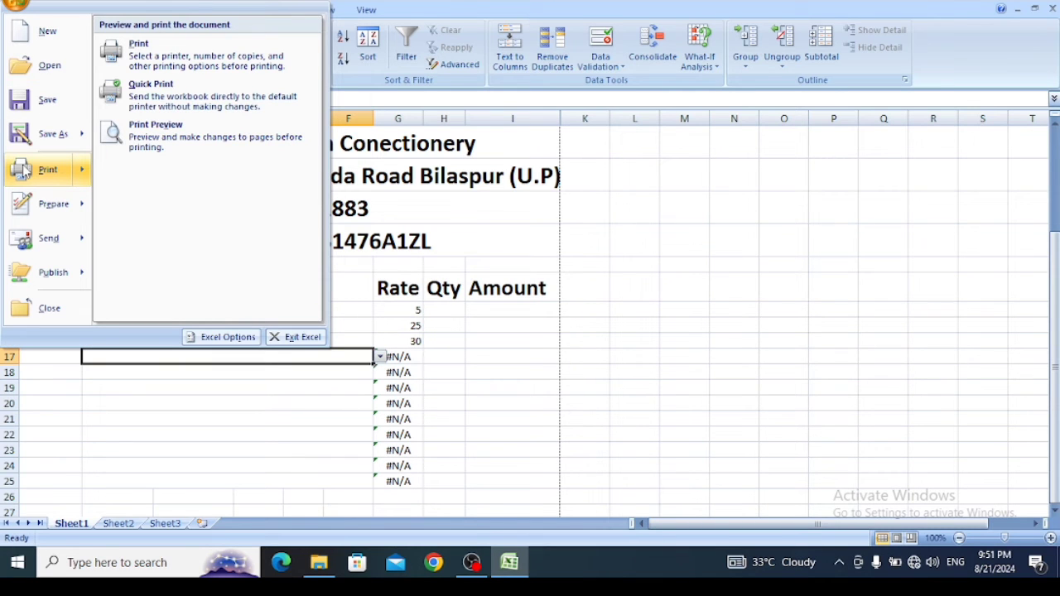
{"action": "left_click", "coordinate": [188, 145]}
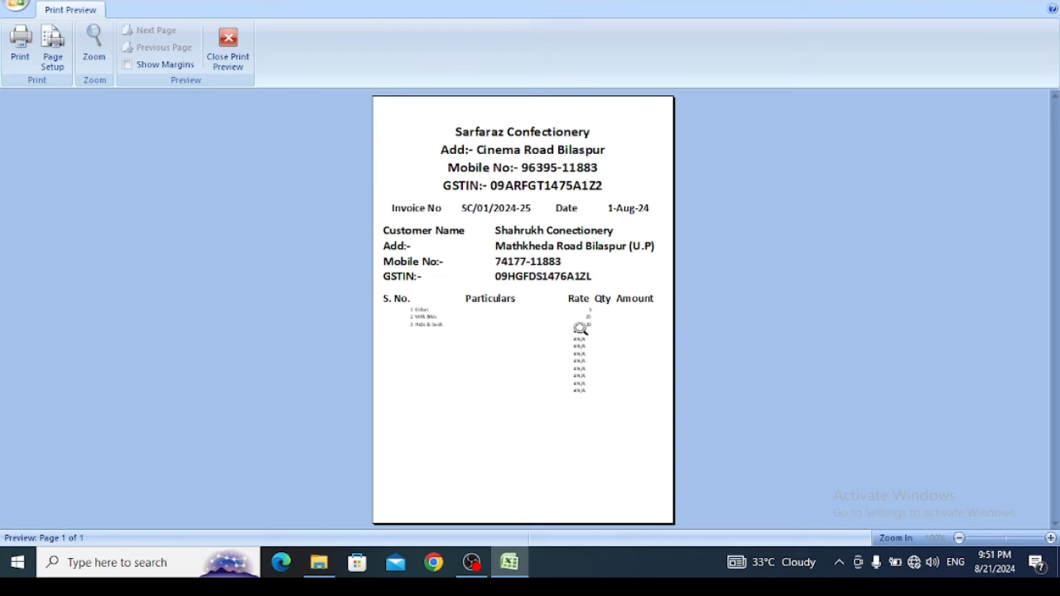
{"action": "left_click", "coordinate": [217, 56]}
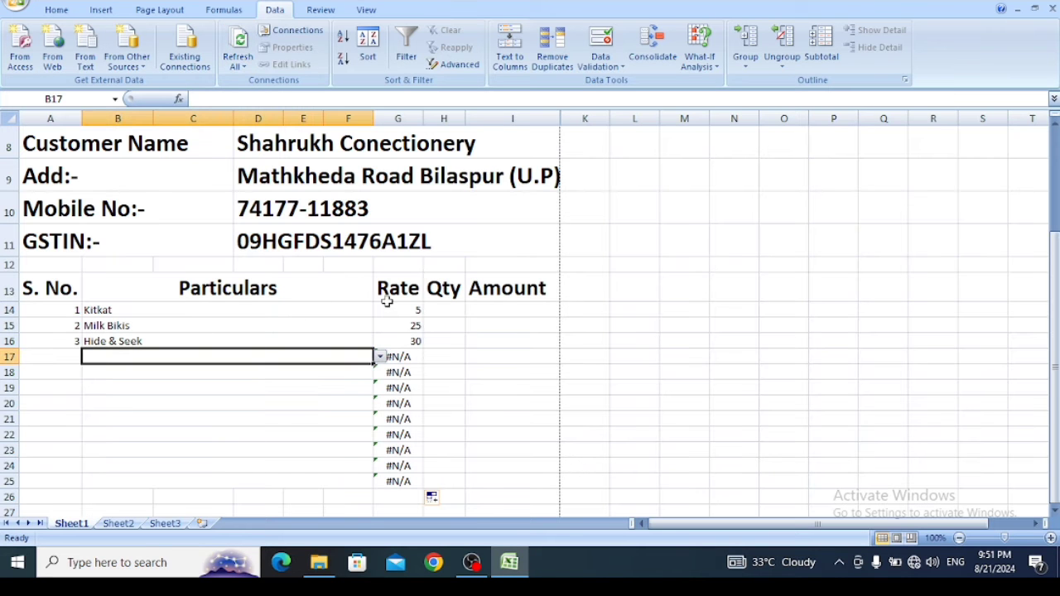
- Wrap the lookup in Rate cell G14 in IFERROR, making it =IFERROR(VLOOKUP(B14,Sheet2!A1:B22,2,0),"")
{"action": "left_click", "coordinate": [404, 311]}
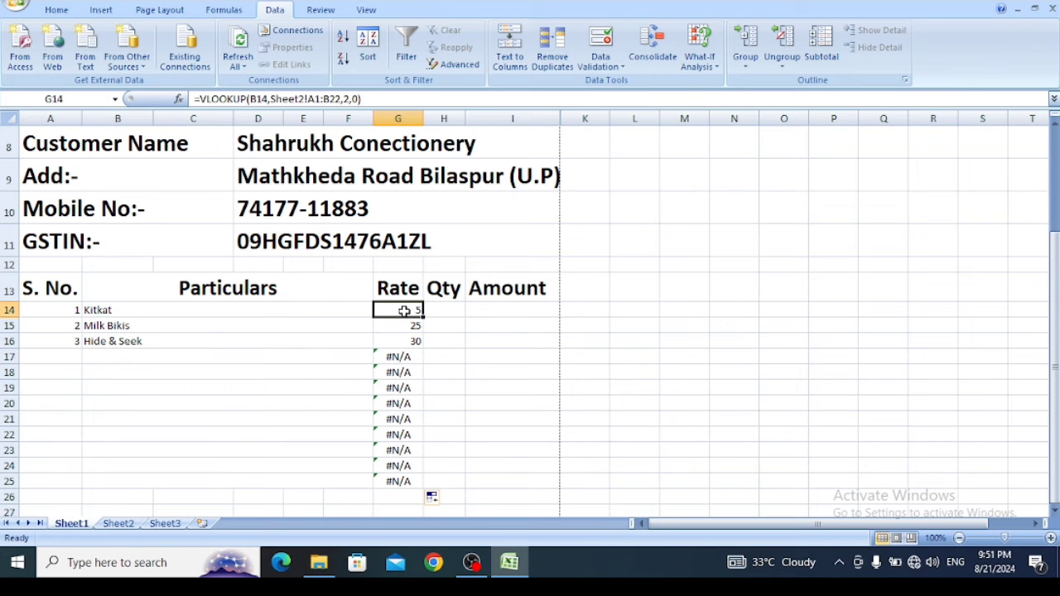
{"action": "left_click", "coordinate": [205, 99]}
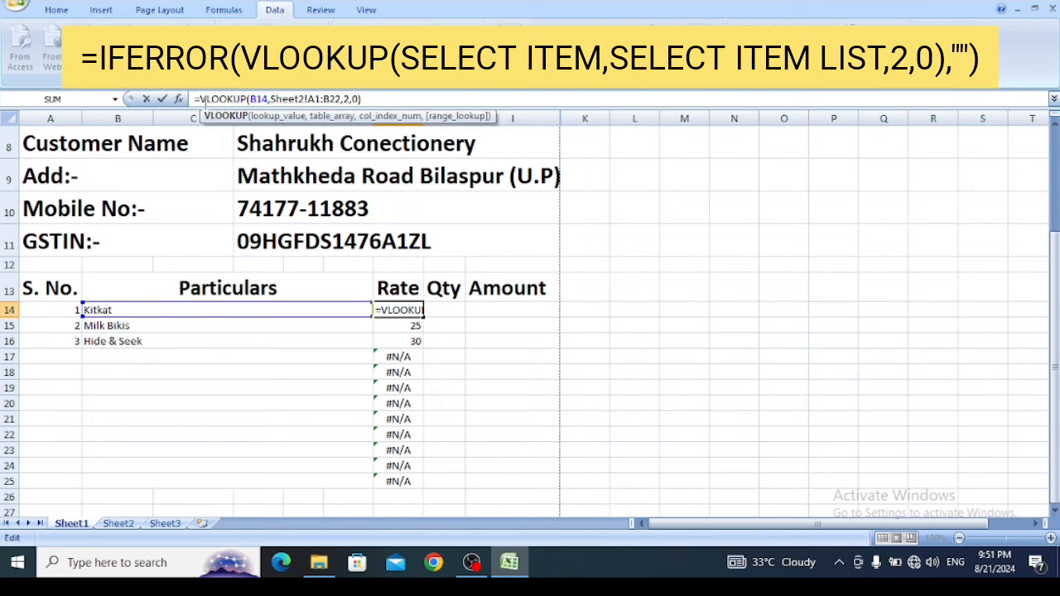
{"action": "type", "text": "if"}
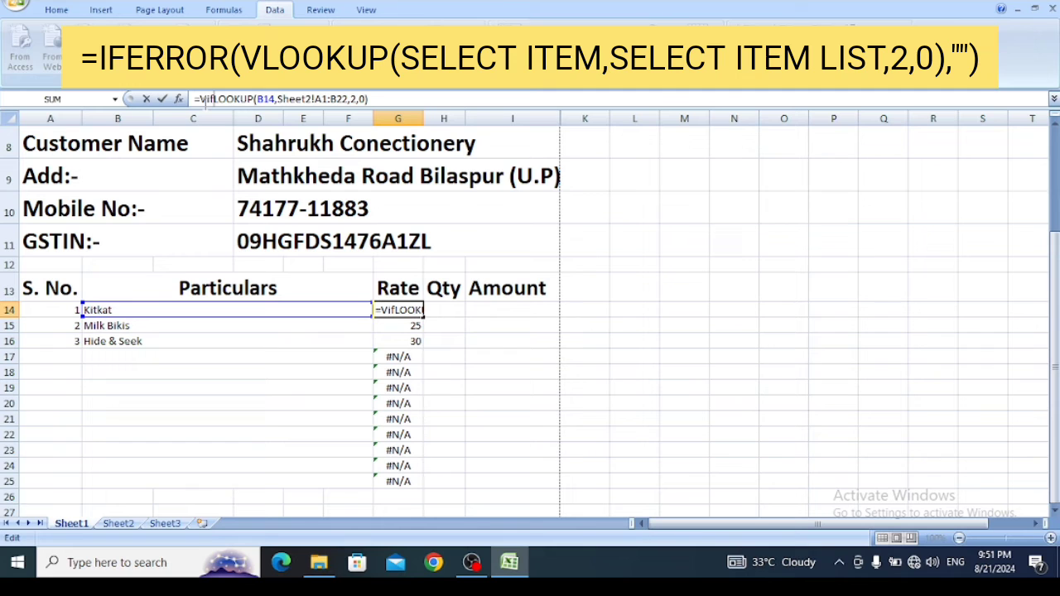
{"action": "key", "text": "BackSpace"}
{"action": "key", "text": "BackSpace"}
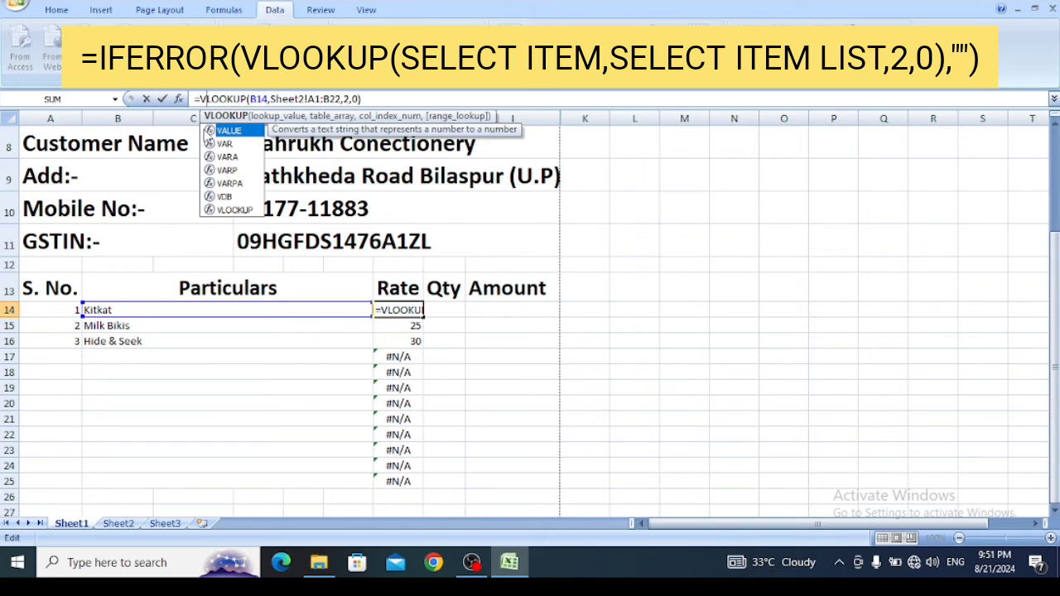
{"action": "key", "text": "Left"}
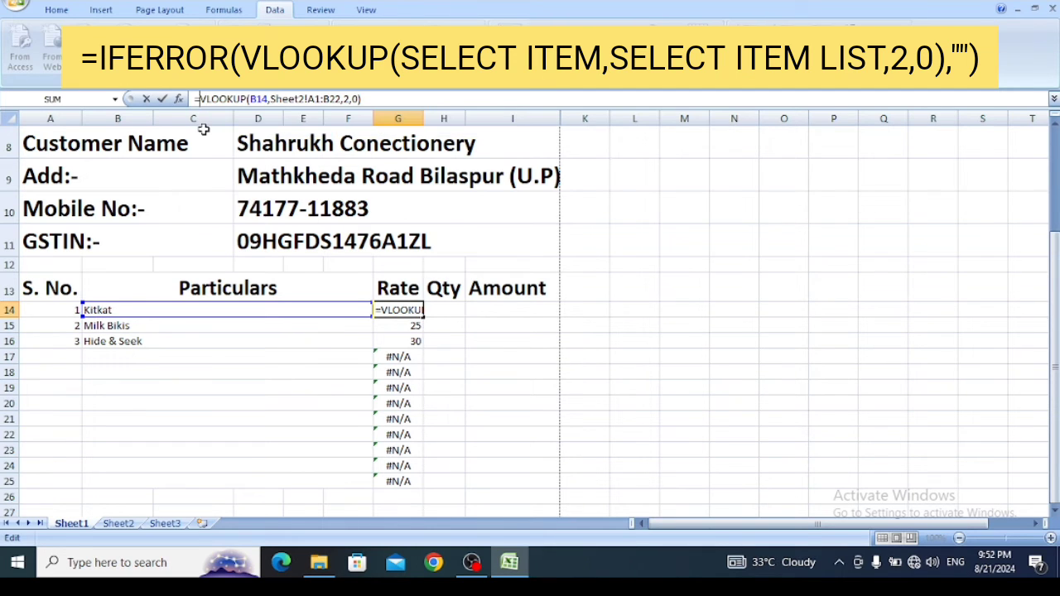
{"action": "type", "text": "if"}
{"action": "key", "text": "Down"}
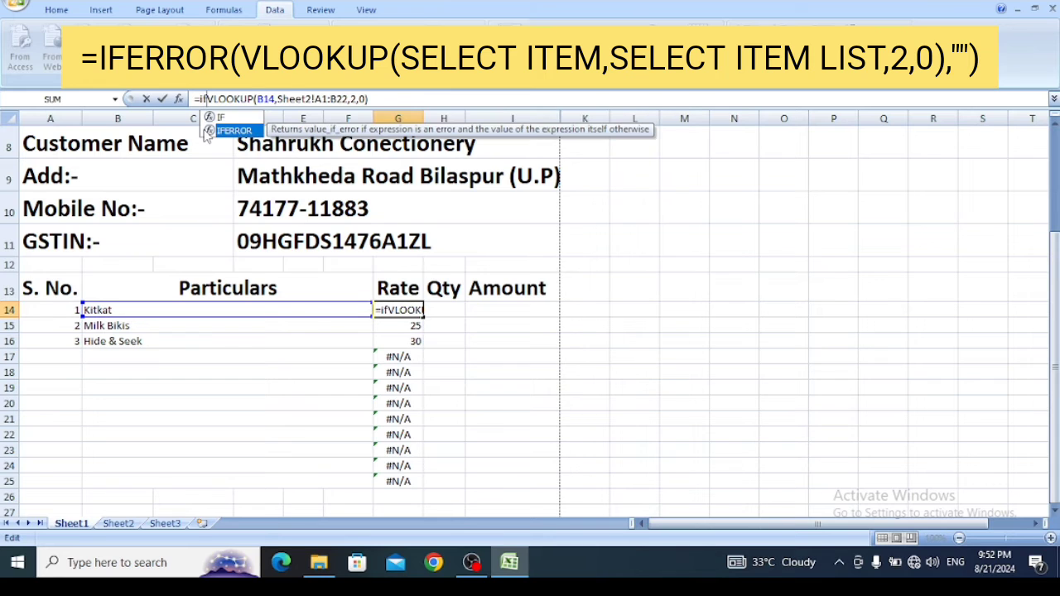
{"action": "key", "text": "Tab"}
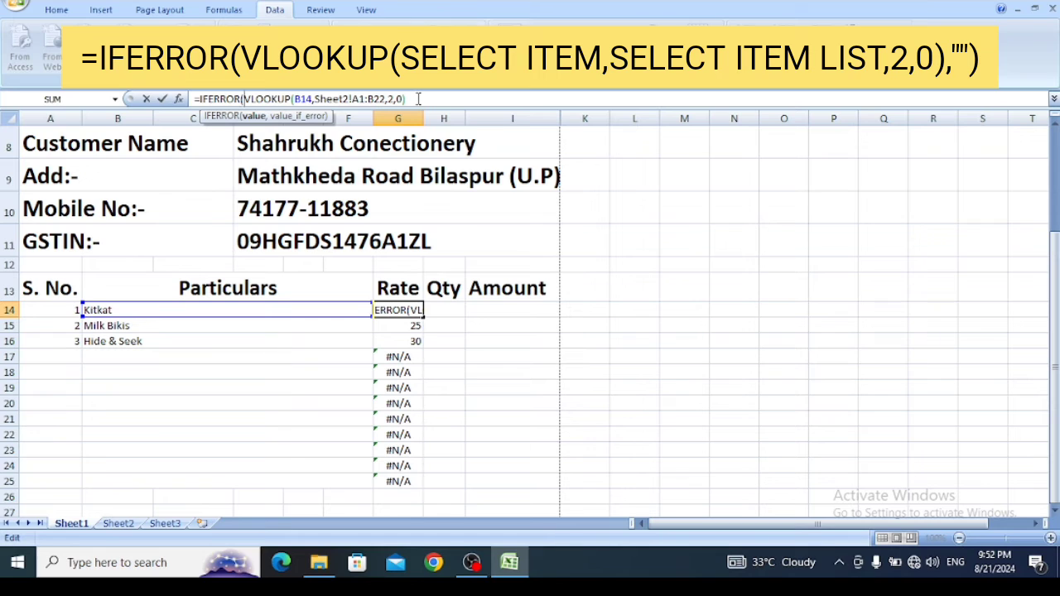
{"action": "type", "text": ","}
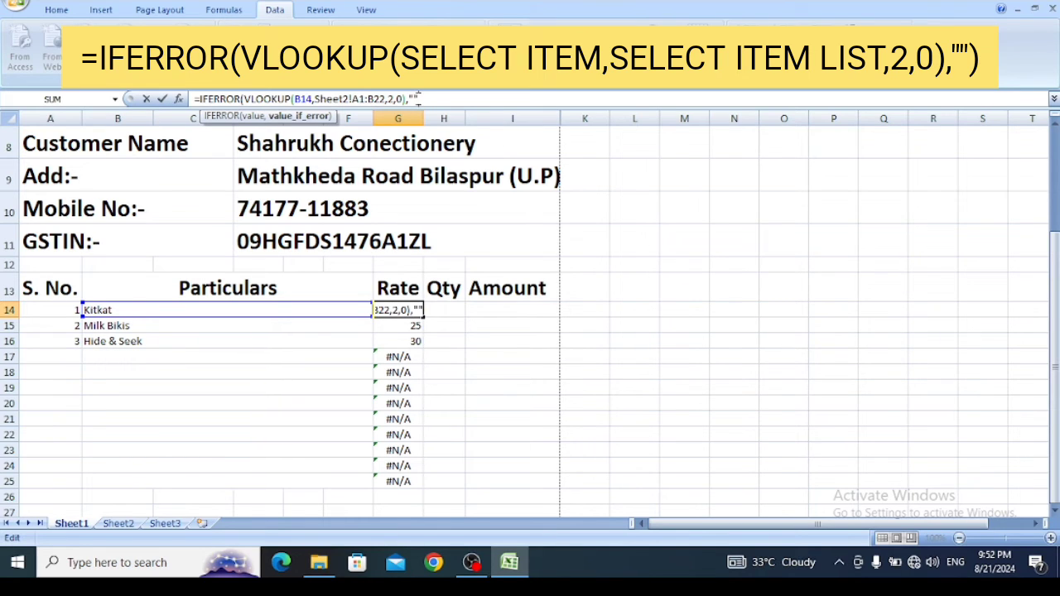
{"action": "type", "text": "\"\")"}
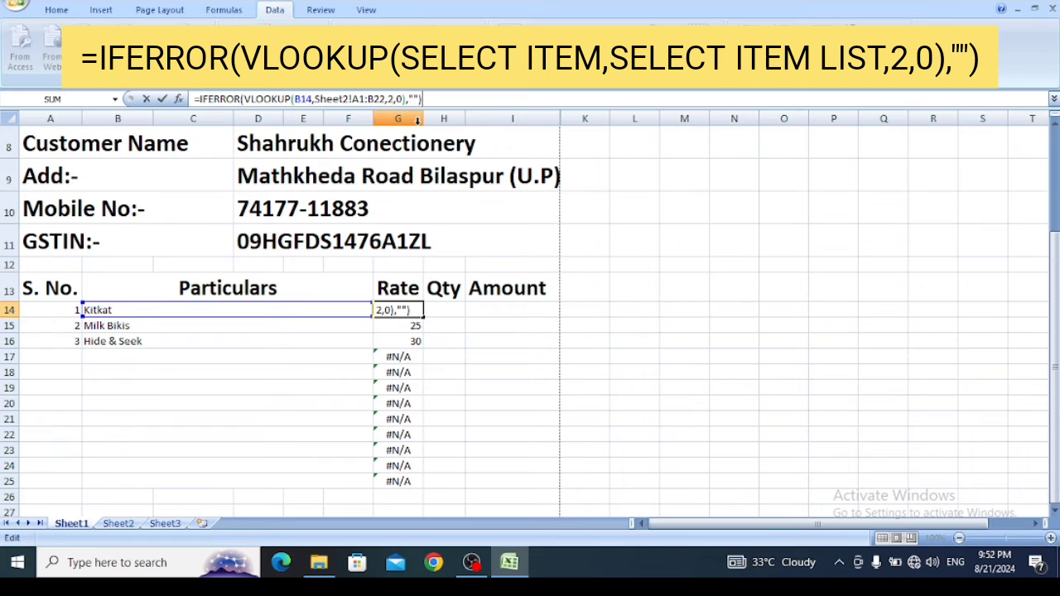
{"action": "key", "text": "Return"}
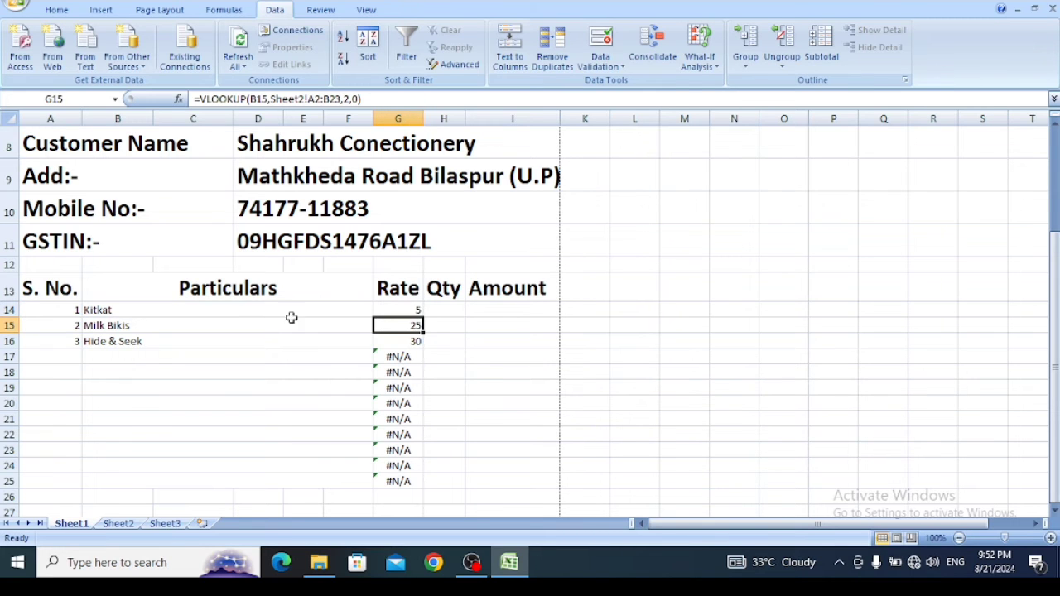
- Fill the G14 IFERROR formula down the Rate column to G25 and check the copies in G17 and G18
{"action": "left_click", "coordinate": [404, 309]}
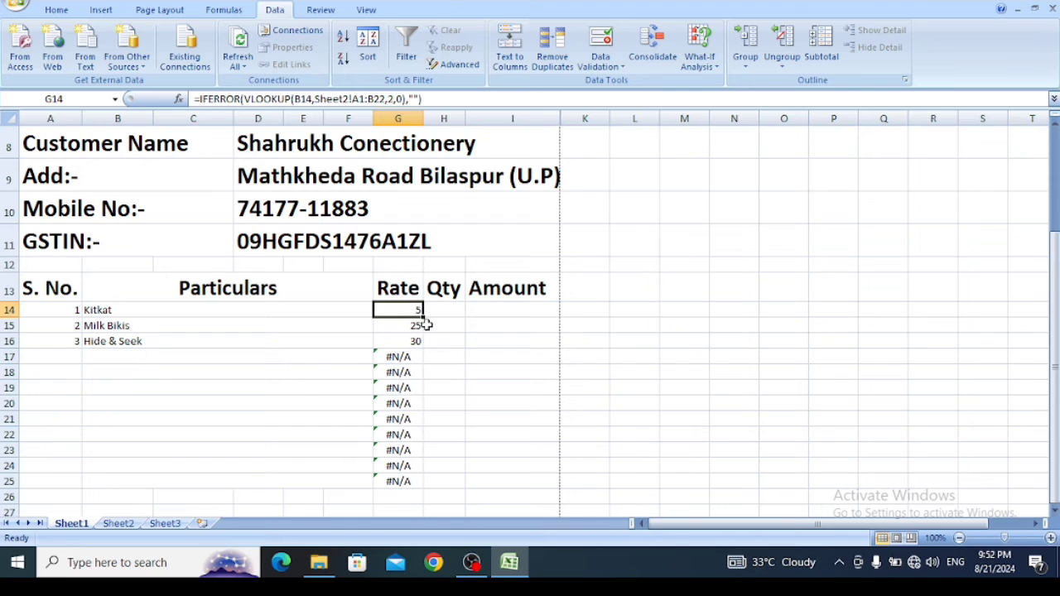
{"action": "left_click_drag", "start_coordinate": [422, 317], "coordinate": [431, 489]}
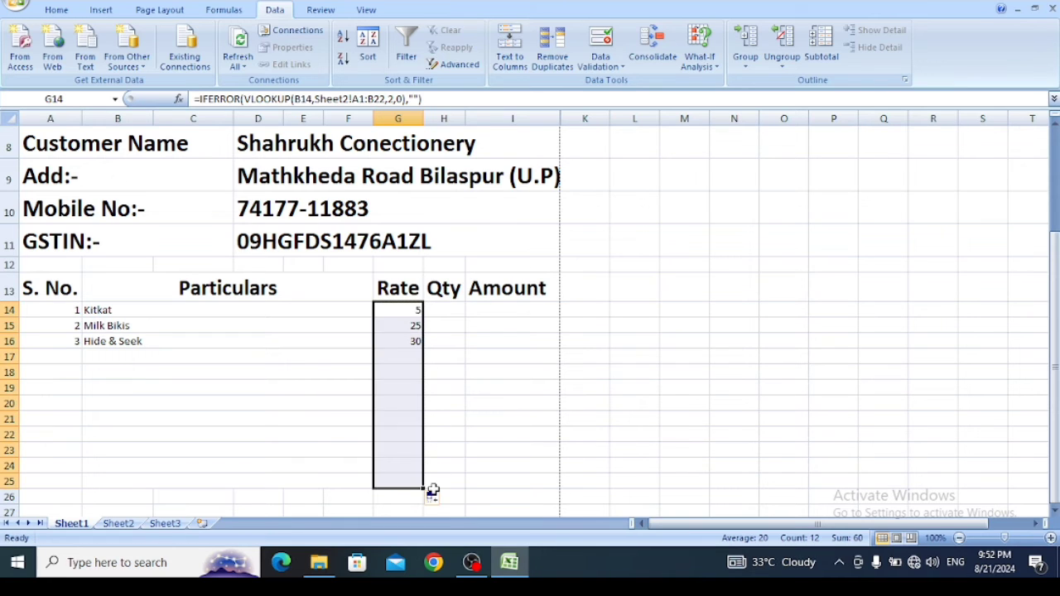
{"action": "left_click", "coordinate": [385, 356]}
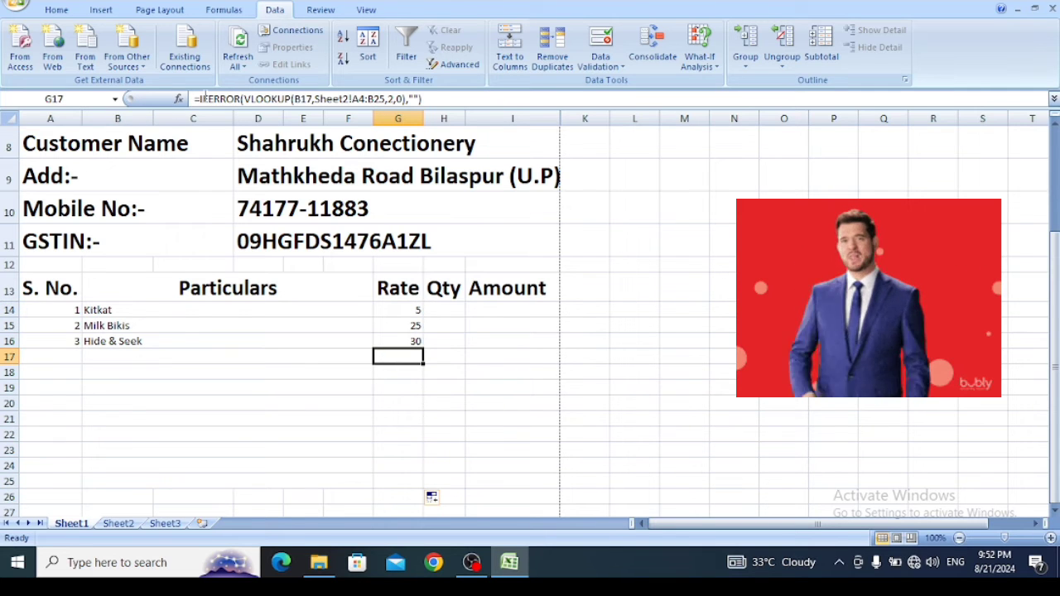
{"action": "left_click", "coordinate": [398, 373]}
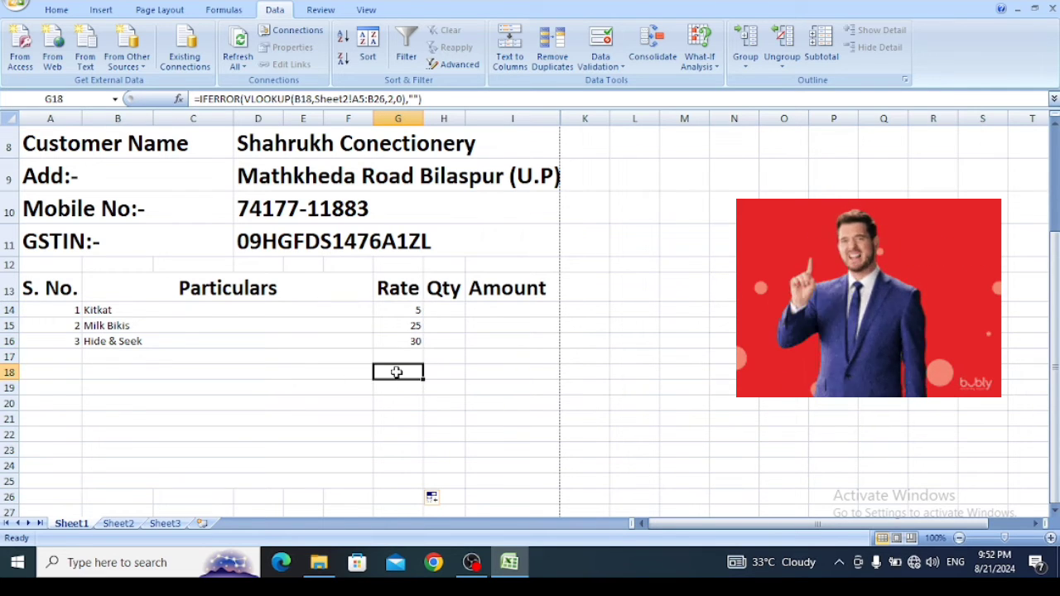
- Choose 5 Star in B17 and Britannia Marie Gold in B18 as the next invoice items and check the G18 rate
{"action": "left_click", "coordinate": [100, 354]}
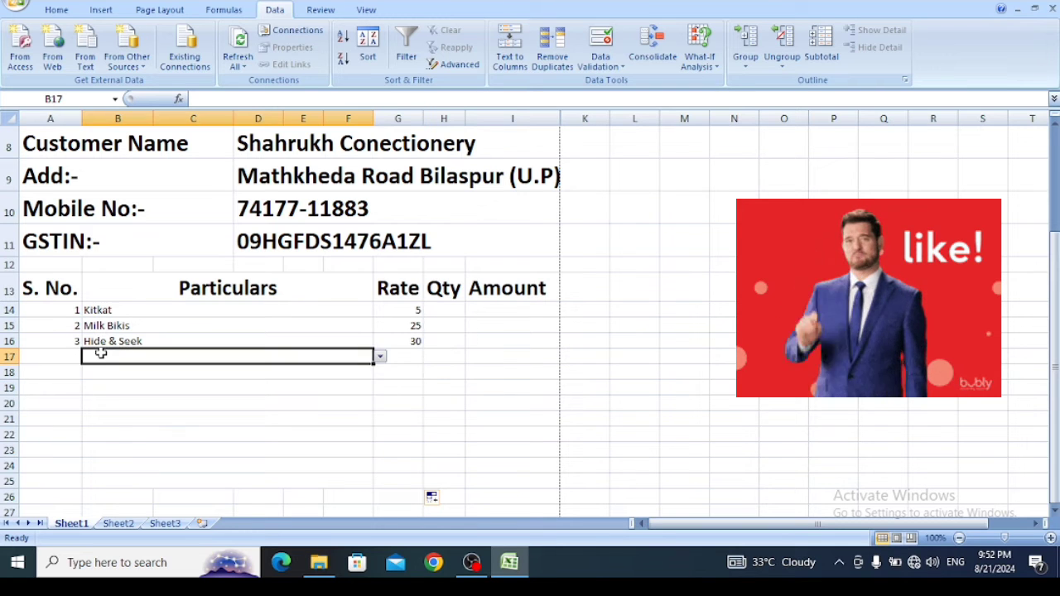
{"action": "left_click", "coordinate": [380, 356]}
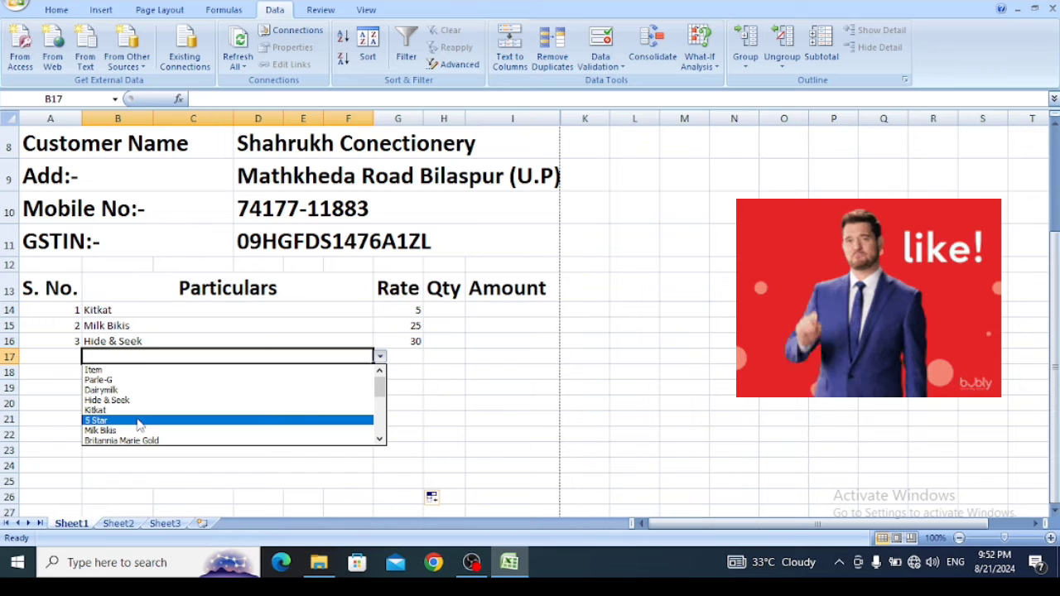
{"action": "left_click", "coordinate": [138, 420]}
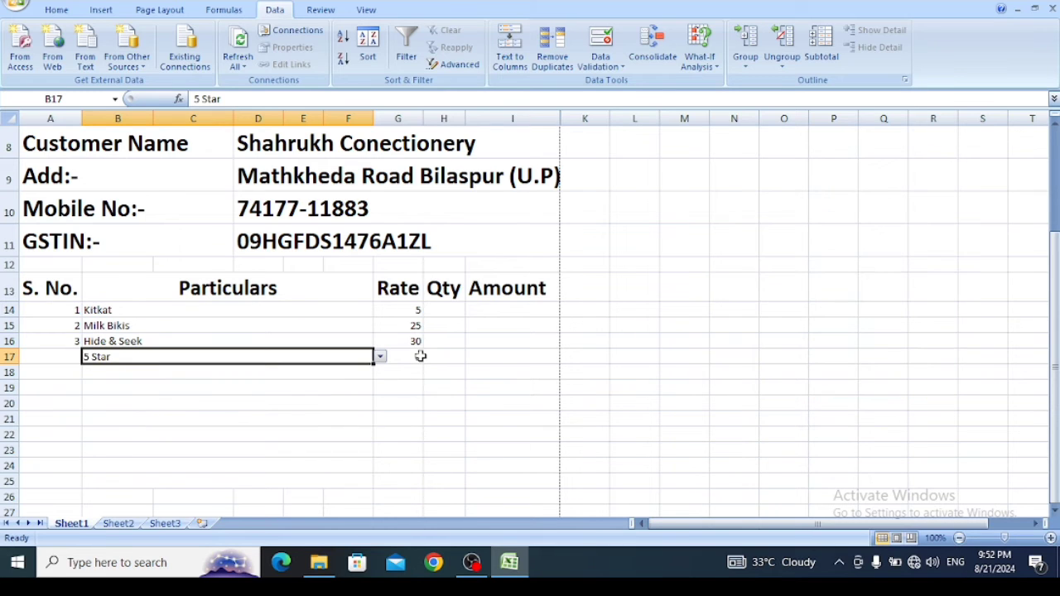
{"action": "left_click", "coordinate": [334, 370]}
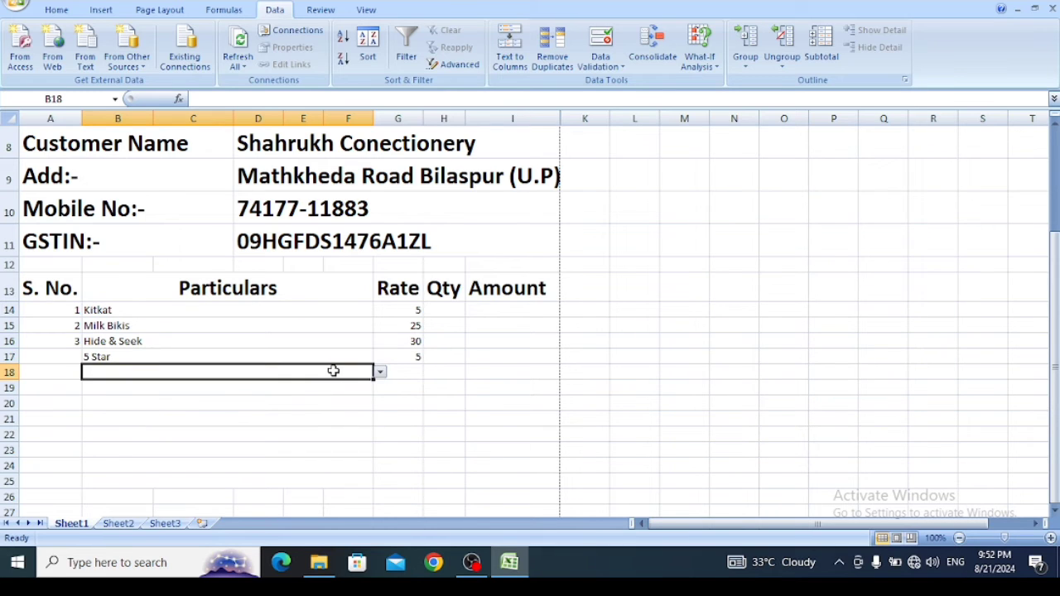
{"action": "left_click", "coordinate": [381, 372]}
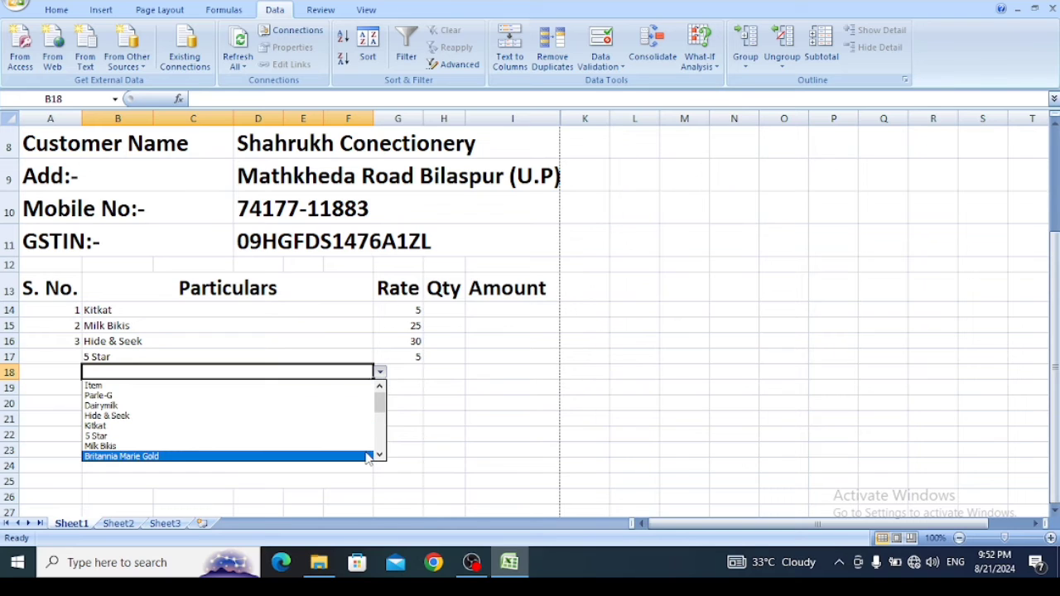
{"action": "left_click", "coordinate": [339, 456]}
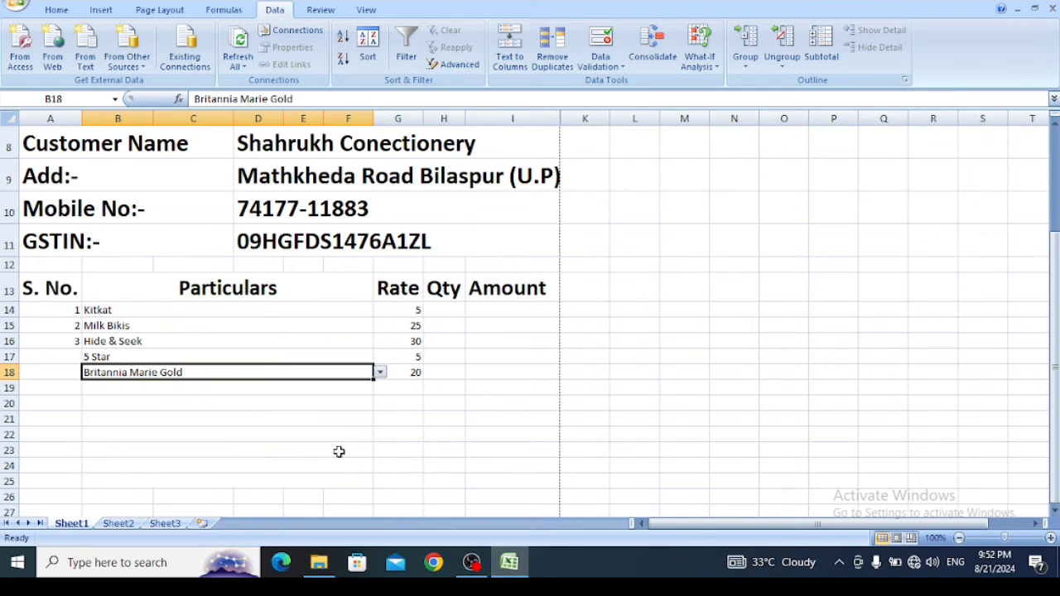
{"action": "left_click", "coordinate": [407, 373]}
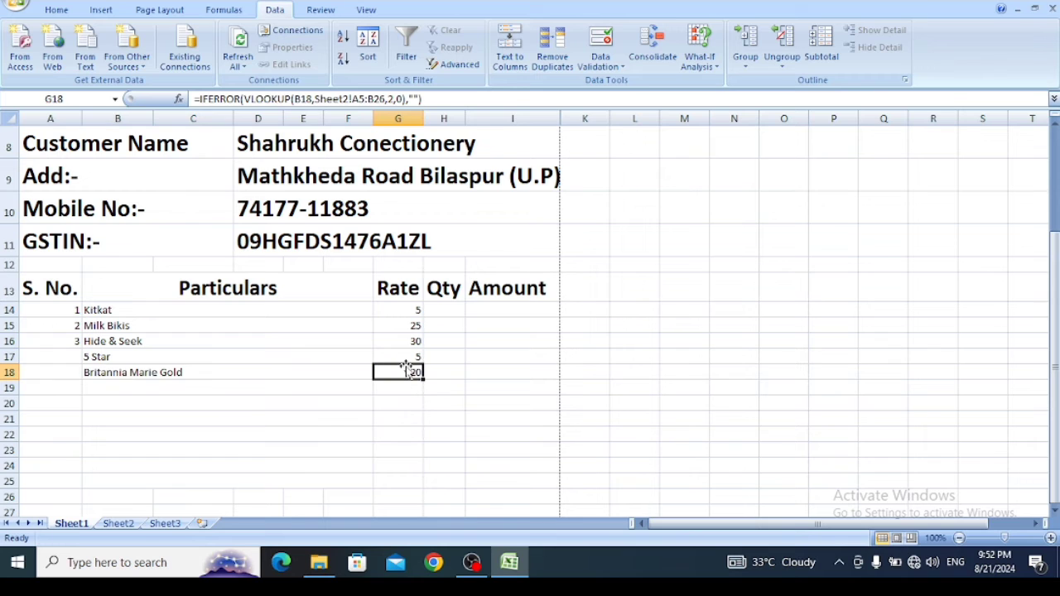
- Enter serial numbers 4 and 5 in cells A17 and A18 for the two new items
{"action": "left_click", "coordinate": [68, 357]}
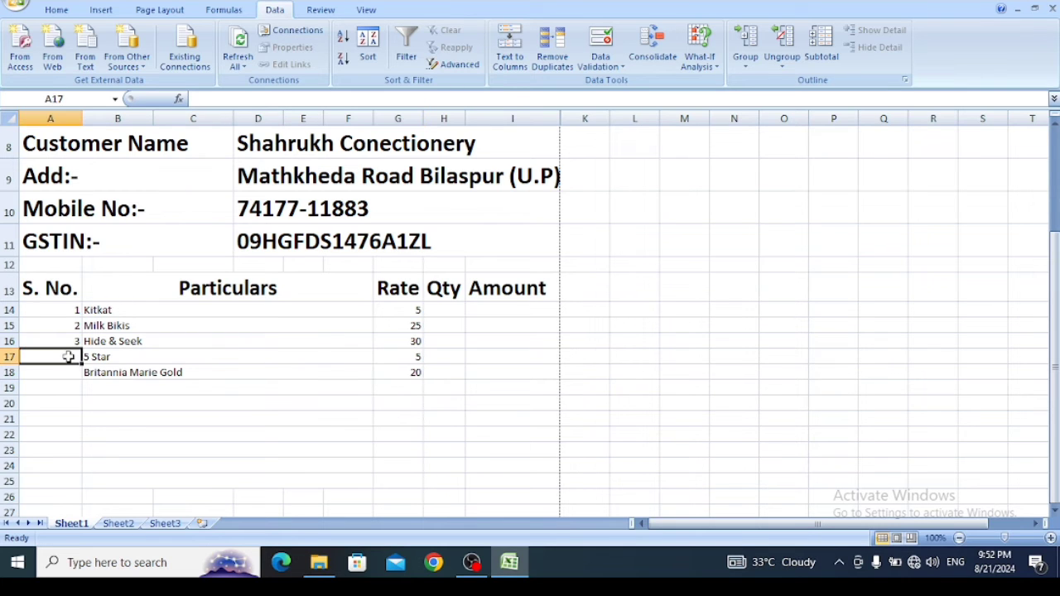
{"action": "type", "text": "4"}
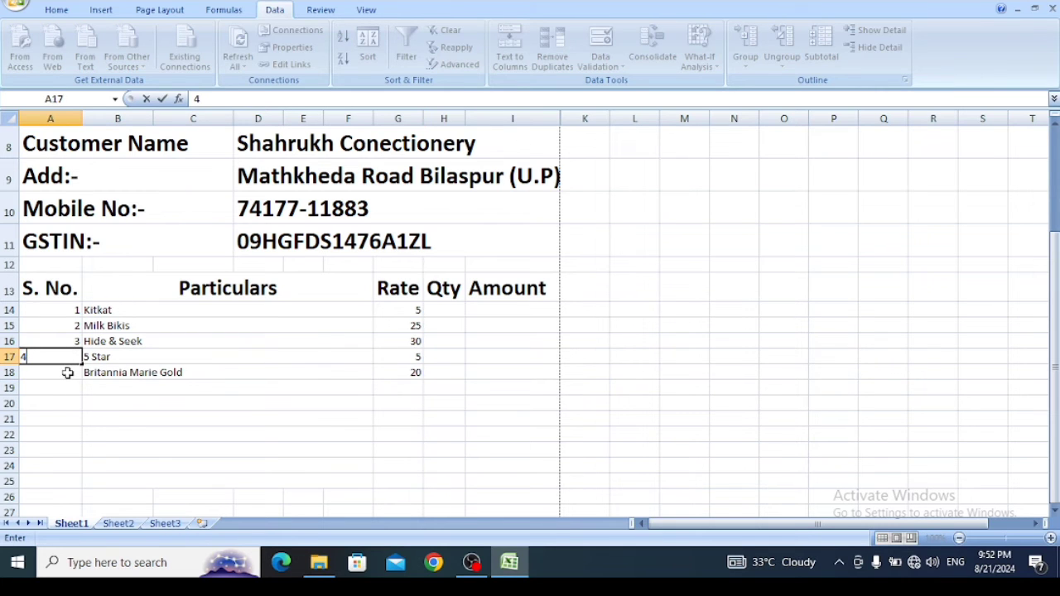
{"action": "key", "text": "Return"}
{"action": "type", "text": "5"}
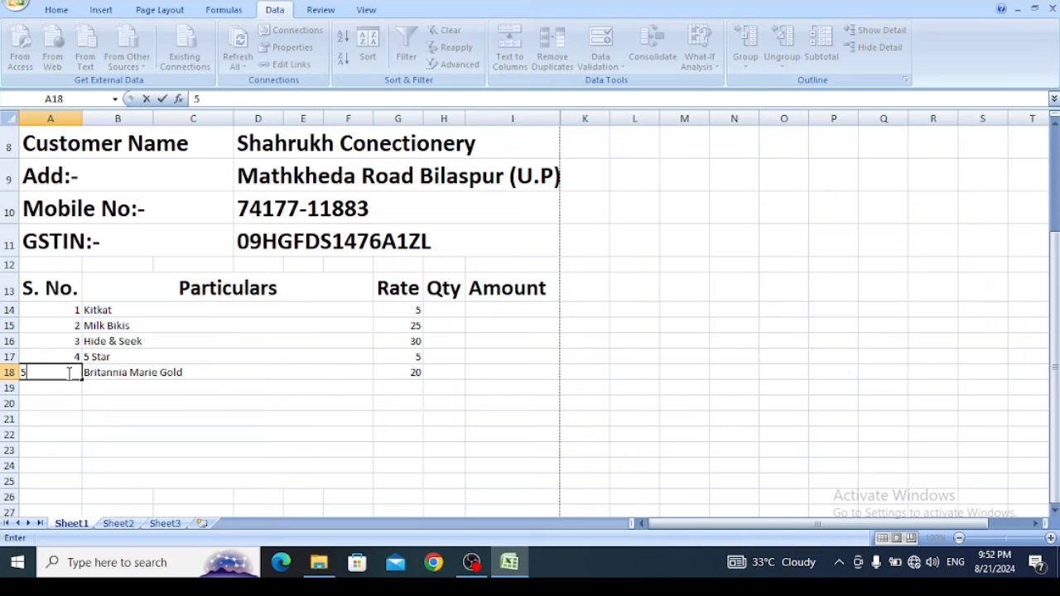
{"action": "left_click", "coordinate": [303, 420]}
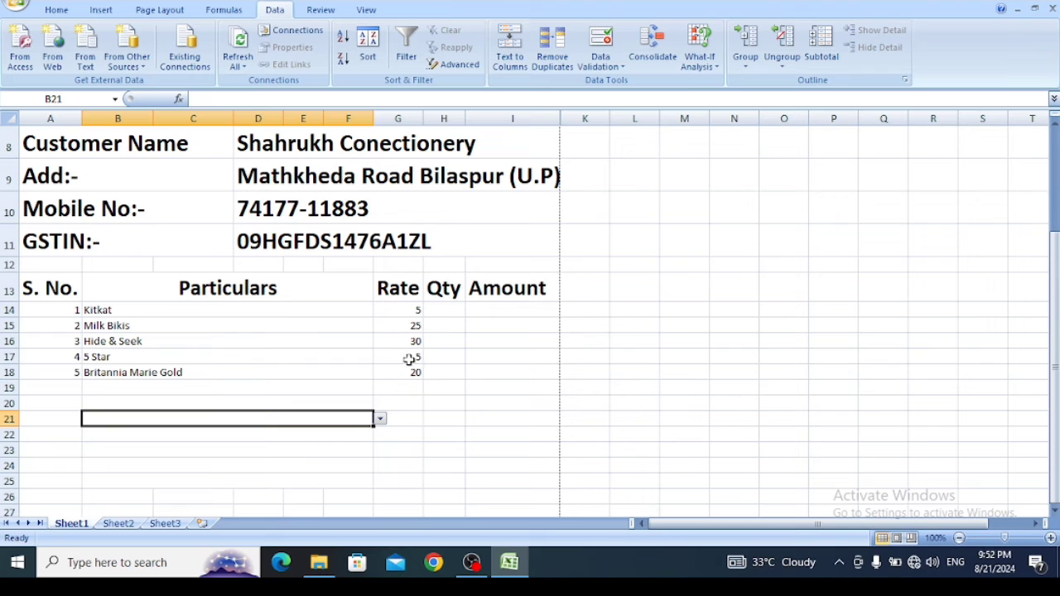
- Enter the quantities 50, 20, 40, 35 and 65 for the five items in Qty cells H14 to H18
{"action": "left_click", "coordinate": [445, 310]}
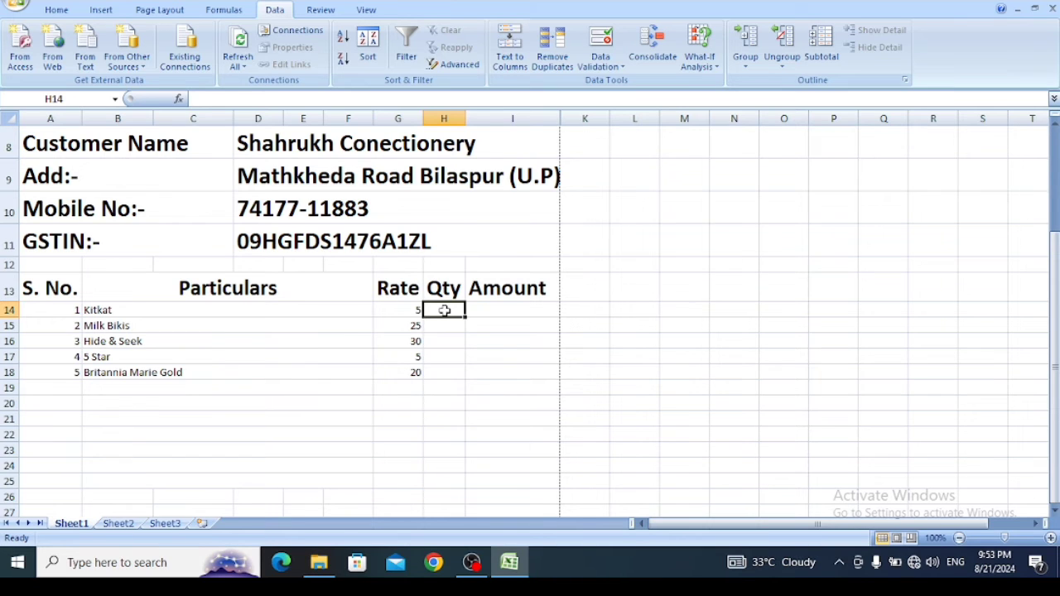
{"action": "type", "text": "50"}
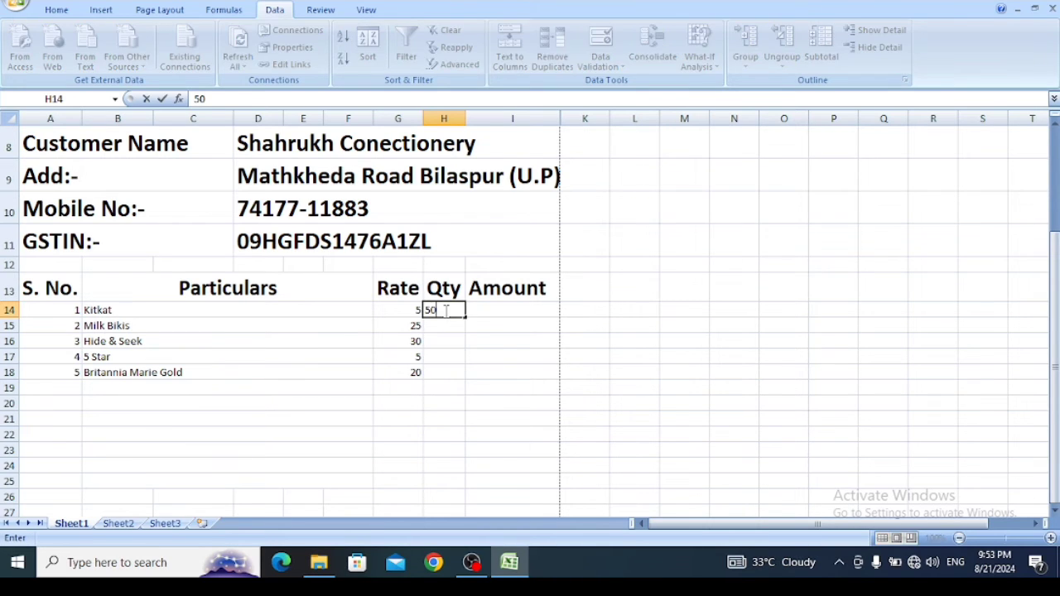
{"action": "key", "text": "Return"}
{"action": "type", "text": "20"}
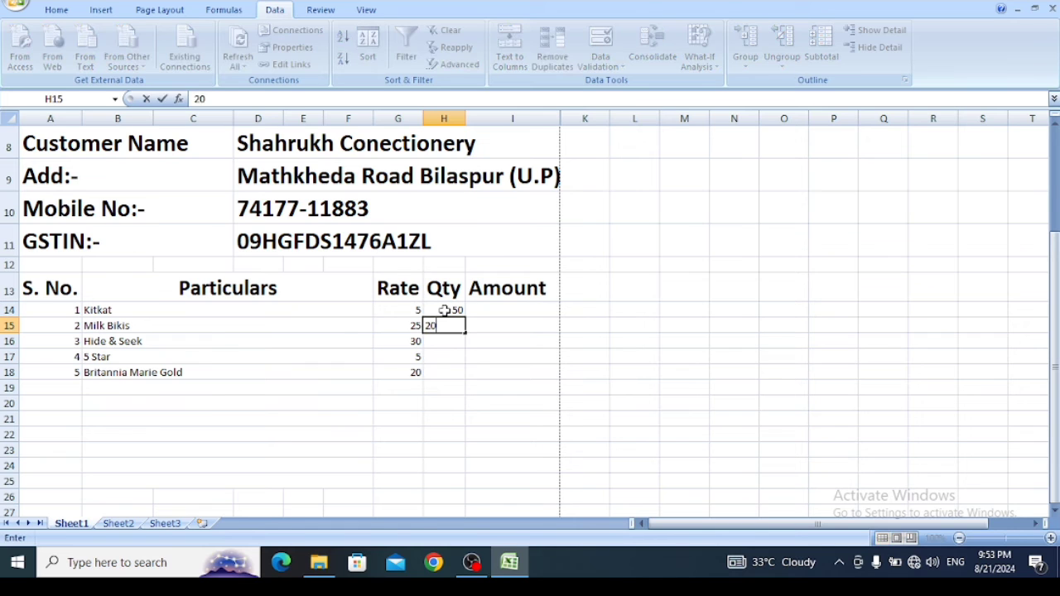
{"action": "key", "text": "Return"}
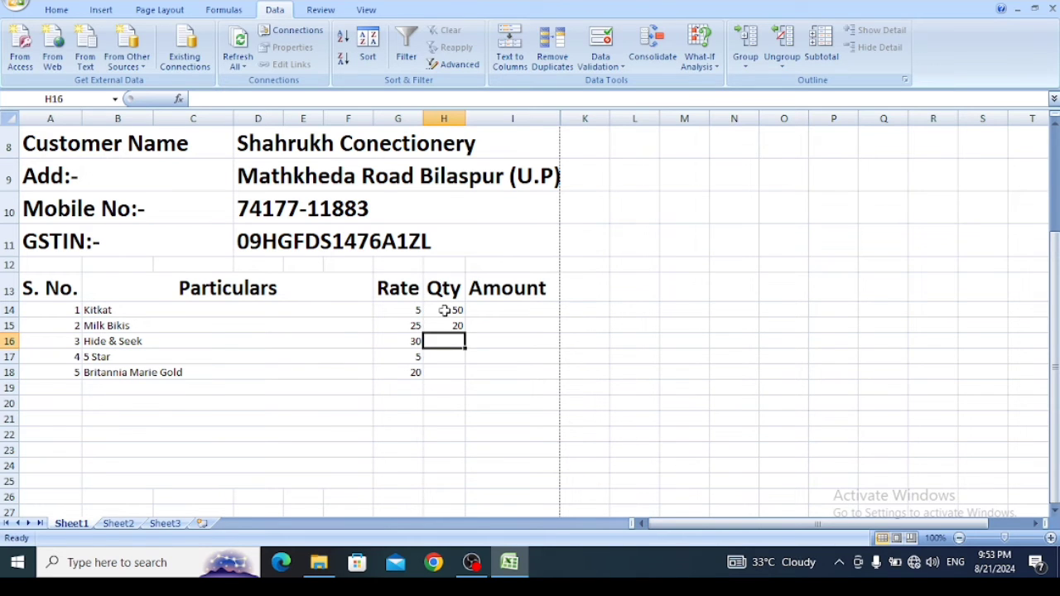
{"action": "type", "text": "40"}
{"action": "key", "text": "Return"}
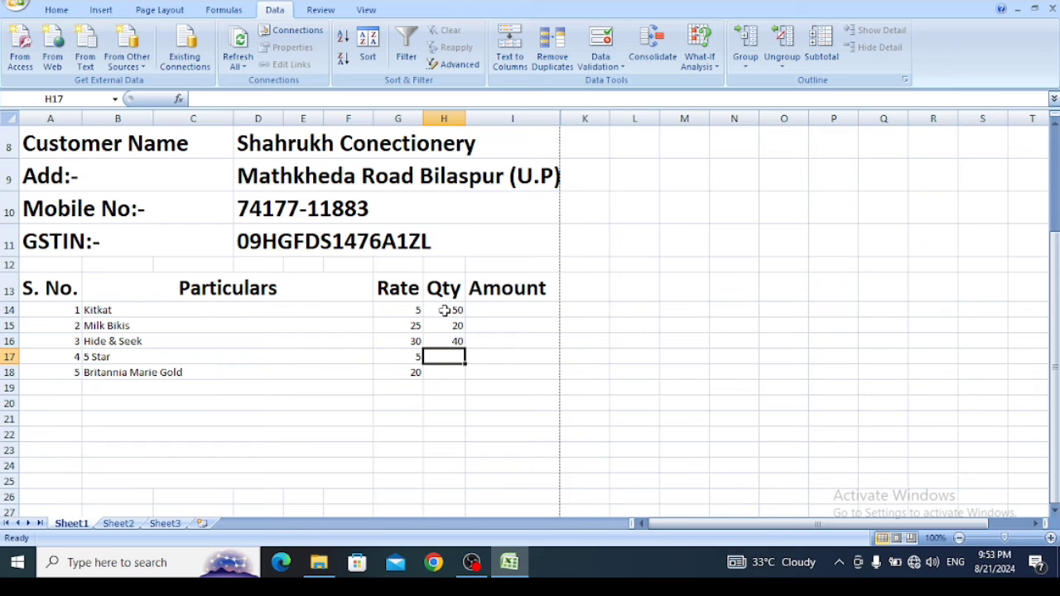
{"action": "type", "text": "35"}
{"action": "key", "text": "Return"}
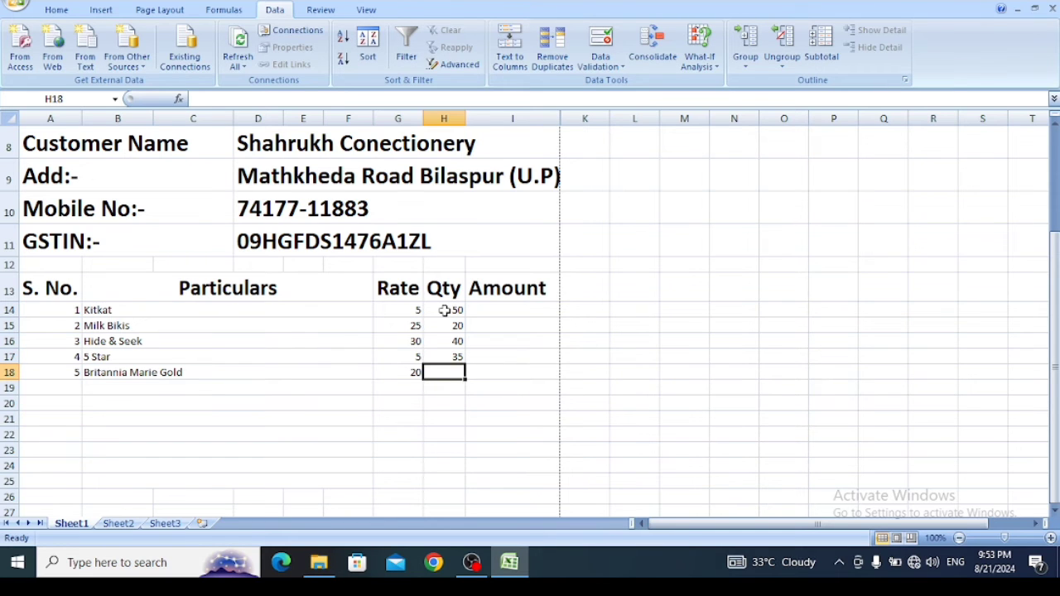
{"action": "type", "text": "65"}
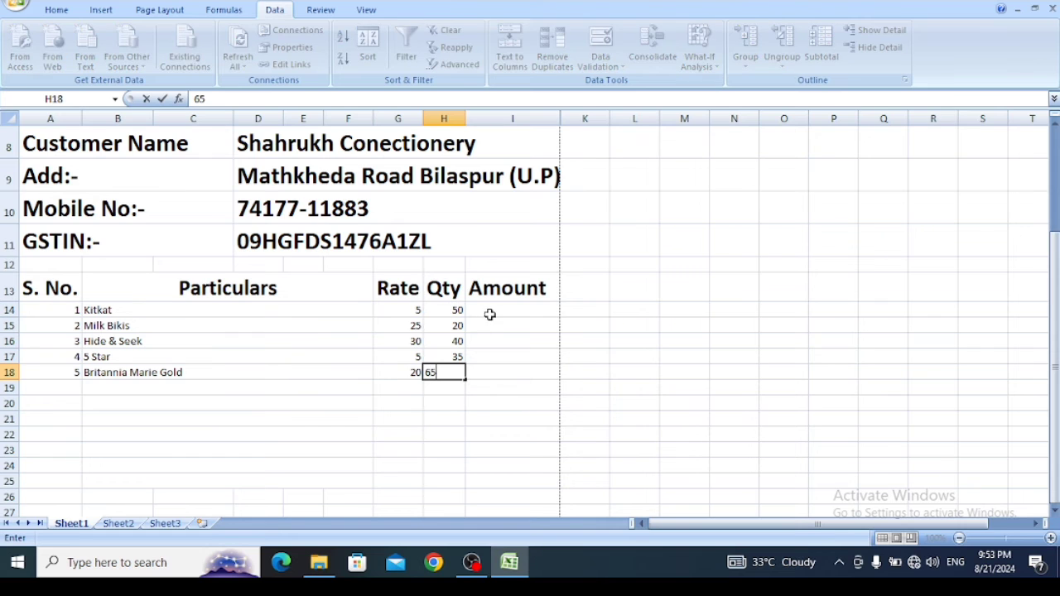
- Enter the formula =G14*H14 in Amount cell I14 to multiply rate by quantity
{"action": "left_click", "coordinate": [490, 312]}
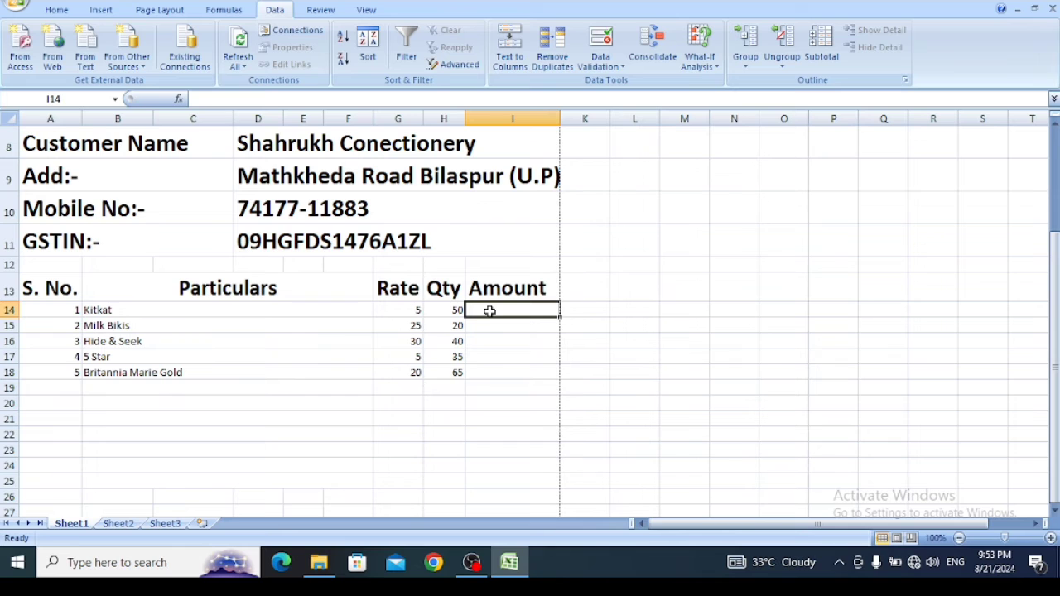
{"action": "type", "text": "="}
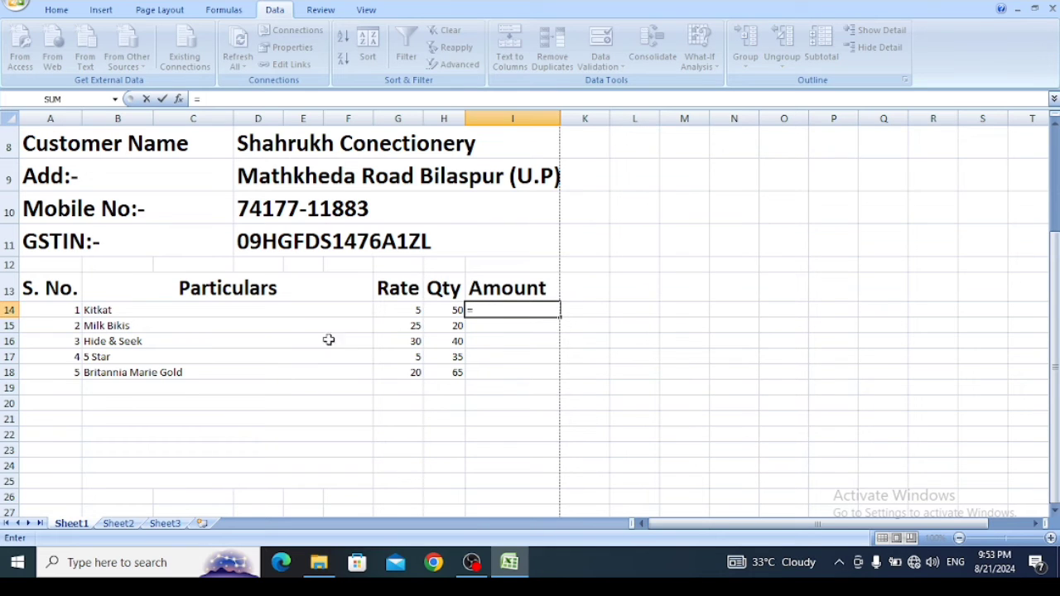
{"action": "left_click", "coordinate": [395, 307]}
{"action": "type", "text": "*"}
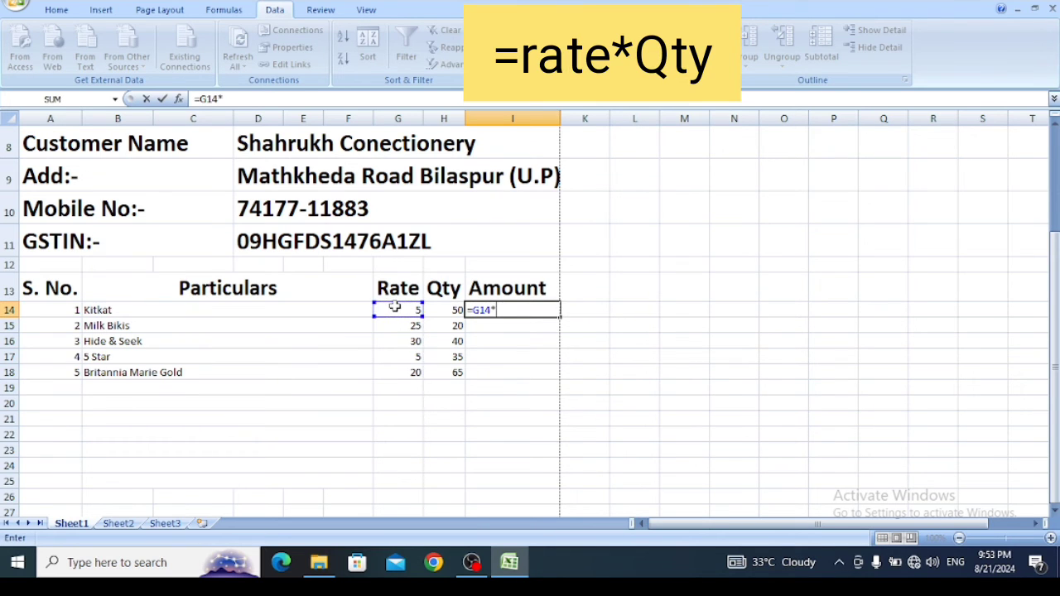
{"action": "left_click", "coordinate": [434, 314]}
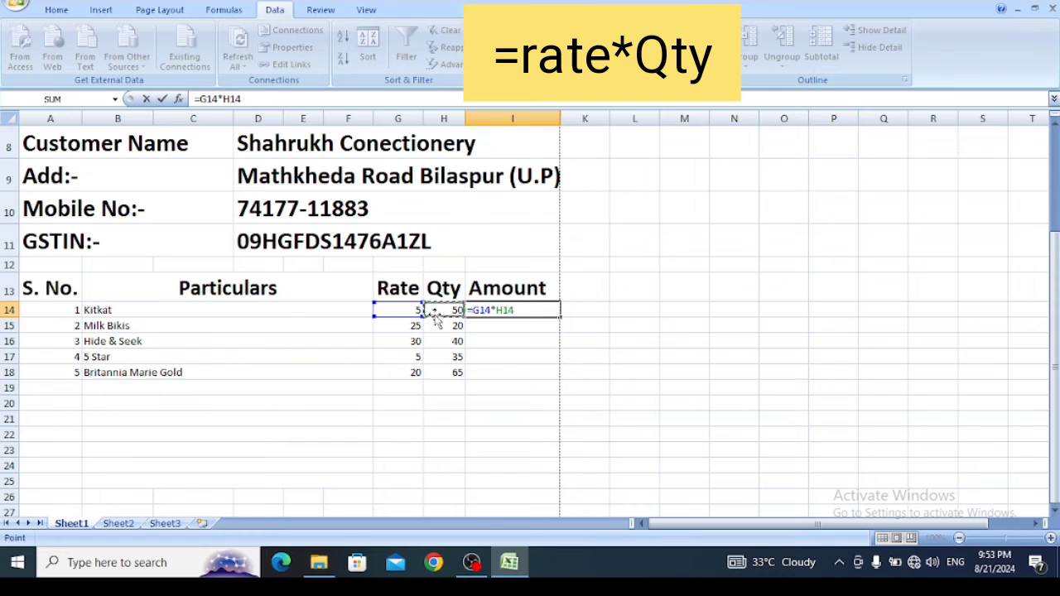
{"action": "key", "text": "Return"}
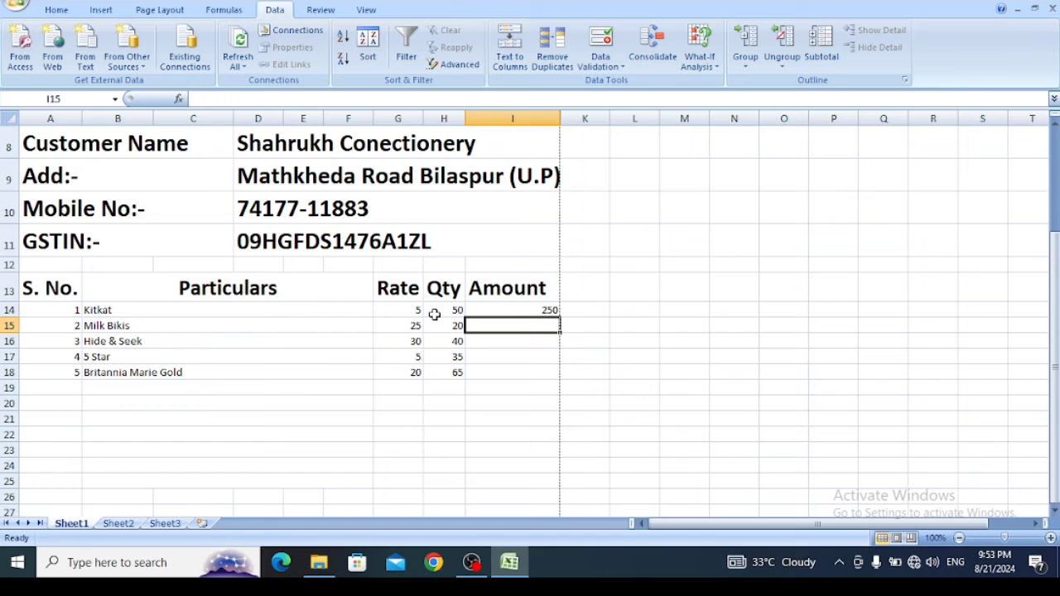
- Fill the I14 rate-times-quantity formula down the Amount column to I25
{"action": "left_click", "coordinate": [434, 314]}
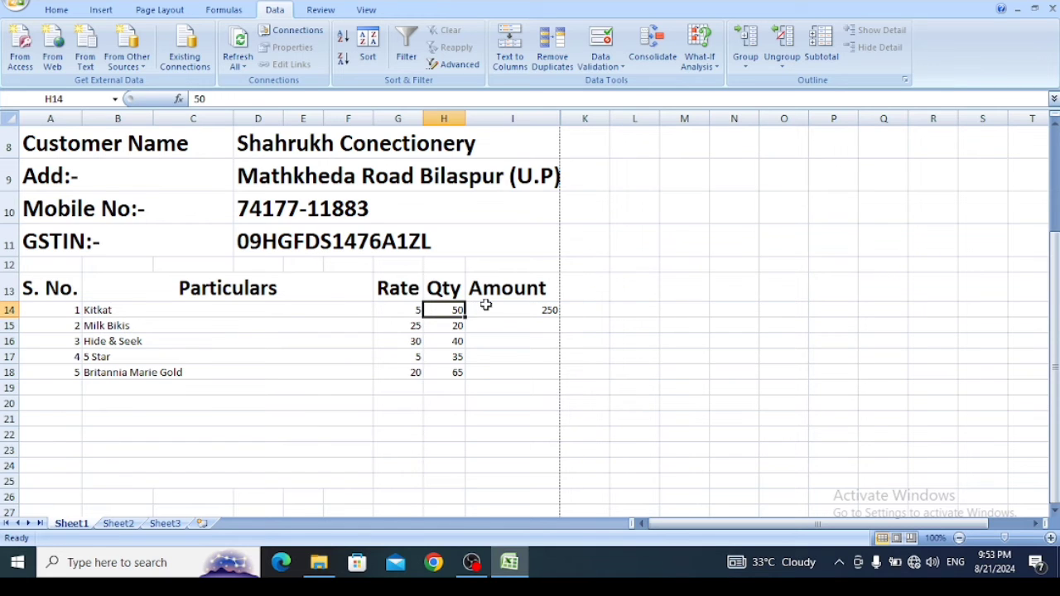
{"action": "left_click", "coordinate": [486, 306]}
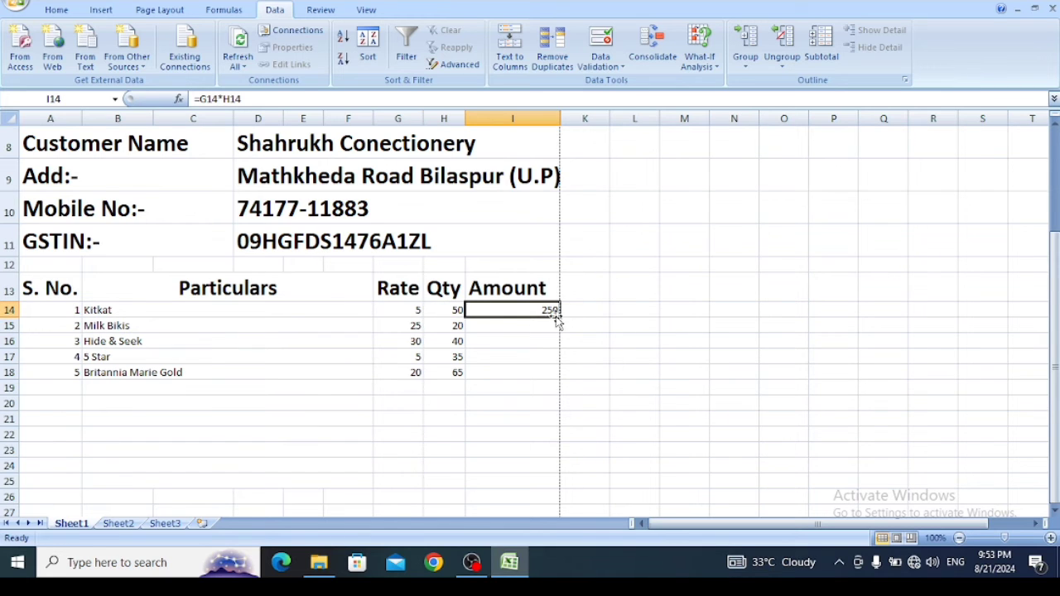
{"action": "left_click_drag", "start_coordinate": [561, 316], "coordinate": [549, 488]}
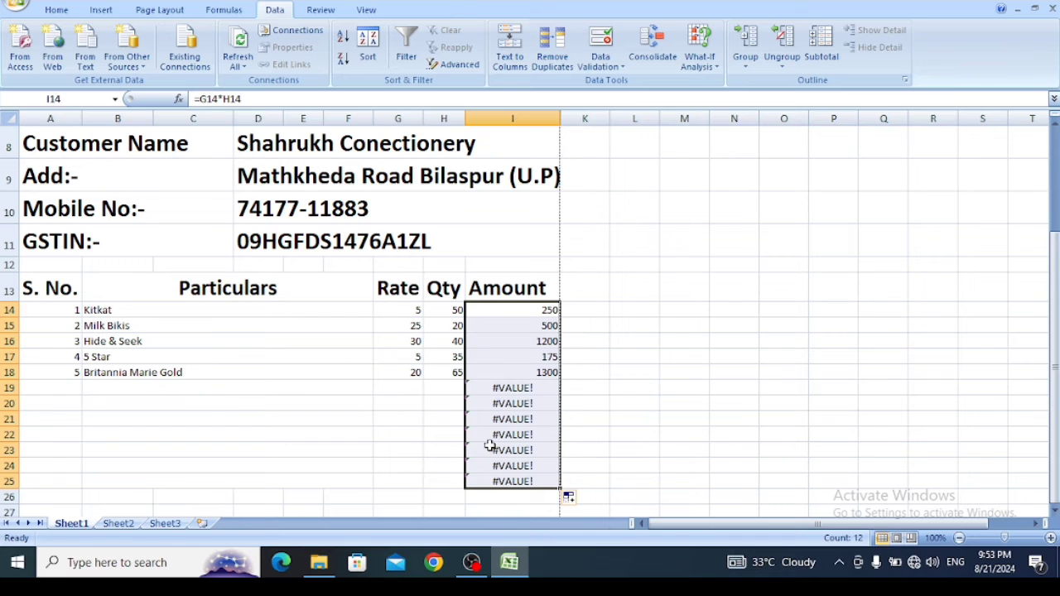
- Wrap the I14 amount formula in IFERROR as =IFERROR(G14*H14,"") and fill it down the Amount column to I25
{"action": "left_click", "coordinate": [509, 308]}
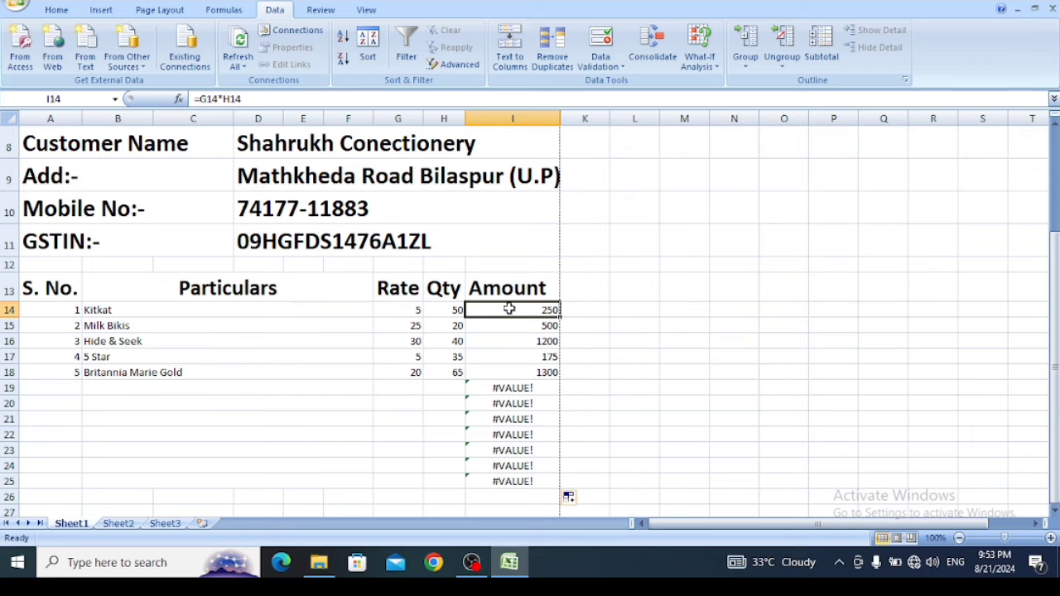
{"action": "left_click", "coordinate": [201, 99]}
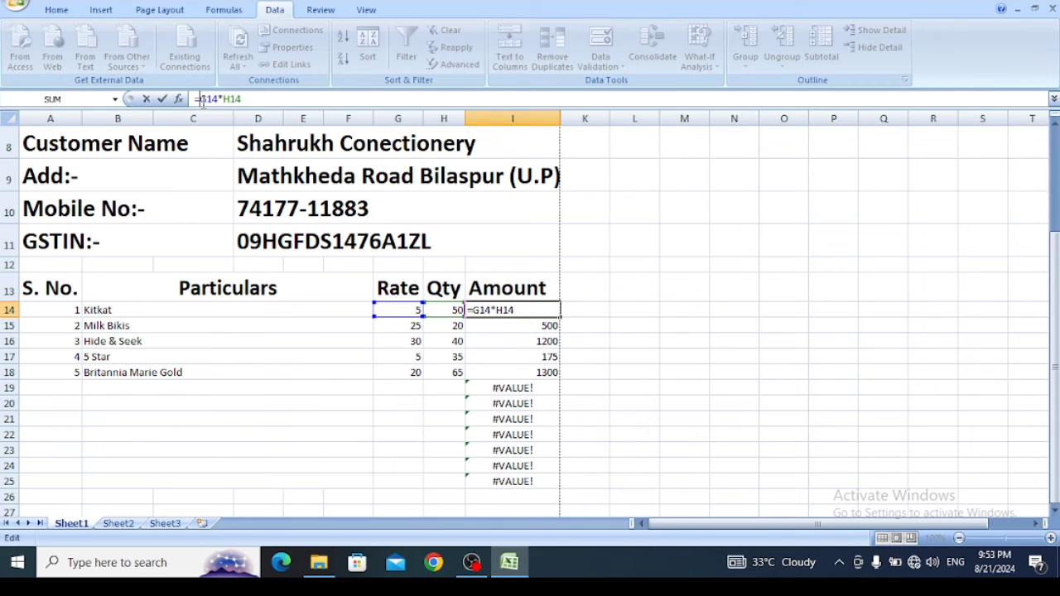
{"action": "type", "text": "if"}
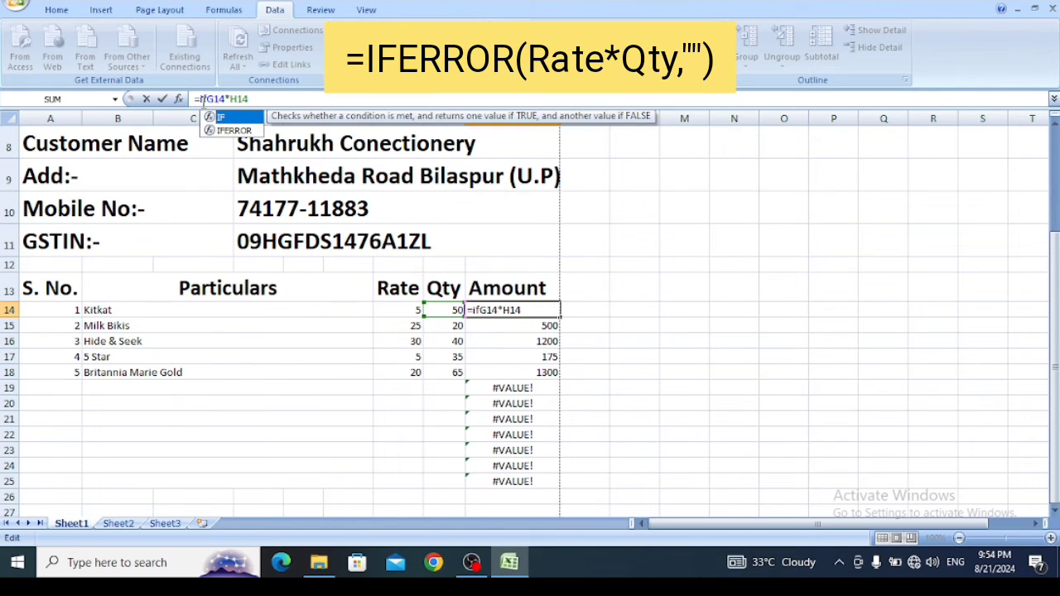
{"action": "key", "text": "Down"}
{"action": "key", "text": "Tab"}
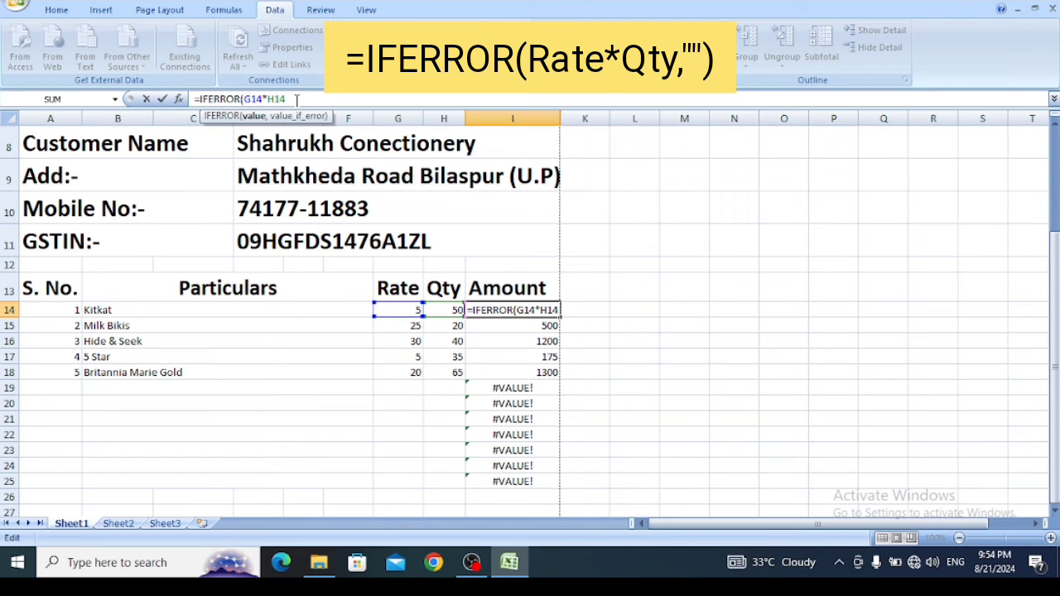
{"action": "type", "text": ","}
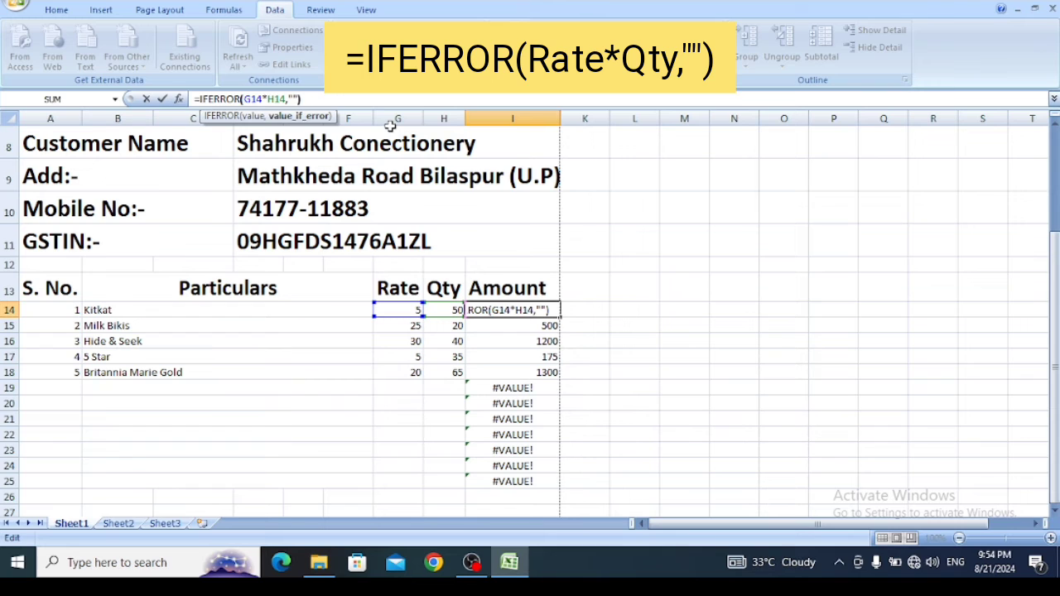
{"action": "key", "text": "Return"}
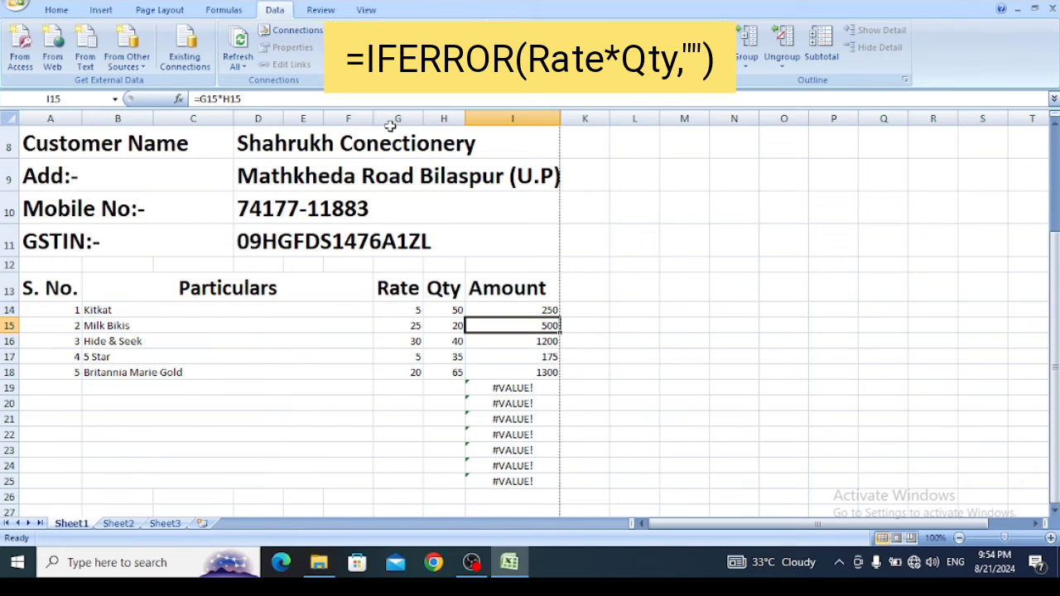
{"action": "left_click", "coordinate": [511, 311]}
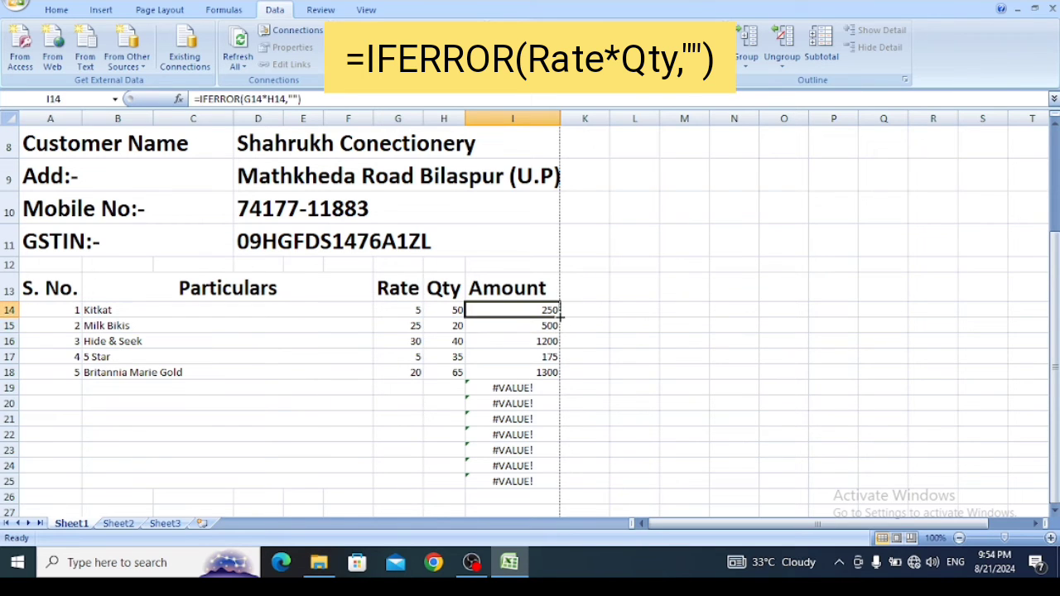
{"action": "left_click_drag", "start_coordinate": [560, 310], "coordinate": [561, 488]}
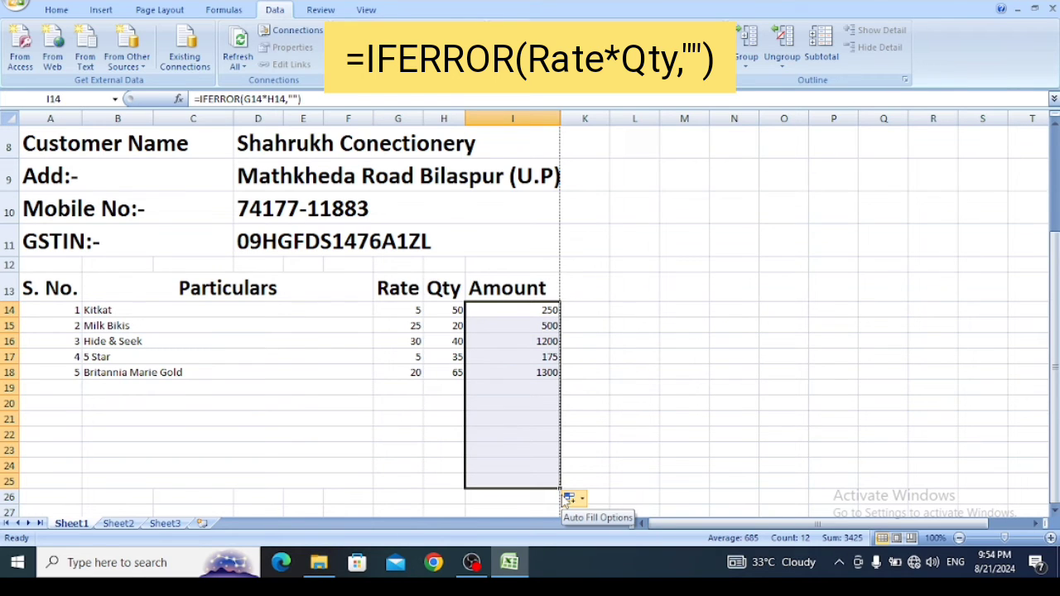
- Enter serial number 6 in A19 and choose Good Day (Butter) from the item list in B19
{"action": "left_click", "coordinate": [45, 382]}
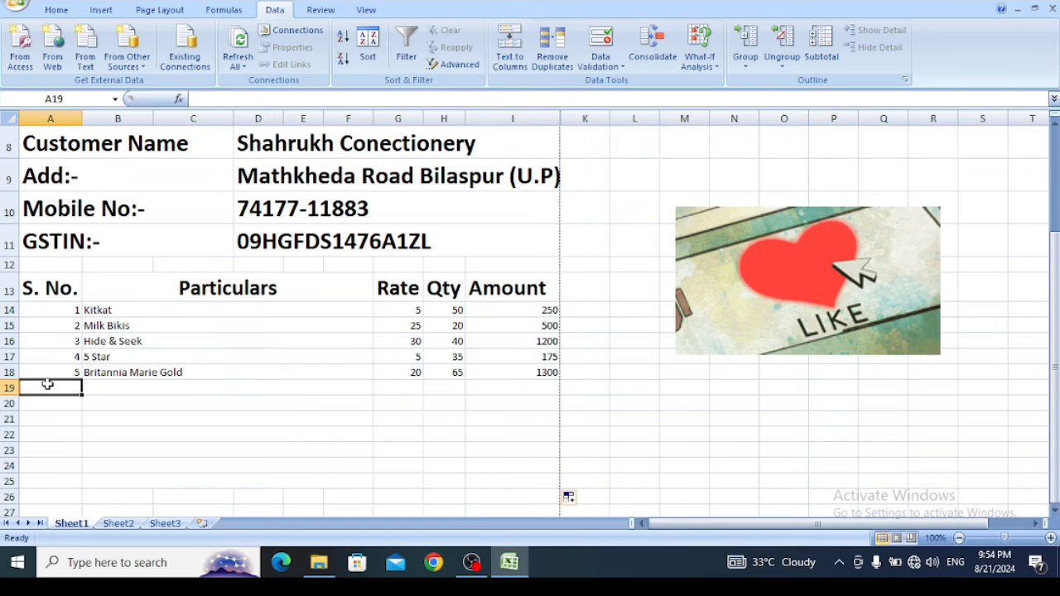
{"action": "type", "text": "6"}
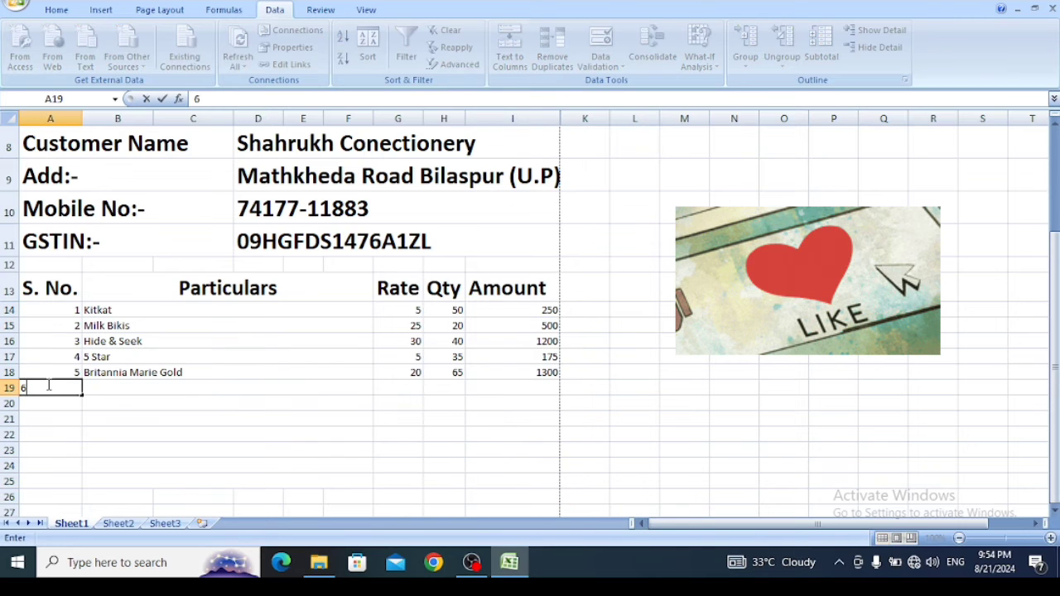
{"action": "left_click", "coordinate": [115, 387]}
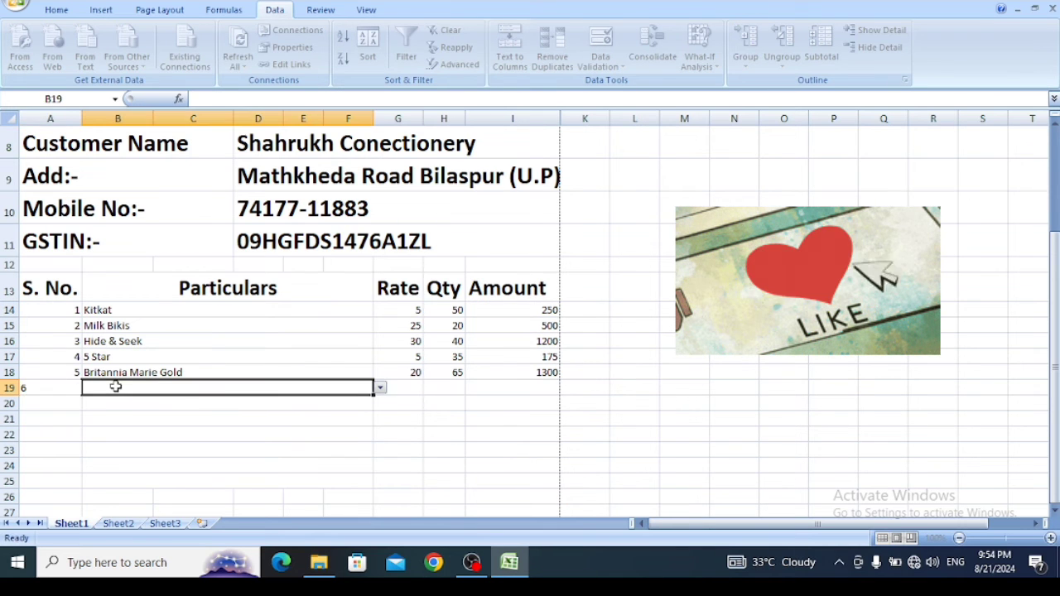
{"action": "left_click", "coordinate": [379, 388]}
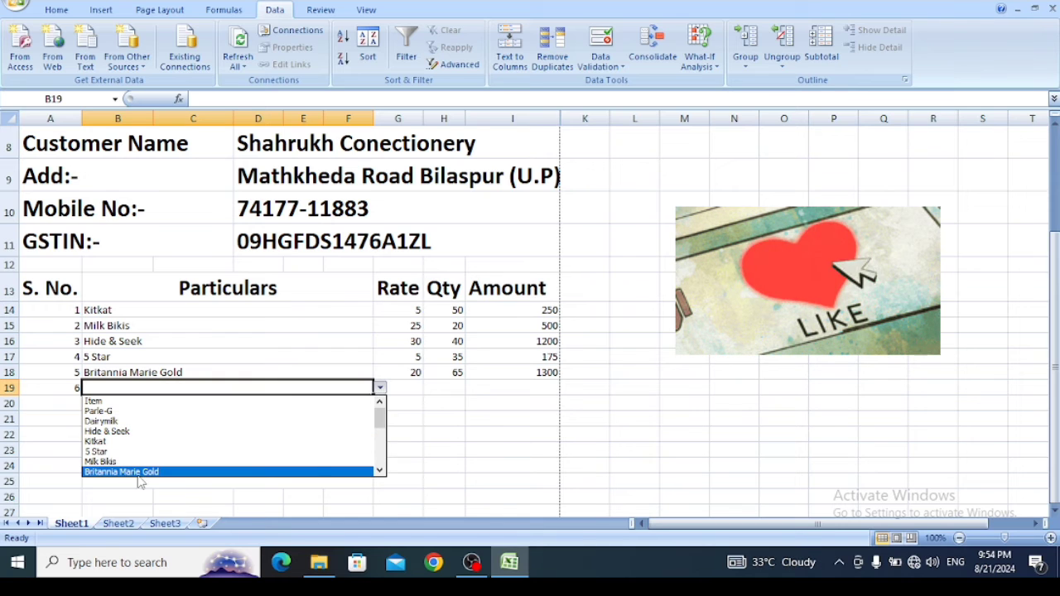
{"action": "left_click", "coordinate": [379, 471]}
{"action": "left_click", "coordinate": [379, 472]}
{"action": "left_click", "coordinate": [379, 471]}
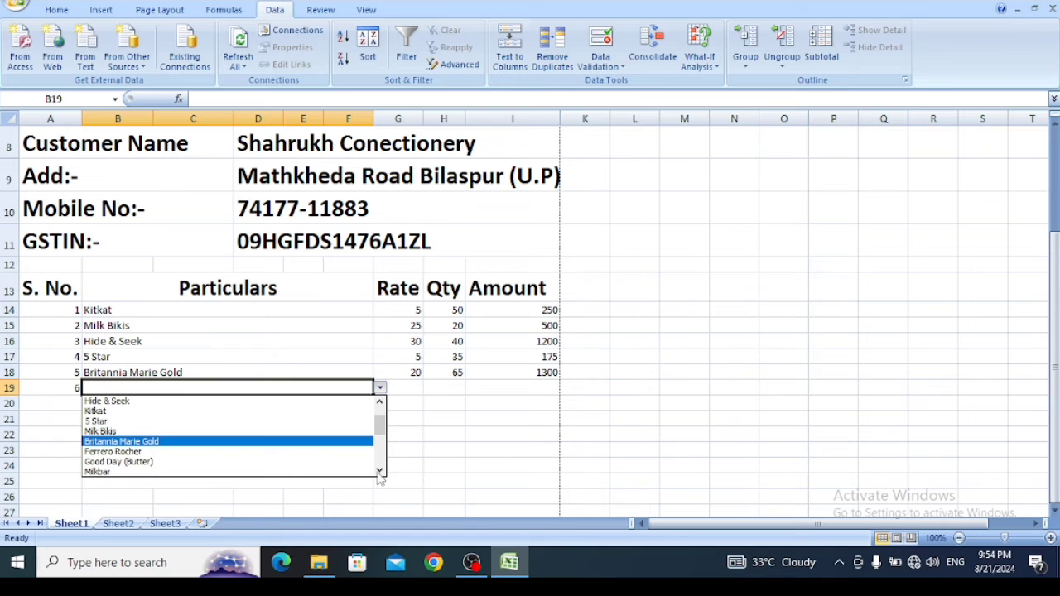
{"action": "left_click", "coordinate": [379, 471]}
{"action": "left_click", "coordinate": [379, 471]}
{"action": "left_click", "coordinate": [379, 471]}
{"action": "left_click", "coordinate": [379, 471]}
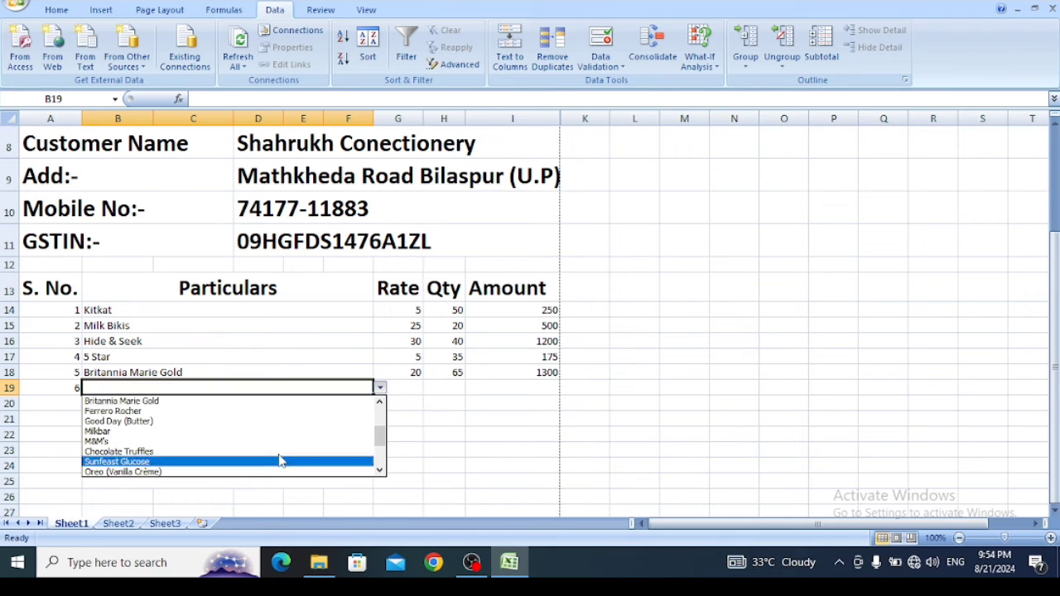
{"action": "left_click", "coordinate": [118, 421]}
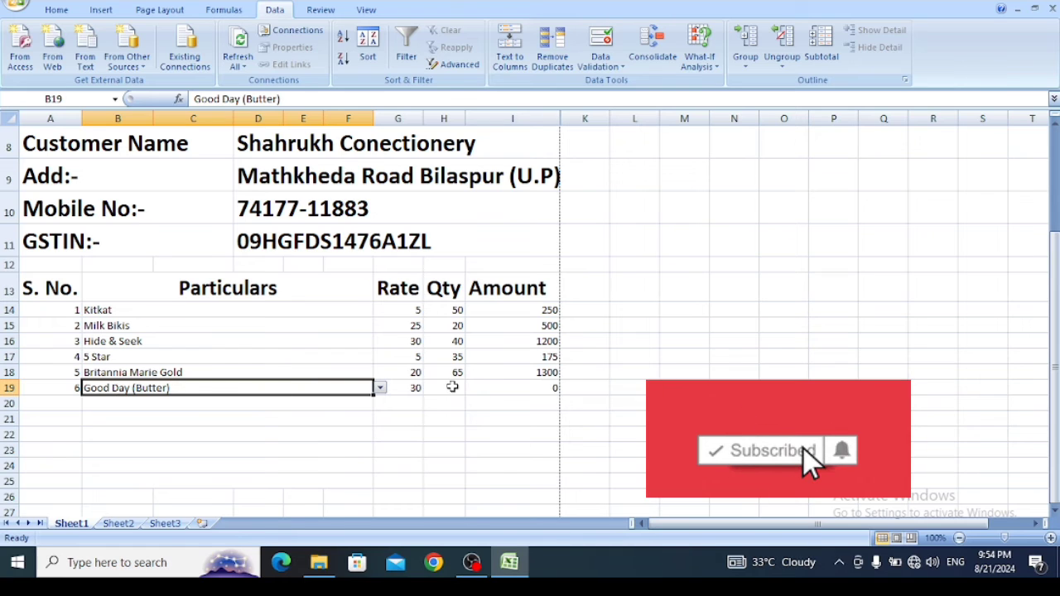
- Enter quantity 20 for Good Day (Butter) in H19 and check its Amount formula in I19
{"action": "left_click", "coordinate": [450, 387]}
{"action": "type", "text": "20"}
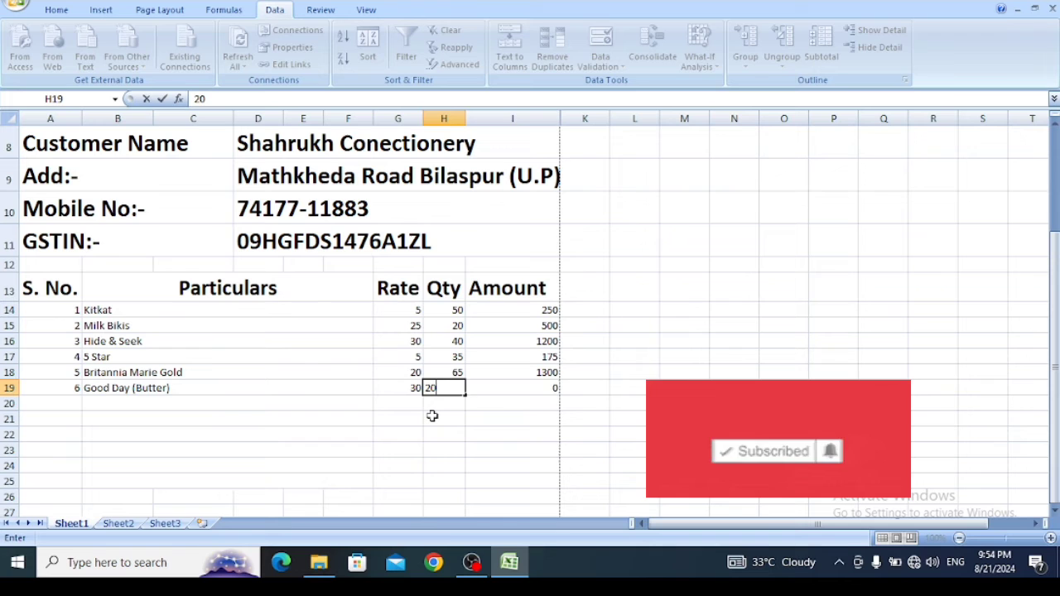
{"action": "key", "text": "Tab"}
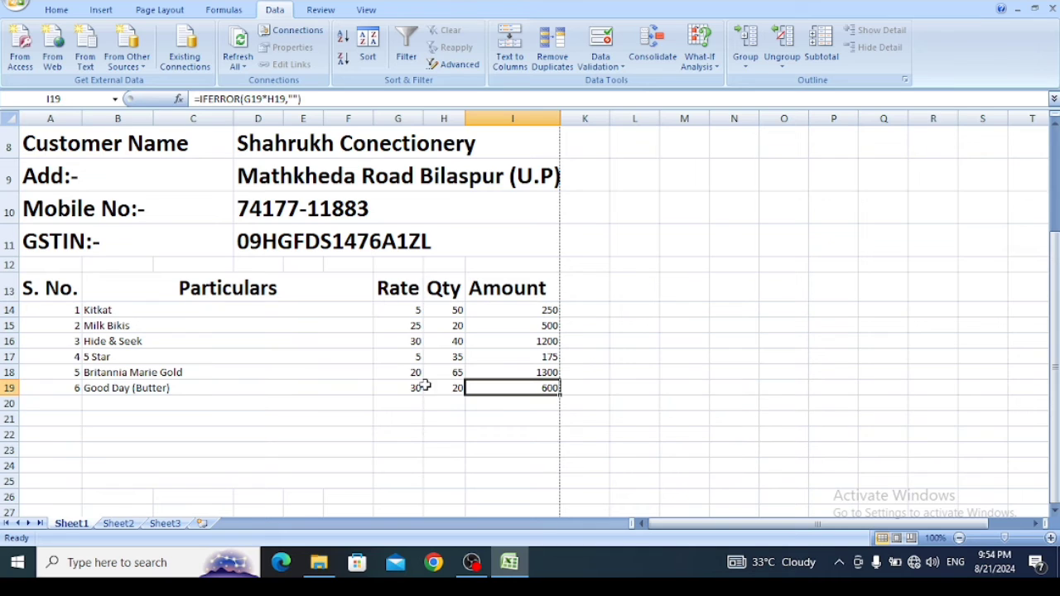
{"action": "left_click", "coordinate": [447, 384]}
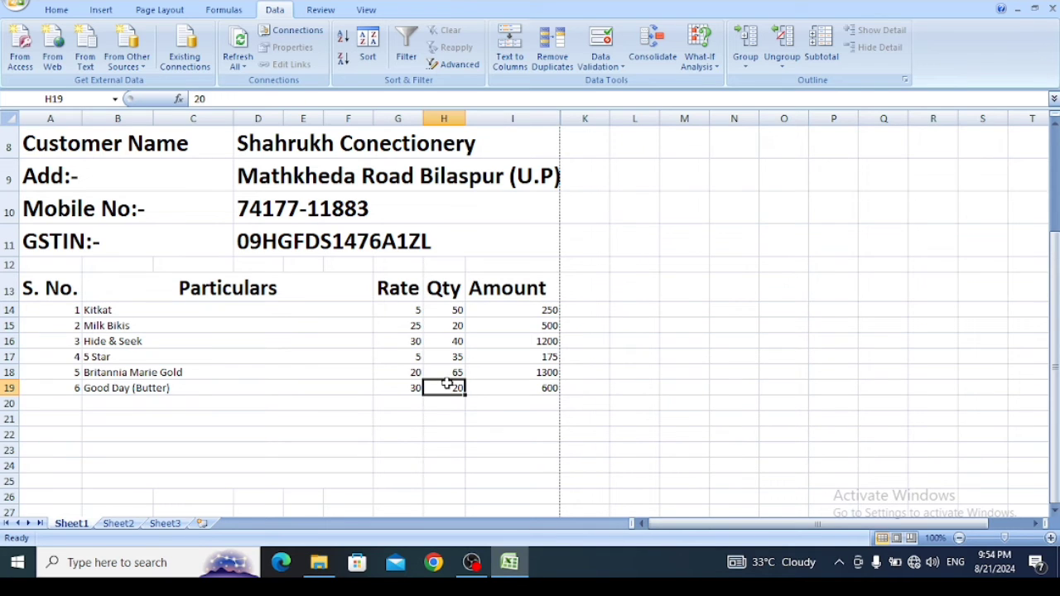
{"action": "left_click", "coordinate": [509, 389]}
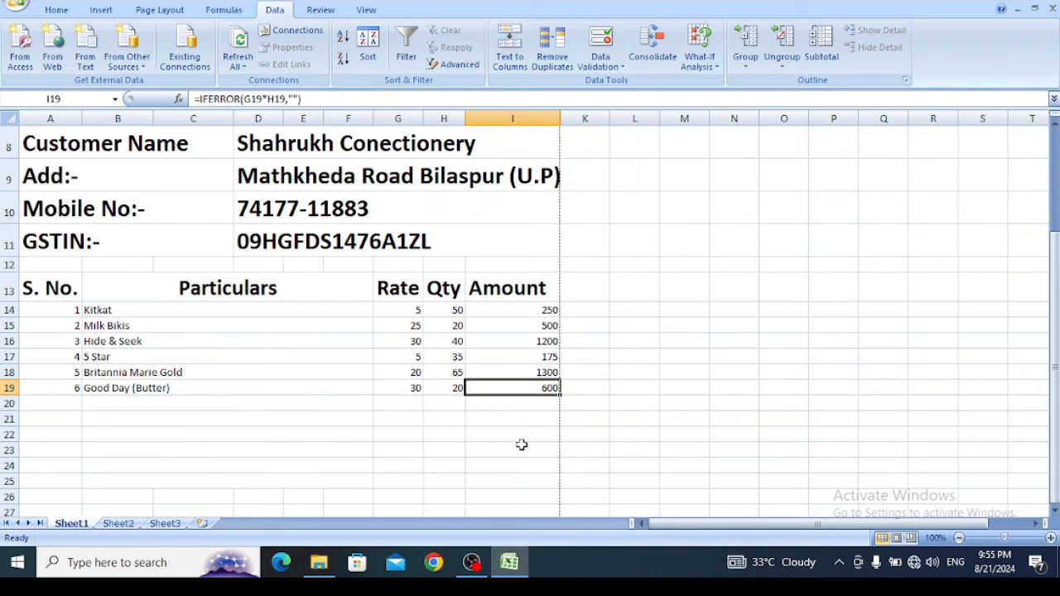
- Format the invoice item rows A14:I25 as 16-point bold text
{"action": "left_click_drag", "start_coordinate": [59, 311], "coordinate": [499, 477]}
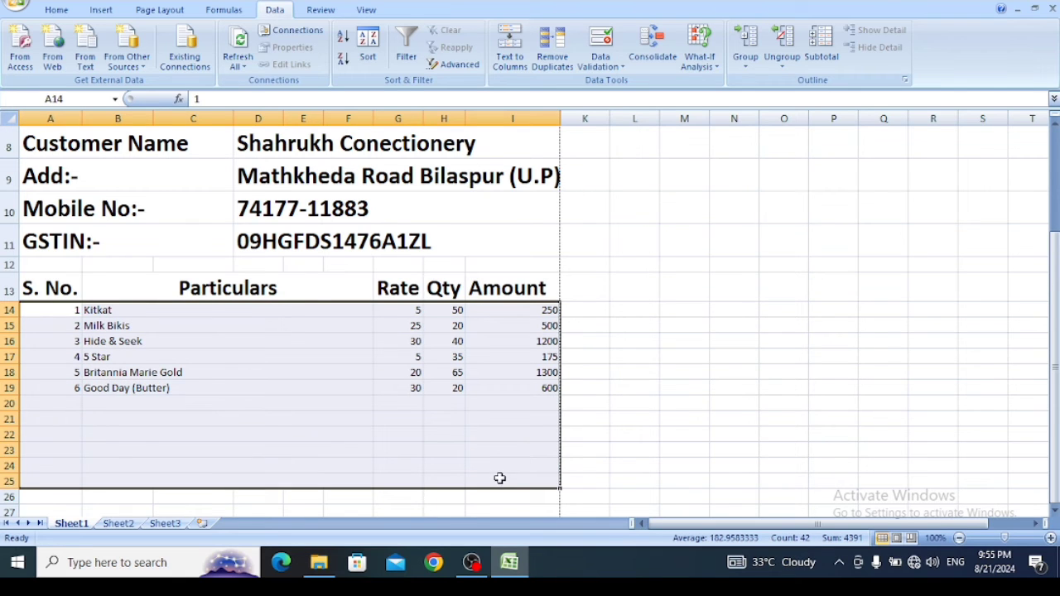
{"action": "left_click", "coordinate": [54, 10]}
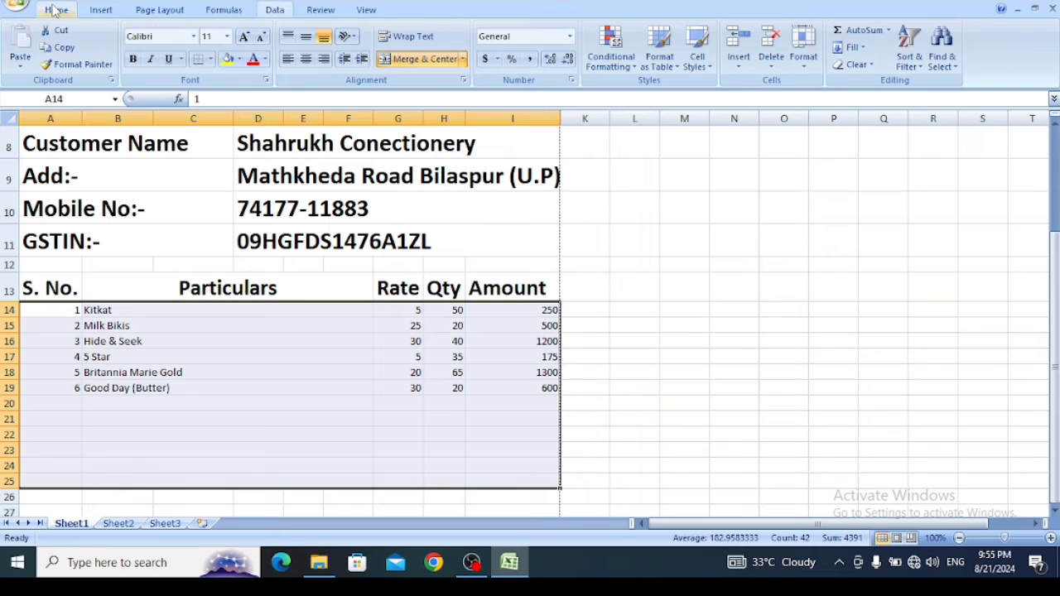
{"action": "left_click", "coordinate": [243, 36]}
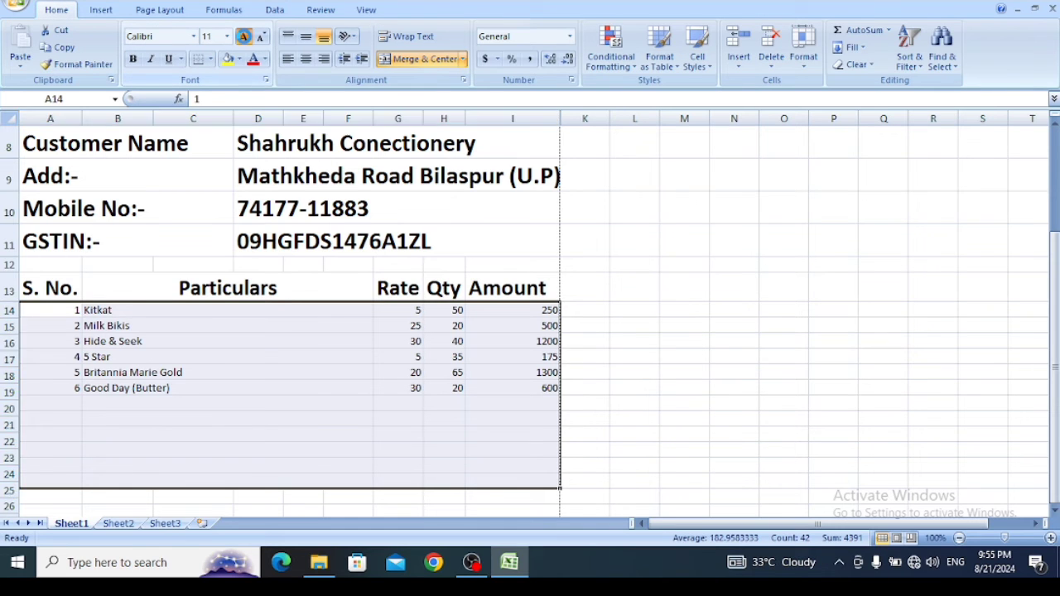
{"action": "left_click", "coordinate": [243, 36]}
{"action": "left_click", "coordinate": [244, 38]}
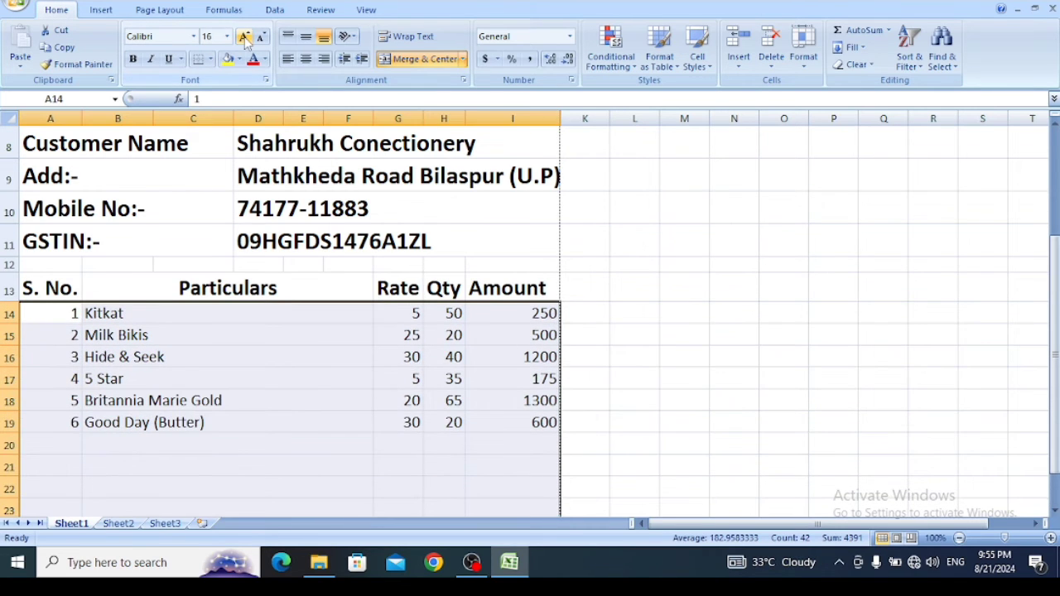
{"action": "left_click_drag", "start_coordinate": [1054, 332], "coordinate": [1056, 385]}
{"action": "left_click_drag", "start_coordinate": [1056, 448], "coordinate": [1056, 451]}
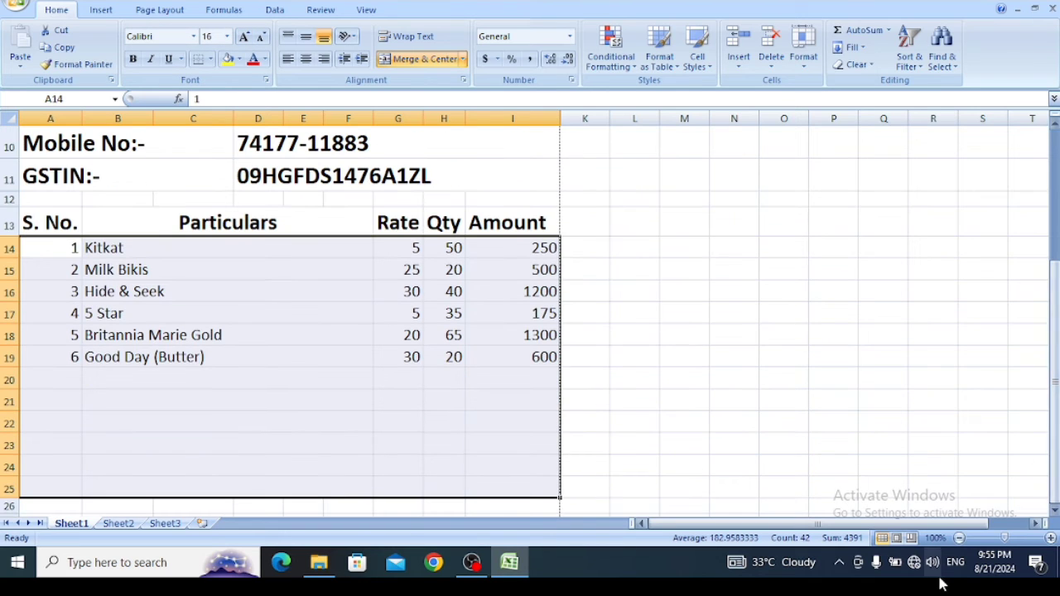
{"action": "left_click", "coordinate": [1054, 510]}
{"action": "left_click", "coordinate": [1054, 510]}
{"action": "left_click", "coordinate": [1054, 510]}
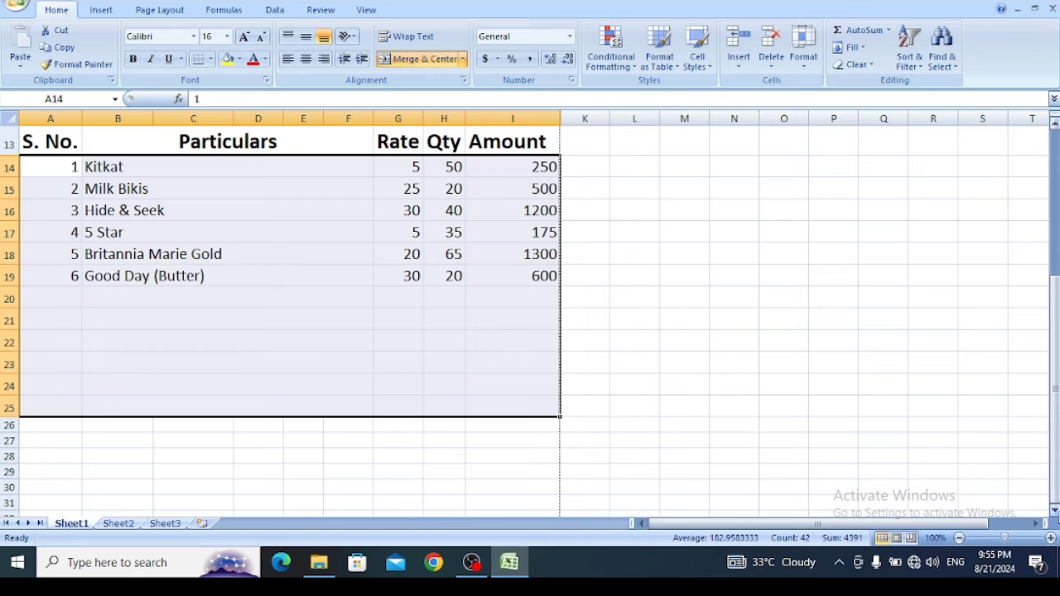
{"action": "key", "text": "ctrl+b"}
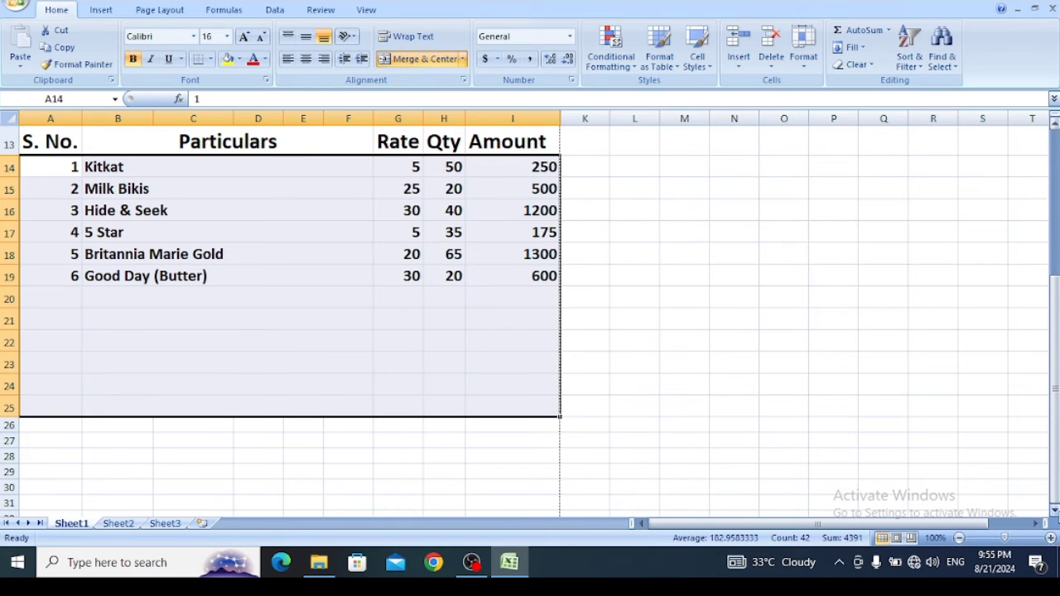
- Merge and center A26:H26 below the item rows and enter the label Total in it
{"action": "left_click", "coordinate": [1055, 510]}
{"action": "left_click", "coordinate": [1054, 510]}
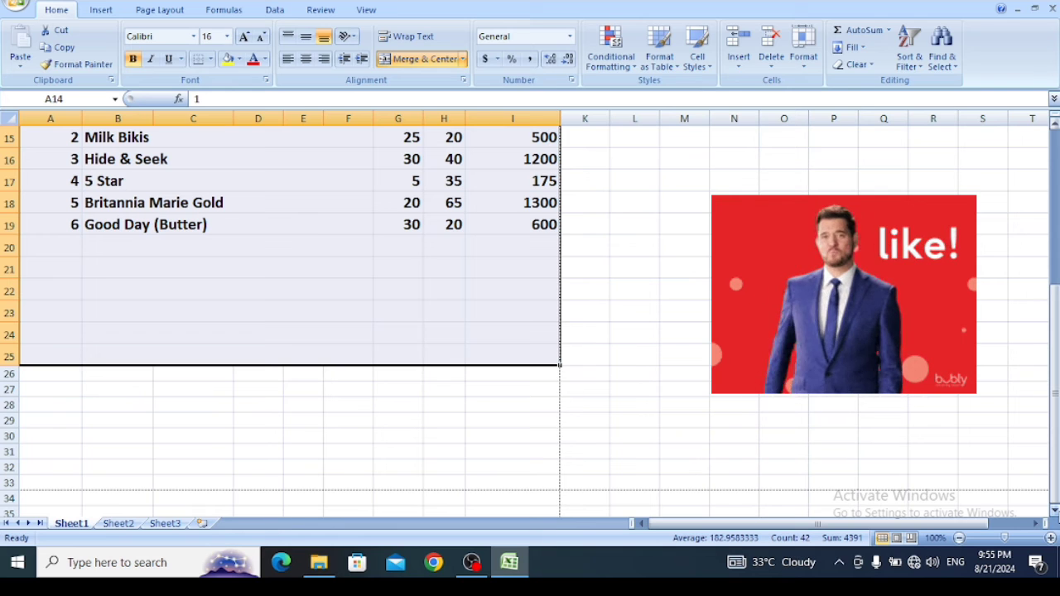
{"action": "left_click", "coordinate": [1054, 510]}
{"action": "left_click", "coordinate": [1054, 510]}
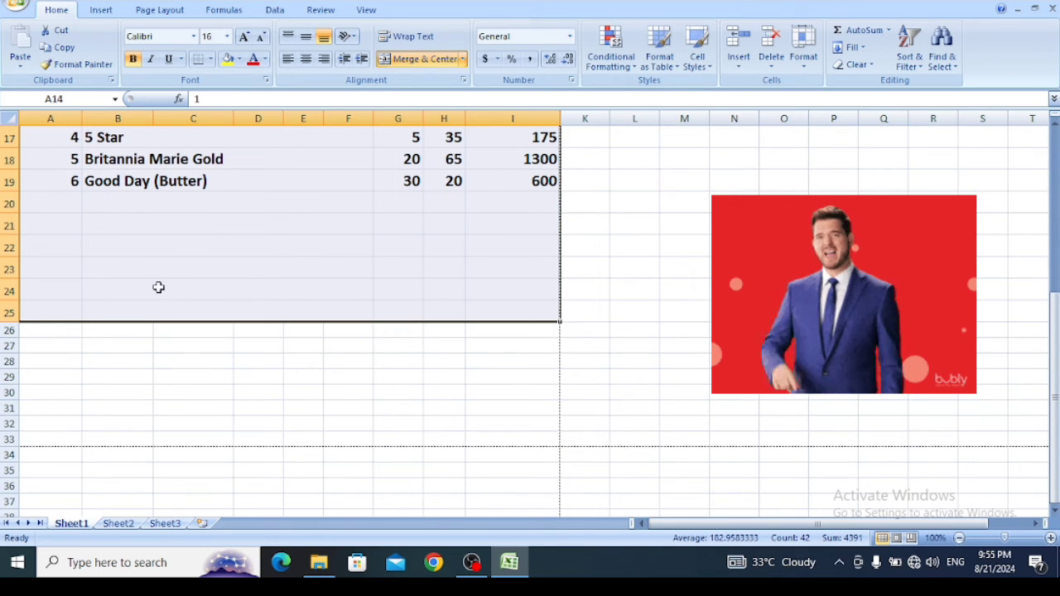
{"action": "left_click", "coordinate": [160, 349]}
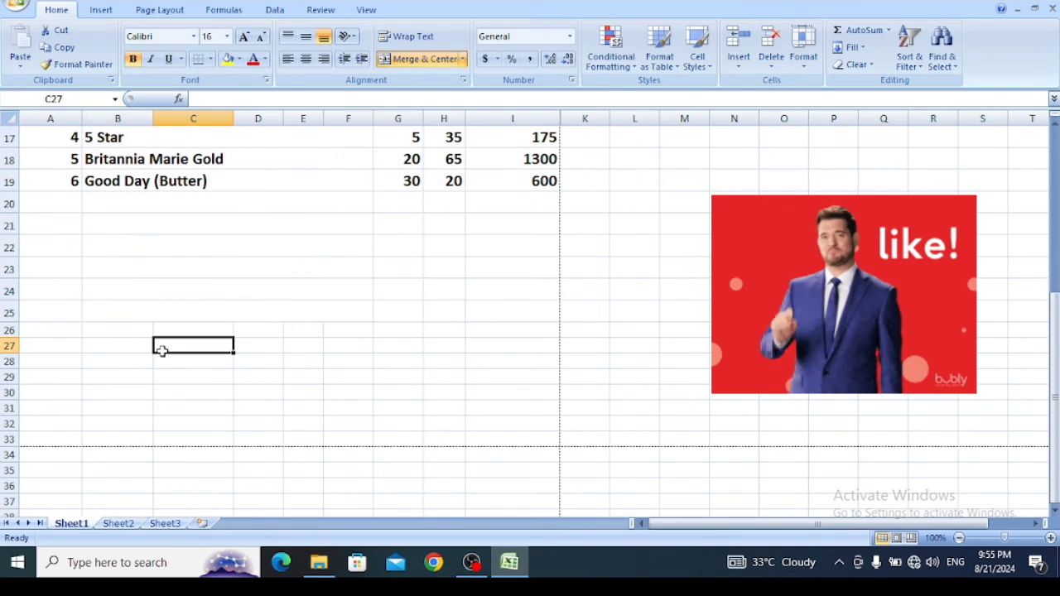
{"action": "left_click", "coordinate": [60, 326]}
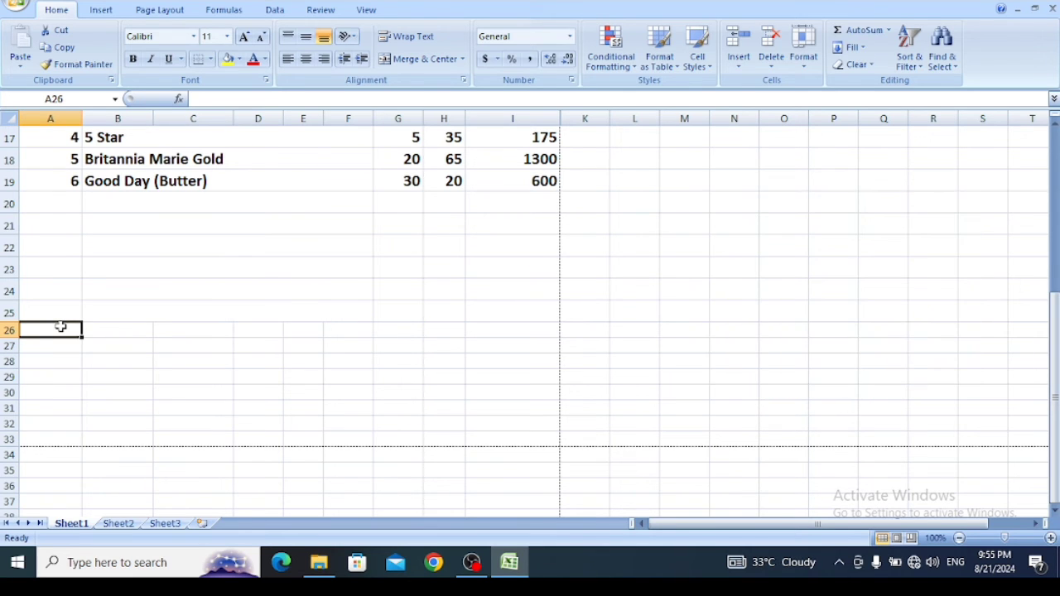
{"action": "left_click_drag", "start_coordinate": [82, 328], "coordinate": [437, 328]}
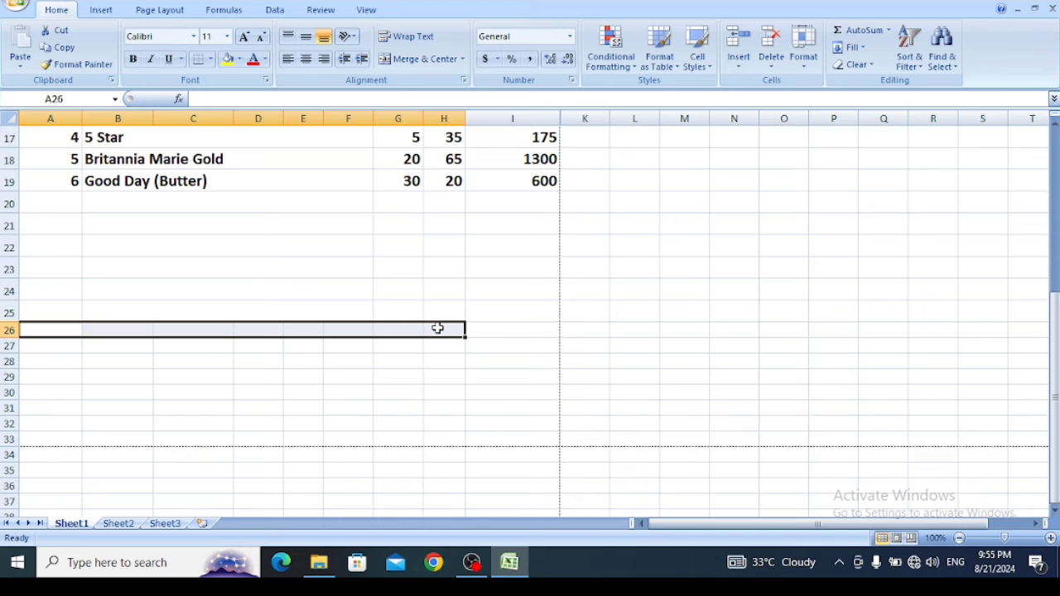
{"action": "left_click", "coordinate": [414, 59]}
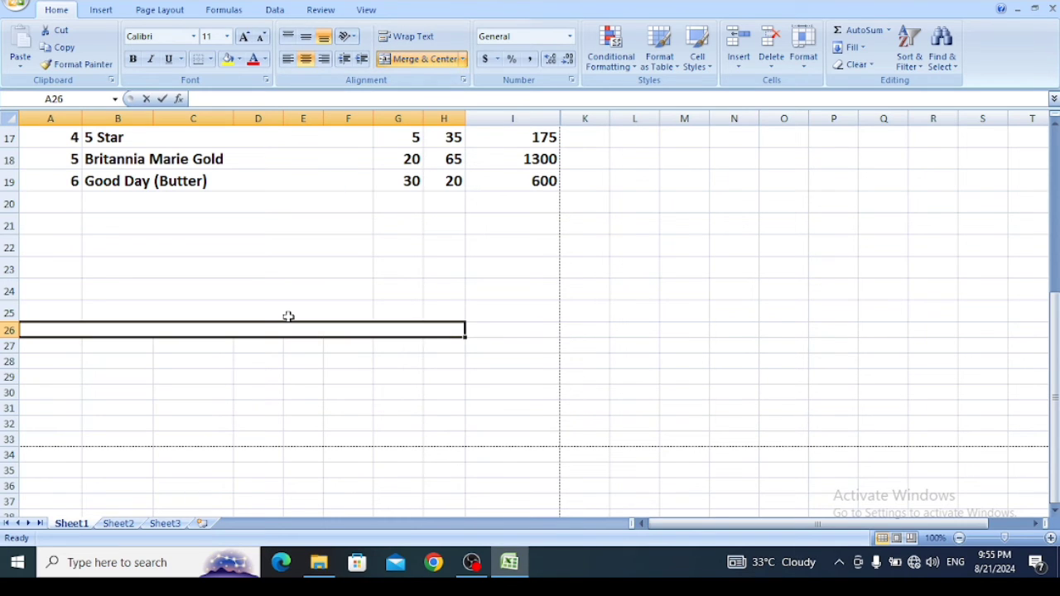
{"action": "type", "text": "Total"}
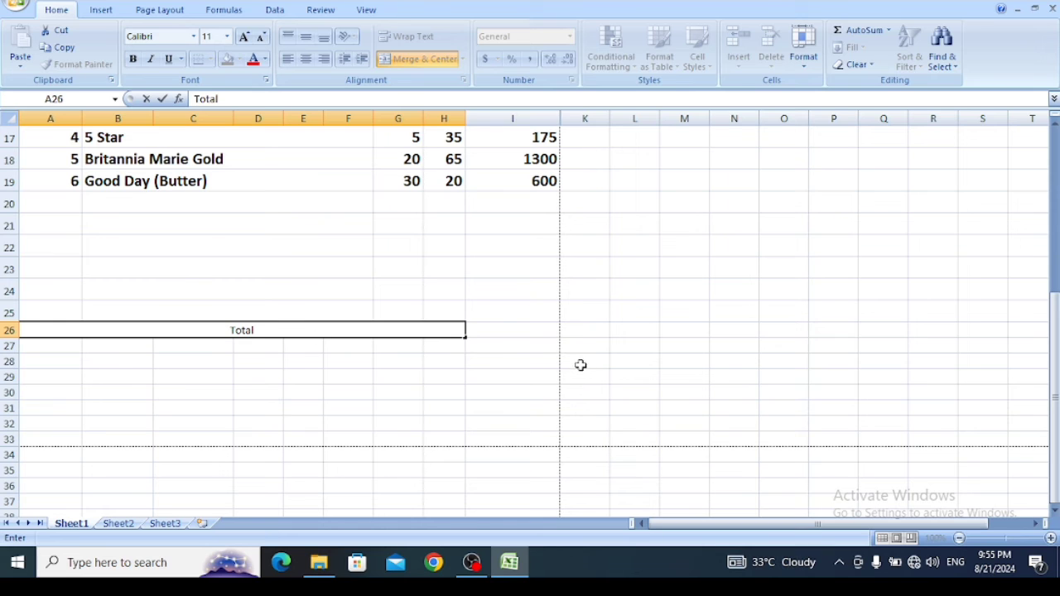
{"action": "left_click", "coordinate": [487, 330]}
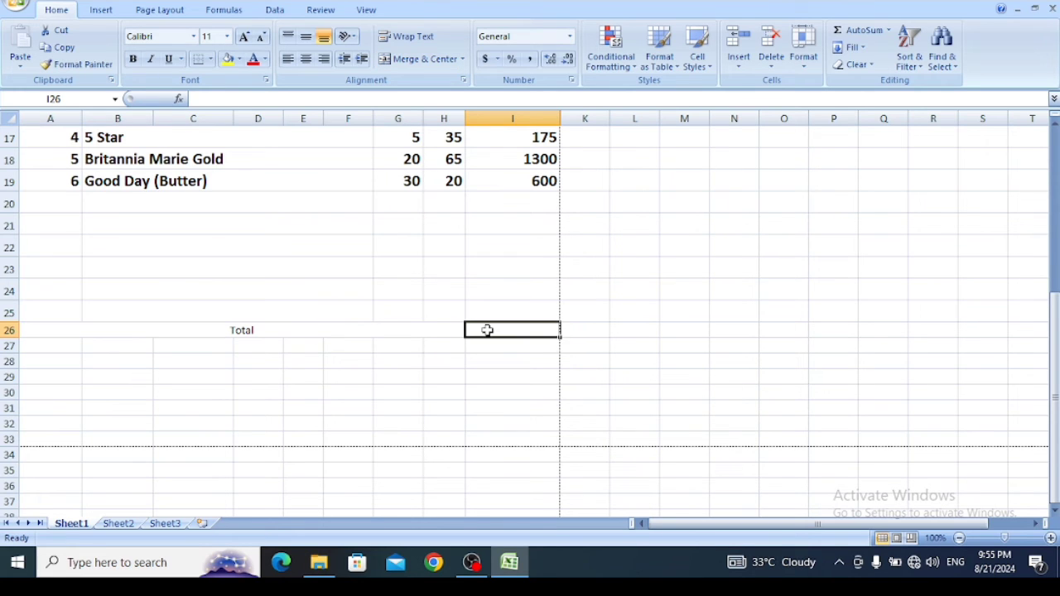
- Replace the label in the merged cell A26 with Taxable Amount
{"action": "left_click", "coordinate": [348, 334]}
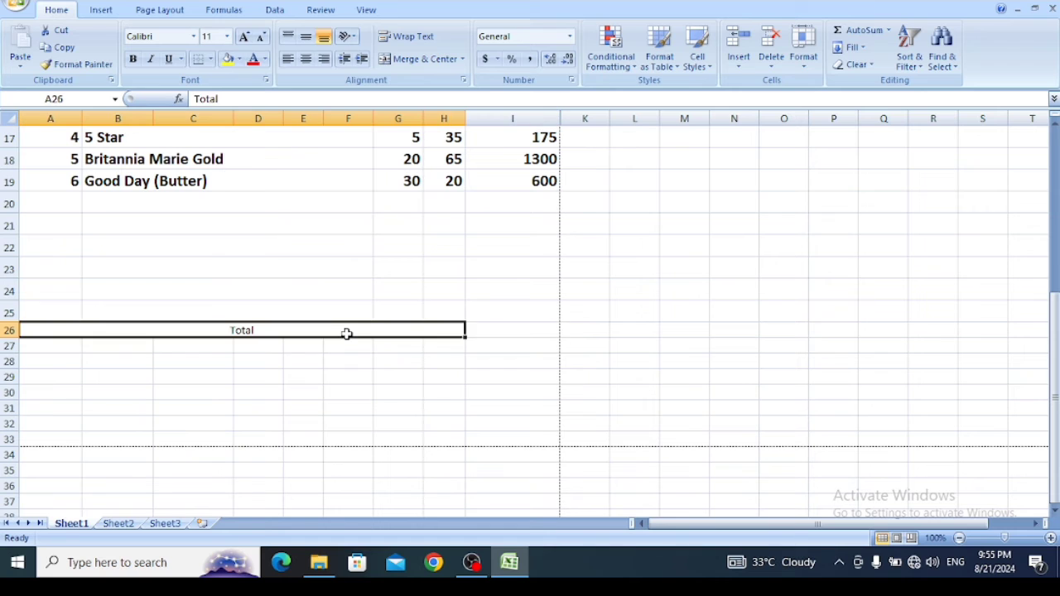
{"action": "type", "text": "Taxa"}
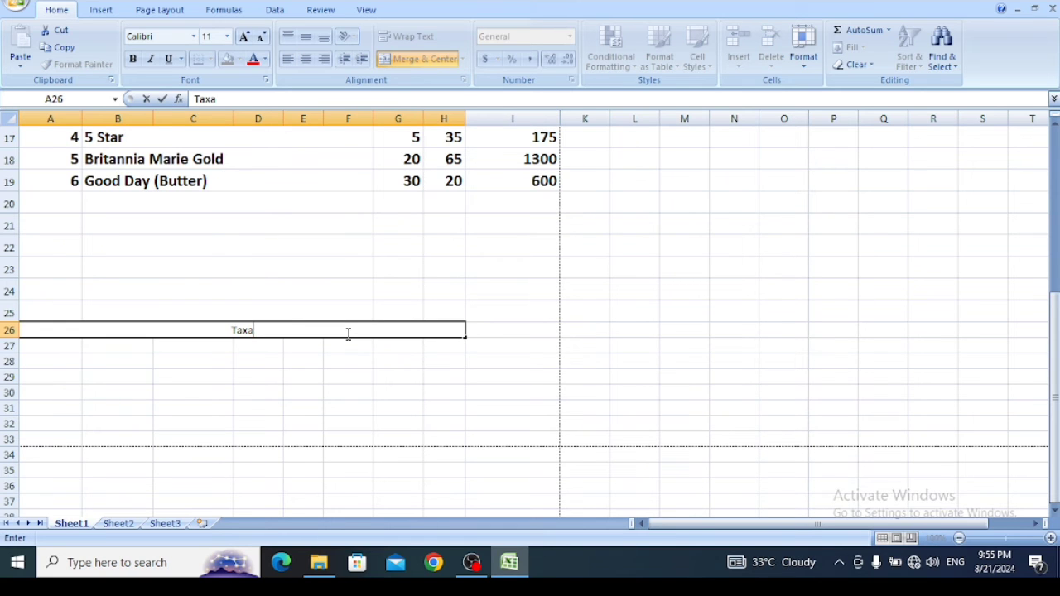
{"action": "type", "text": "ble Amou"}
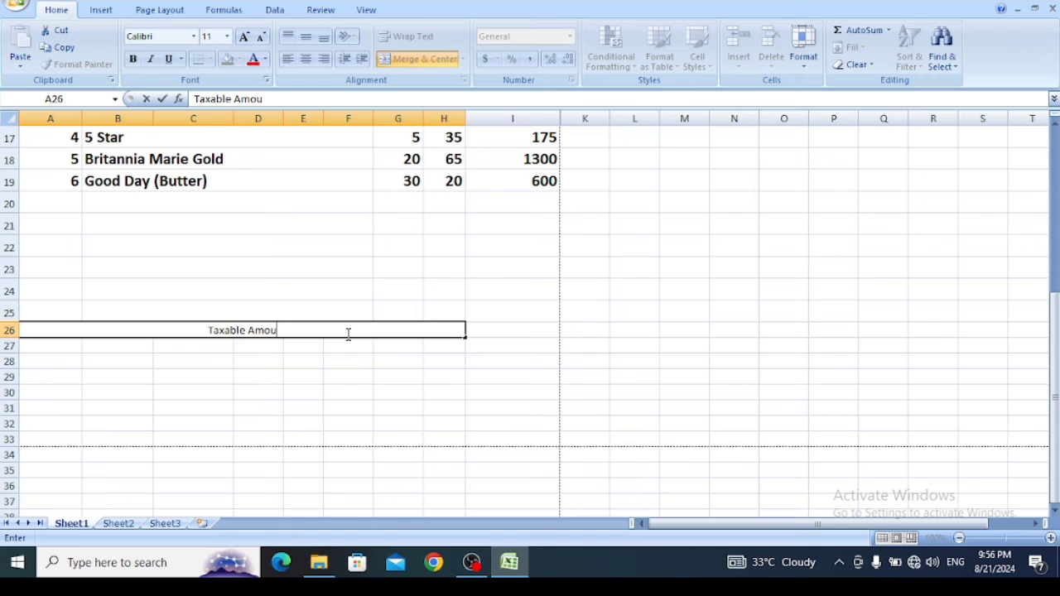
{"action": "type", "text": "nt"}
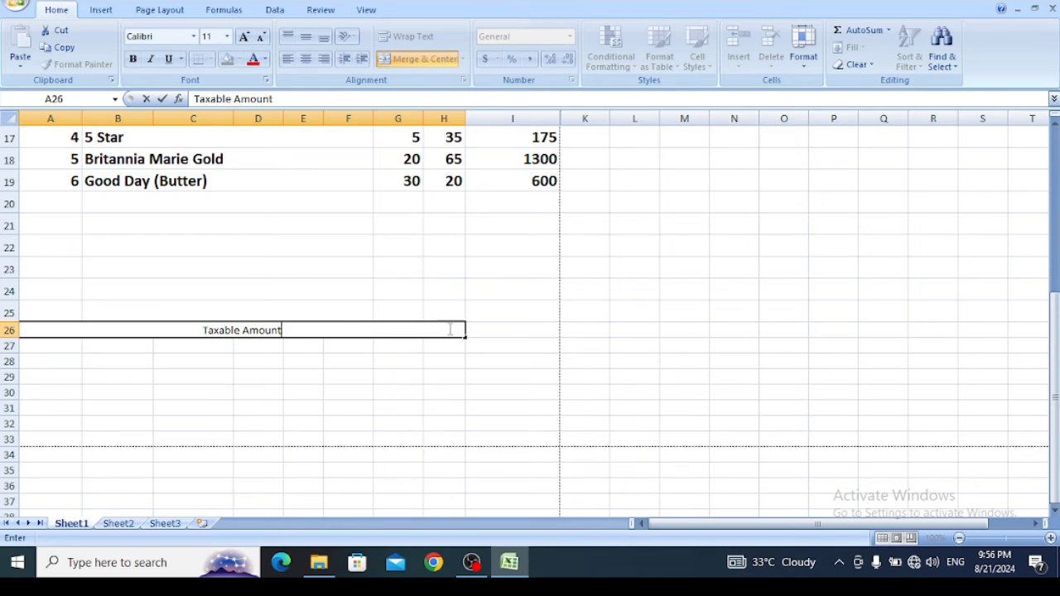
- Add up the Amount column in I26 with the formula =SUM(I14:I25) and check the cell
{"action": "left_click", "coordinate": [528, 329]}
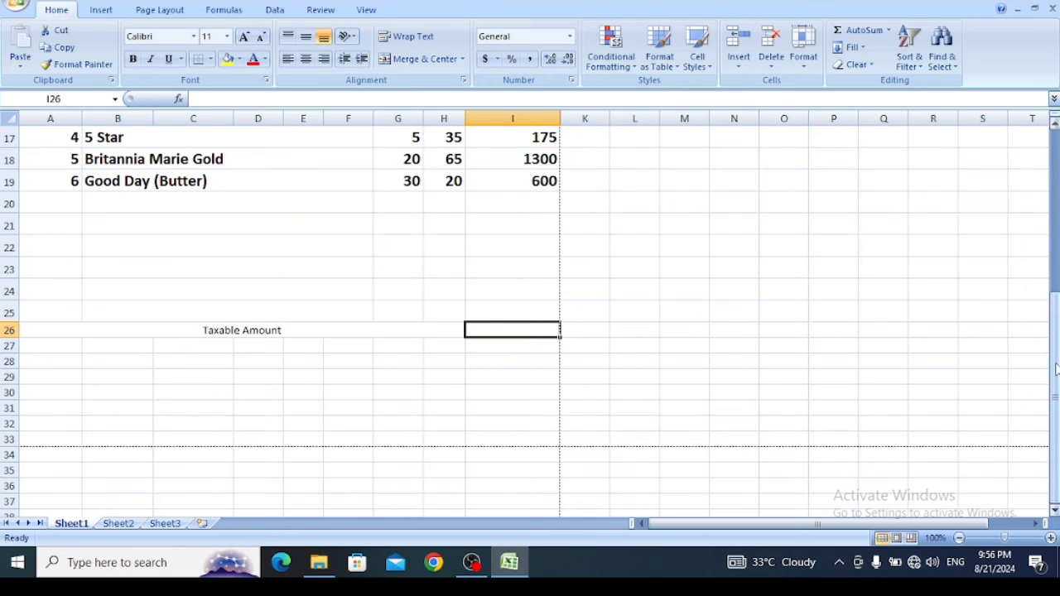
{"action": "left_click_drag", "start_coordinate": [1056, 362], "coordinate": [1056, 320]}
{"action": "type", "text": "="}
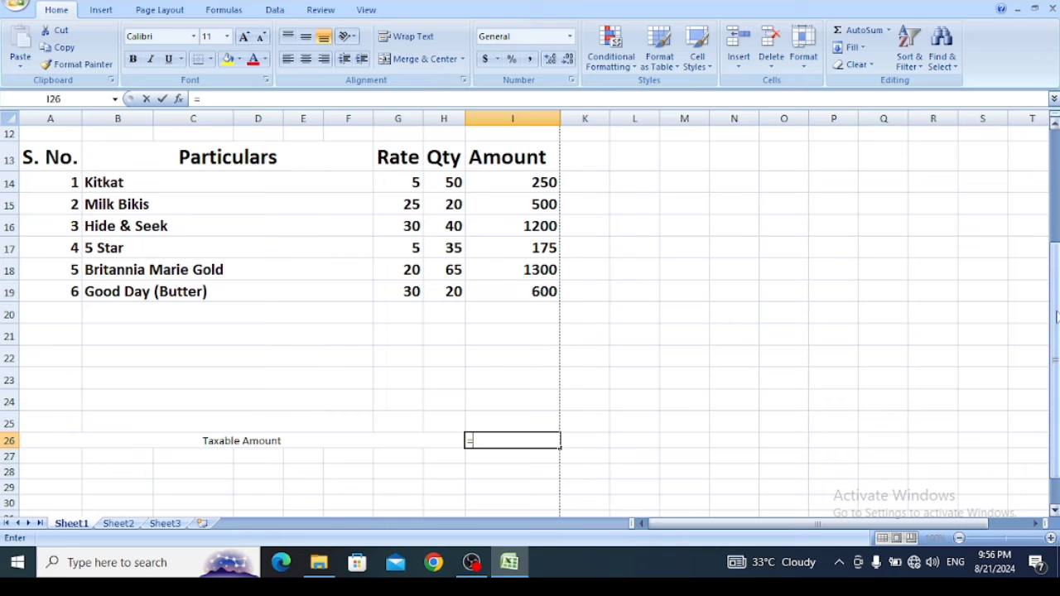
{"action": "type", "text": "sum"}
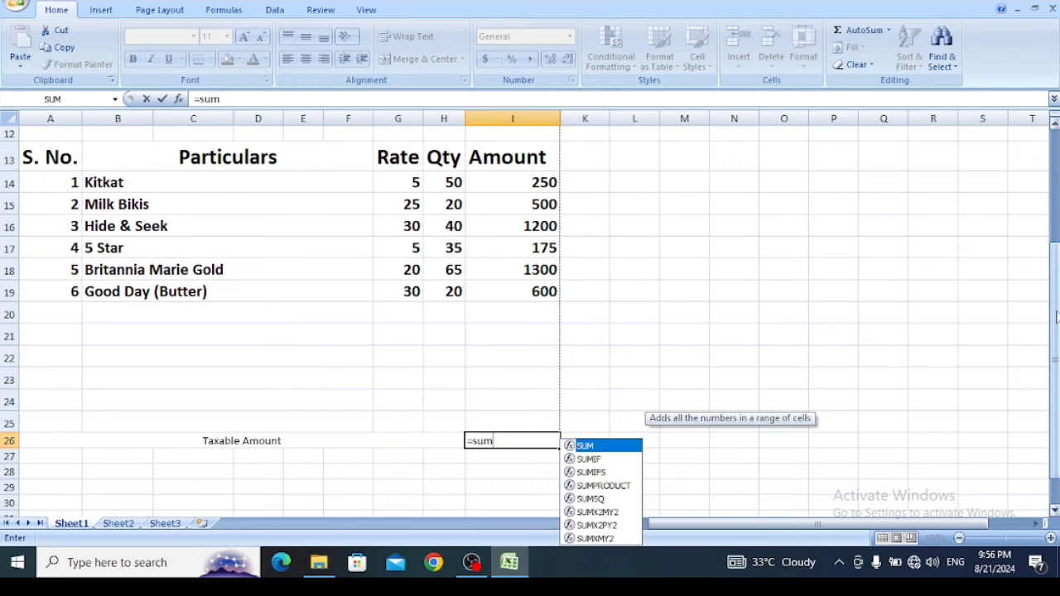
{"action": "key", "text": "Tab"}
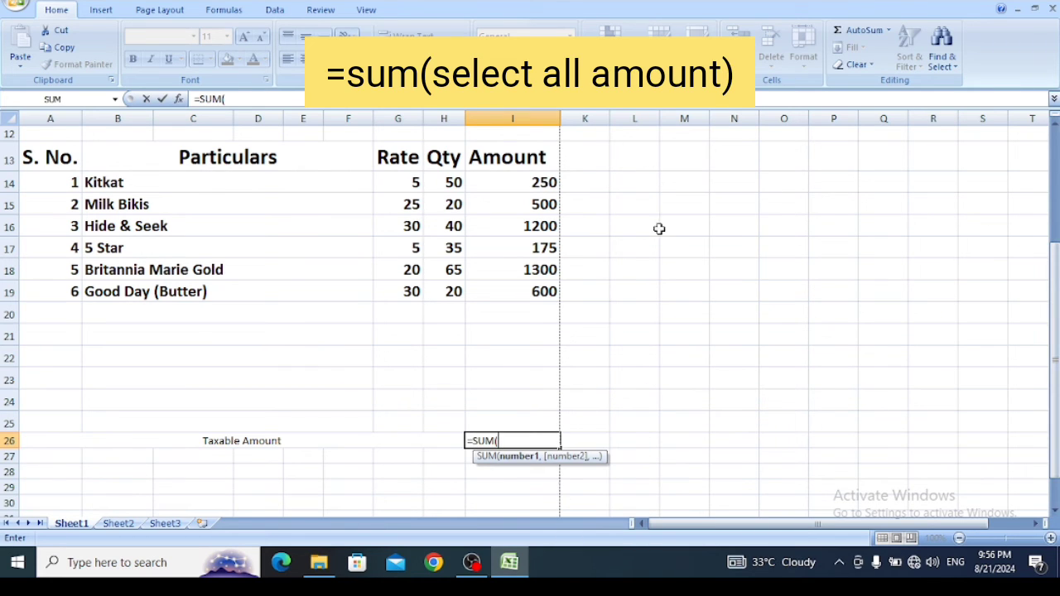
{"action": "left_click_drag", "start_coordinate": [530, 179], "coordinate": [516, 419]}
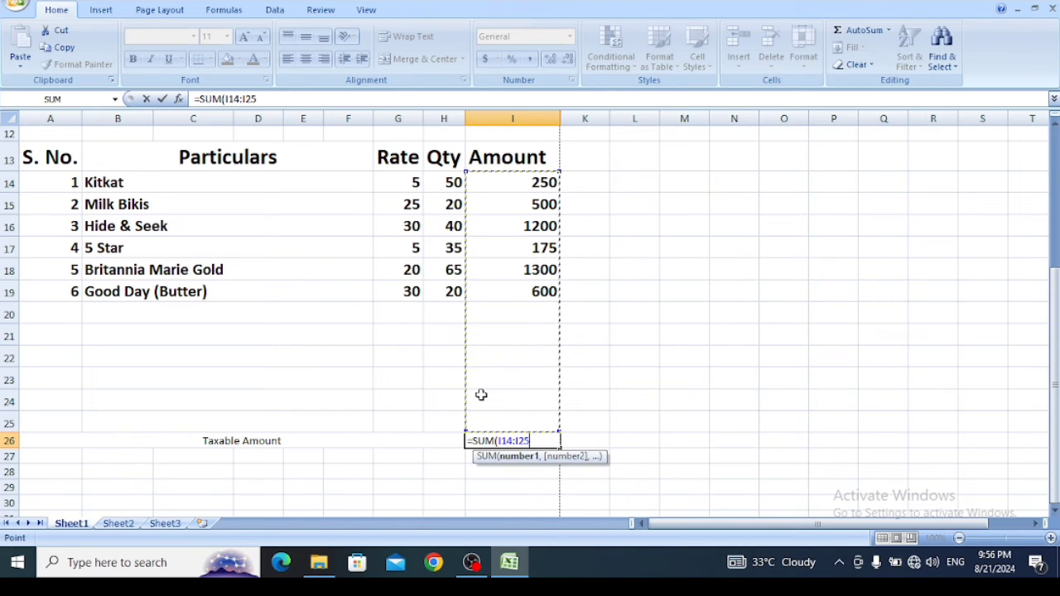
{"action": "type", "text": ")"}
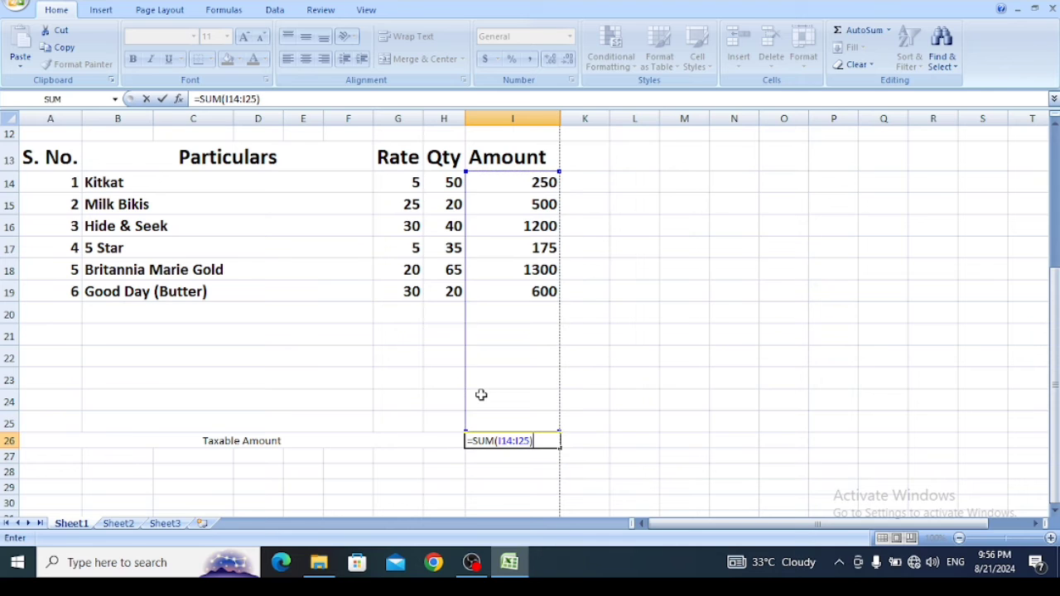
{"action": "key", "text": "Return"}
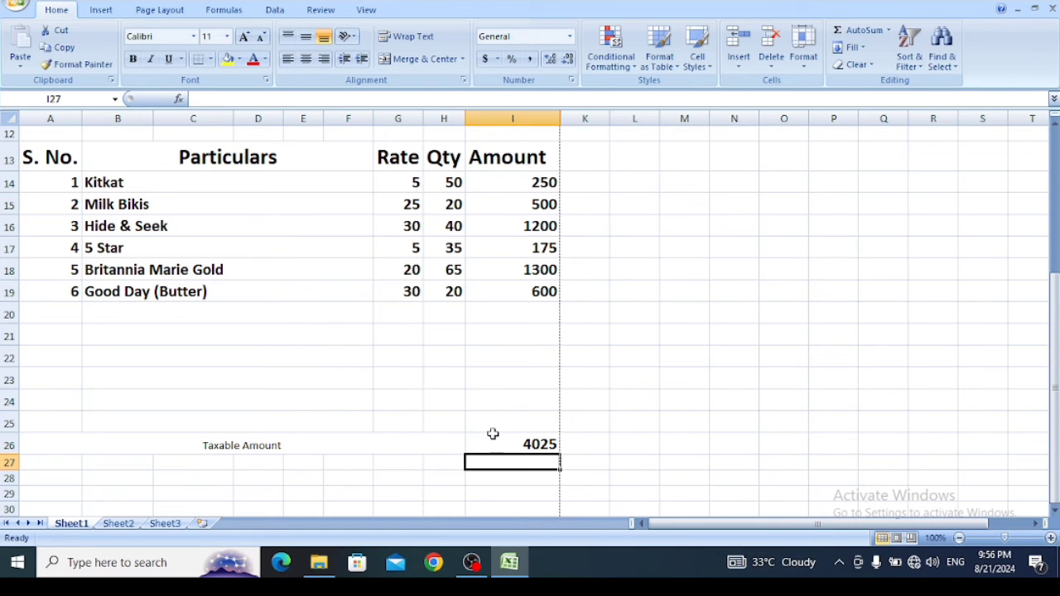
{"action": "left_click", "coordinate": [511, 443]}
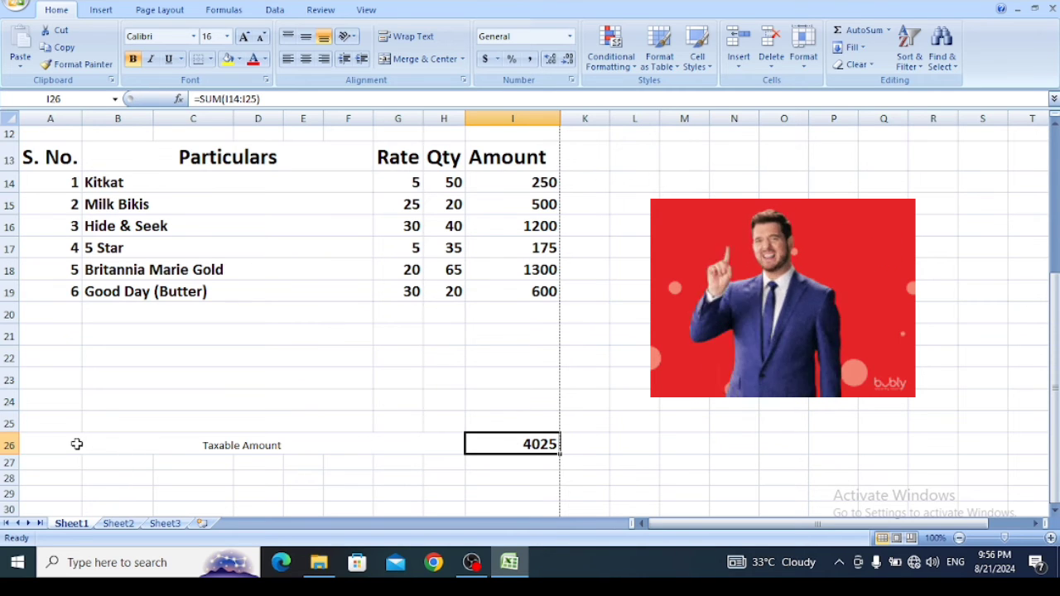
- Make the Taxable Amount label in A26 bold at 20 points and enlarge the sum in I26 to 20 points
{"action": "left_click_drag", "start_coordinate": [75, 440], "coordinate": [367, 440]}
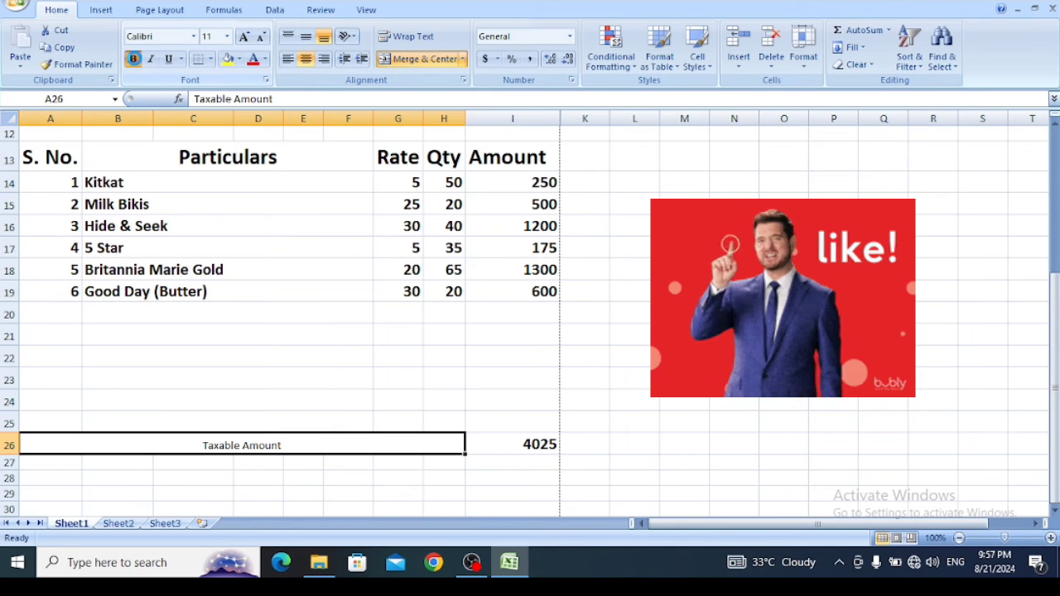
{"action": "left_click", "coordinate": [134, 59]}
{"action": "left_click", "coordinate": [244, 38]}
{"action": "left_click", "coordinate": [244, 37]}
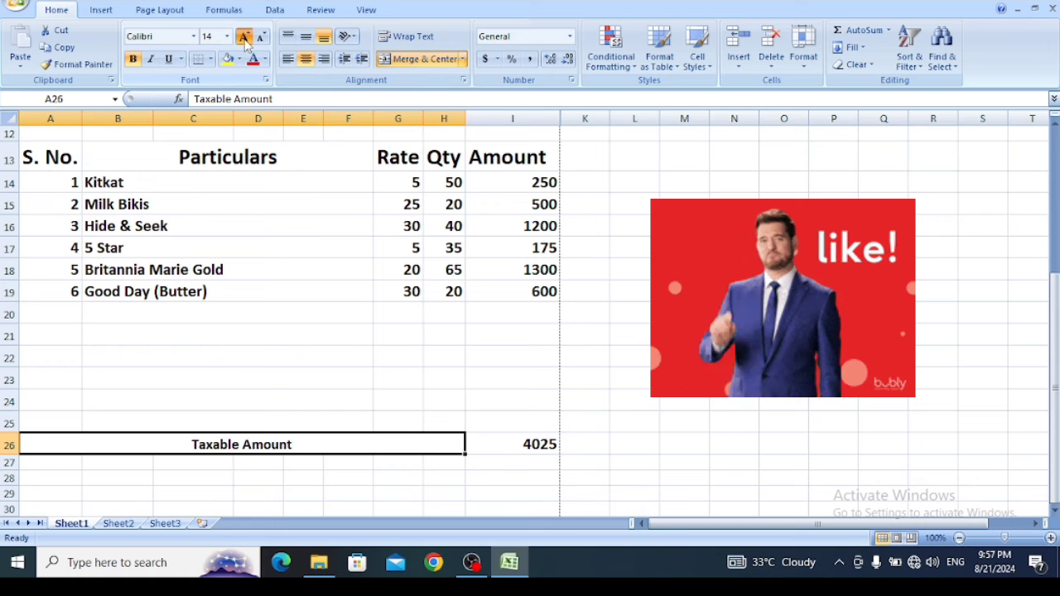
{"action": "left_click", "coordinate": [244, 38]}
{"action": "left_click", "coordinate": [245, 37]}
{"action": "left_click", "coordinate": [244, 37]}
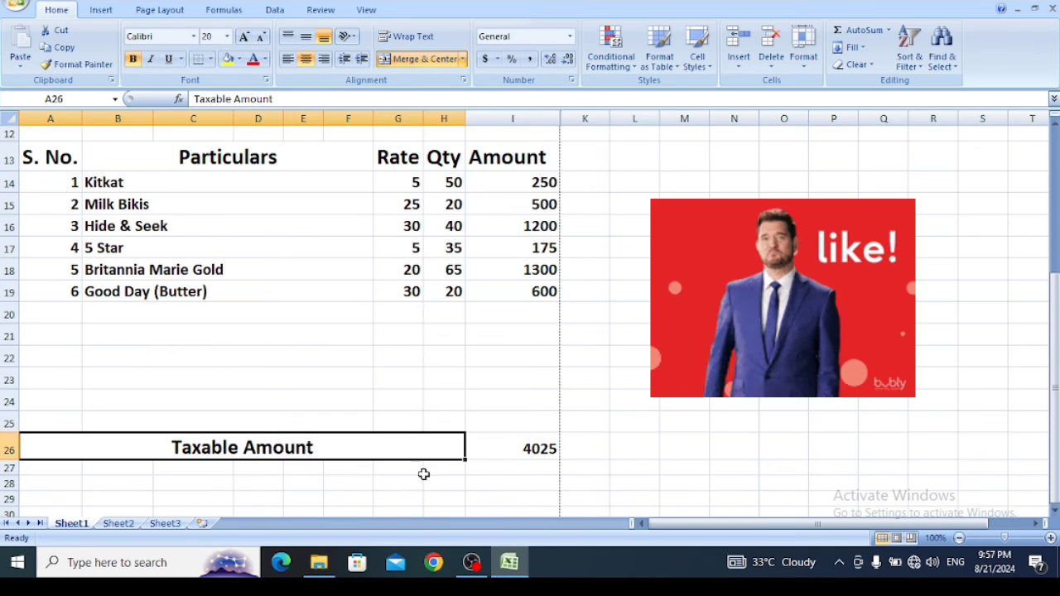
{"action": "left_click", "coordinate": [504, 448]}
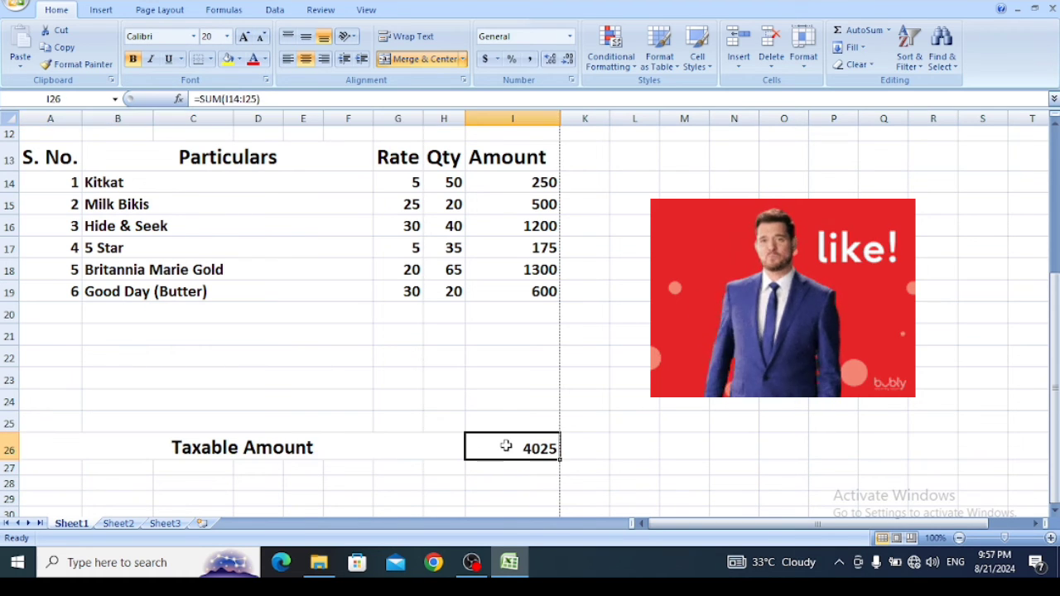
{"action": "left_click", "coordinate": [244, 37]}
{"action": "left_click", "coordinate": [244, 37]}
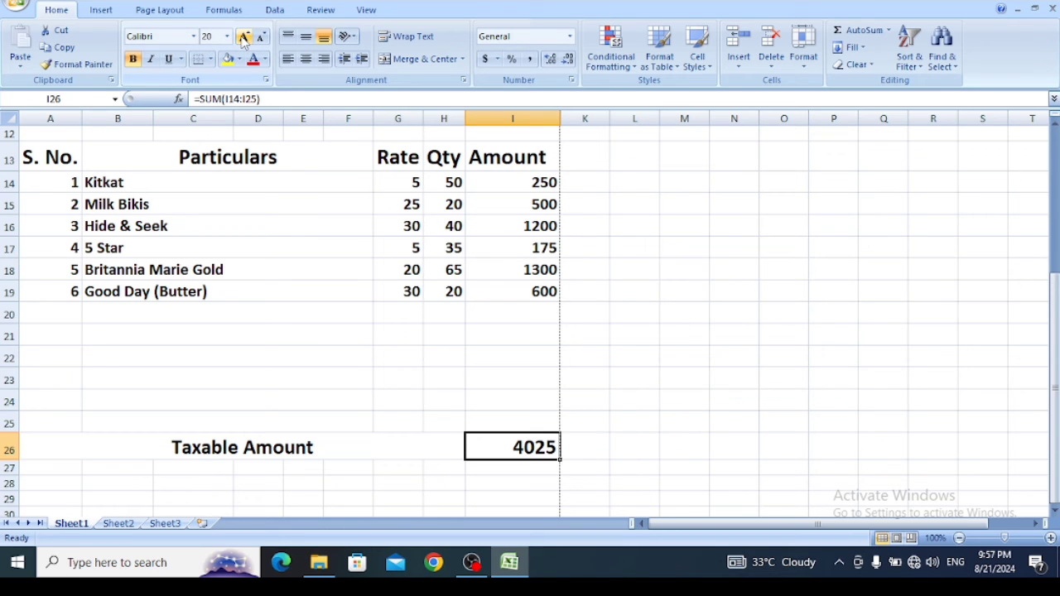
- Merge columns A to G across in each of rows 27 to 29, below the Taxable Amount row
{"action": "left_click", "coordinate": [374, 499]}
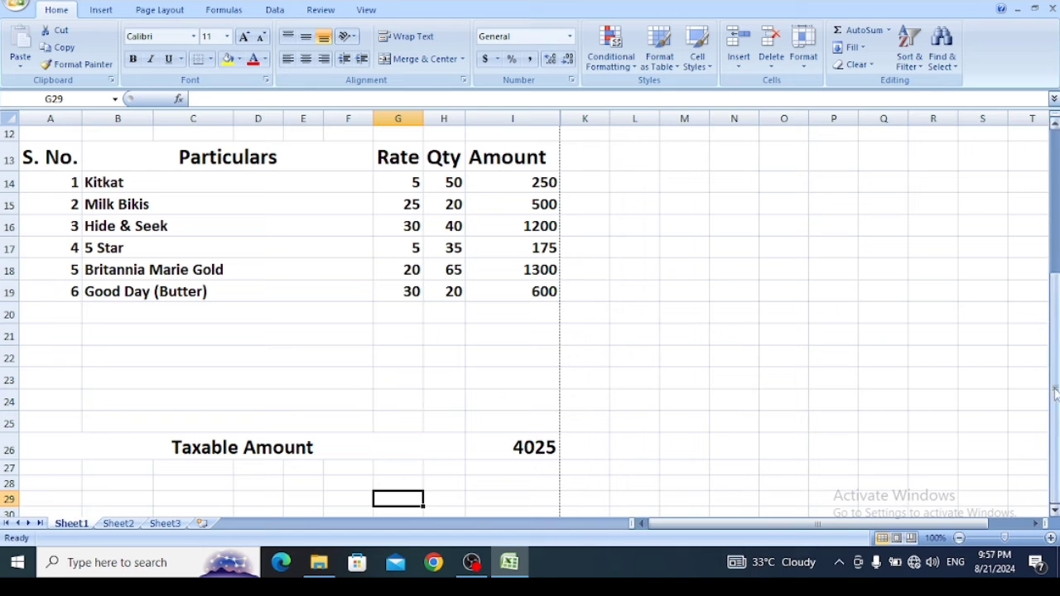
{"action": "left_click", "coordinate": [1054, 511]}
{"action": "left_click", "coordinate": [1054, 511]}
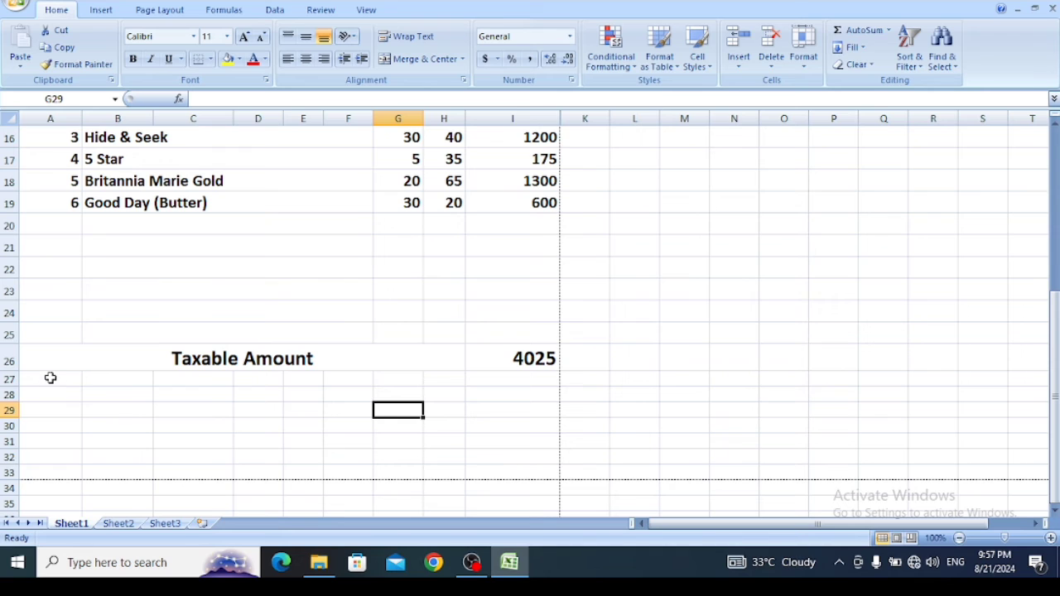
{"action": "left_click_drag", "start_coordinate": [50, 378], "coordinate": [407, 409]}
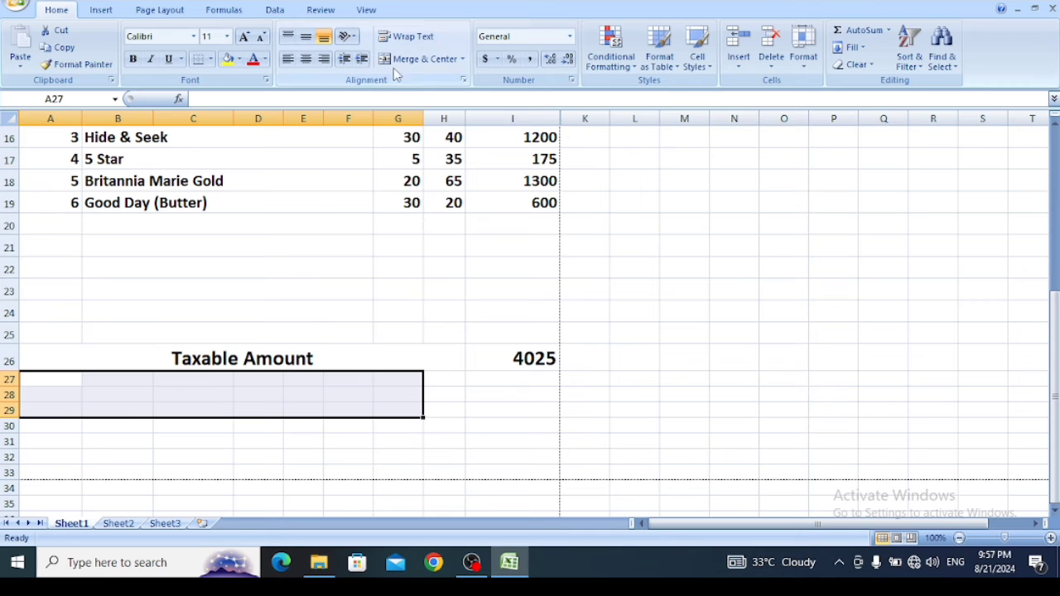
{"action": "left_click", "coordinate": [462, 59]}
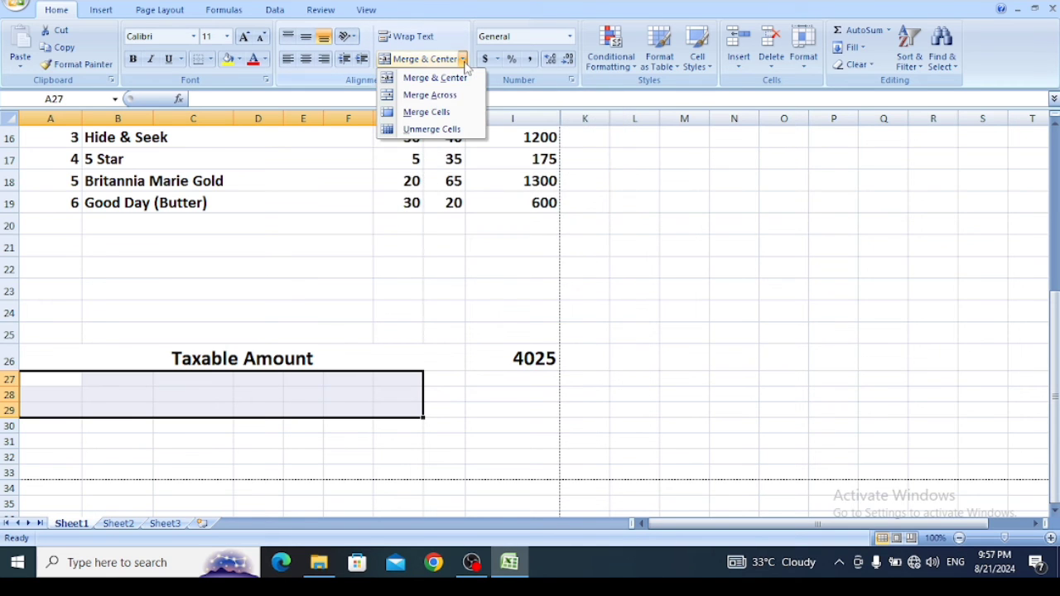
{"action": "left_click", "coordinate": [441, 96]}
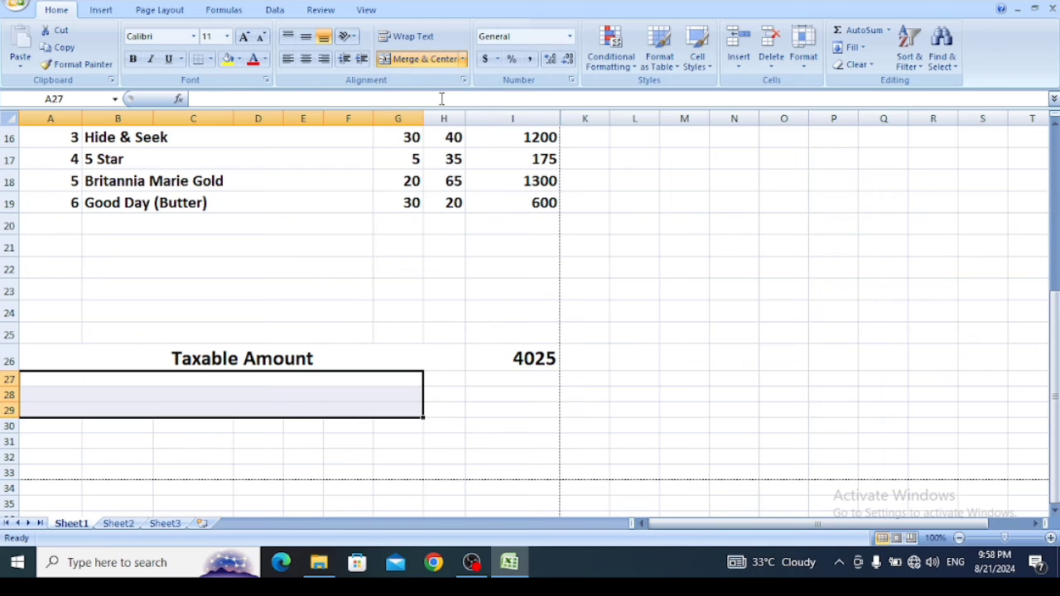
- Enter the tax labels CGST, SGST and IGST in the merged cells A27, A28 and A29
{"action": "left_click", "coordinate": [159, 377]}
{"action": "type", "text": "CGST"}
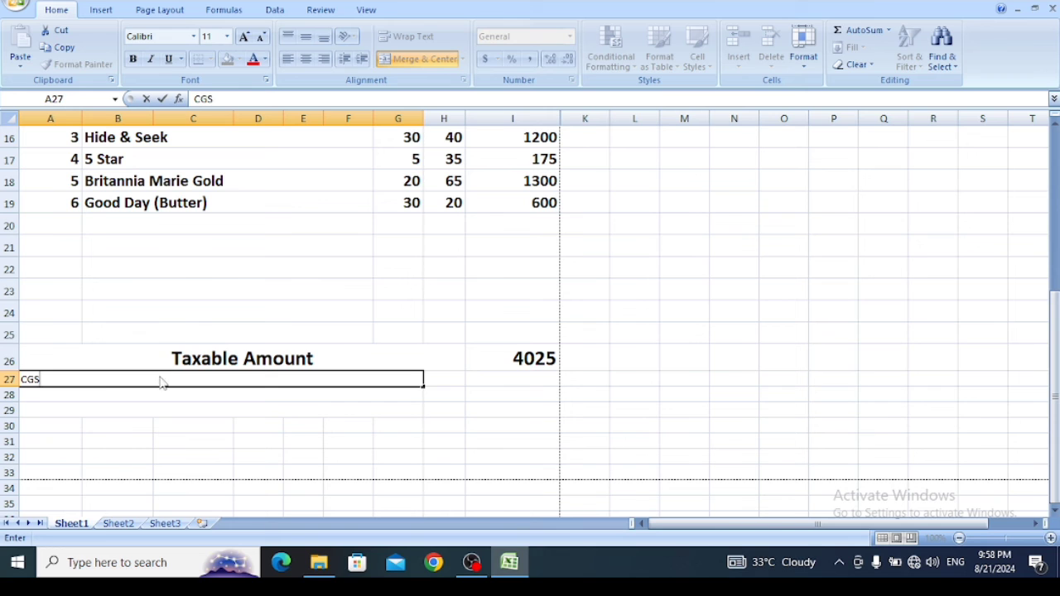
{"action": "left_click", "coordinate": [126, 394]}
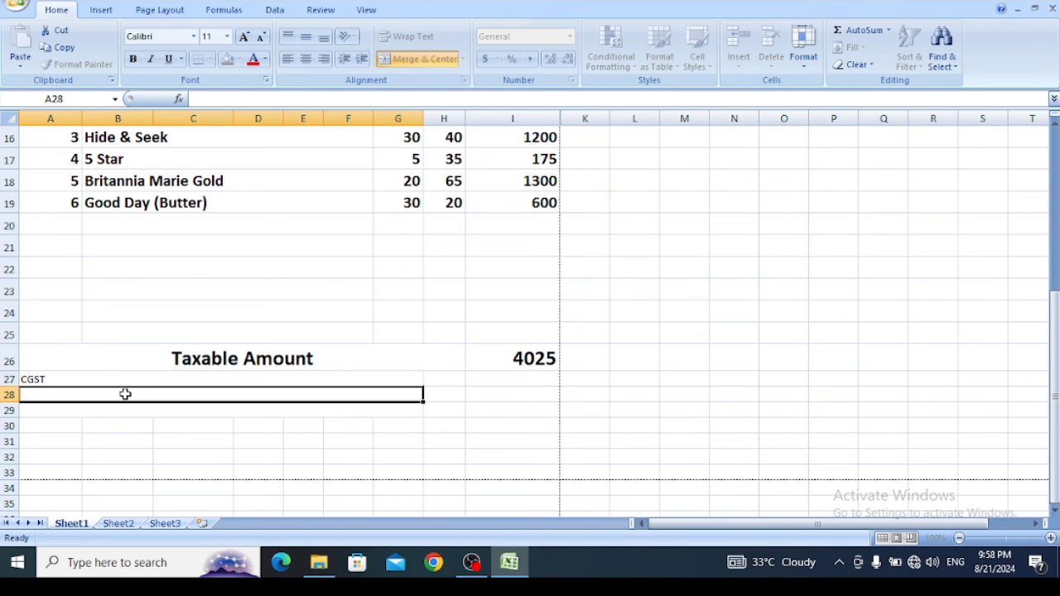
{"action": "type", "text": "SGST"}
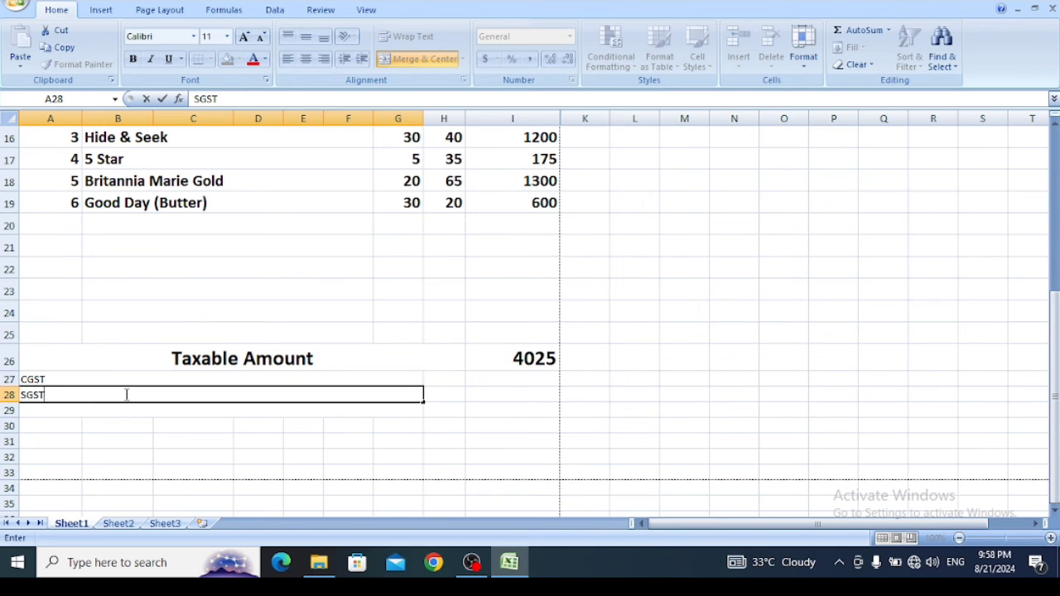
{"action": "left_click", "coordinate": [114, 411]}
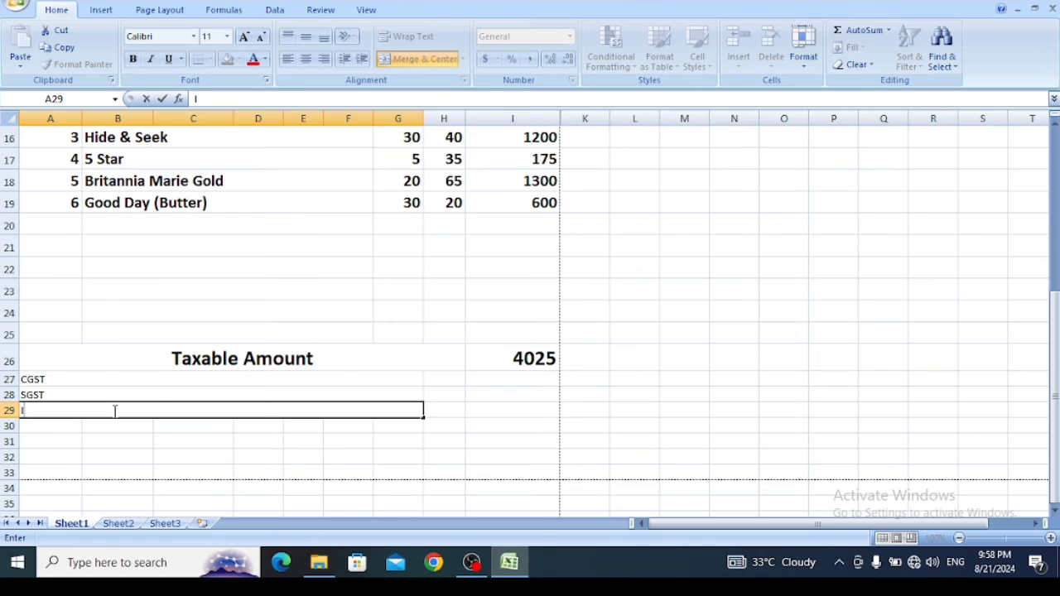
{"action": "type", "text": "IGST"}
- Make the CGST, SGST and IGST labels in A27:A29 bold at 20 points
{"action": "left_click_drag", "start_coordinate": [106, 379], "coordinate": [105, 409]}
{"action": "left_click", "coordinate": [112, 404]}
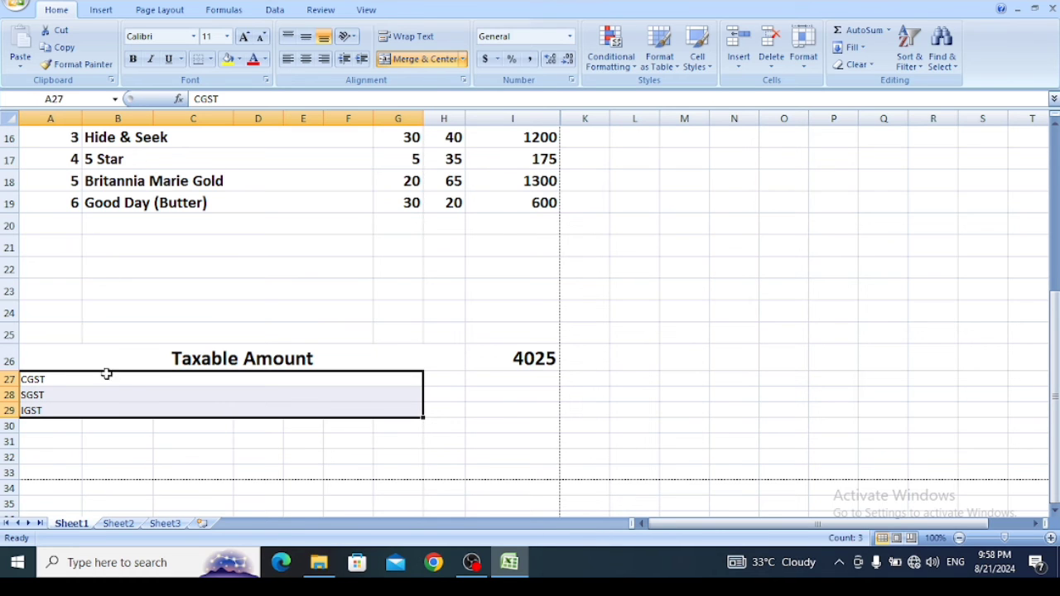
{"action": "left_click", "coordinate": [244, 38]}
{"action": "left_click", "coordinate": [245, 38]}
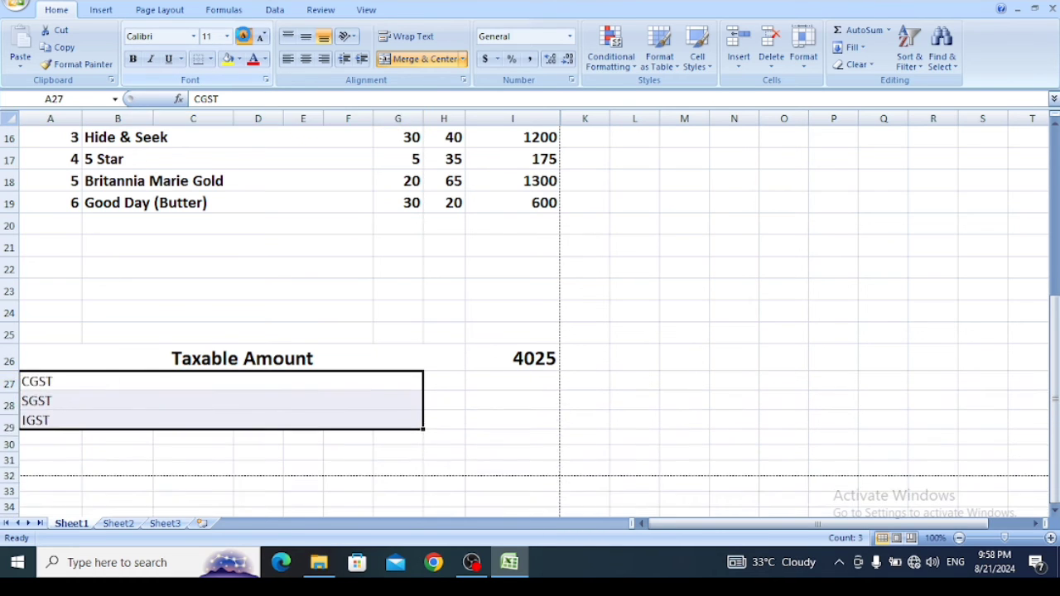
{"action": "left_click", "coordinate": [244, 39]}
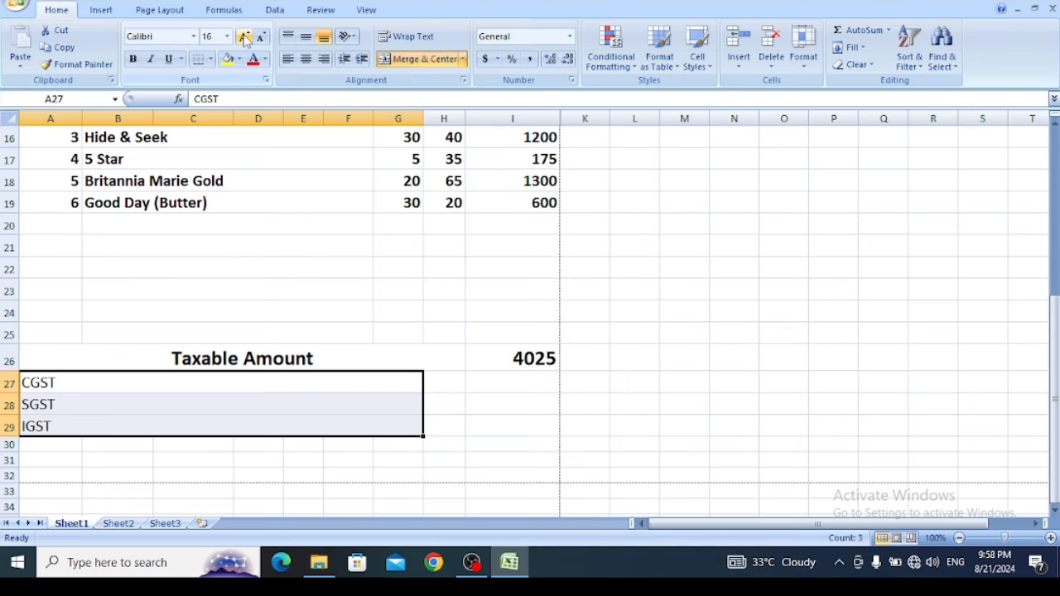
{"action": "left_click", "coordinate": [244, 39]}
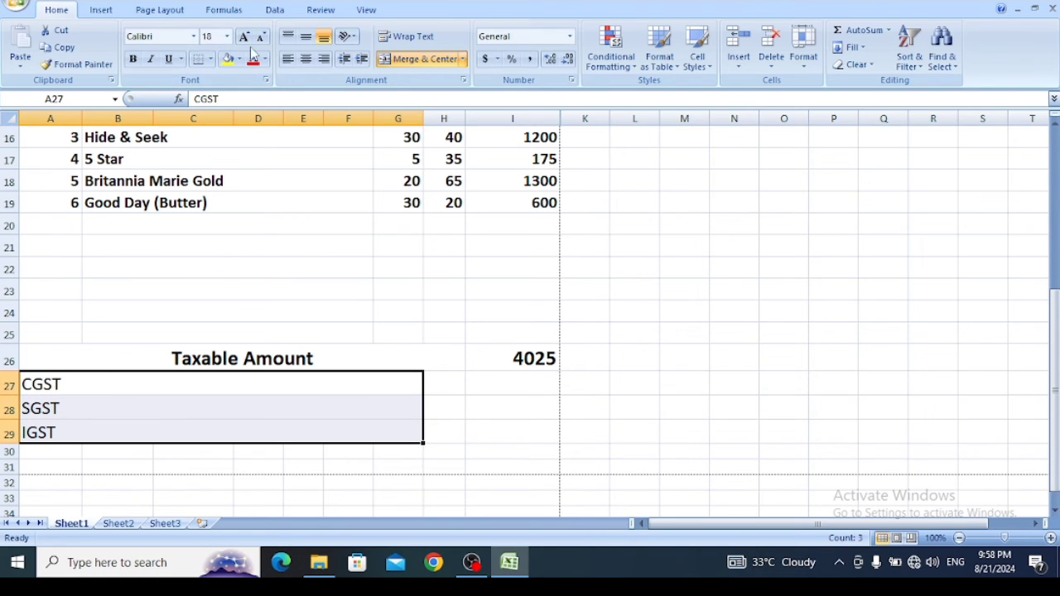
{"action": "left_click", "coordinate": [244, 37]}
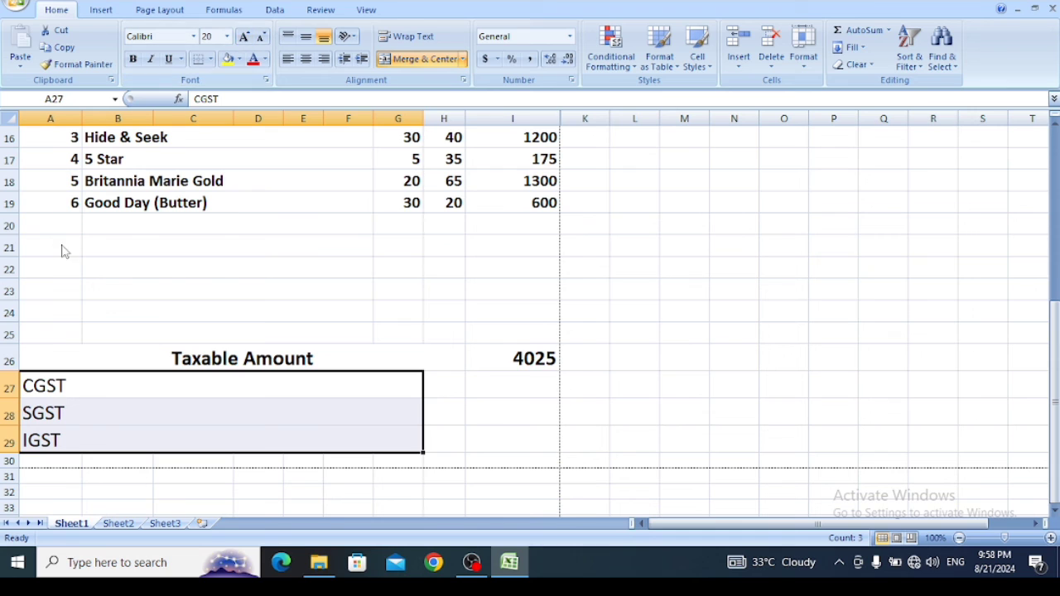
{"action": "key", "text": "ctrl+b"}
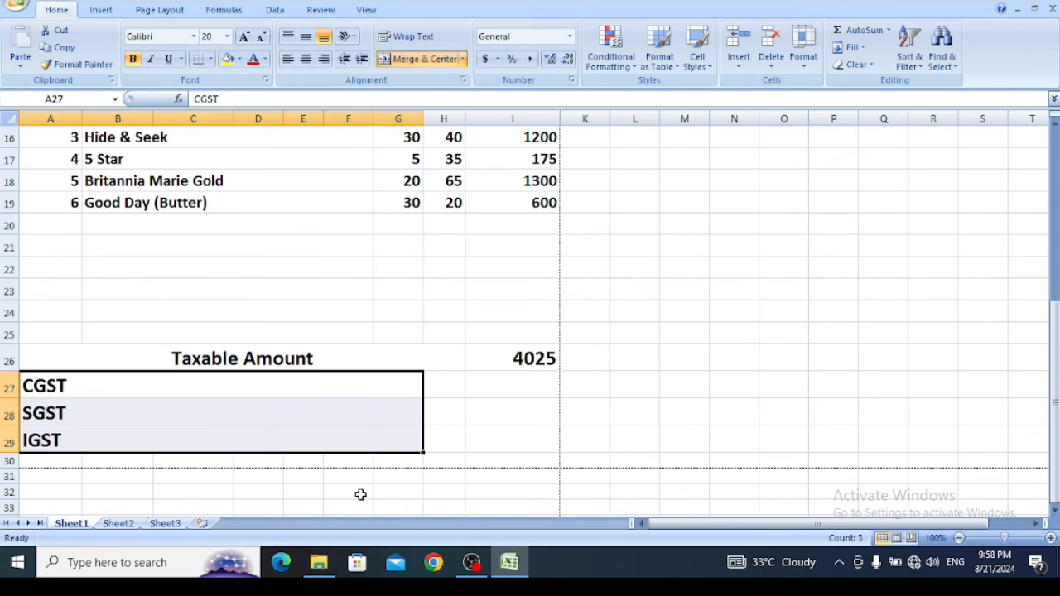
- Set the font size of the tax rate cells H27:H29 to 20 points
{"action": "left_click_drag", "start_coordinate": [438, 381], "coordinate": [442, 439]}
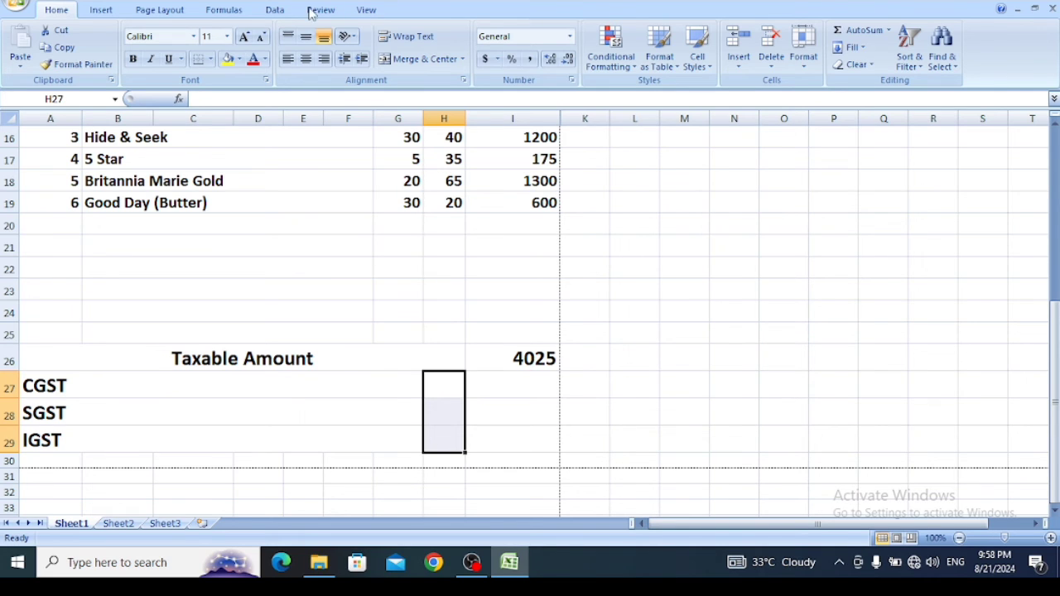
{"action": "left_click", "coordinate": [227, 37]}
{"action": "left_click", "coordinate": [212, 162]}
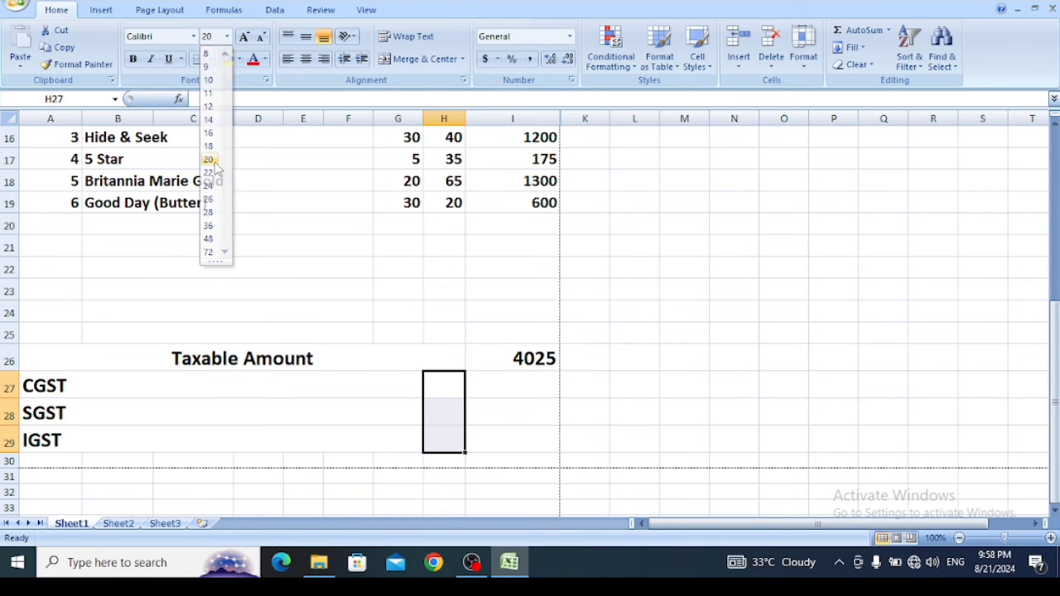
- Enter the tax rates 9% for CGST in H27, 9% for SGST in H28 and 18% for IGST in H29
{"action": "left_click", "coordinate": [444, 386]}
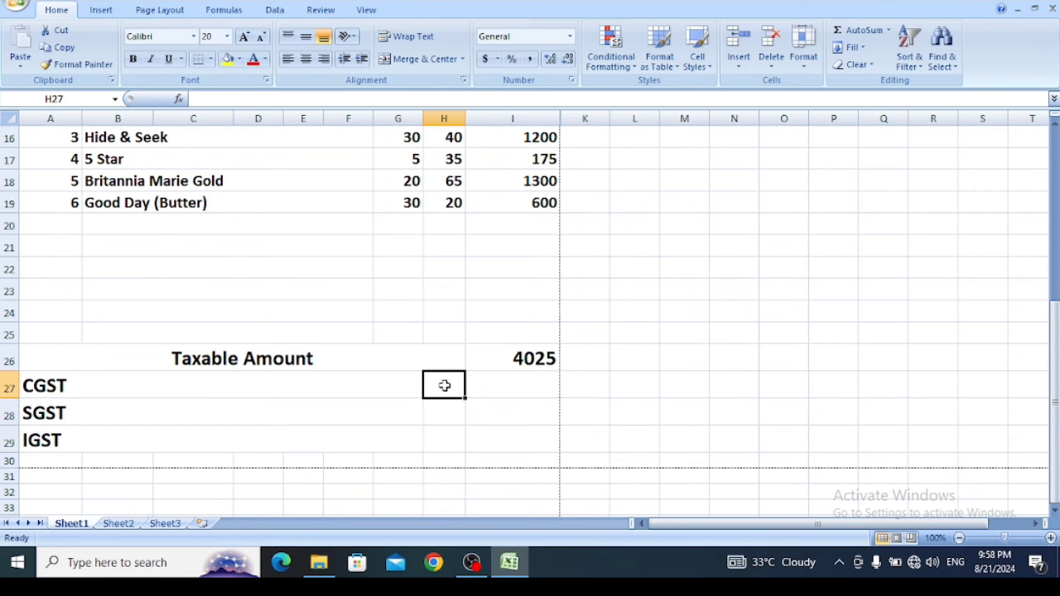
{"action": "type", "text": "9%"}
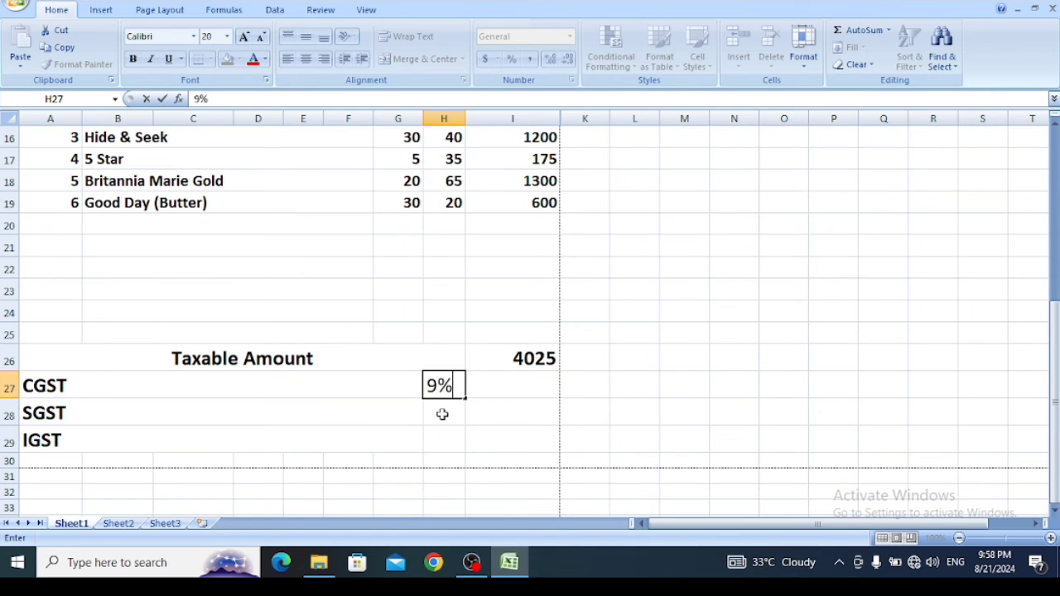
{"action": "left_click", "coordinate": [442, 414]}
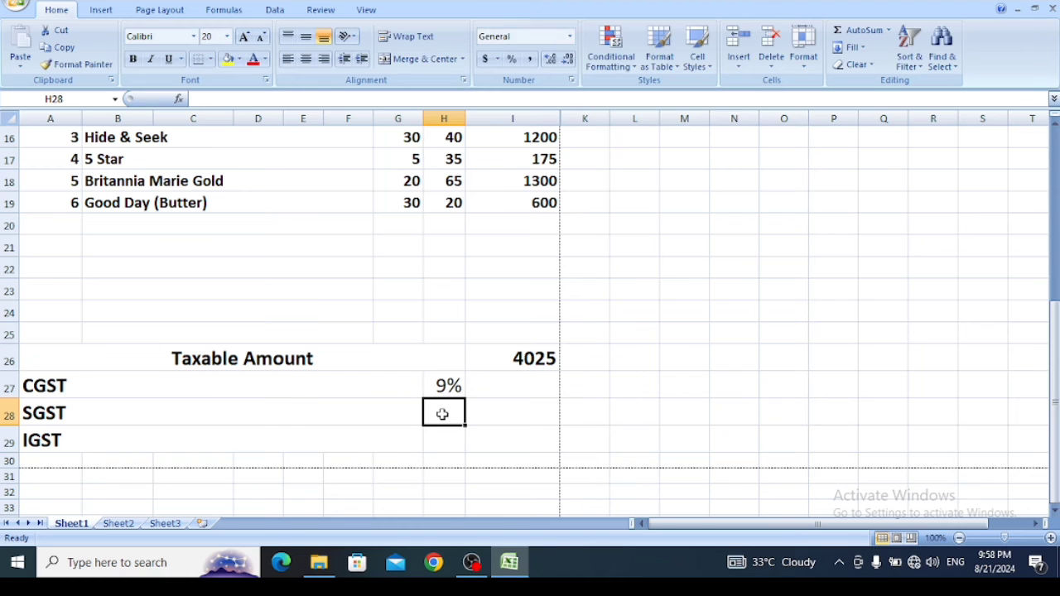
{"action": "type", "text": "(%"}
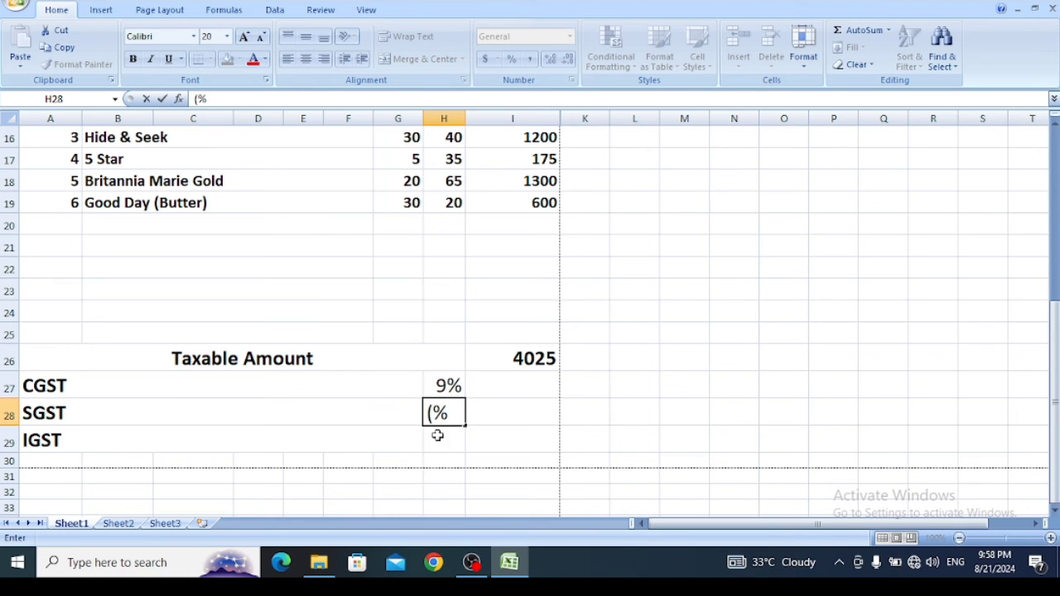
{"action": "key", "text": "BackSpace"}
{"action": "key", "text": "BackSpace"}
{"action": "type", "text": "9%"}
{"action": "left_click", "coordinate": [438, 436]}
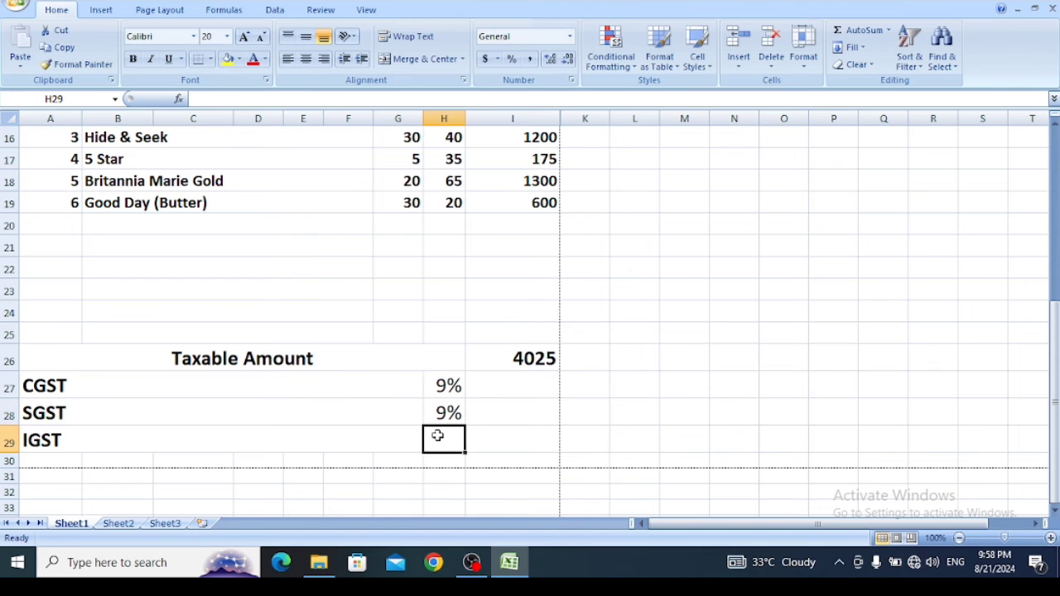
{"action": "type", "text": "18%"}
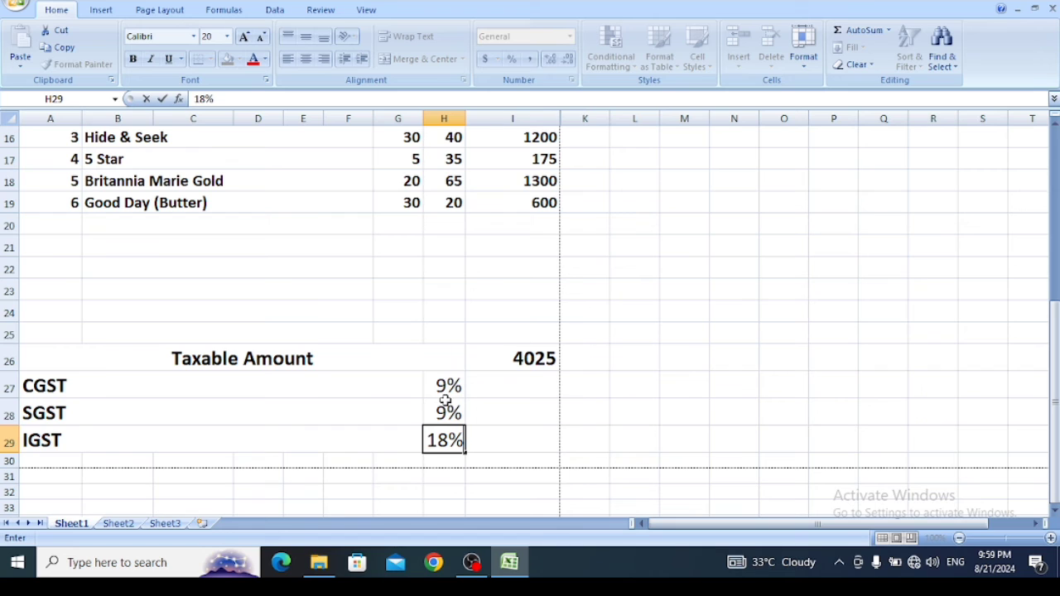
- Calculate the CGST amount in I27 with the formula =I26*H27
{"action": "left_click", "coordinate": [500, 384]}
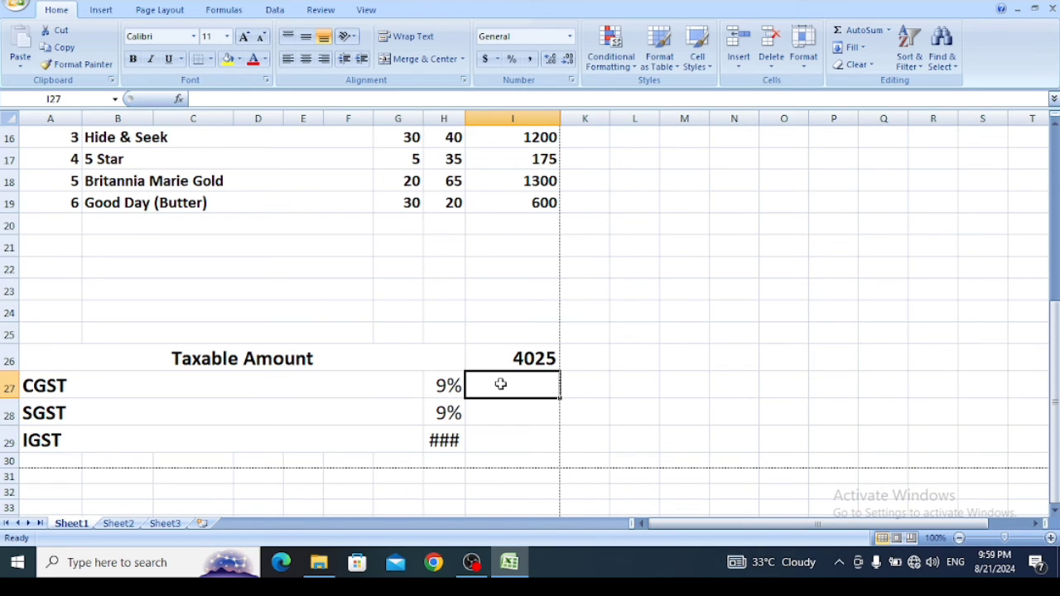
{"action": "type", "text": "="}
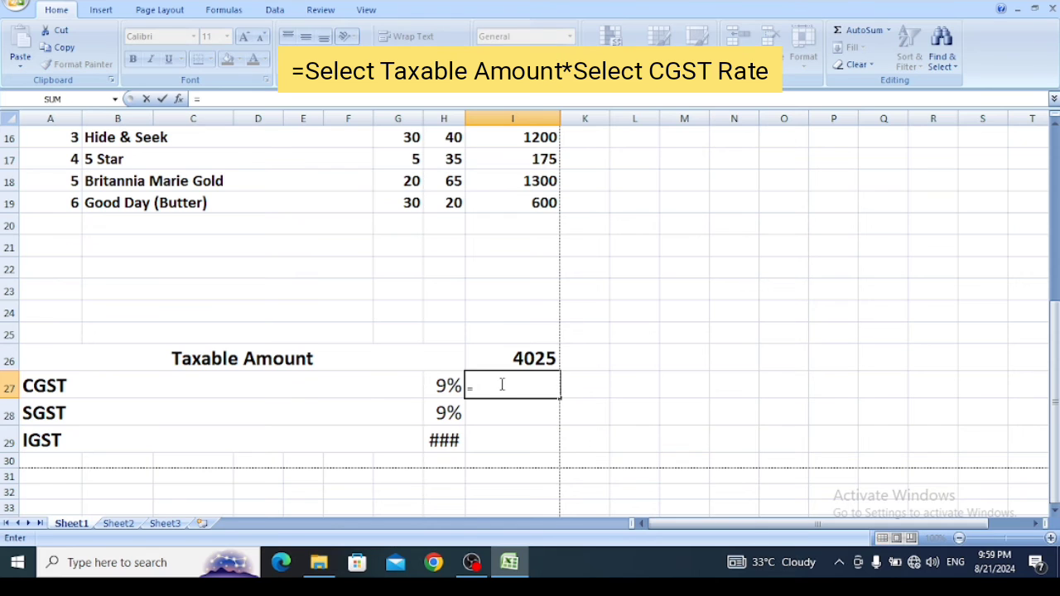
{"action": "left_click", "coordinate": [497, 358]}
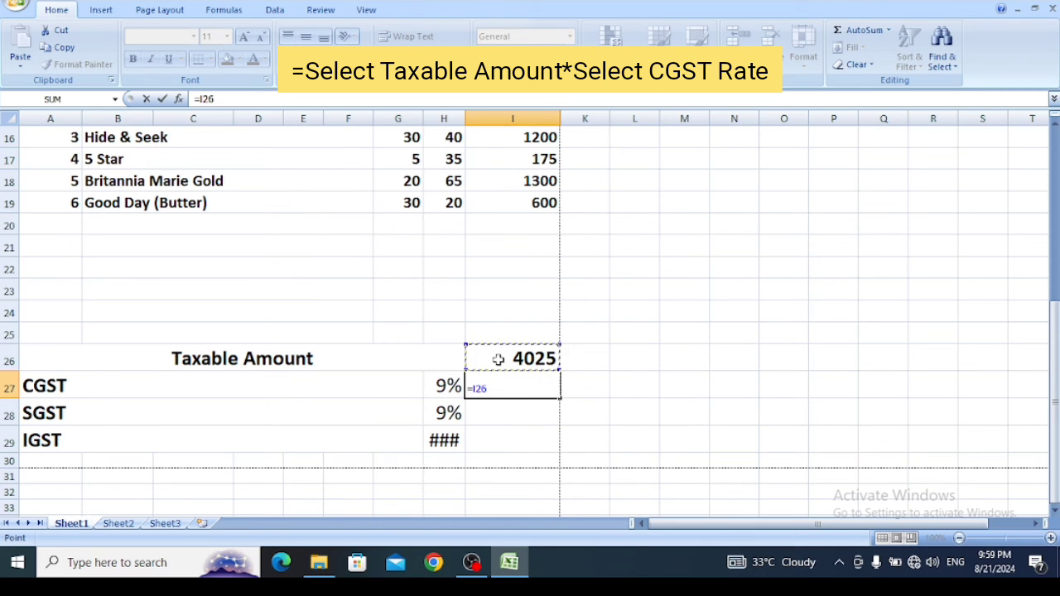
{"action": "type", "text": "*"}
{"action": "left_click", "coordinate": [444, 385]}
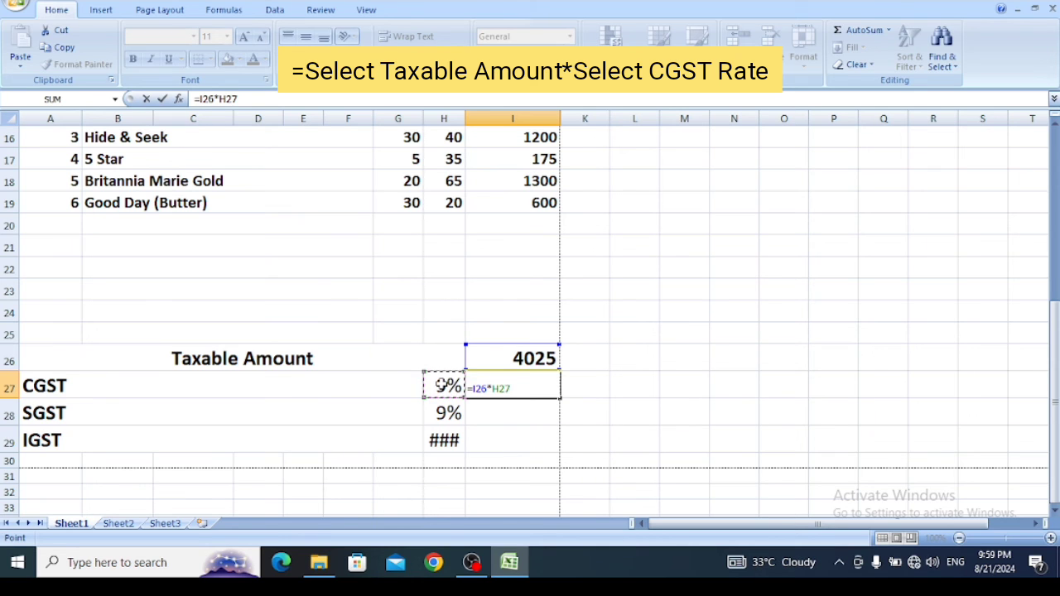
{"action": "key", "text": "Return"}
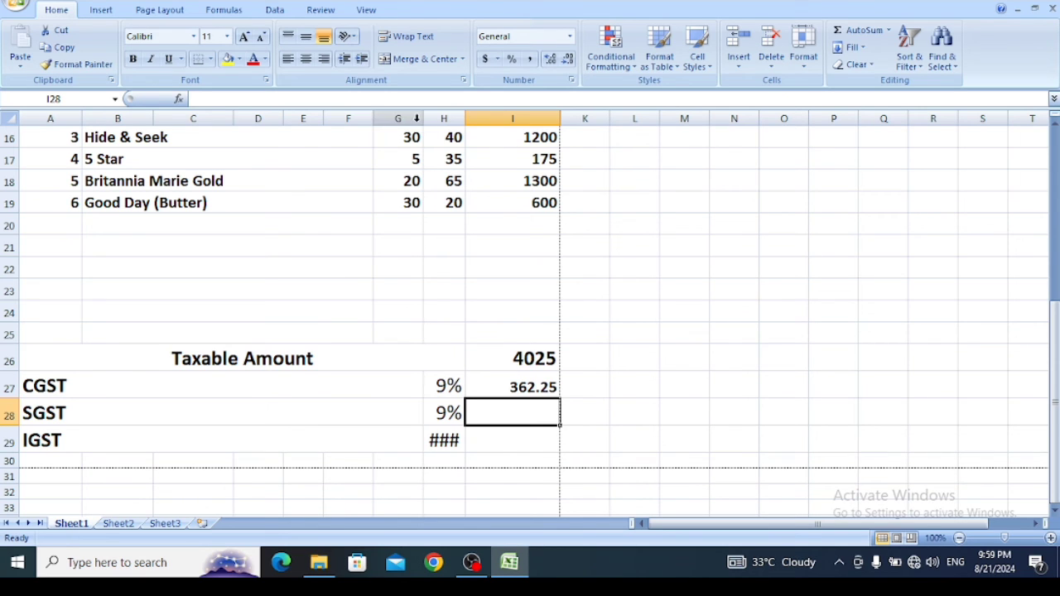
- Narrow column G slightly and widen column H enough to fit the IGST rate in H29
{"action": "left_click_drag", "start_coordinate": [419, 119], "coordinate": [414, 118]}
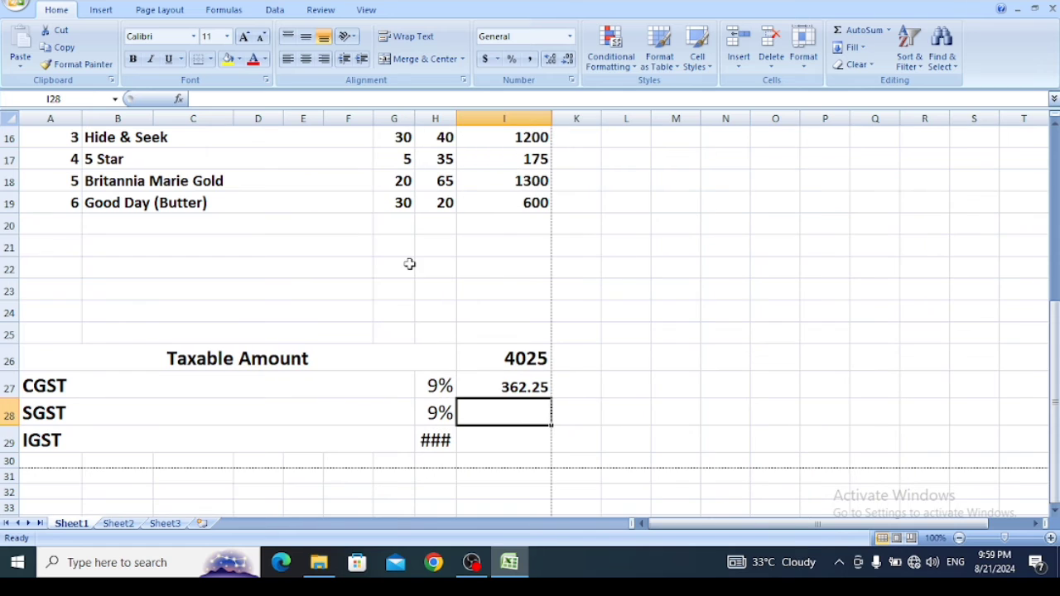
{"action": "left_click", "coordinate": [445, 443]}
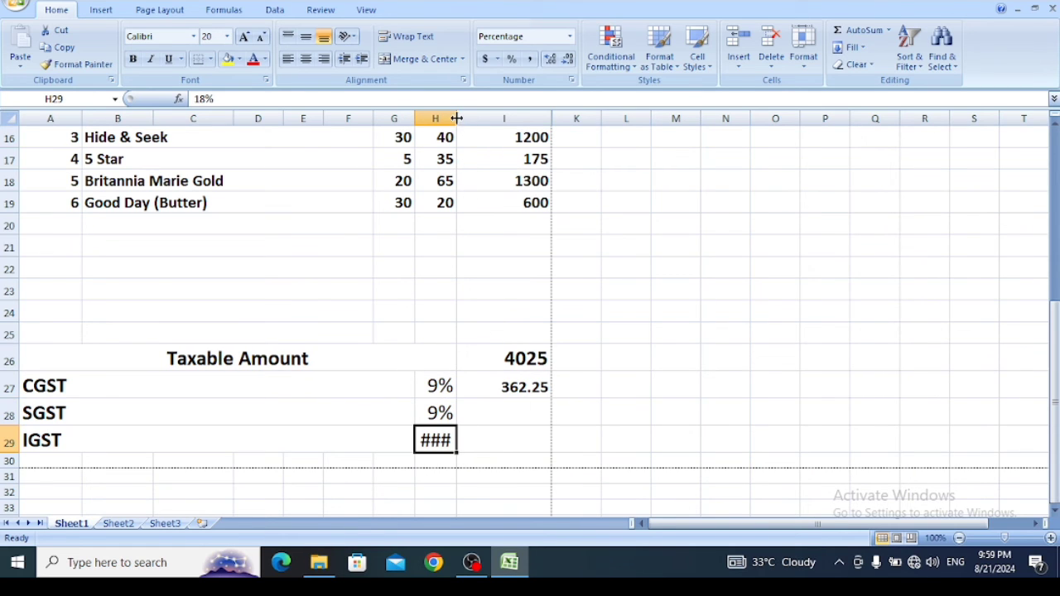
{"action": "left_click_drag", "start_coordinate": [456, 118], "coordinate": [462, 119]}
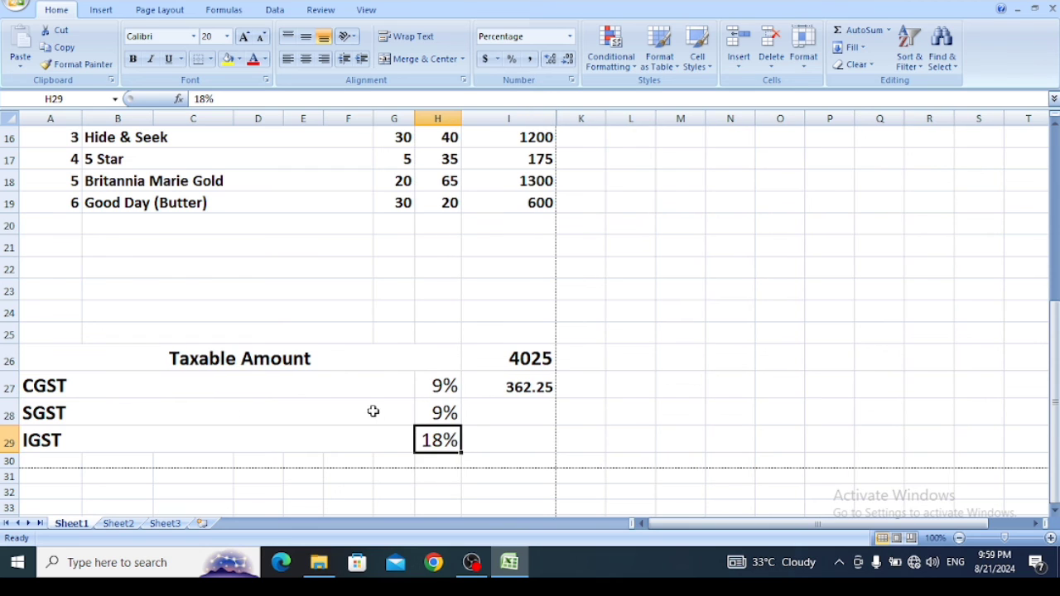
- Calculate the SGST amount in I28 with the formula =I26*H28
{"action": "left_click", "coordinate": [493, 414]}
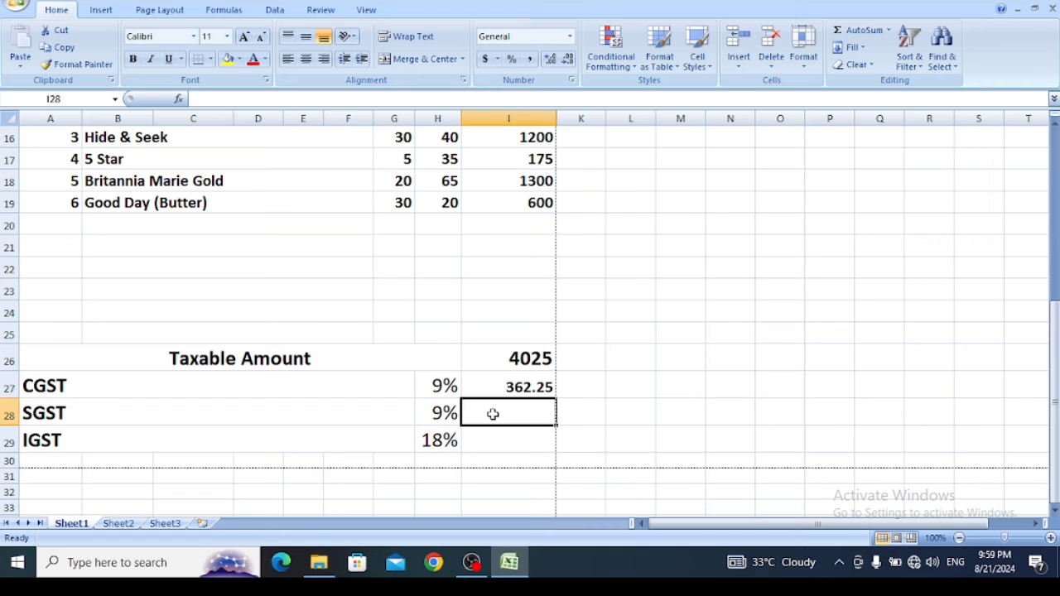
{"action": "type", "text": "="}
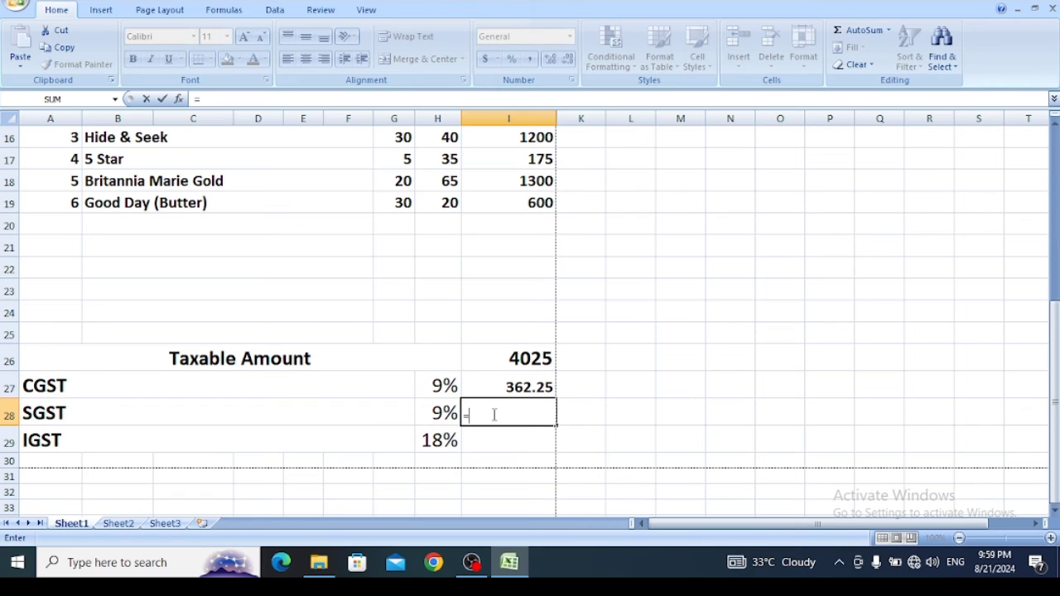
{"action": "left_click", "coordinate": [497, 351]}
{"action": "type", "text": "*"}
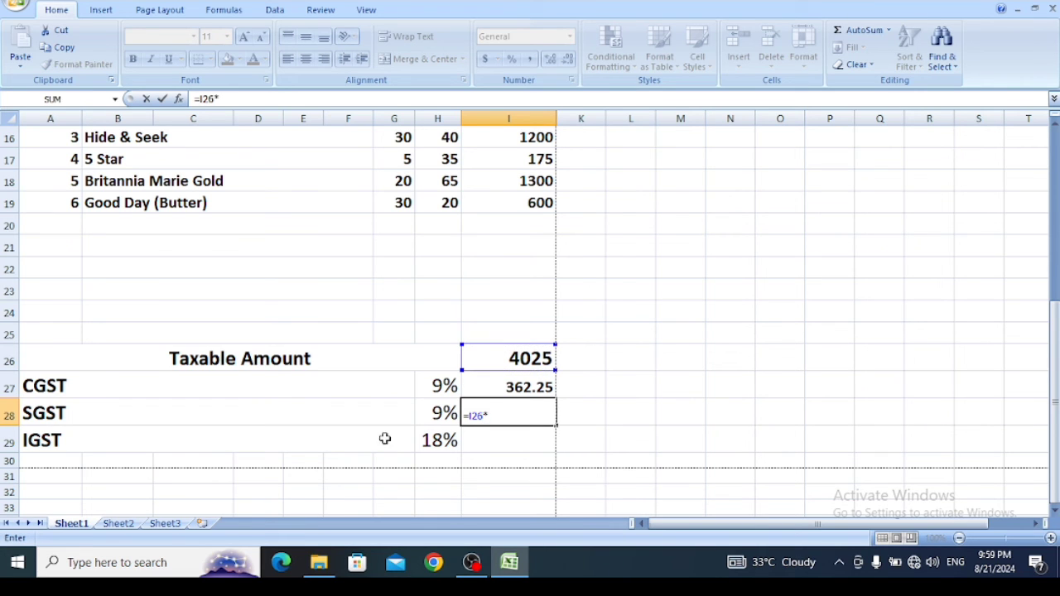
{"action": "left_click", "coordinate": [431, 406]}
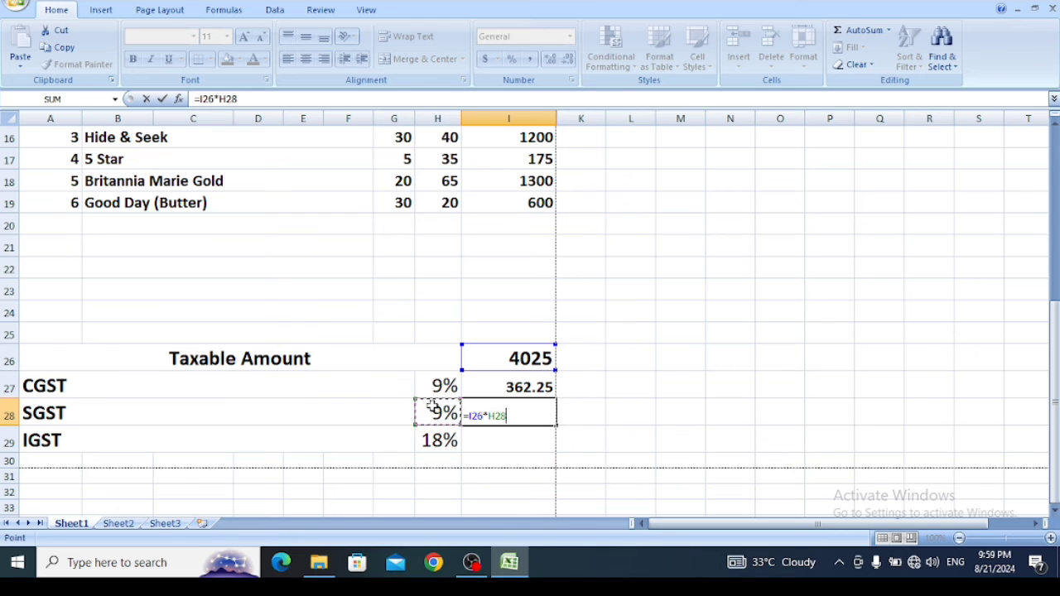
{"action": "key", "text": "Return"}
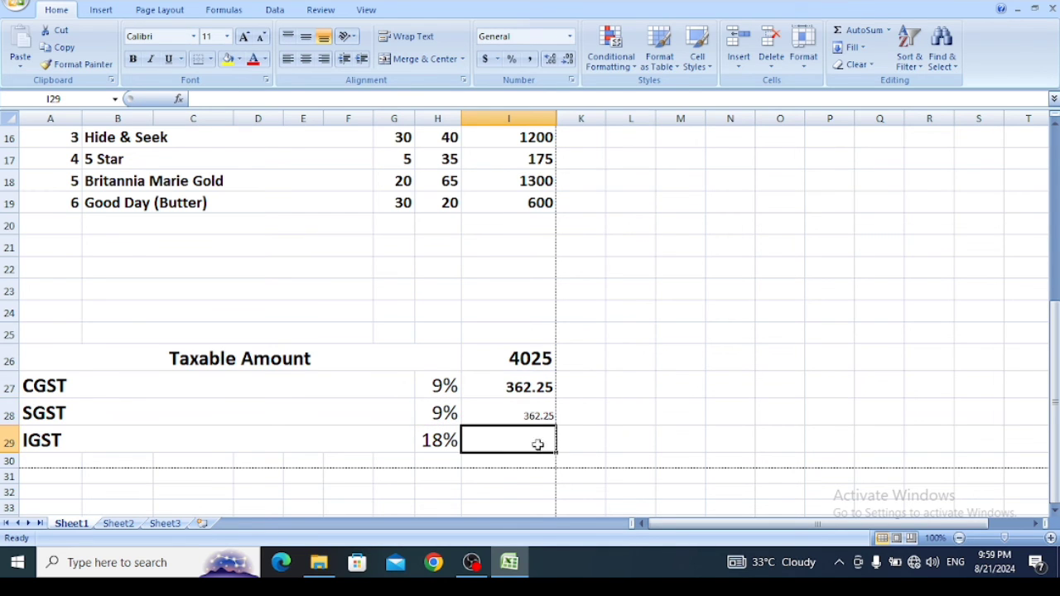
- Format the CGST and SGST amounts in I27:I28 as 20-point bold, and make the tax rates in H27:H29 bold
{"action": "left_click_drag", "start_coordinate": [499, 386], "coordinate": [503, 415]}
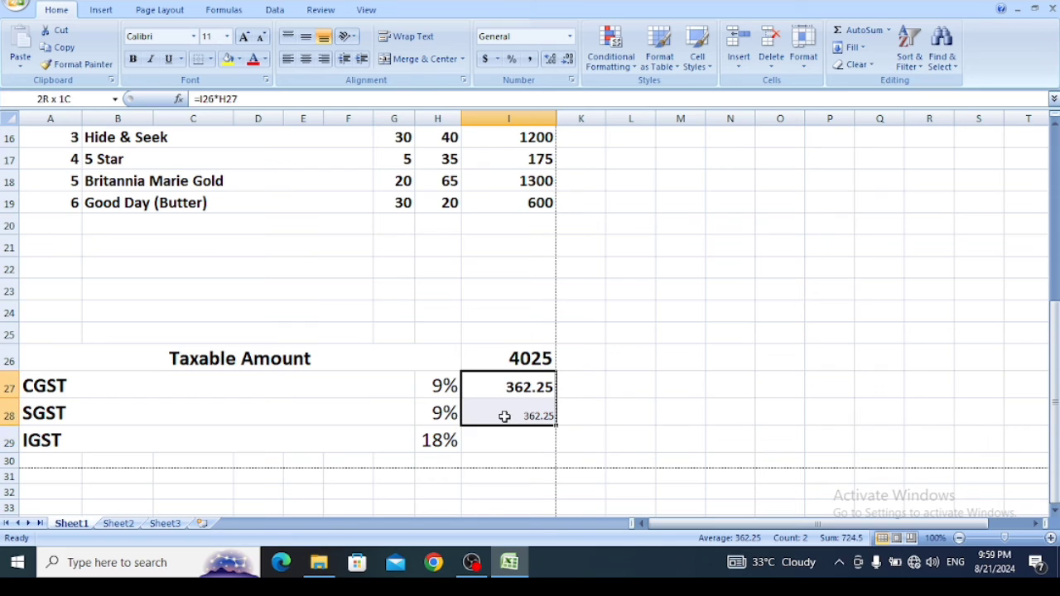
{"action": "left_click", "coordinate": [227, 37]}
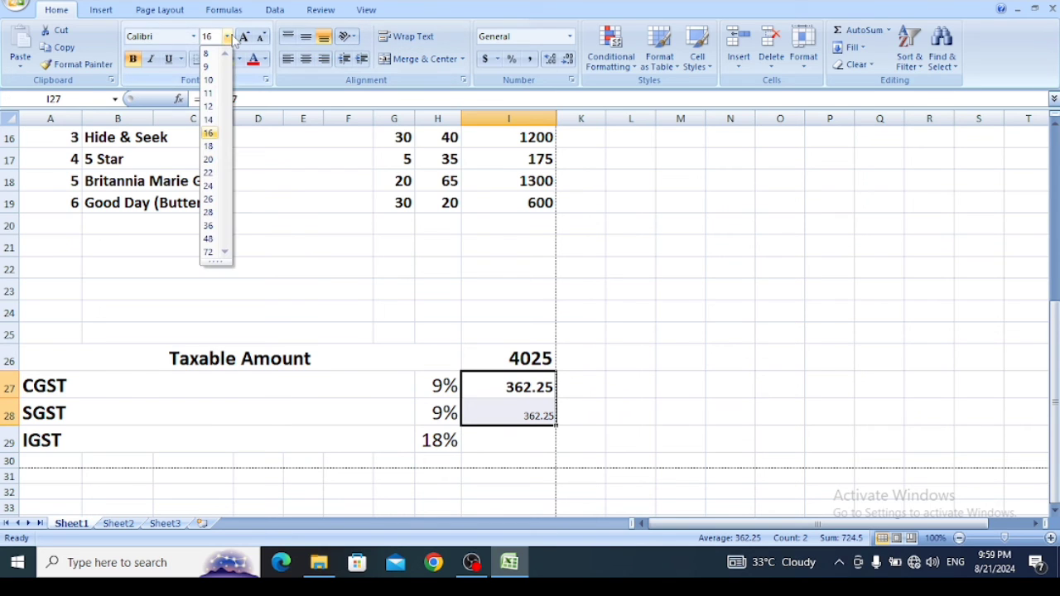
{"action": "left_click", "coordinate": [208, 159]}
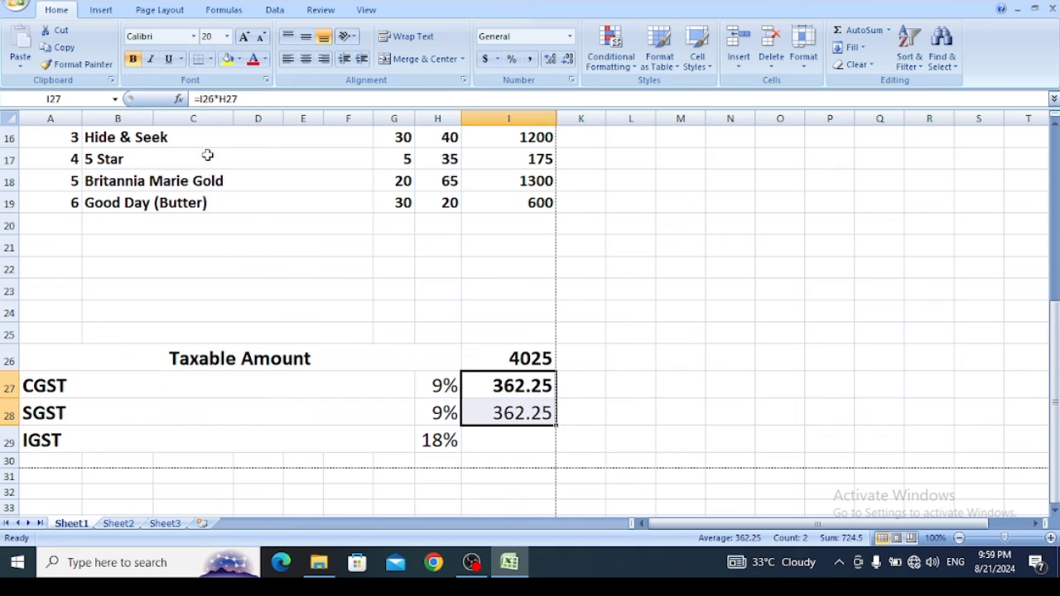
{"action": "left_click", "coordinate": [133, 60]}
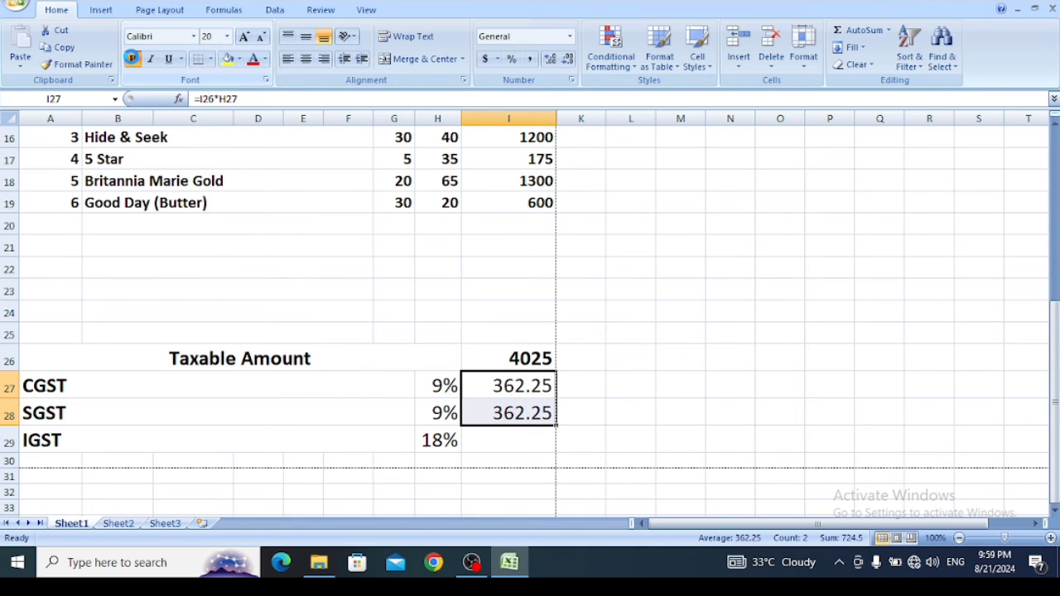
{"action": "left_click", "coordinate": [133, 60]}
{"action": "left_click_drag", "start_coordinate": [438, 382], "coordinate": [440, 439]}
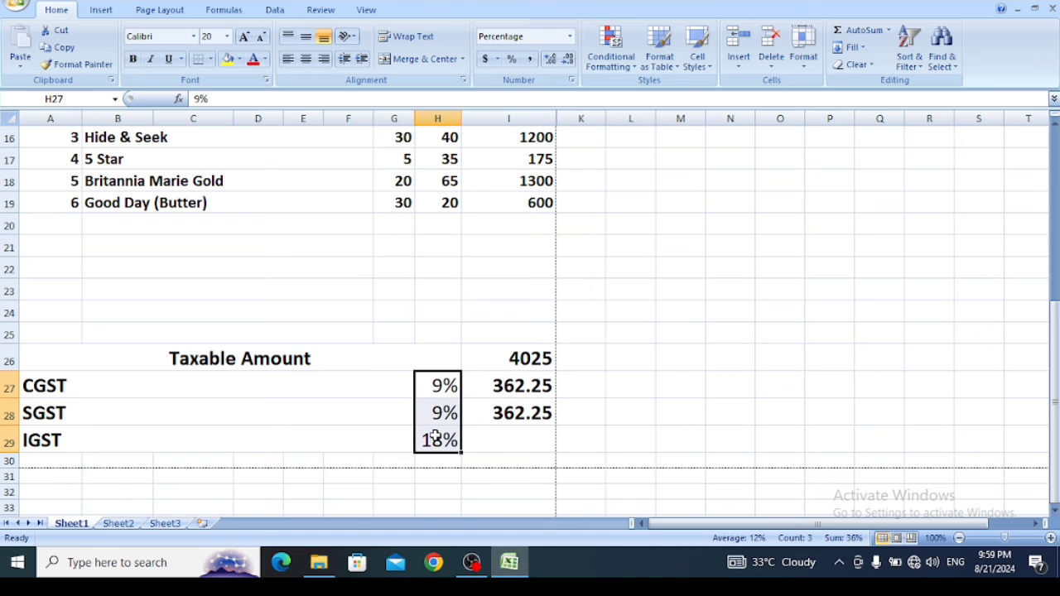
{"action": "left_click", "coordinate": [133, 60]}
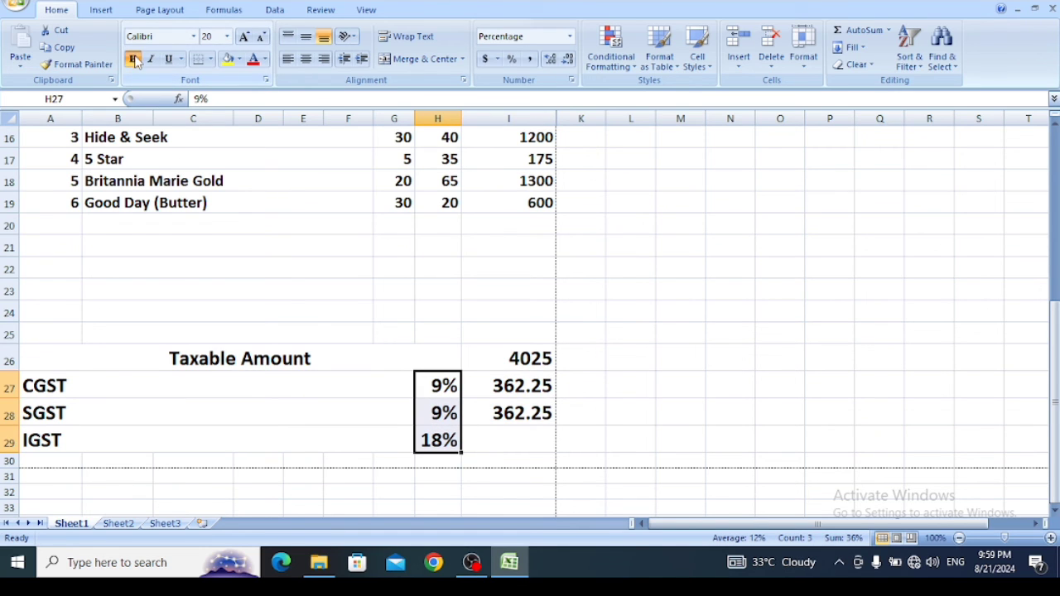
- Delete the empty row 24 above the totals section
{"action": "left_click", "coordinate": [304, 424]}
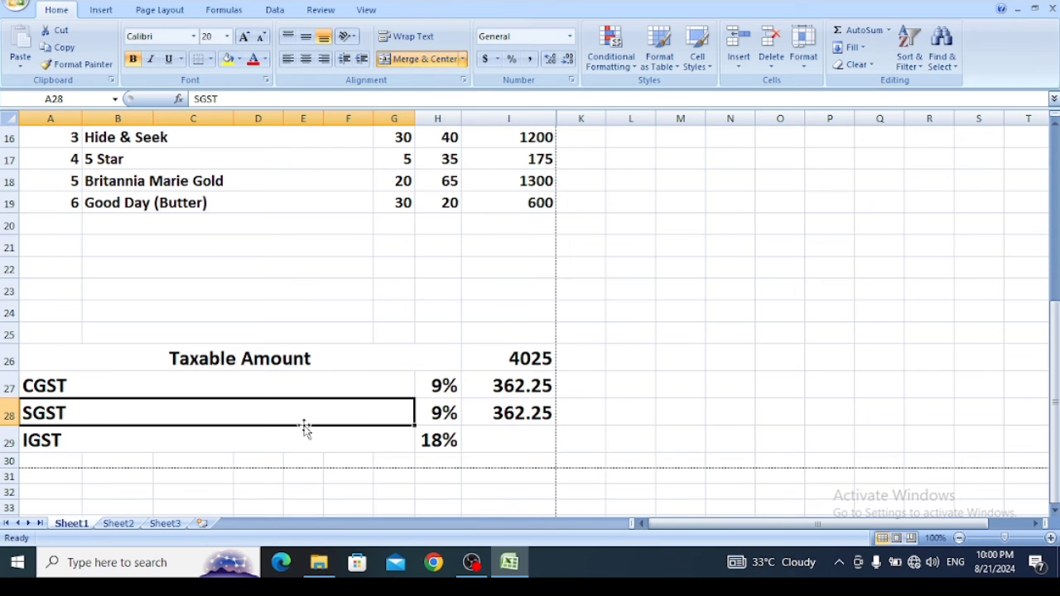
{"action": "left_click", "coordinate": [6, 313]}
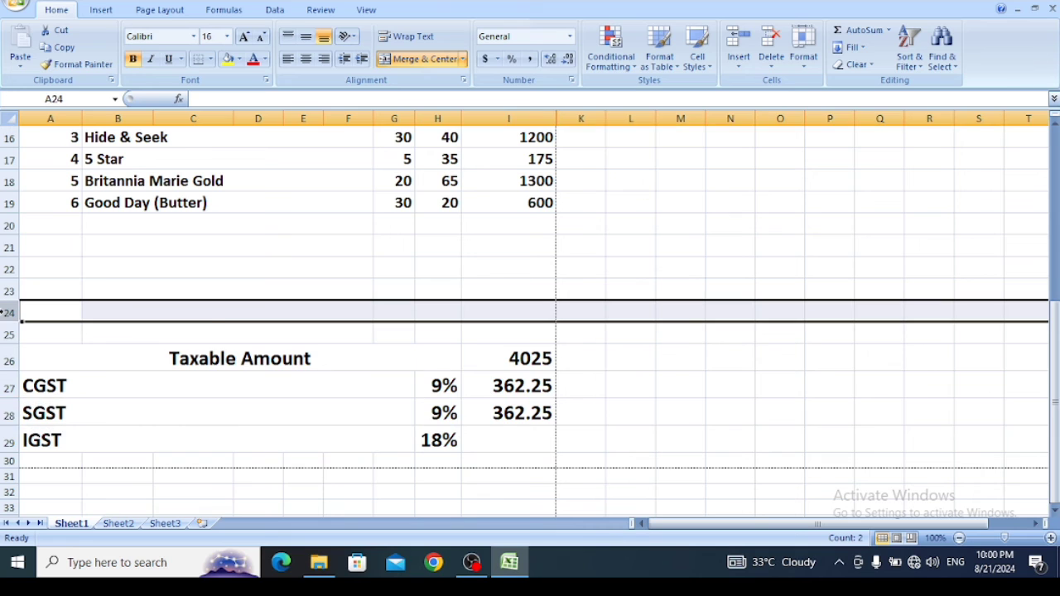
{"action": "key", "text": "ctrl+minus"}
- Merge and center A29:H29 below the IGST row and enter the label Total Amount
{"action": "left_click_drag", "start_coordinate": [46, 443], "coordinate": [446, 442]}
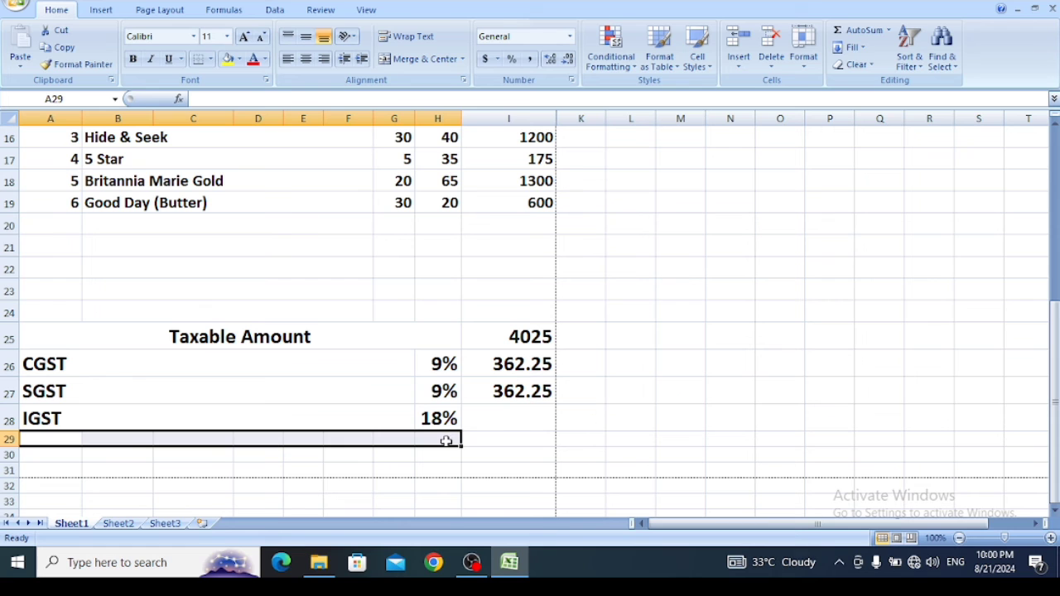
{"action": "left_click", "coordinate": [424, 60]}
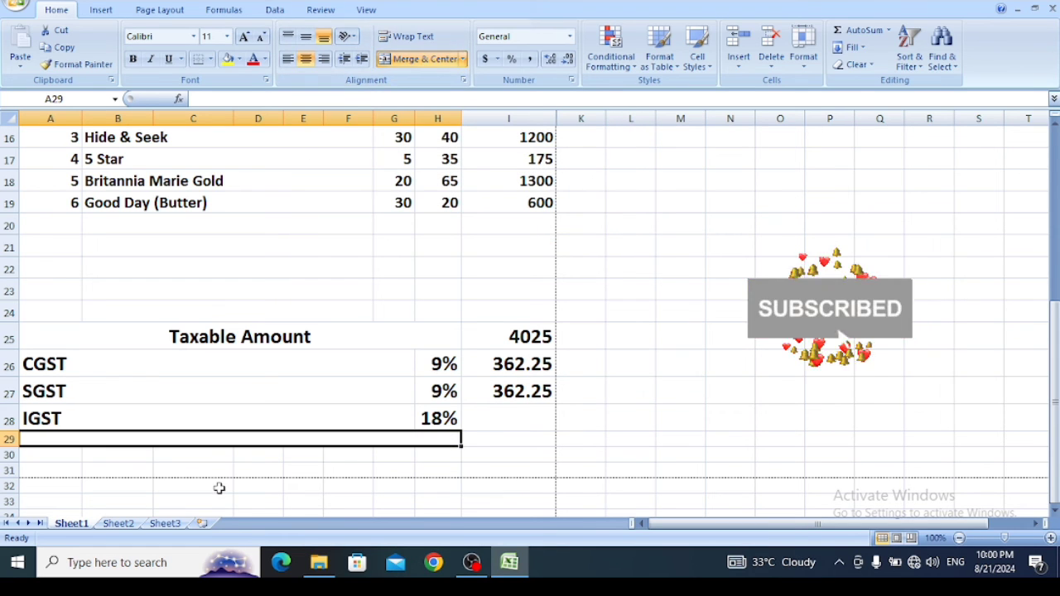
{"action": "type", "text": "Tota"}
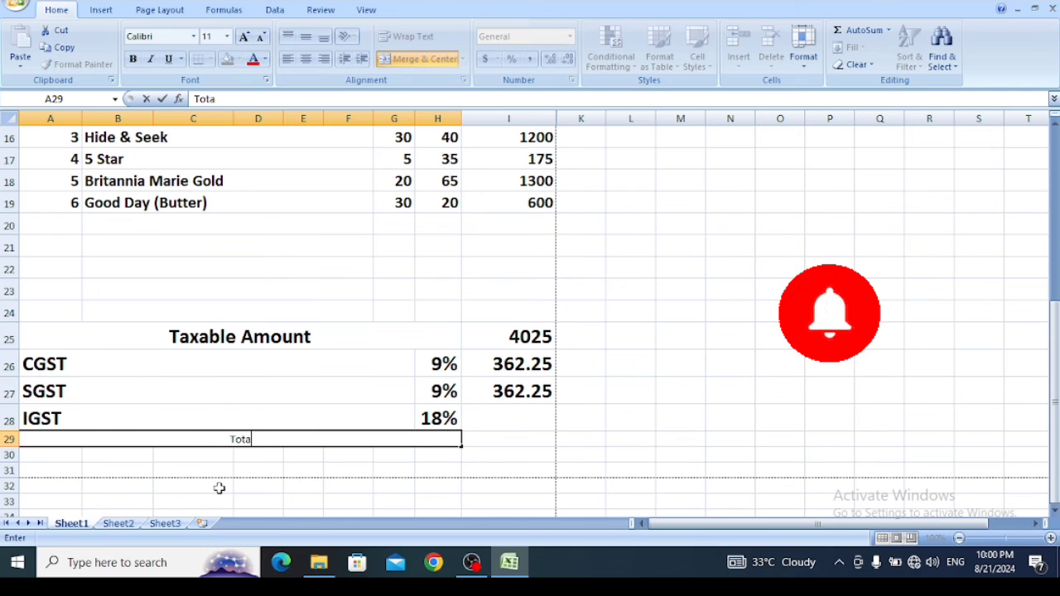
{"action": "type", "text": "l Amo"}
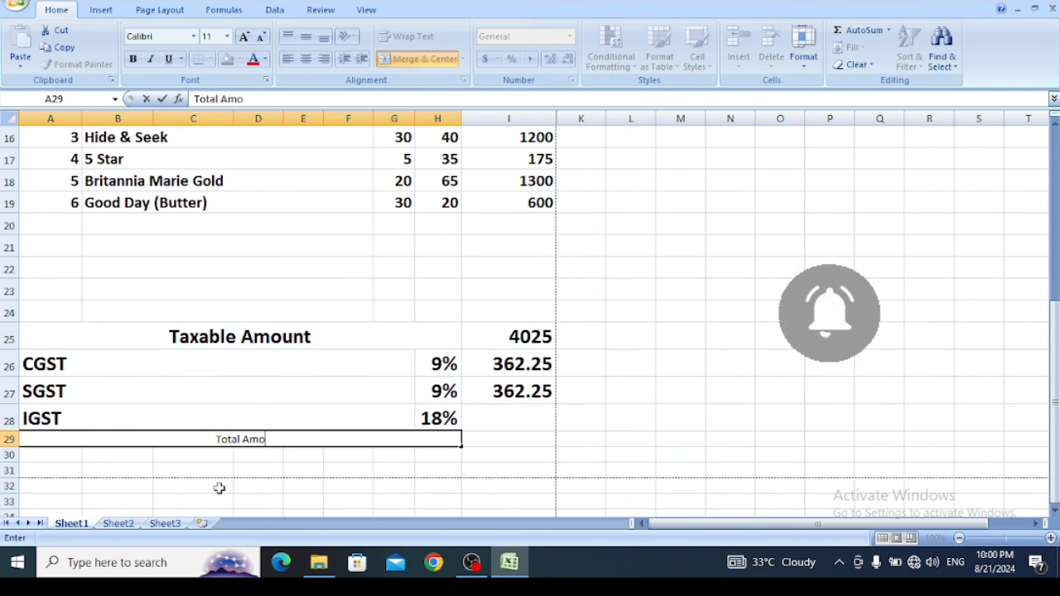
{"action": "type", "text": "unt"}
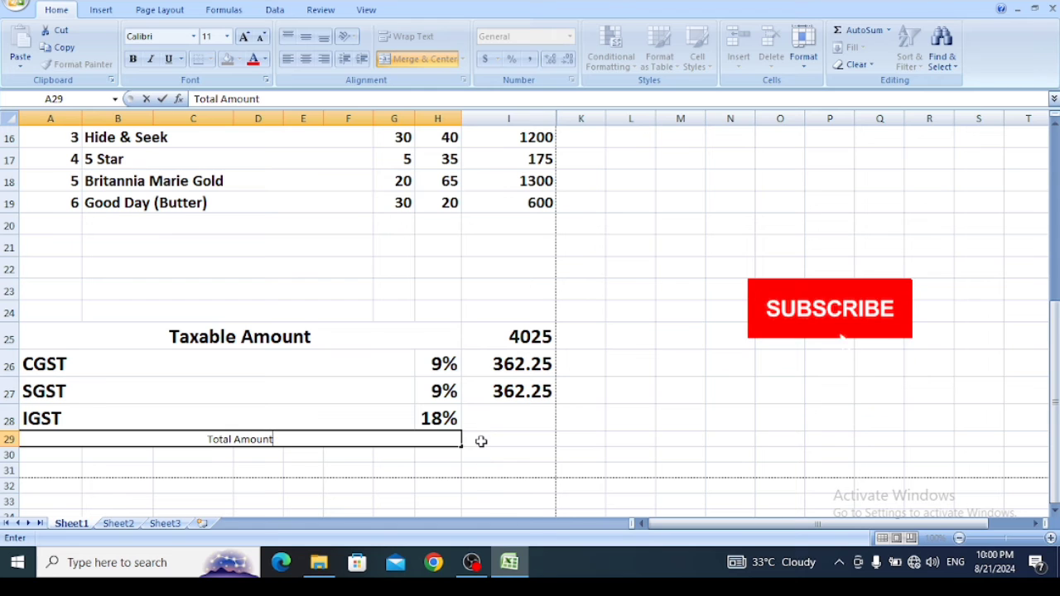
- Calculate the total amount in I29 with the formula =SUM(I25:I28)
{"action": "left_click", "coordinate": [481, 441]}
{"action": "type", "text": "=s"}
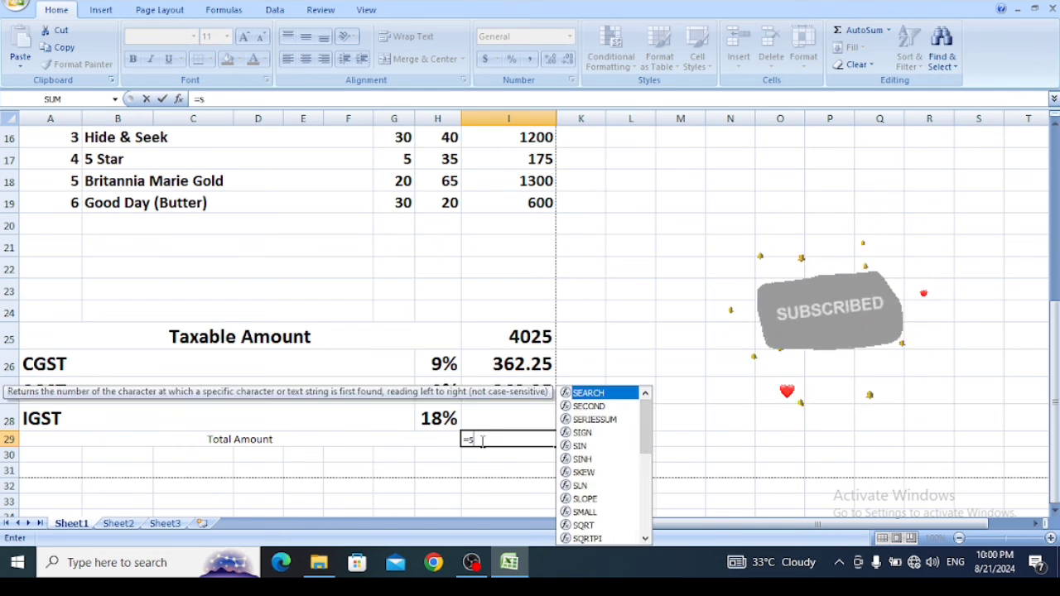
{"action": "type", "text": "um("}
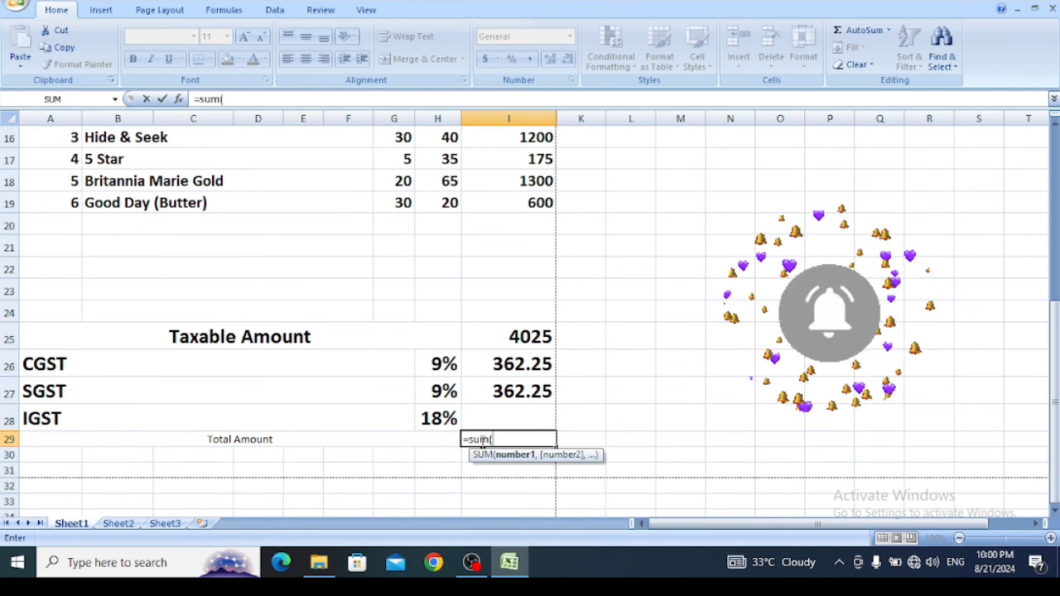
{"action": "left_click", "coordinate": [513, 335]}
{"action": "left_click_drag", "start_coordinate": [513, 335], "coordinate": [517, 419]}
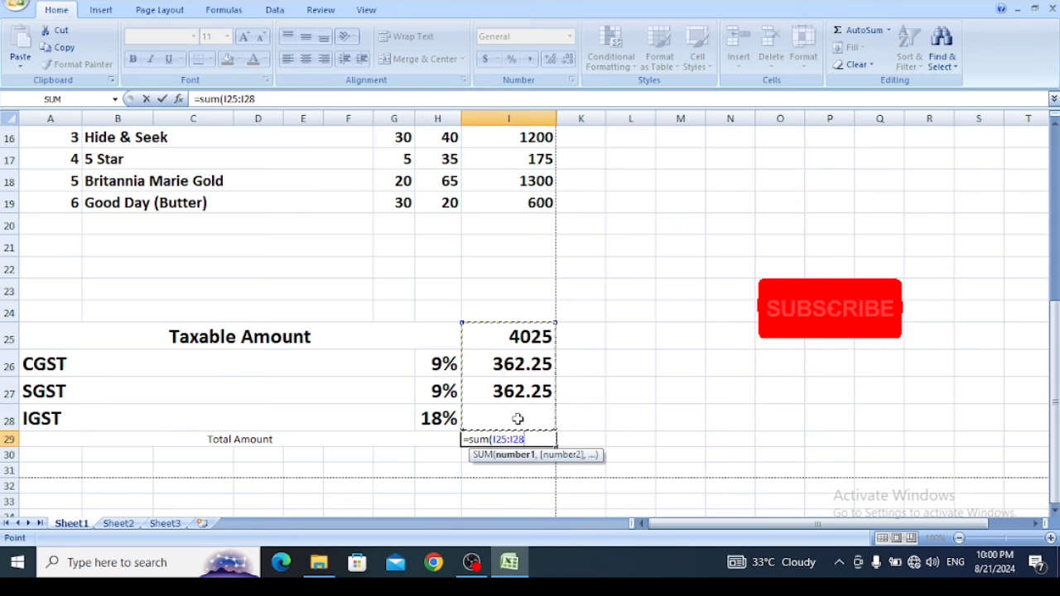
{"action": "type", "text": ")"}
{"action": "key", "text": "Return"}
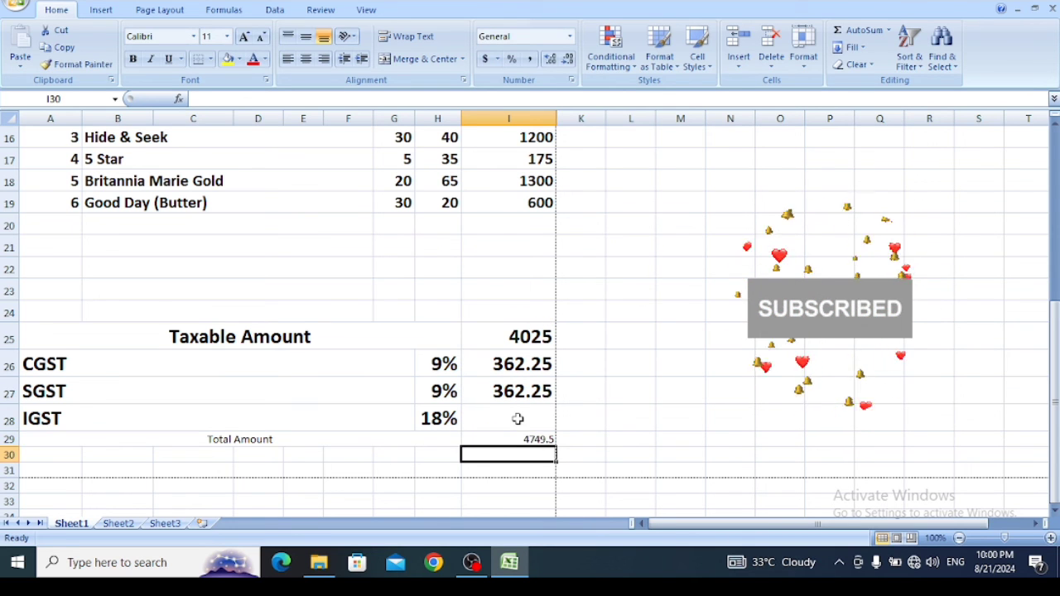
- Format the Total Amount row A29:I29 as 20-point bold
{"action": "left_click_drag", "start_coordinate": [118, 437], "coordinate": [542, 440]}
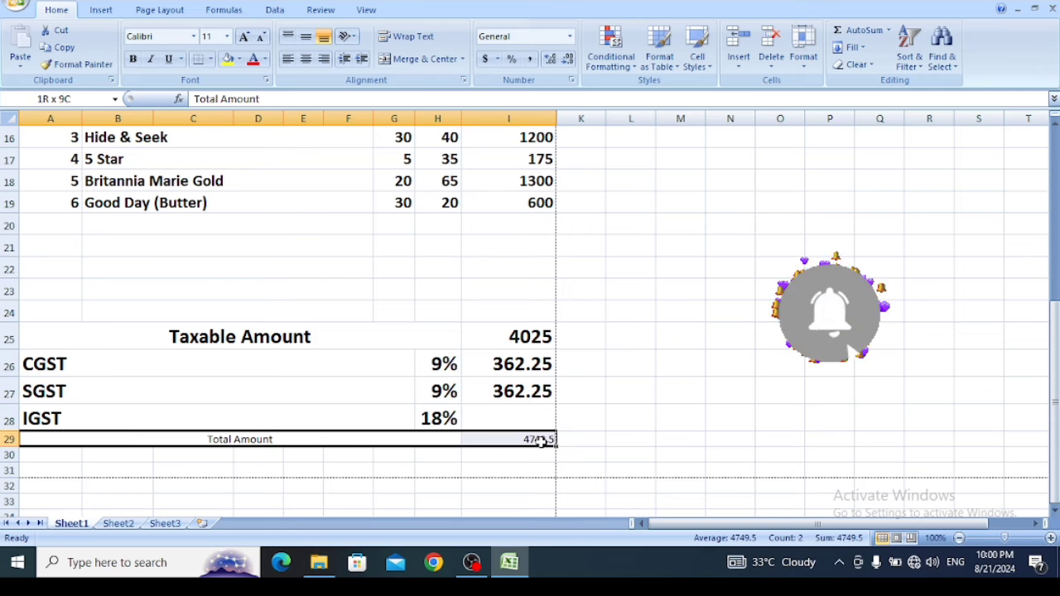
{"action": "left_click", "coordinate": [227, 37]}
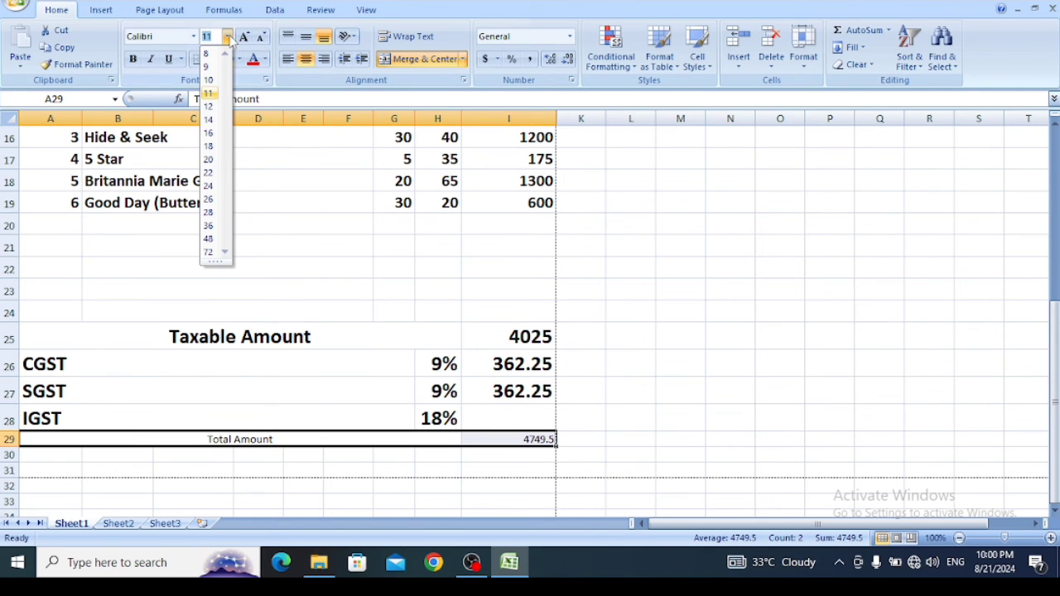
{"action": "left_click", "coordinate": [207, 159]}
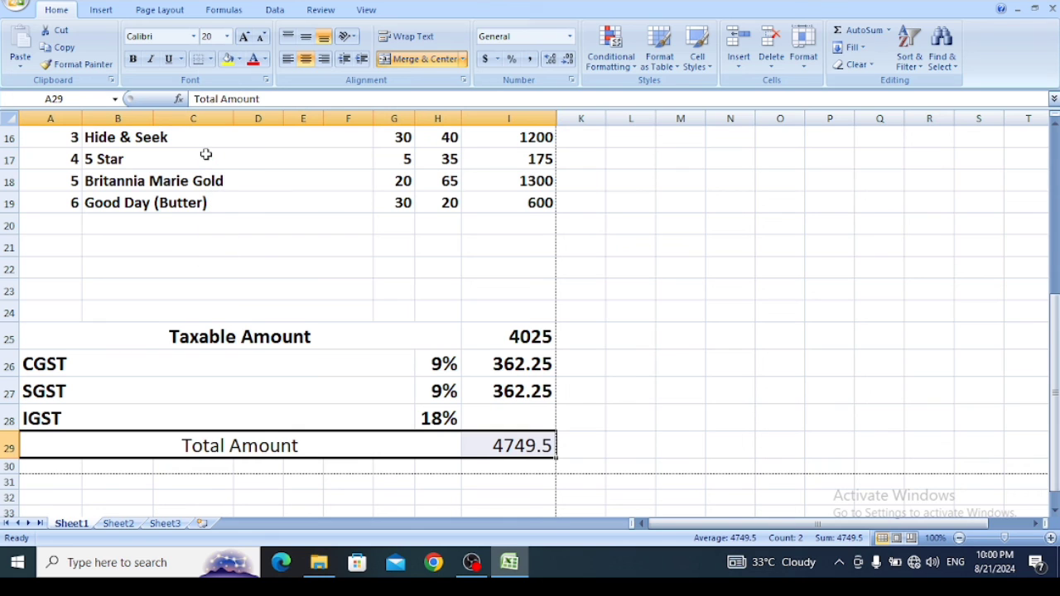
{"action": "key", "text": "ctrl+b"}
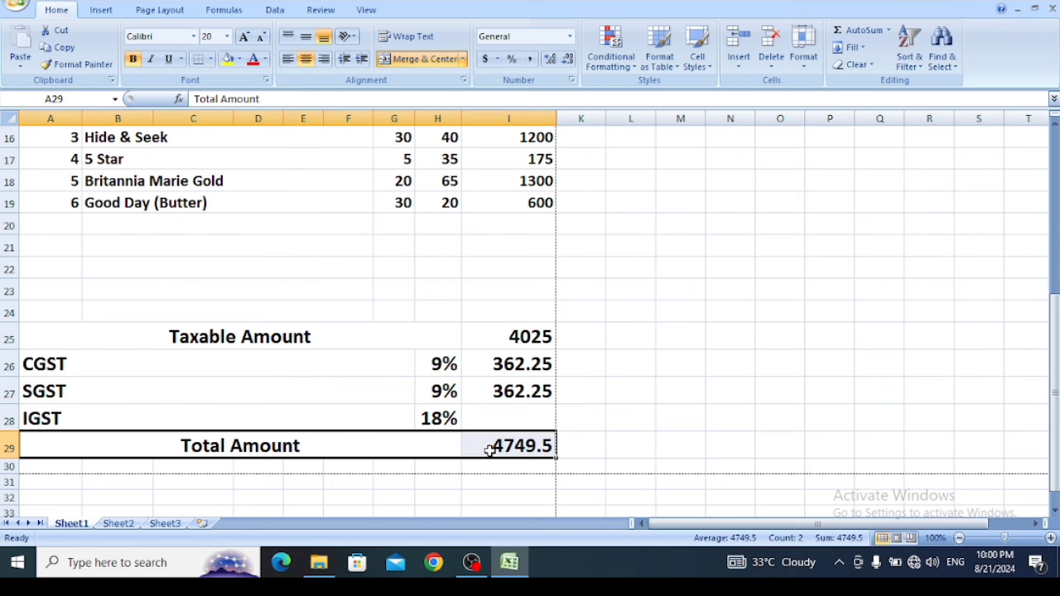
- Check the whole invoice's page layout in Print Preview and return to the worksheet
{"action": "left_click_drag", "start_coordinate": [1054, 435], "coordinate": [1053, 256]}
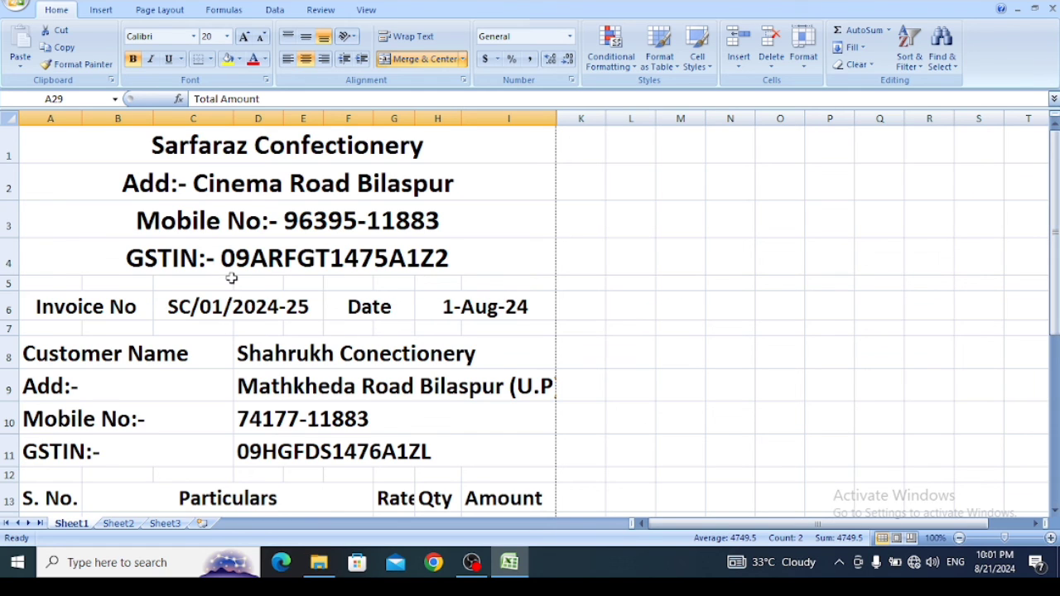
{"action": "left_click", "coordinate": [15, 5]}
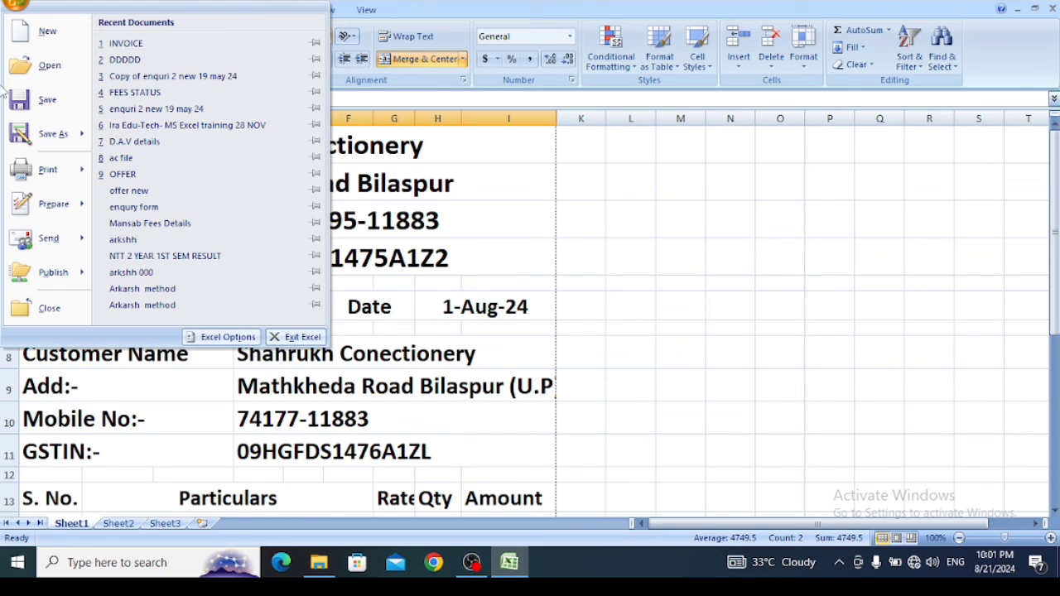
{"action": "mouse_move", "coordinate": [46, 169]}
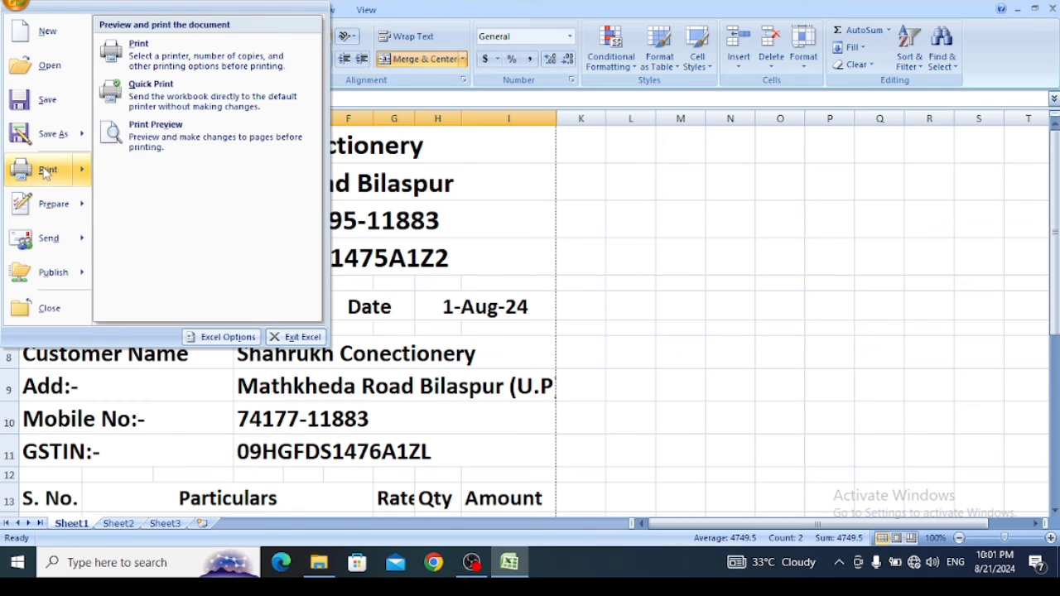
{"action": "left_click", "coordinate": [155, 141]}
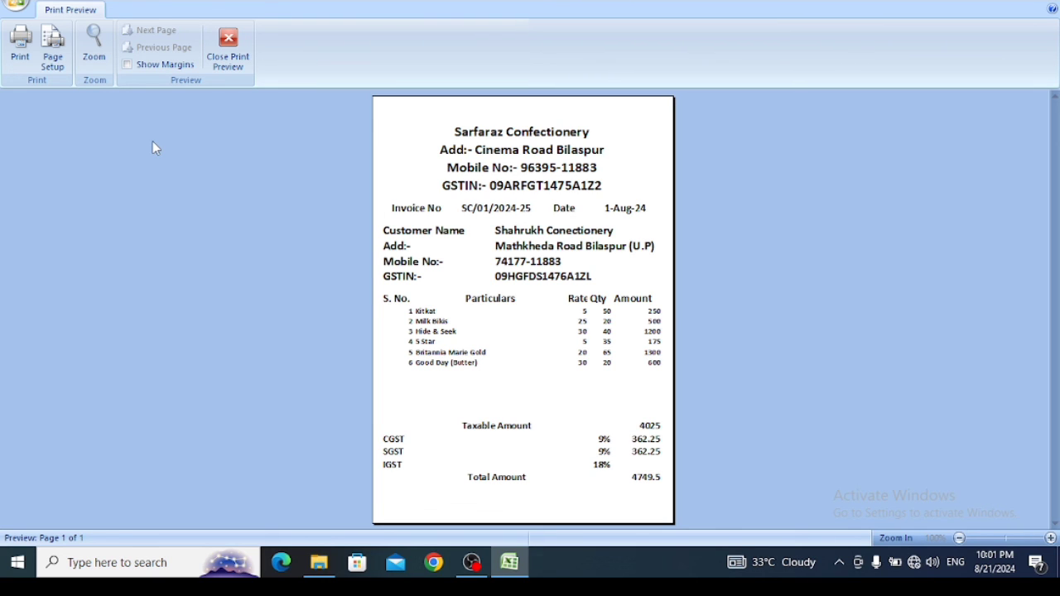
{"action": "left_click", "coordinate": [207, 47]}
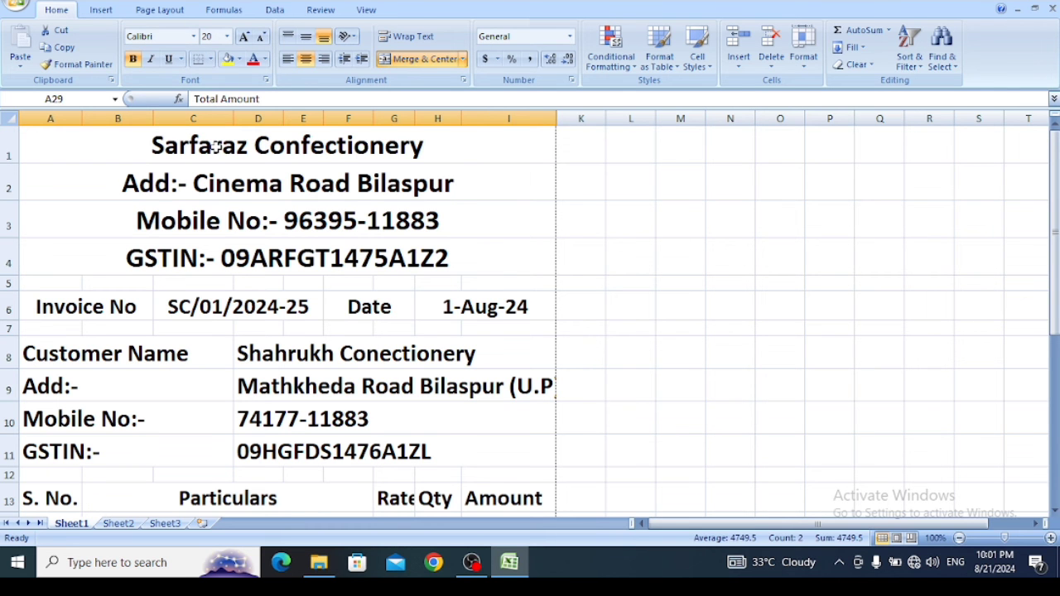
- Apply All Borders to the company heading block in A1:I4
{"action": "left_click_drag", "start_coordinate": [212, 146], "coordinate": [220, 255]}
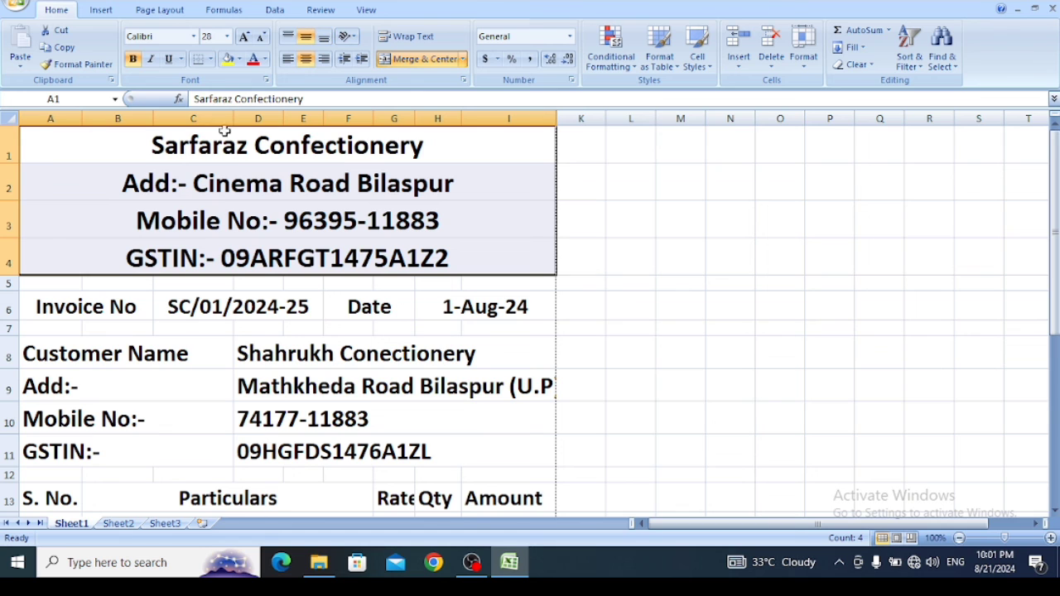
{"action": "left_click", "coordinate": [211, 59]}
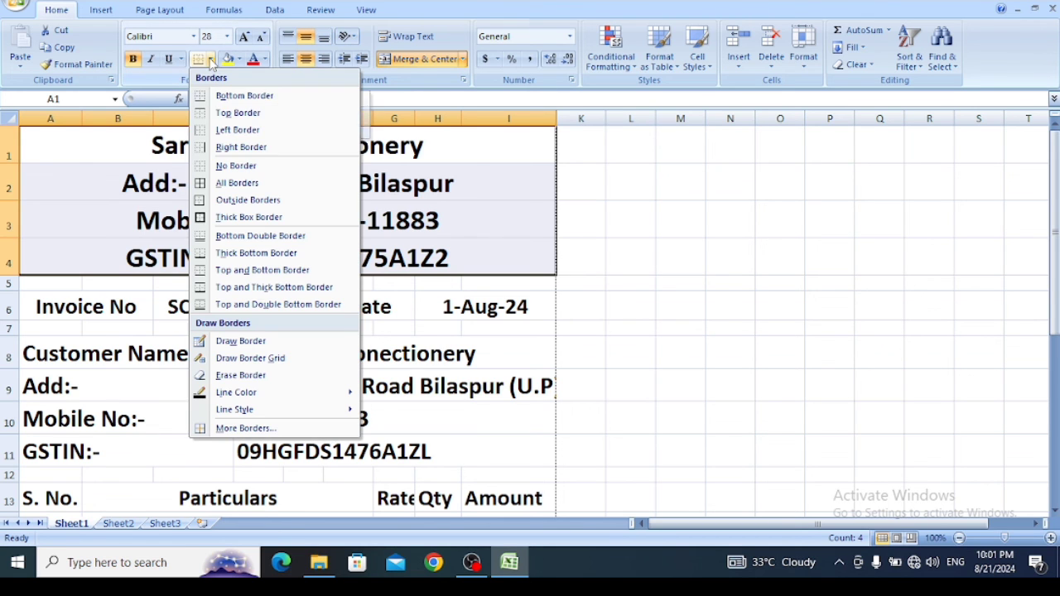
{"action": "left_click", "coordinate": [238, 186]}
- Apply All Borders to the invoice number and date row A6:I6 and to the customer details block A8:I11
{"action": "left_click", "coordinate": [205, 308]}
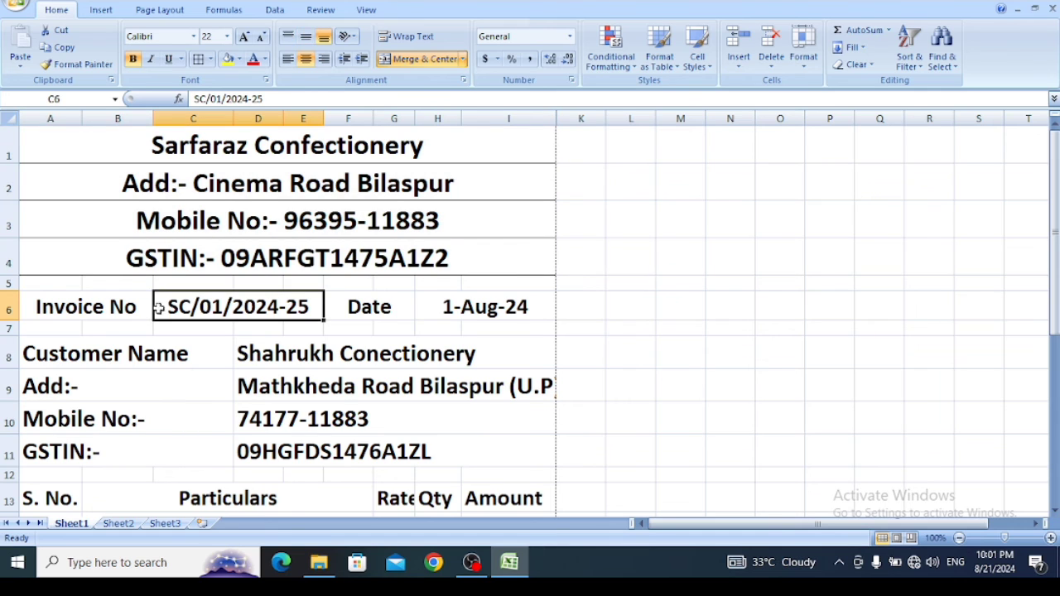
{"action": "left_click_drag", "start_coordinate": [124, 306], "coordinate": [464, 312]}
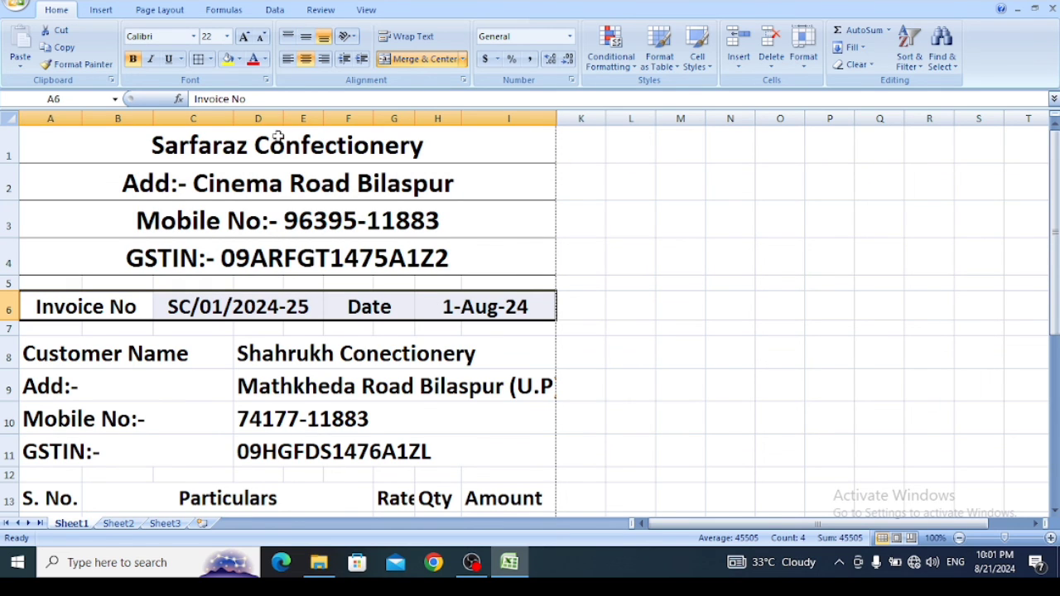
{"action": "left_click", "coordinate": [198, 59]}
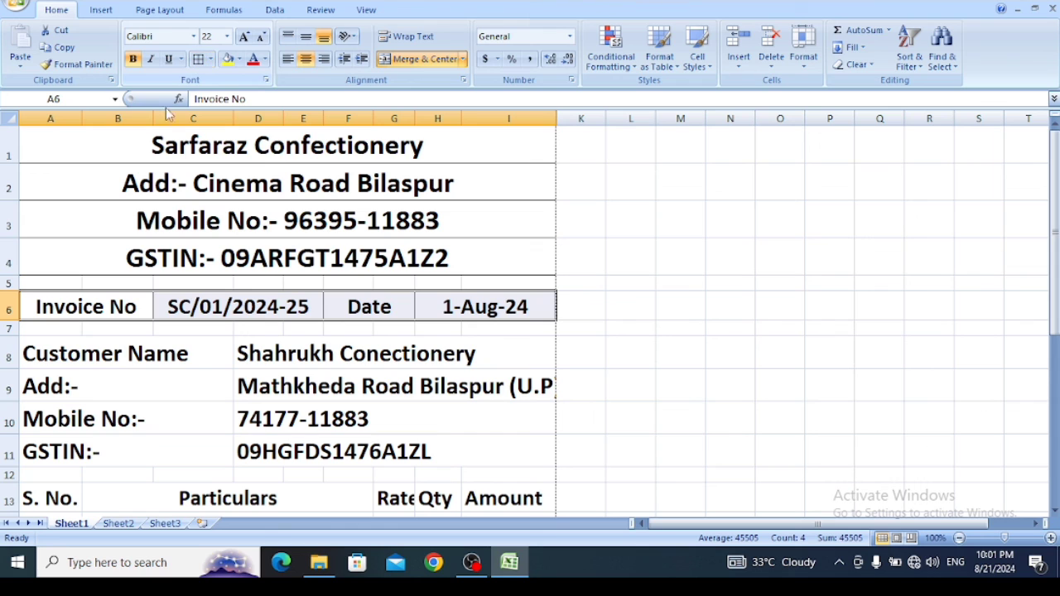
{"action": "left_click_drag", "start_coordinate": [164, 351], "coordinate": [318, 457]}
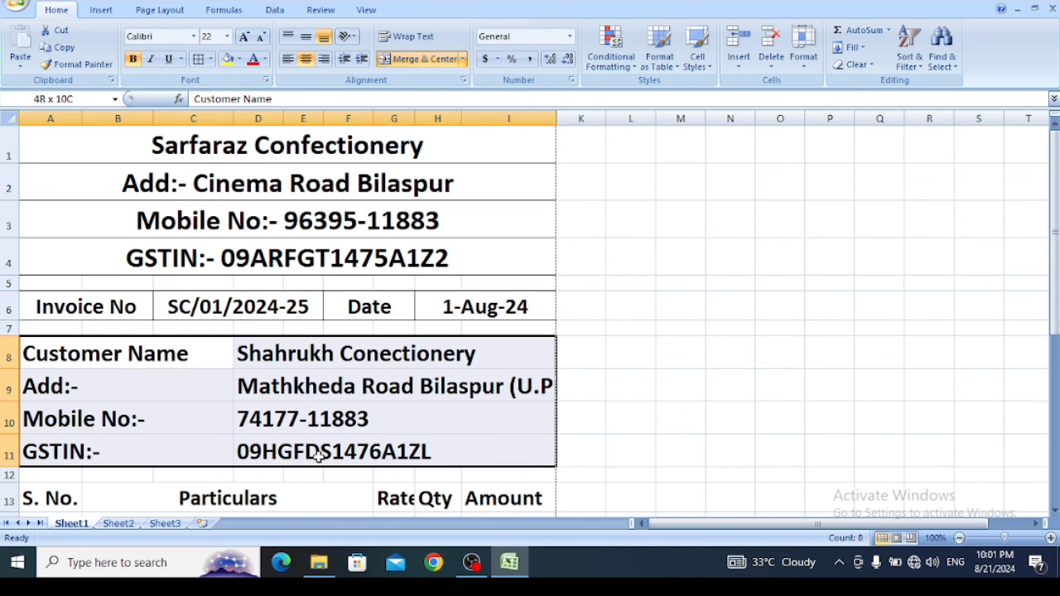
{"action": "left_click", "coordinate": [199, 58]}
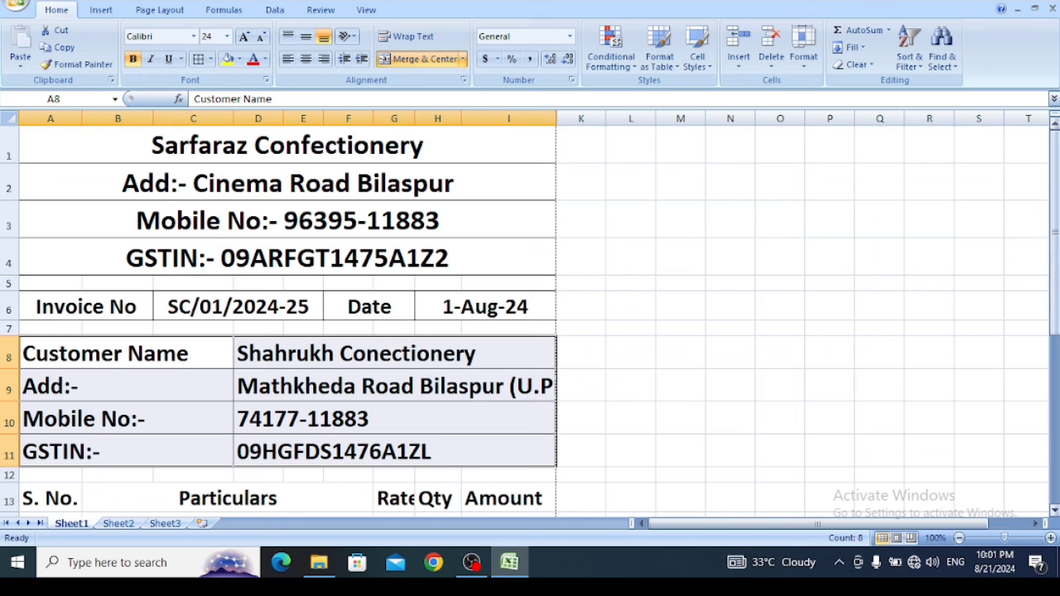
- Adjust the F and G column widths so the Rate heading fits, and apply All Borders to the item table header A13:I13
{"action": "left_click_drag", "start_coordinate": [1054, 227], "coordinate": [1054, 277]}
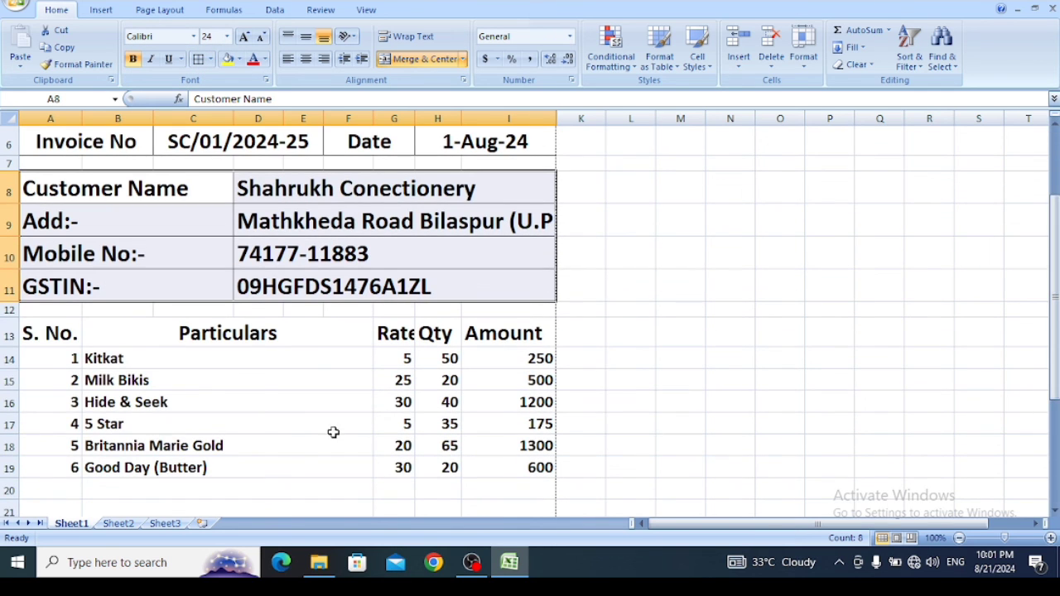
{"action": "left_click_drag", "start_coordinate": [48, 329], "coordinate": [498, 336]}
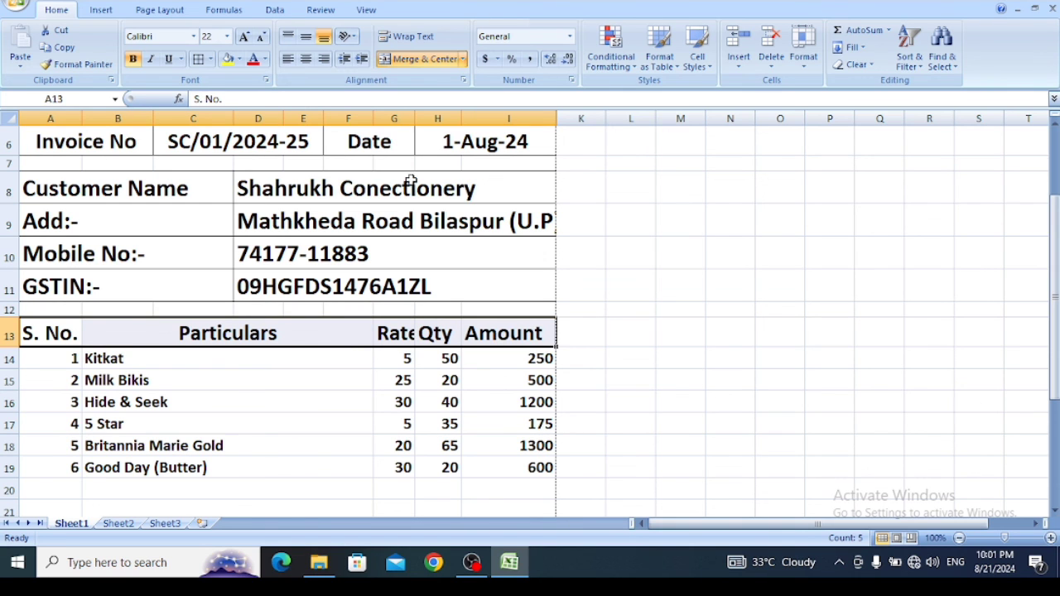
{"action": "left_click_drag", "start_coordinate": [370, 113], "coordinate": [418, 120]}
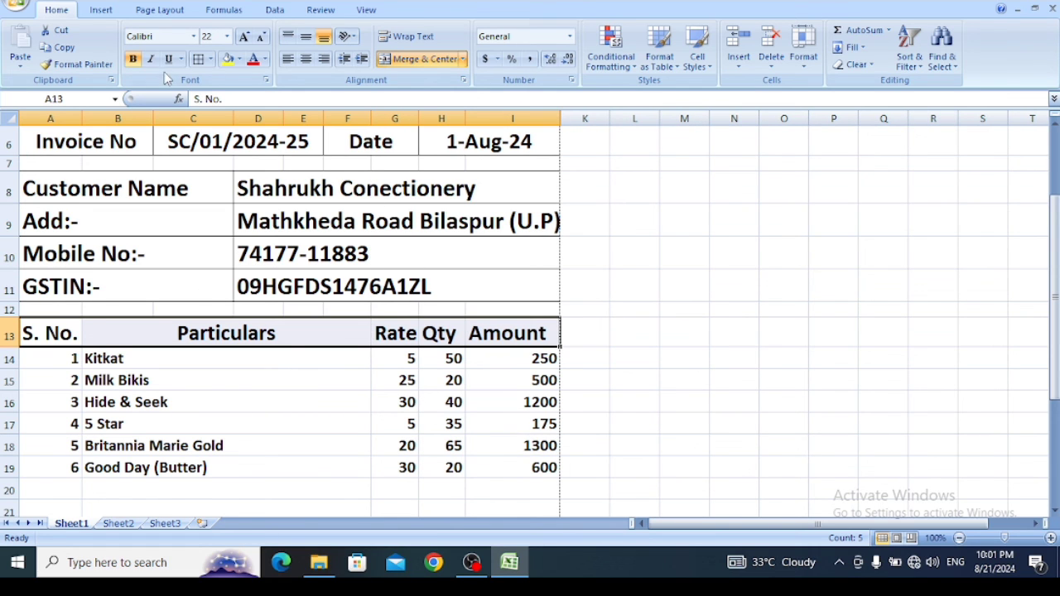
{"action": "left_click", "coordinate": [199, 59]}
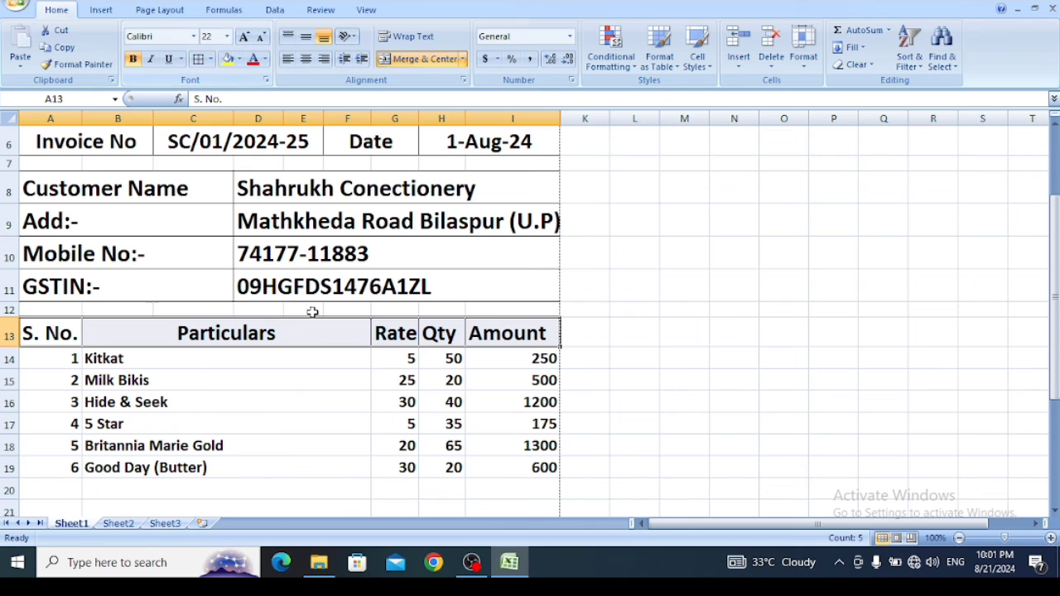
- Add left and right borders to the serial number cells A14:A24
{"action": "left_click", "coordinate": [244, 379]}
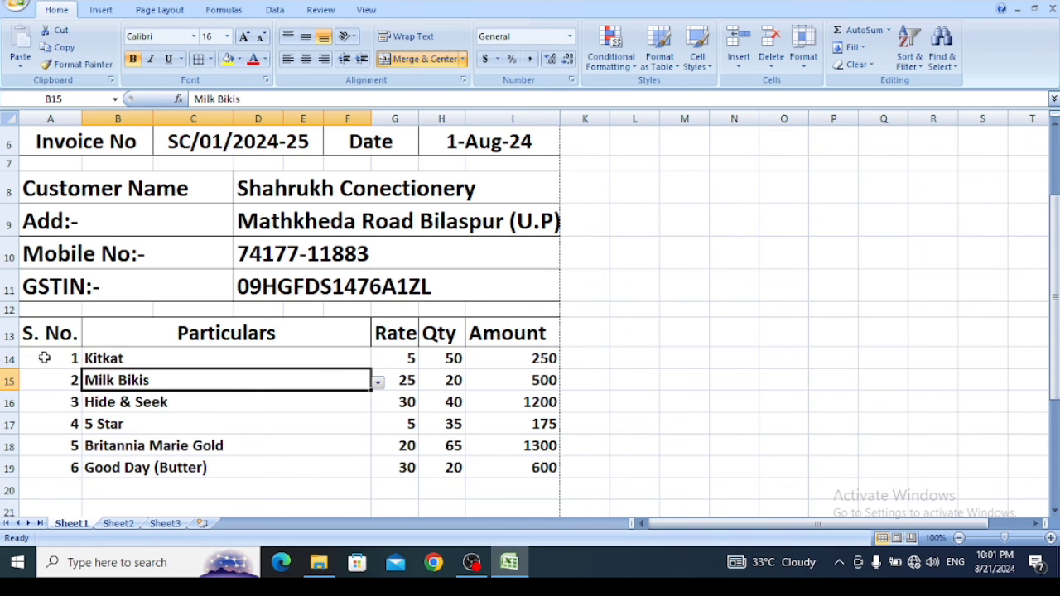
{"action": "mouse_move", "coordinate": [44, 358]}
{"action": "left_mouse_down"}
{"action": "mouse_move", "coordinate": [43, 550]}
{"action": "mouse_move", "coordinate": [42, 352]}
{"action": "left_mouse_up"}
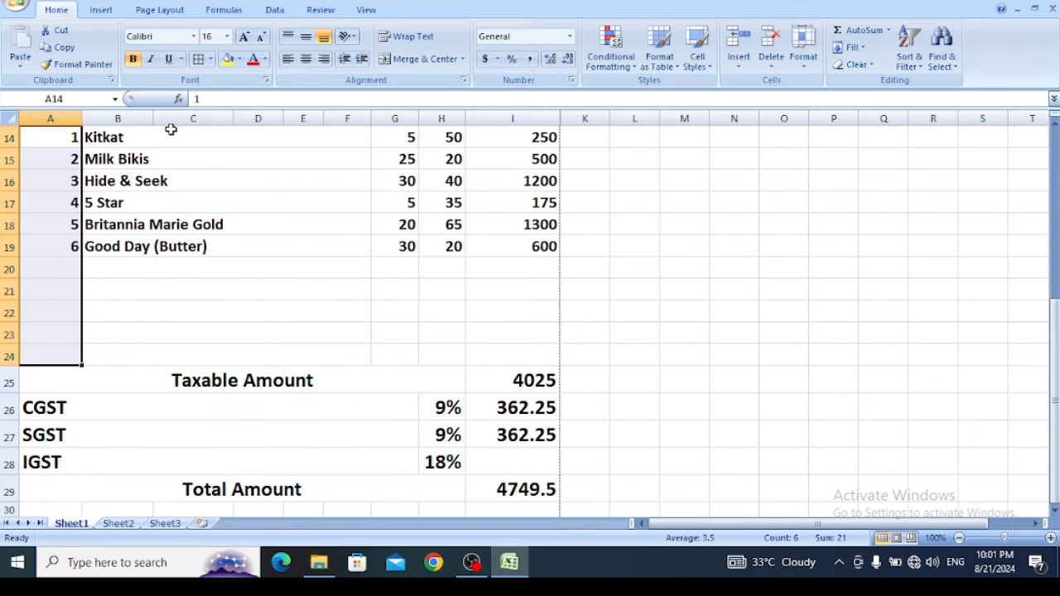
{"action": "left_click", "coordinate": [211, 59]}
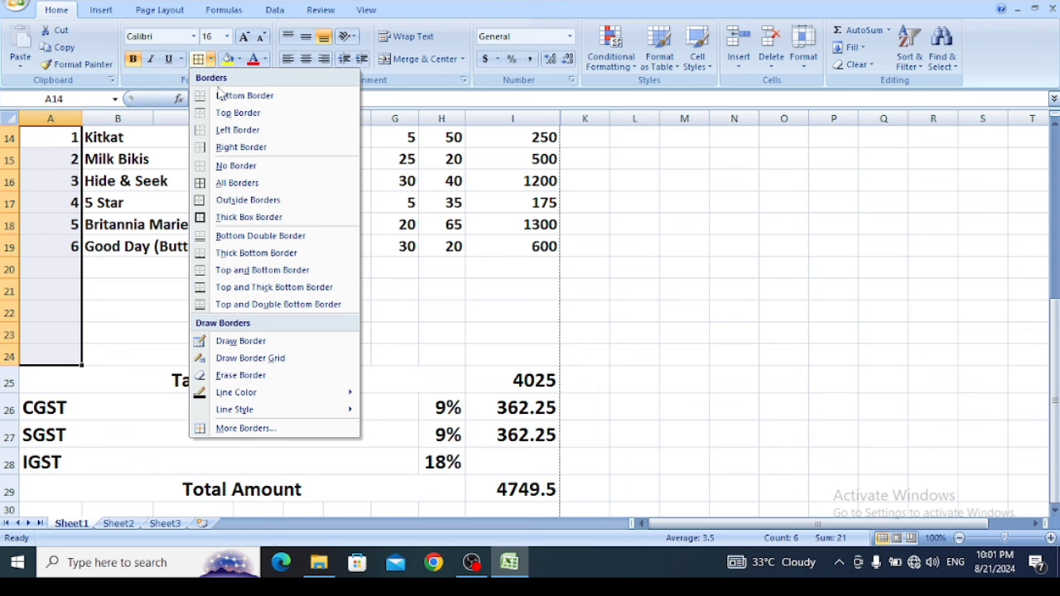
{"action": "left_click", "coordinate": [225, 130]}
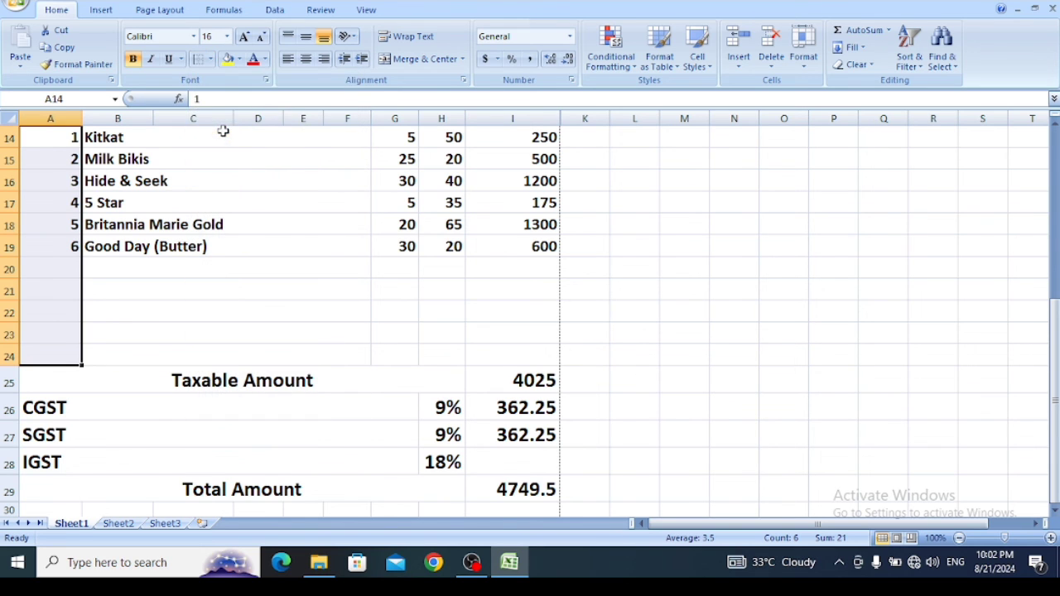
{"action": "left_click", "coordinate": [212, 60]}
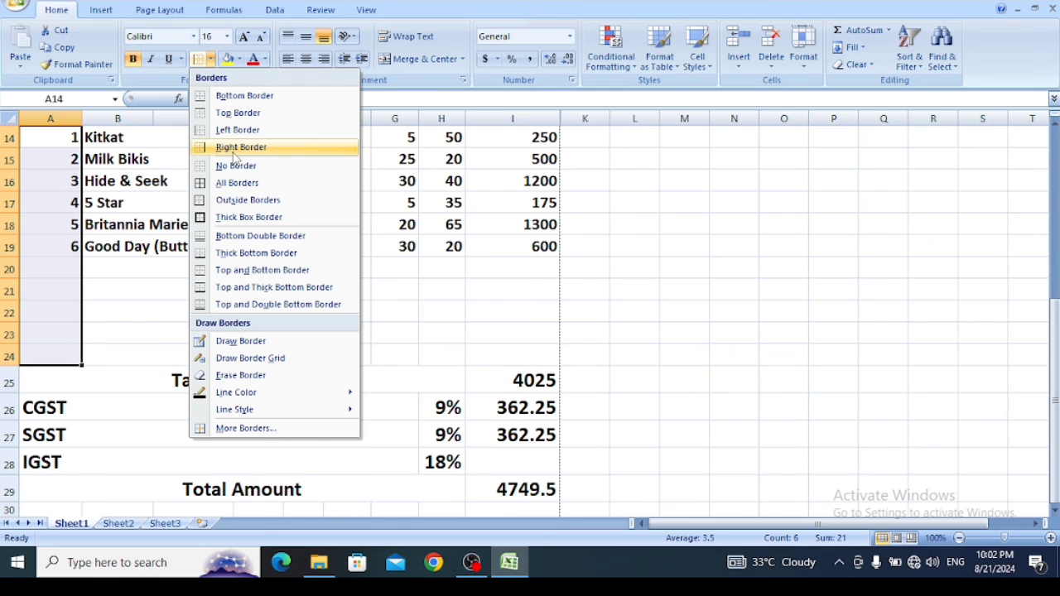
{"action": "left_click", "coordinate": [234, 149]}
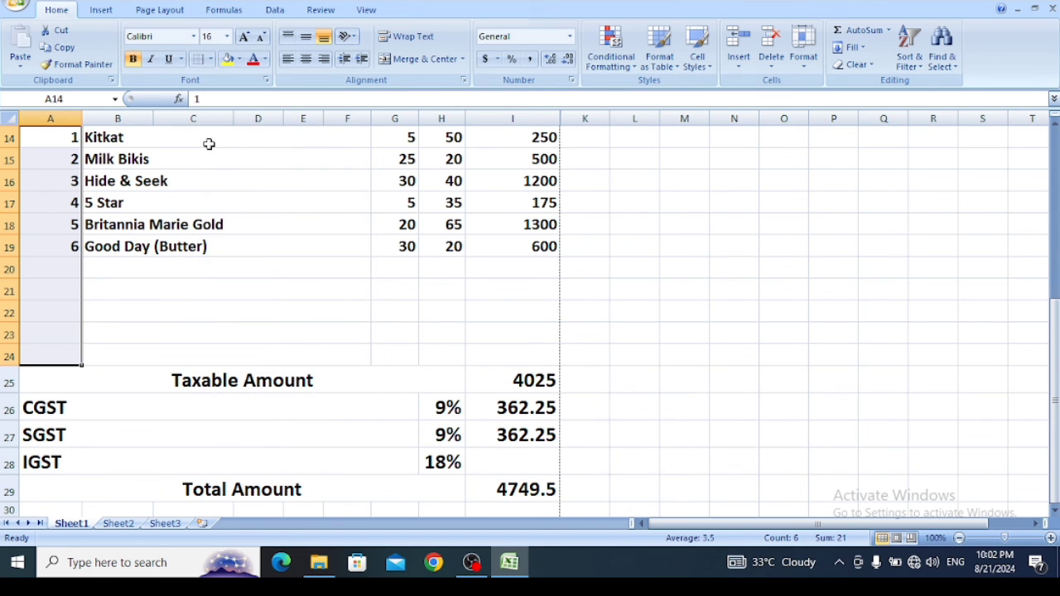
- Add a right border to each of the Particulars, Rate, Qty and Amount columns in rows 14 to 24
{"action": "left_click_drag", "start_coordinate": [208, 144], "coordinate": [189, 350]}
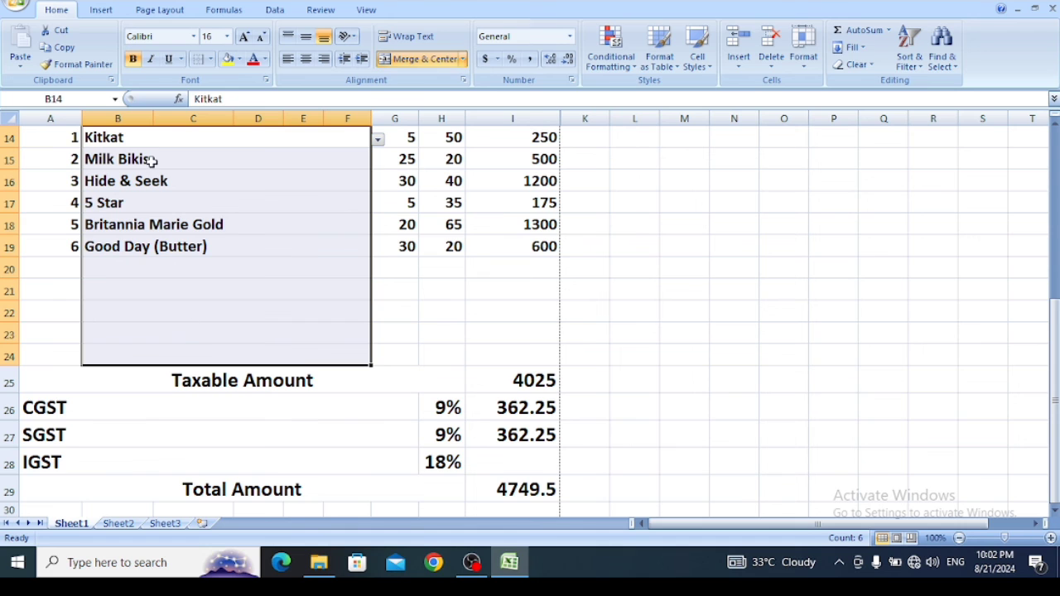
{"action": "left_click", "coordinate": [210, 59]}
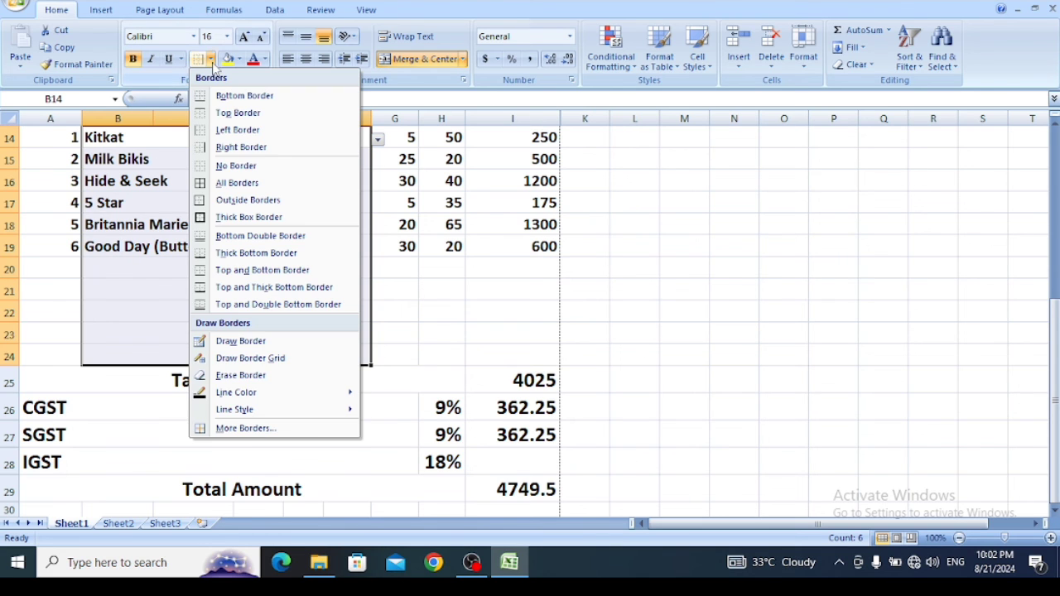
{"action": "left_click", "coordinate": [238, 147]}
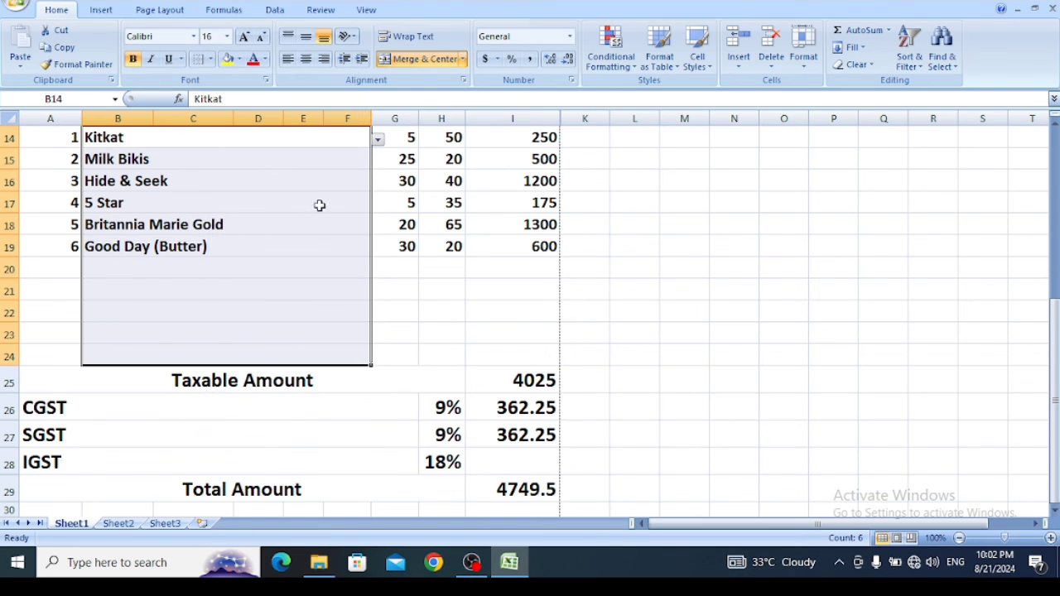
{"action": "left_click", "coordinate": [396, 144]}
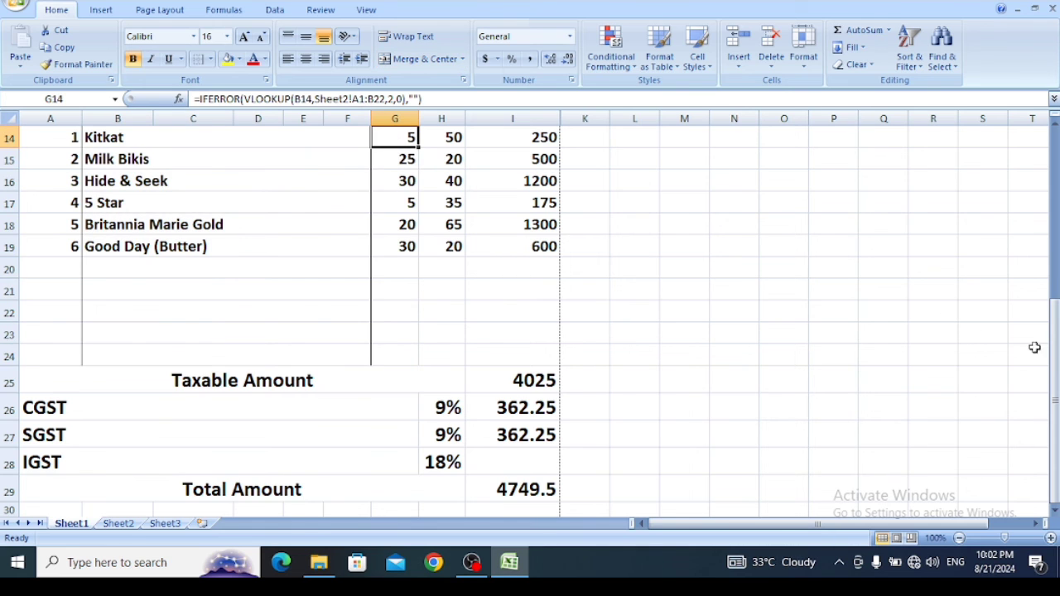
{"action": "left_click_drag", "start_coordinate": [1053, 364], "coordinate": [1053, 341]}
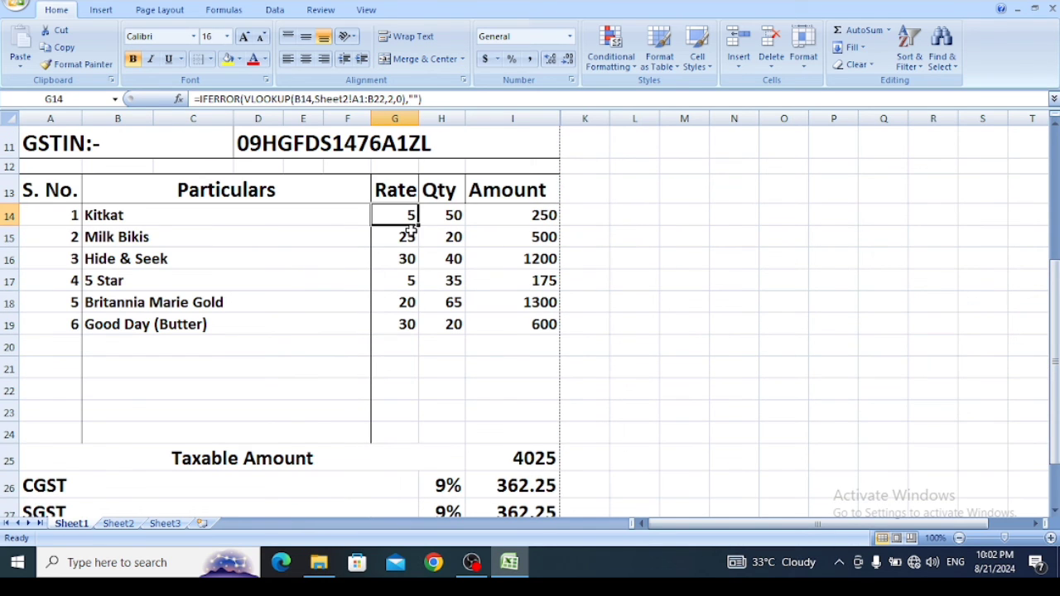
{"action": "left_click_drag", "start_coordinate": [402, 217], "coordinate": [388, 441]}
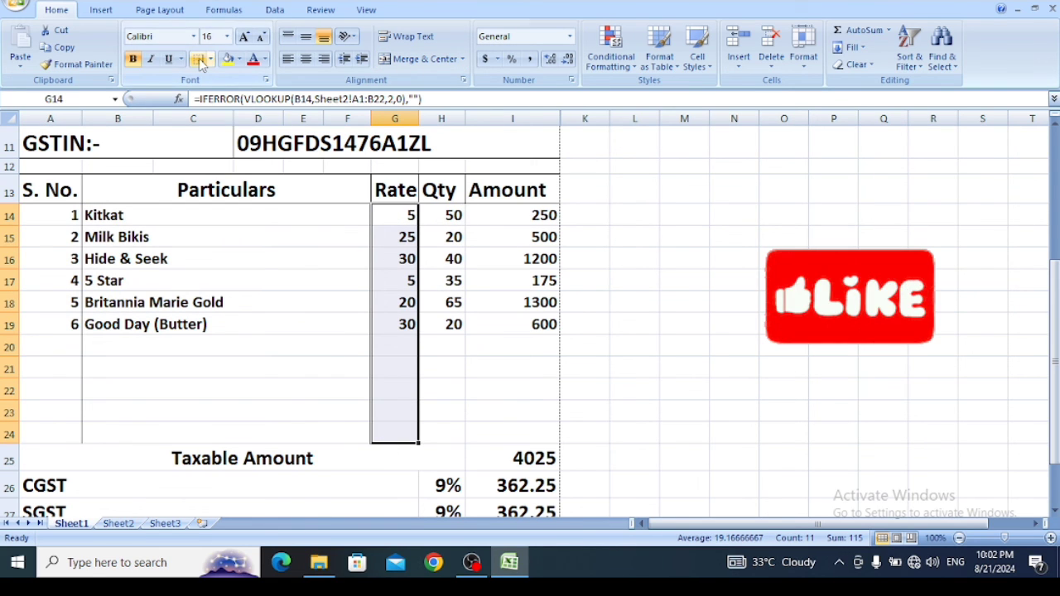
{"action": "left_click_drag", "start_coordinate": [445, 217], "coordinate": [438, 432]}
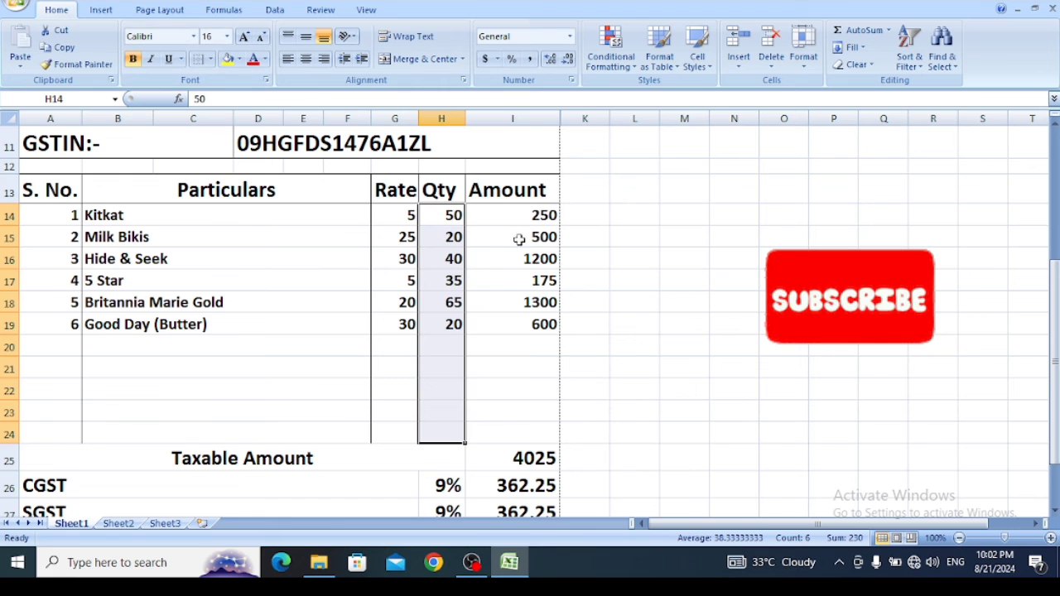
{"action": "left_click_drag", "start_coordinate": [510, 213], "coordinate": [504, 433]}
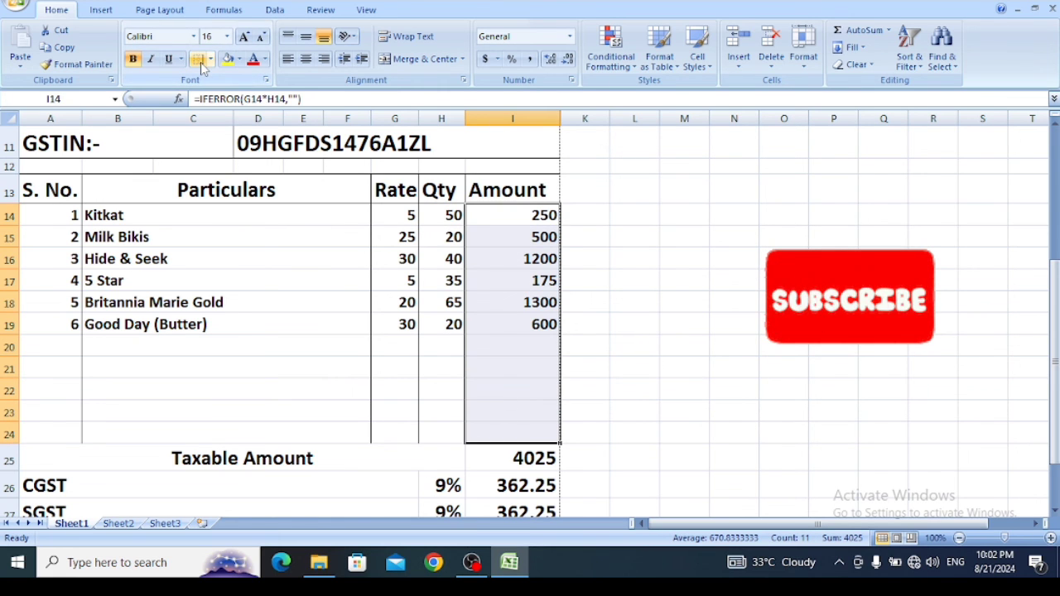
- Apply All Borders to the tax and total section in A25:I29
{"action": "left_click_drag", "start_coordinate": [102, 456], "coordinate": [512, 480]}
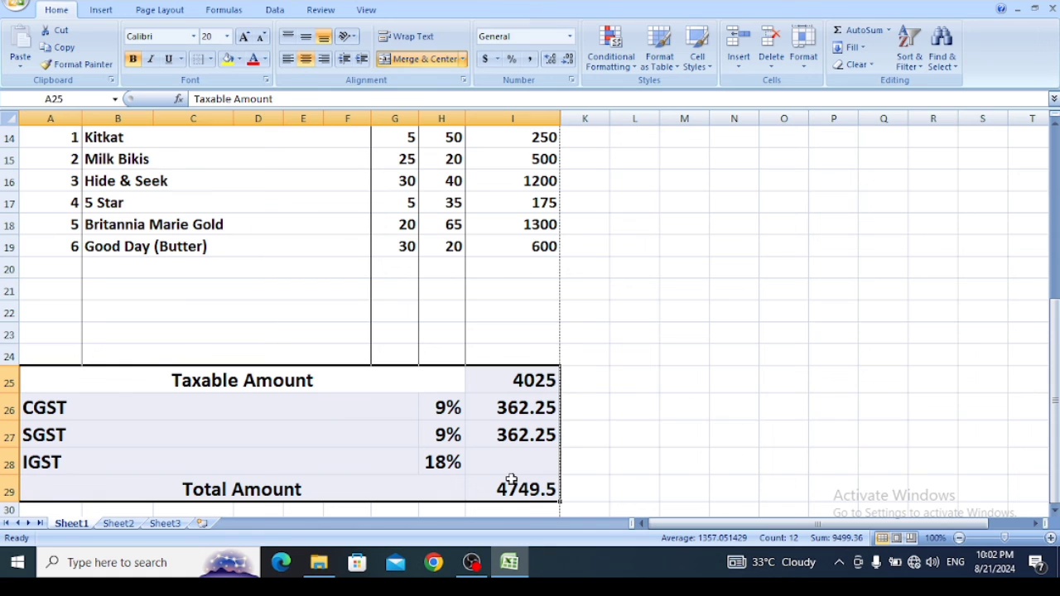
{"action": "left_click", "coordinate": [210, 59]}
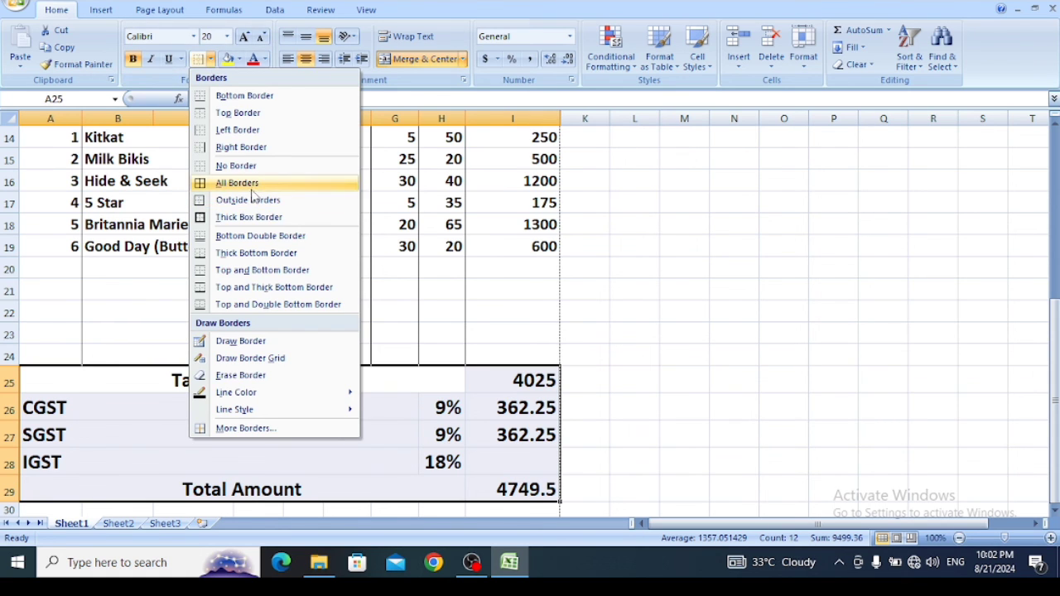
{"action": "left_click", "coordinate": [251, 186]}
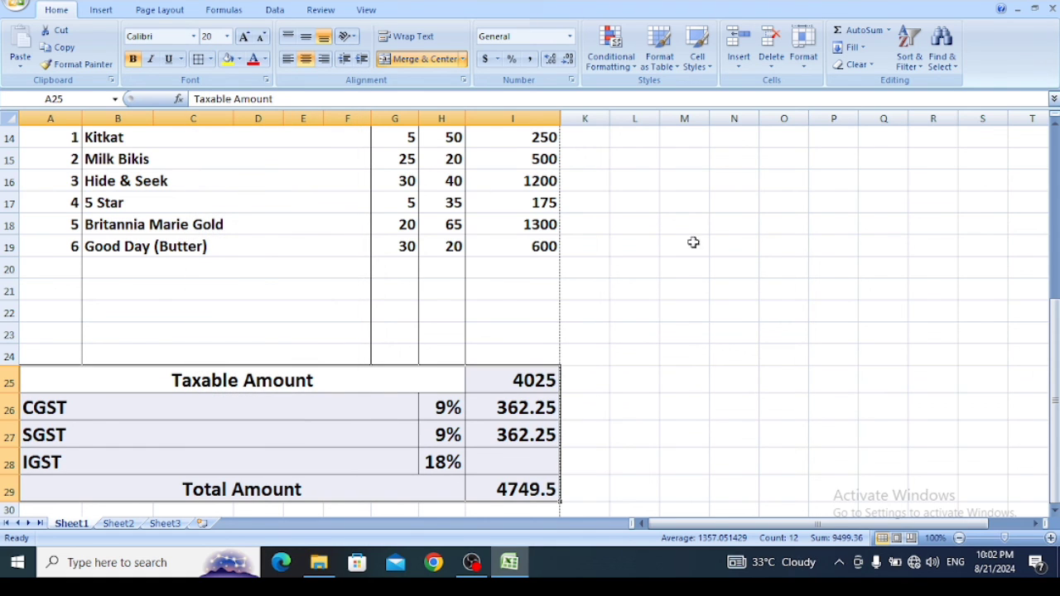
- Open the invoice in Print Preview, enlarge the page, and examine the borders from the company heading down to the Total Amount row
{"action": "left_click_drag", "start_coordinate": [1055, 403], "coordinate": [1055, 235]}
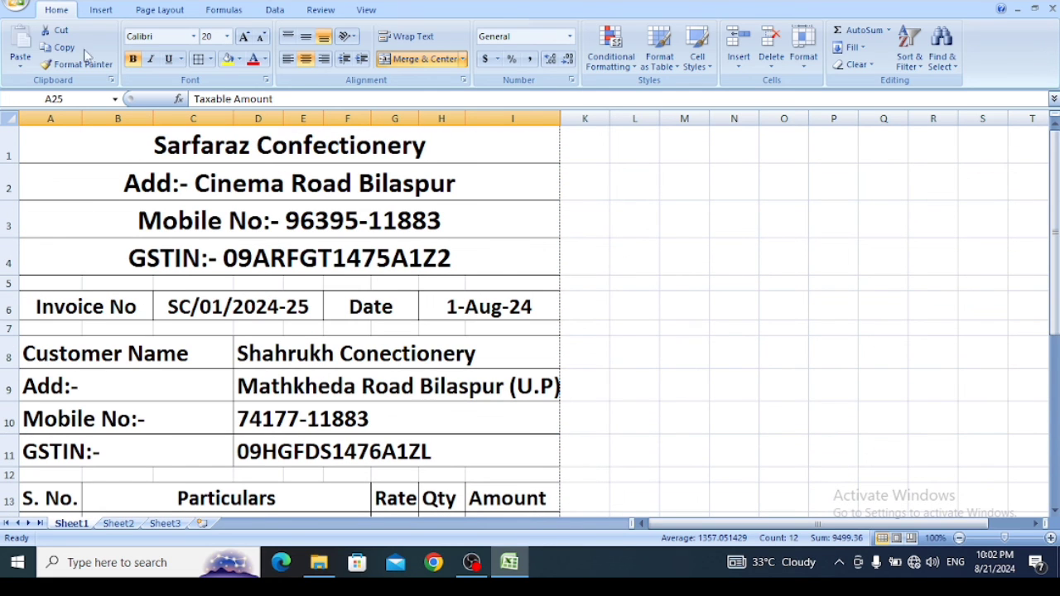
{"action": "left_click", "coordinate": [23, 7]}
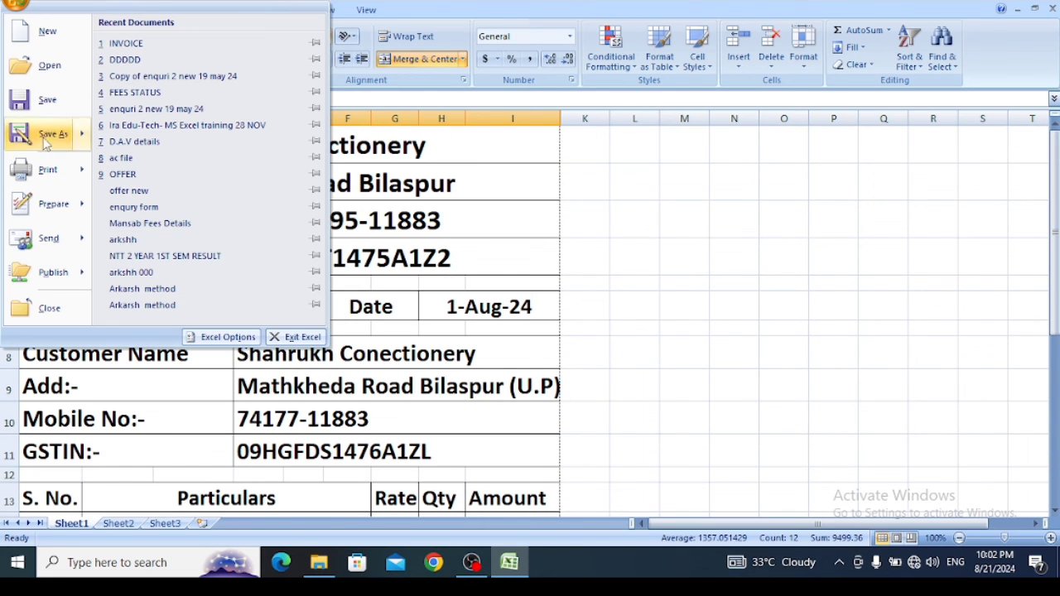
{"action": "mouse_move", "coordinate": [53, 173]}
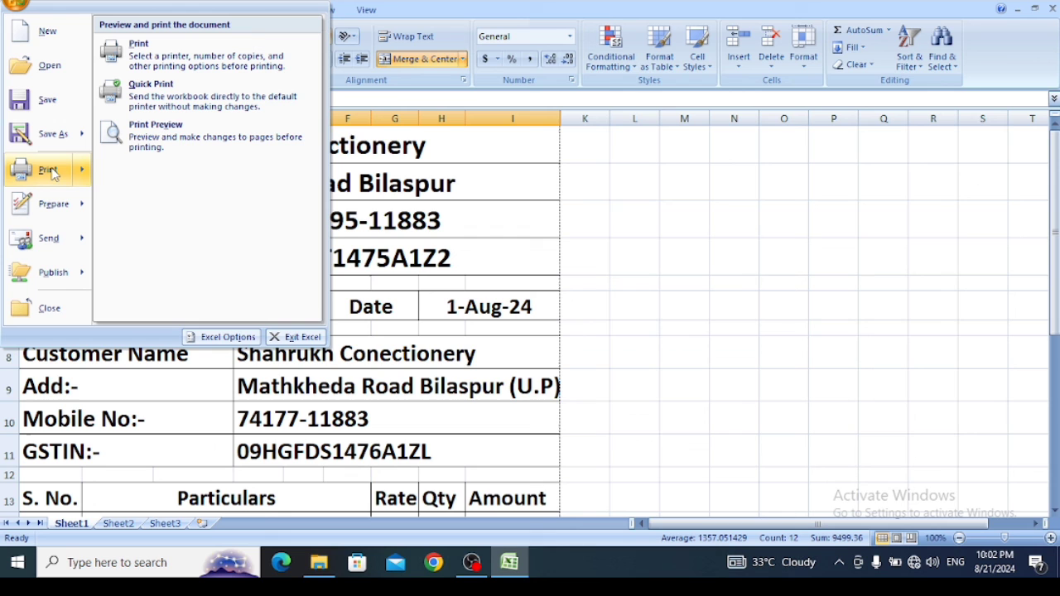
{"action": "left_click", "coordinate": [187, 129]}
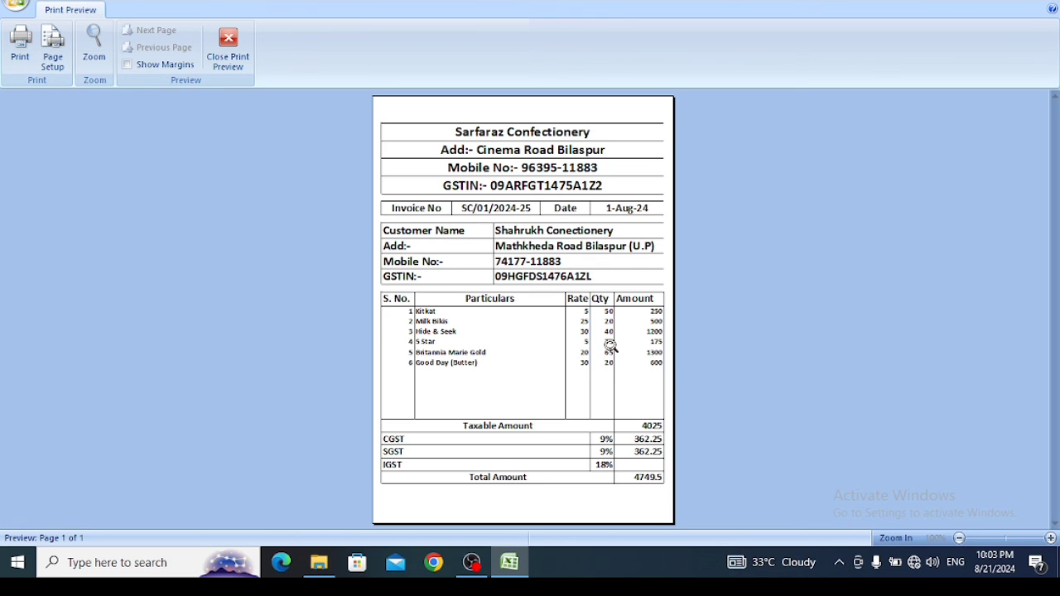
{"action": "left_click", "coordinate": [93, 43]}
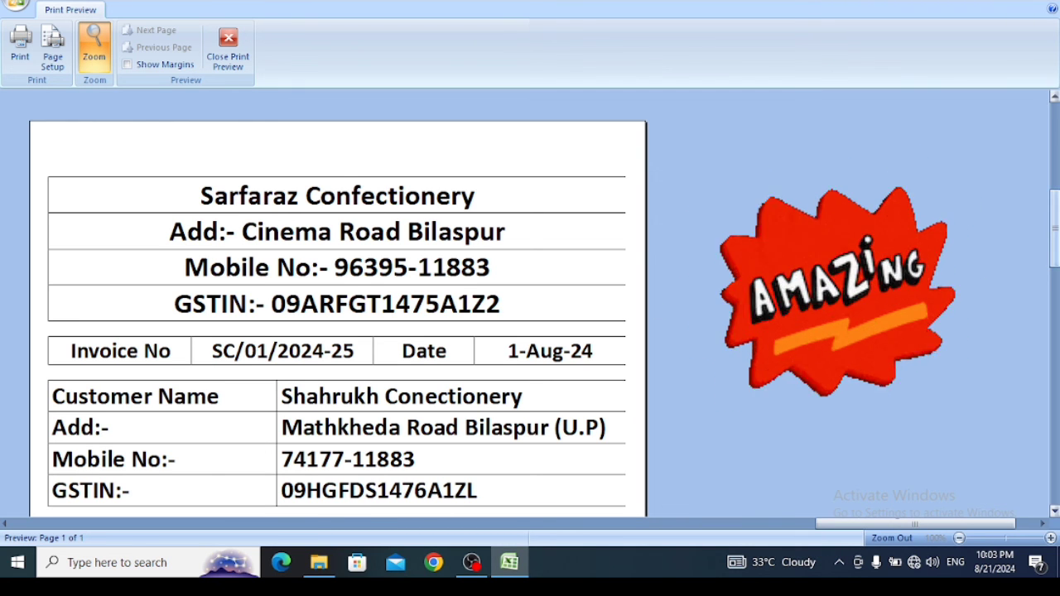
{"action": "left_click_drag", "start_coordinate": [1056, 219], "coordinate": [1057, 315]}
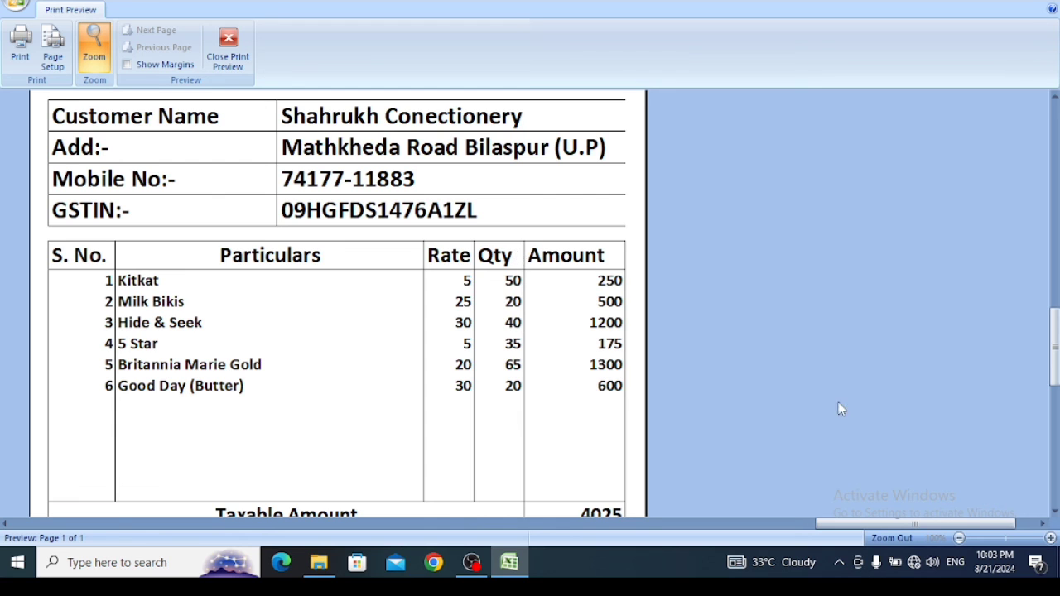
{"action": "left_click_drag", "start_coordinate": [1055, 359], "coordinate": [1055, 449]}
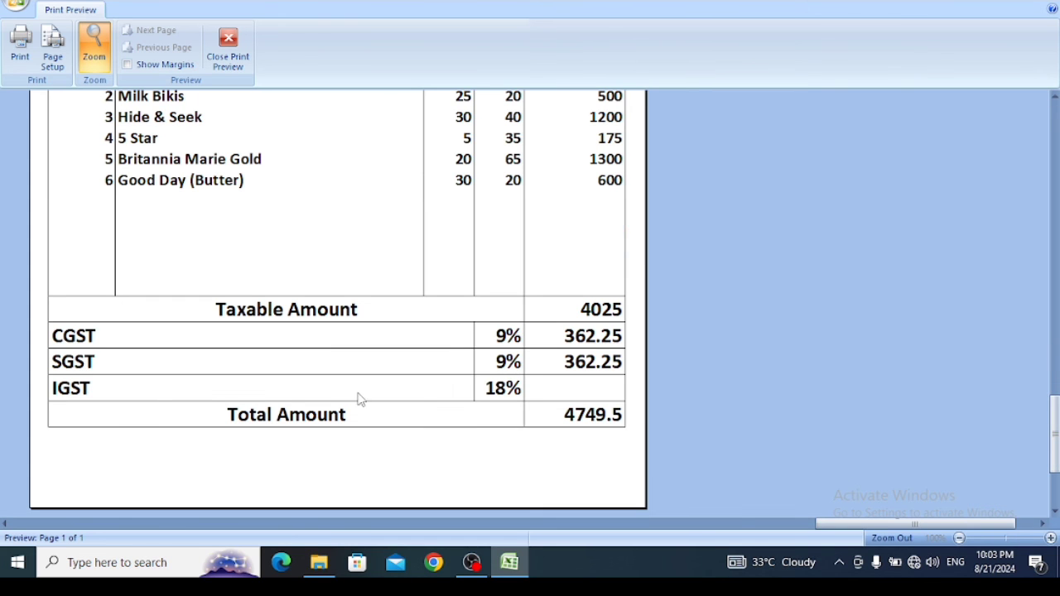